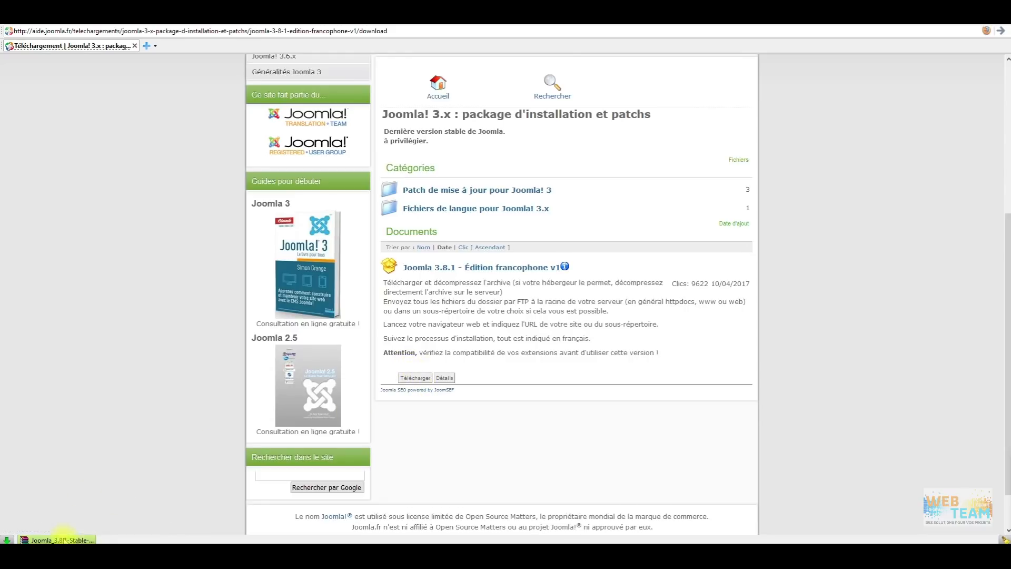
# Switch from the browser to the joomla folder in File Explorer.
pyautogui.click(545, 554)
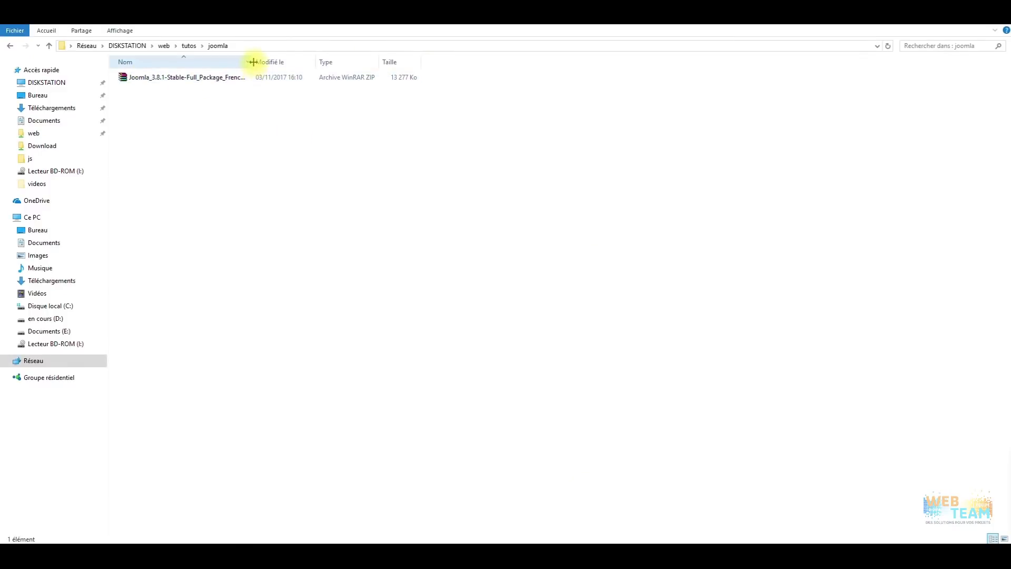
# Extract Joomla_3.8.1-Stable-Full_Package_French_v1.zip into the joomla folder with Extraire ici.
pyautogui.moveTo(253, 62); pyautogui.dragTo(317, 62)
pyautogui.rightClick(173, 78)
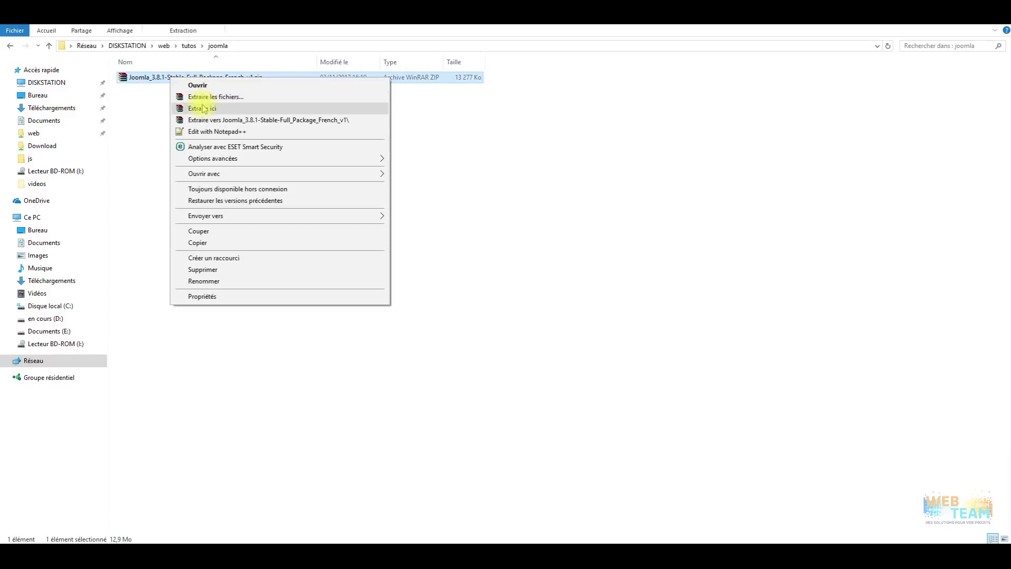
pyautogui.click(221, 109)
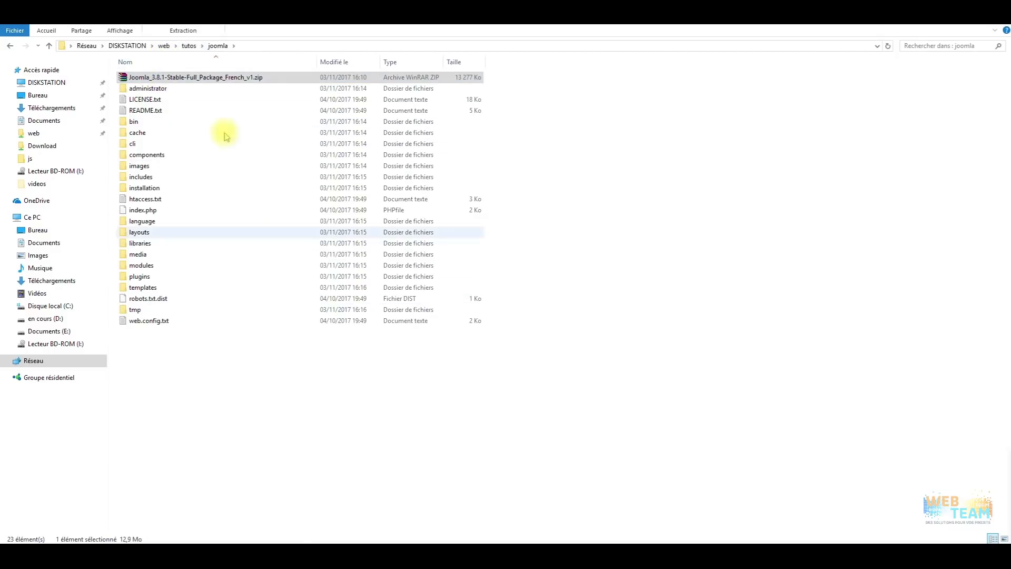
# Sort the files by Nom and delete the zip archive.
pyautogui.click(172, 64)
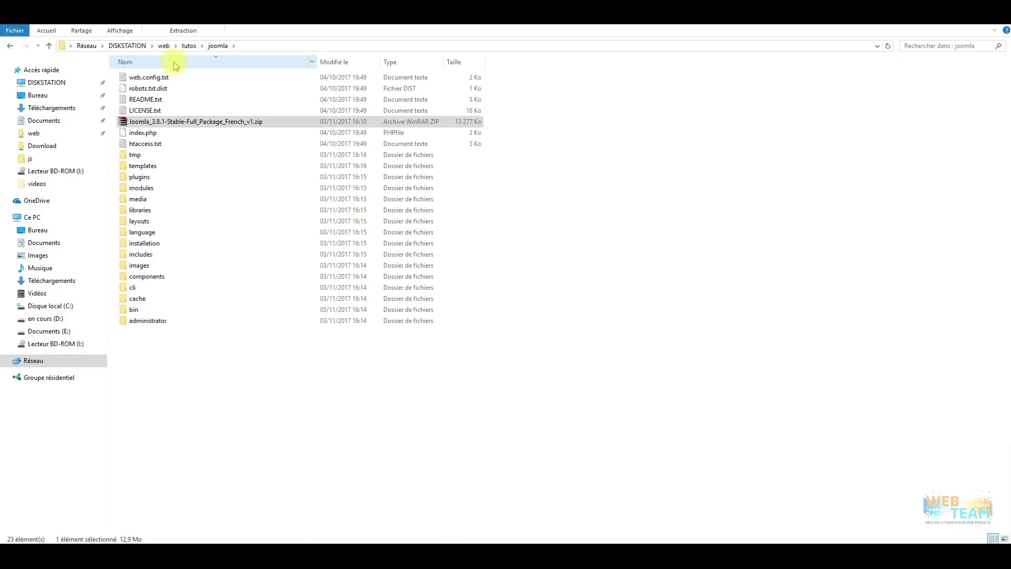
pyautogui.click(182, 64)
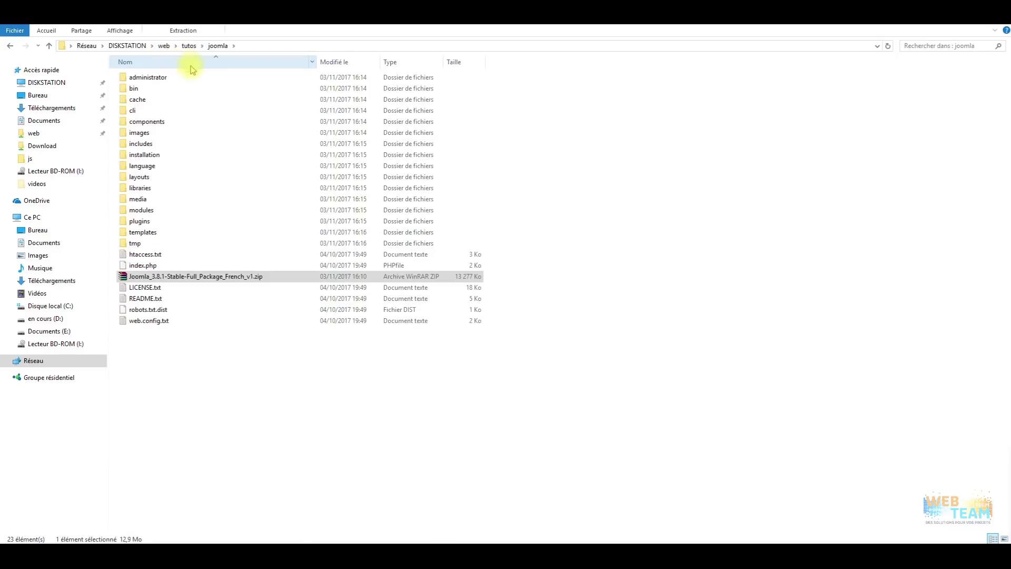
pyautogui.rightClick(234, 279)
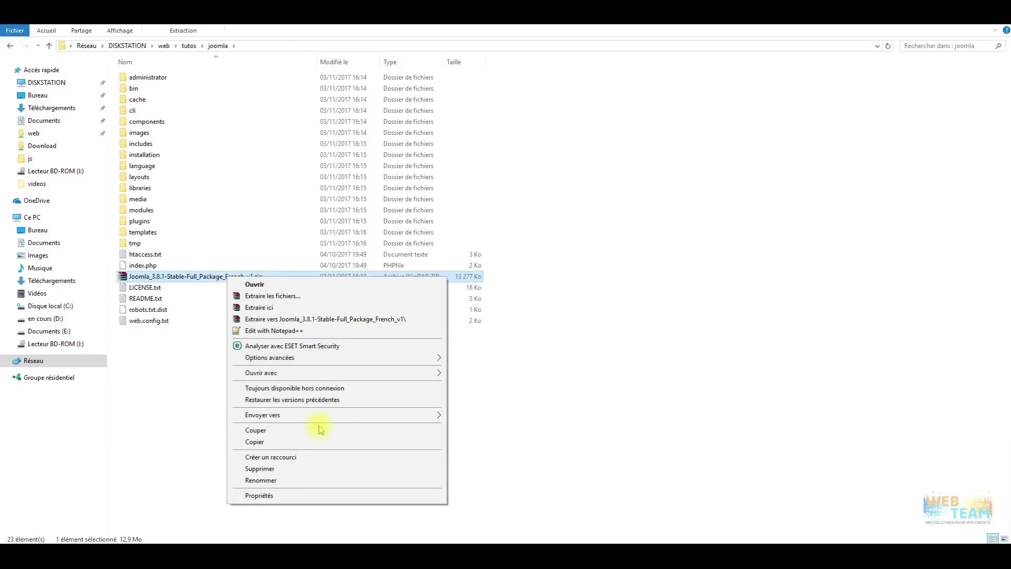
pyautogui.click(321, 469)
pyautogui.click(548, 319)
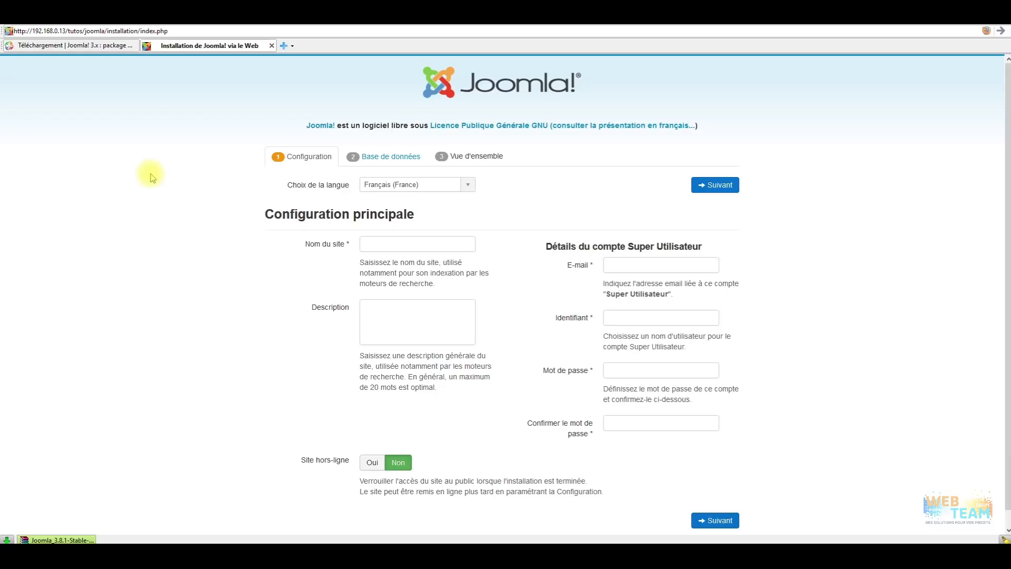
# Enter 'Nom du site' as the site name and fill in the super user's e-mail.
pyautogui.click(379, 244)
pyautogui.write('Nom du site')
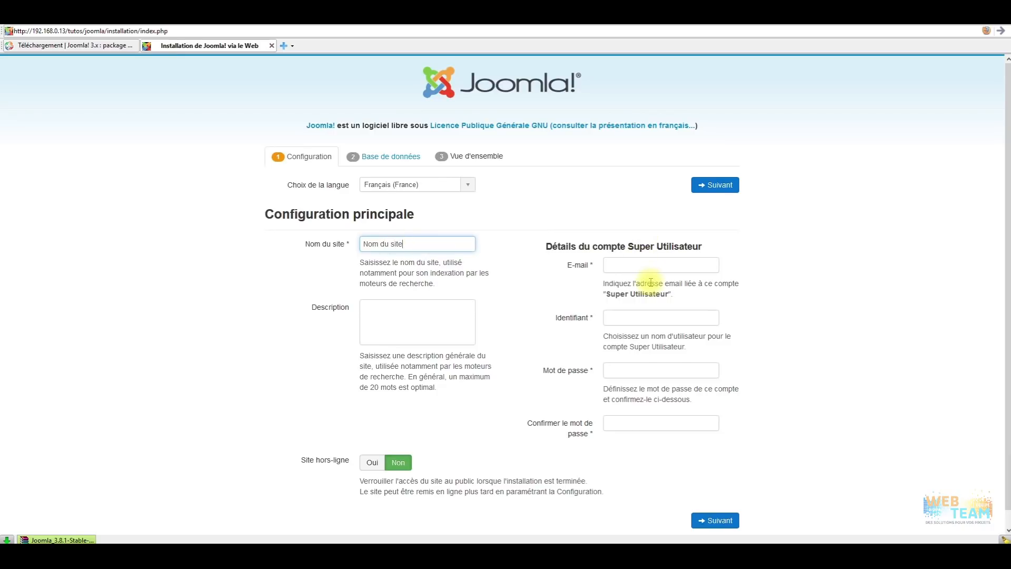
pyautogui.click(653, 267)
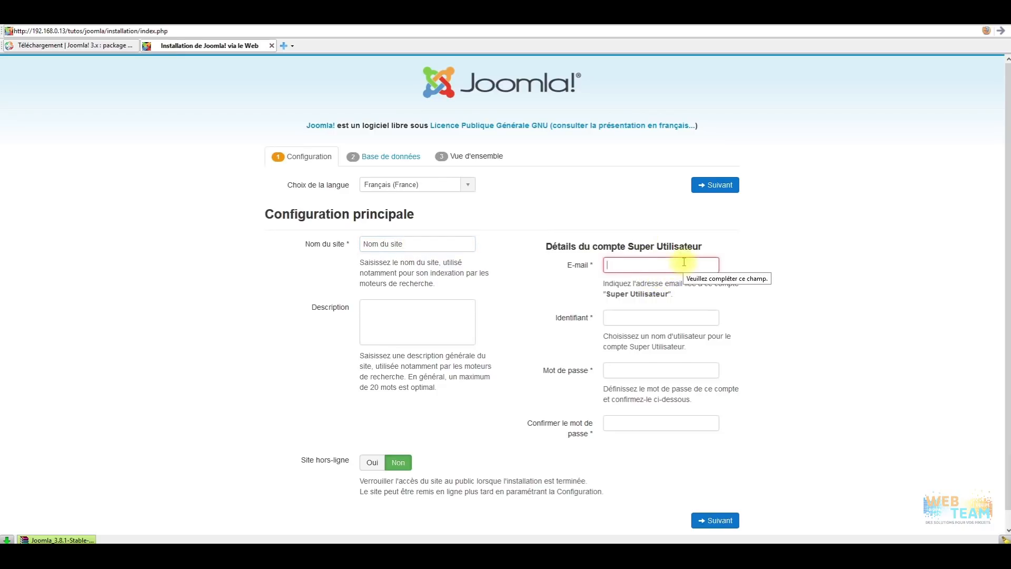
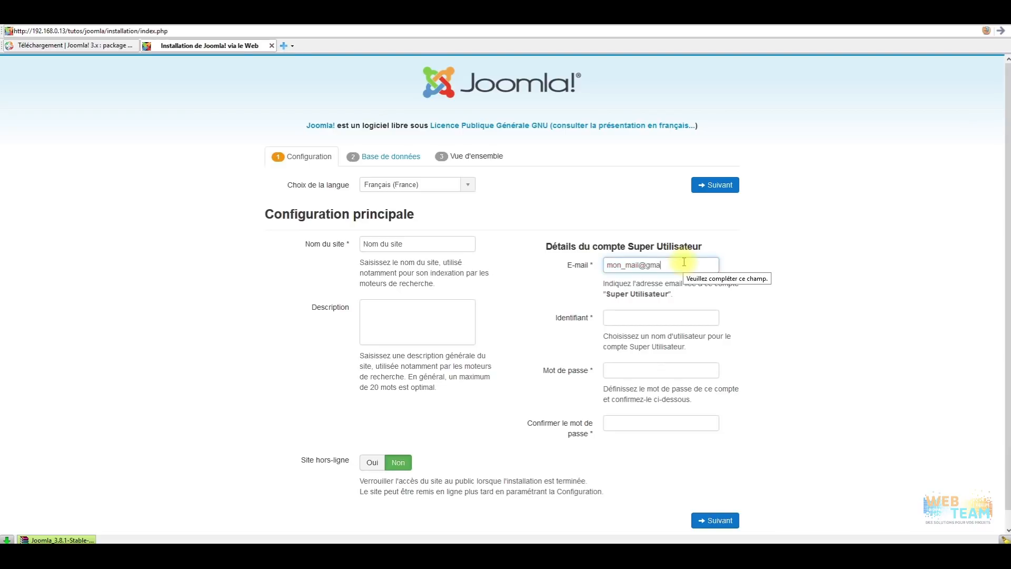
# Set the super user login and password, then continue to database configuration.
pyautogui.click(647, 318)
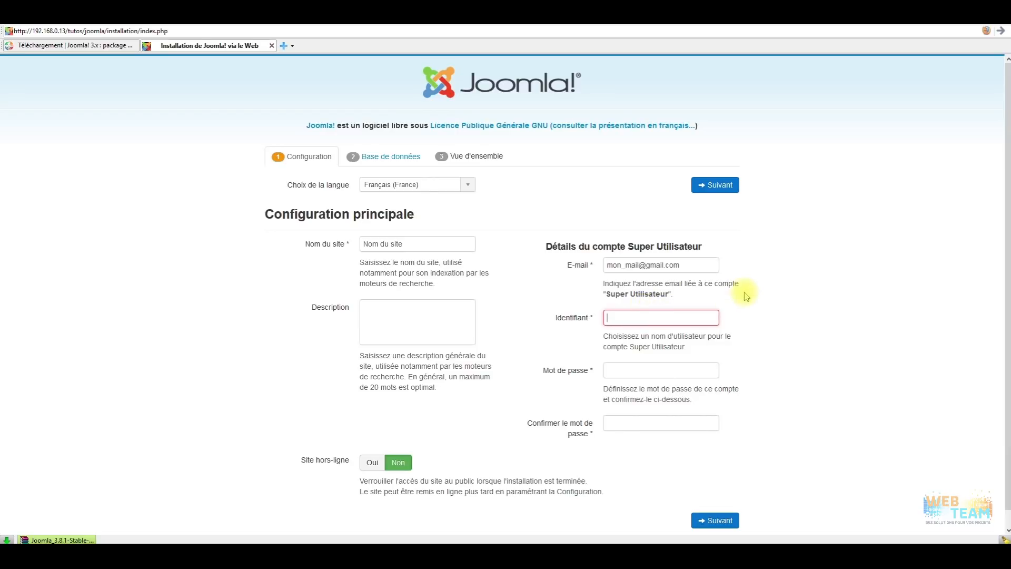
pyautogui.write('admin')
pyautogui.press('Tab')
pyautogui.write('admin')
pyautogui.press('Tab')
pyautogui.write('admin')
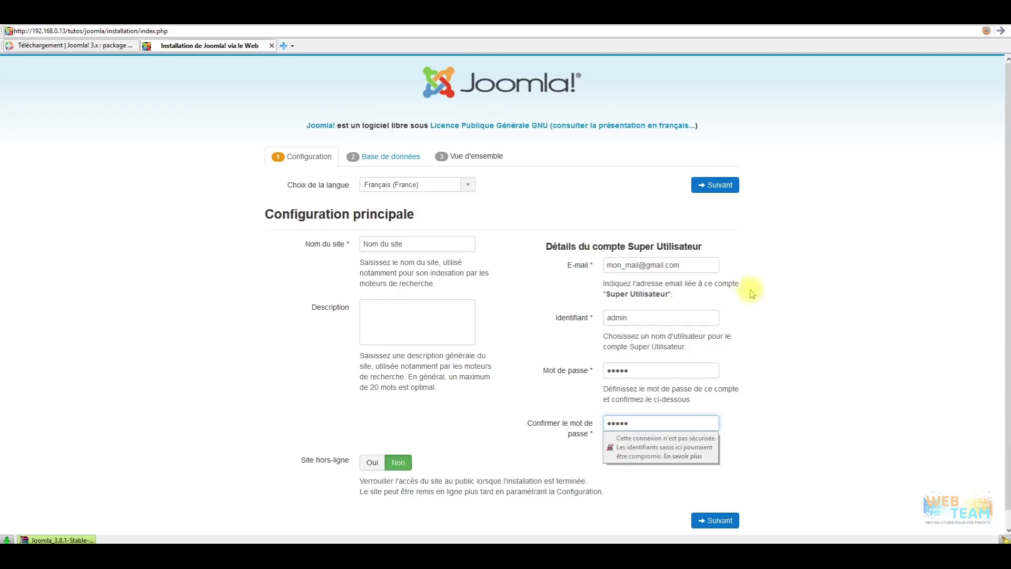
pyautogui.click(876, 315)
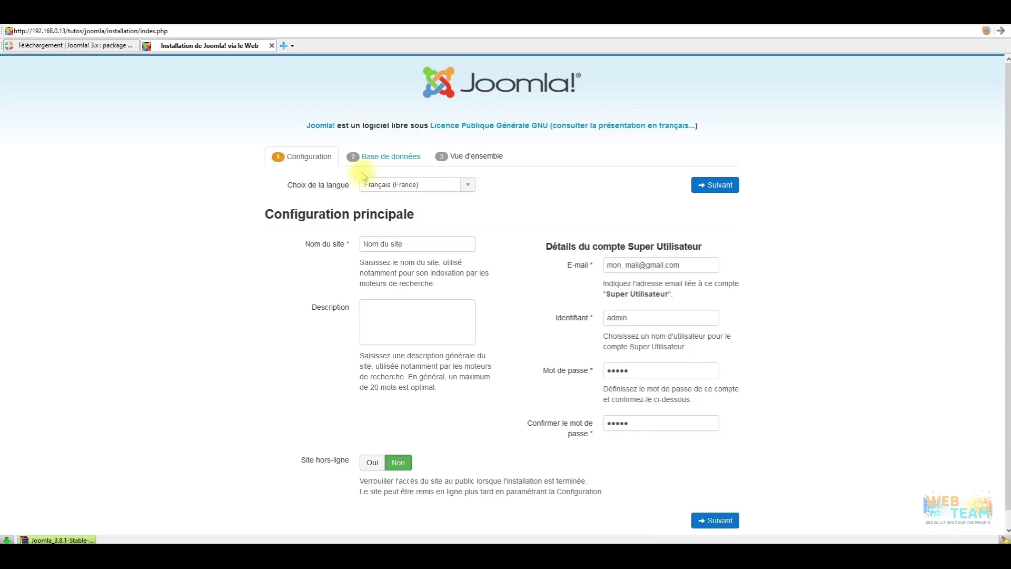
pyautogui.click(726, 520)
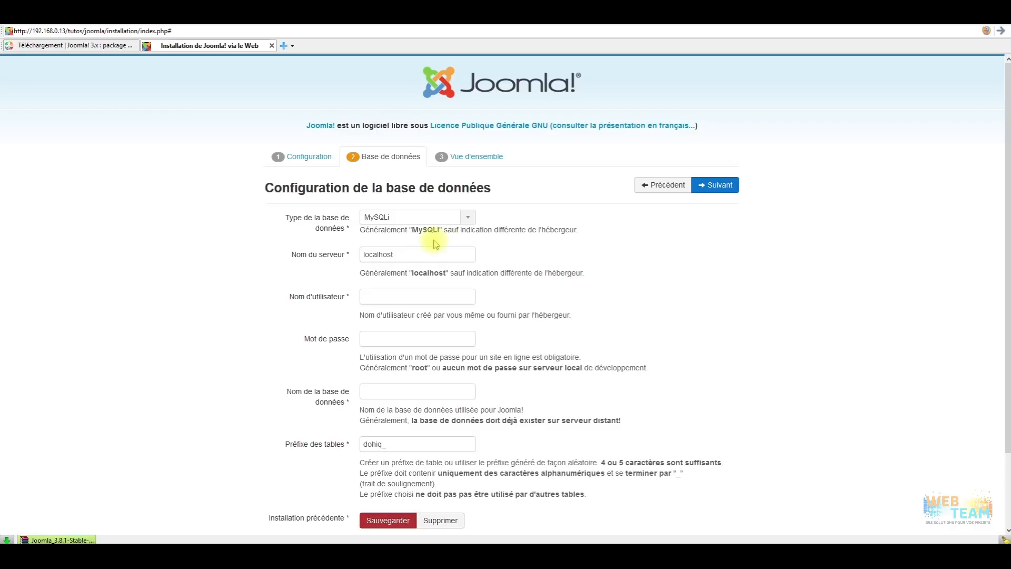
pyautogui.click(467, 218)
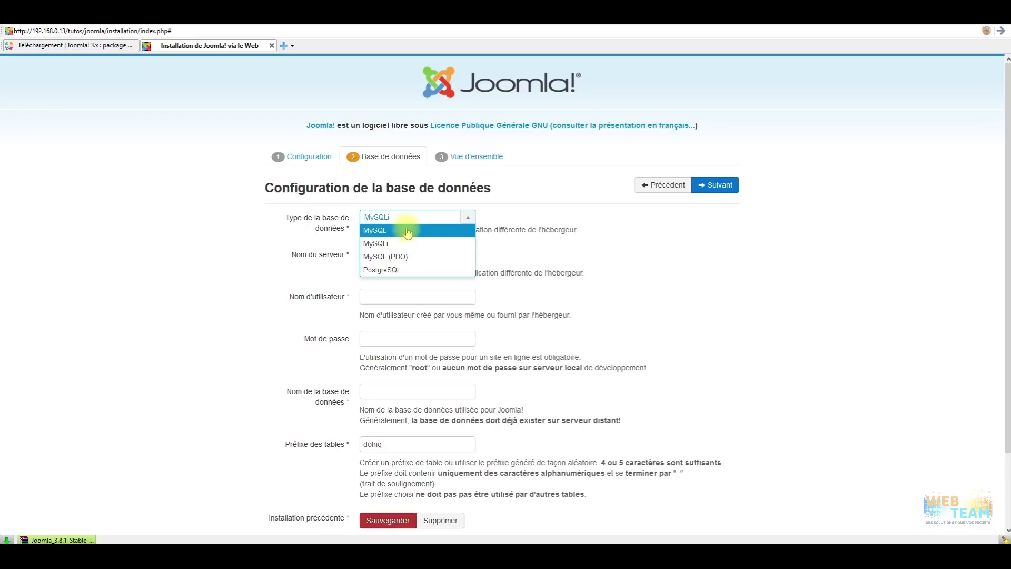
pyautogui.click(437, 241)
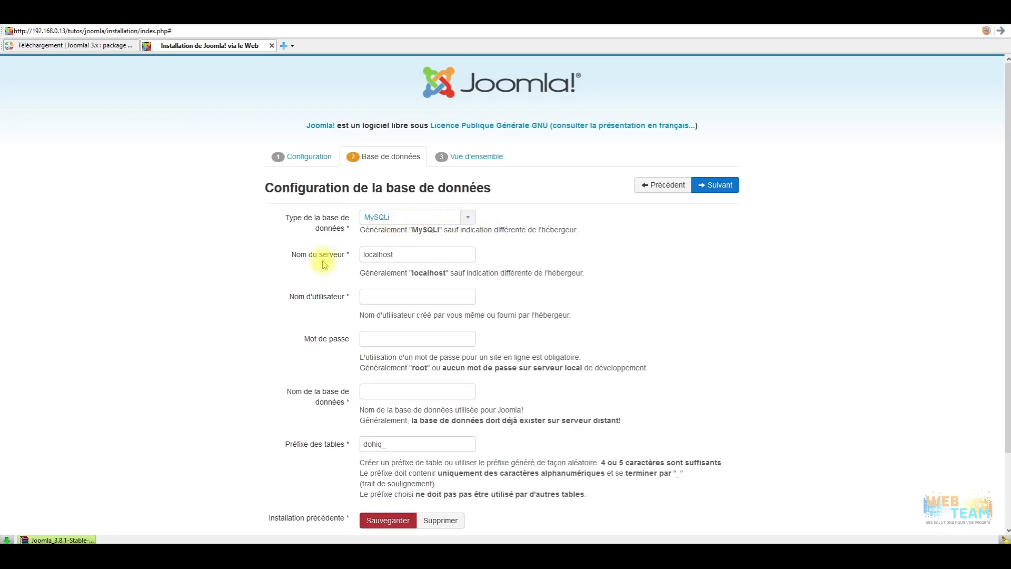
pyautogui.moveTo(408, 254); pyautogui.dragTo(300, 253)
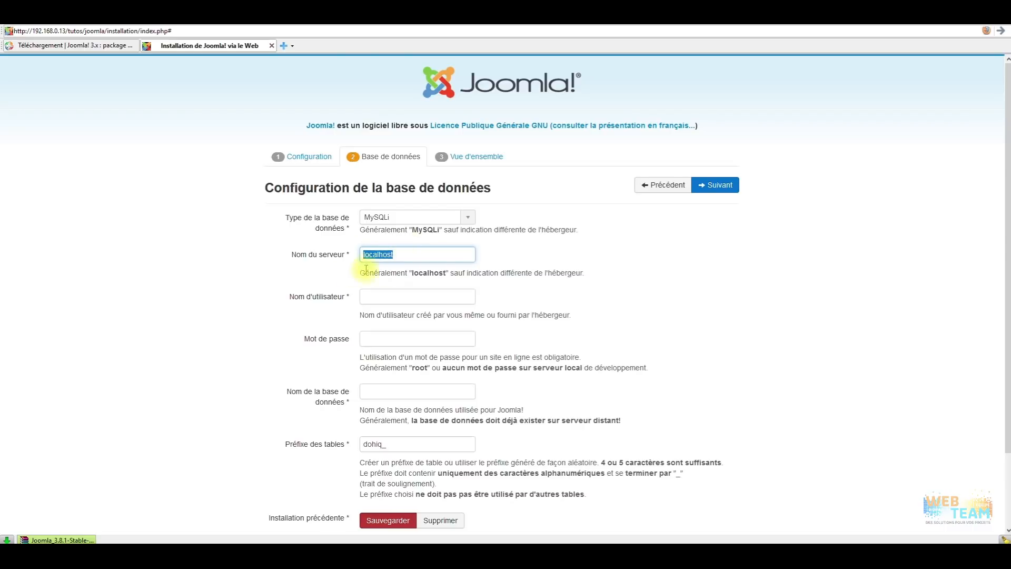
# Enter database user root, its password, and database name tuto_bdd_joomla.
pyautogui.click(399, 297)
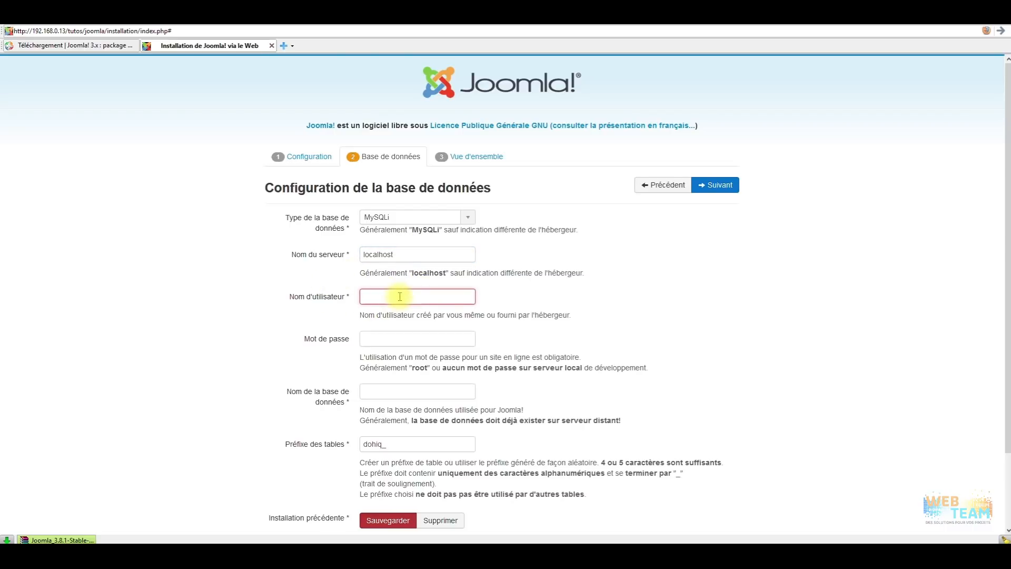
pyautogui.write('roo')
pyautogui.press('BackSpace')
pyautogui.press('BackSpace')
pyautogui.write('oo')
pyautogui.press('BackSpace')
pyautogui.press('BackSpace')
pyautogui.write('root')
pyautogui.click(448, 339)
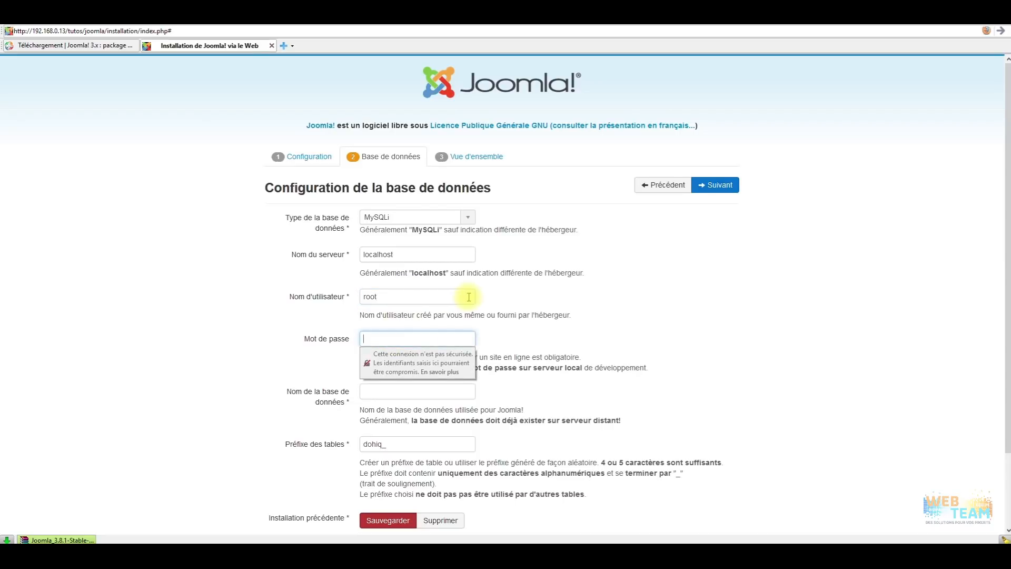
pyautogui.write('ro')
pyautogui.press('BackSpace')
pyautogui.press('BackSpace')
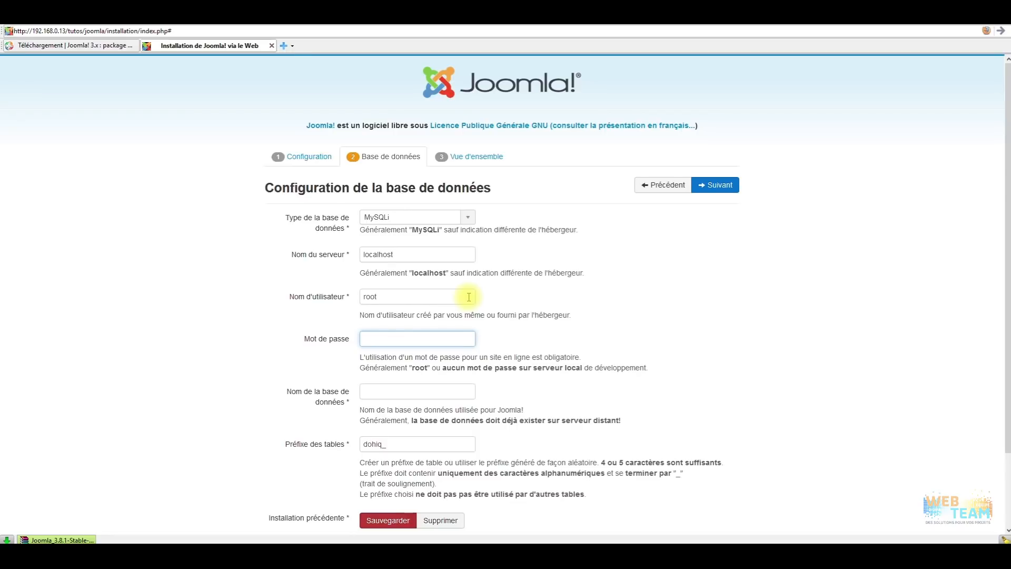
pyautogui.write('roo')
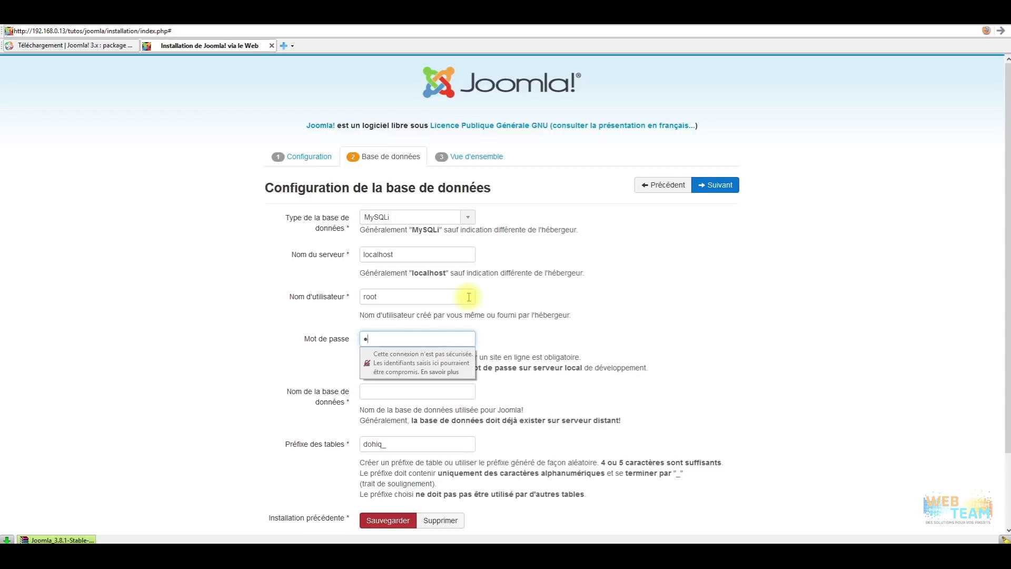
pyautogui.write('•••••••••••')
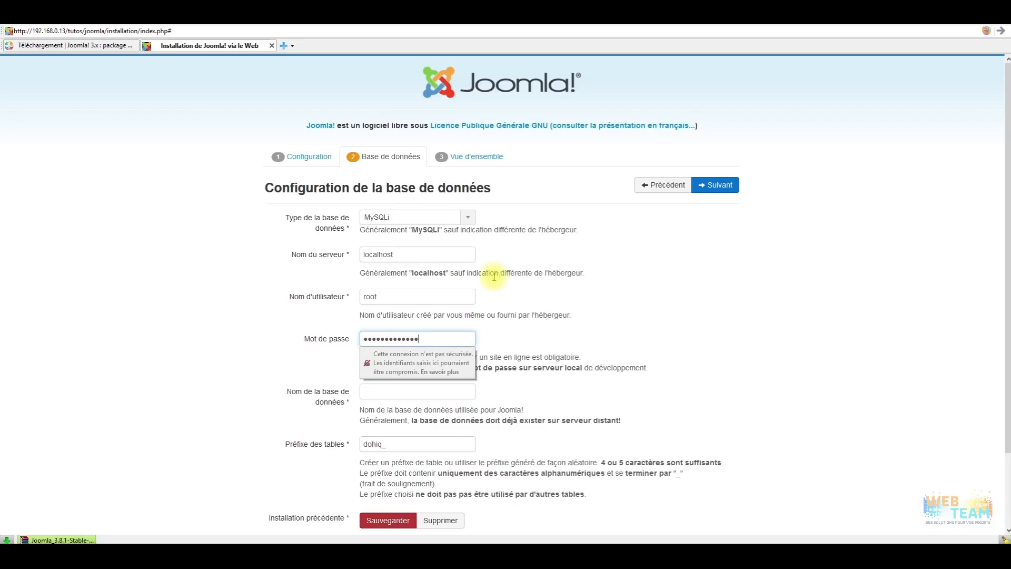
pyautogui.click(376, 391)
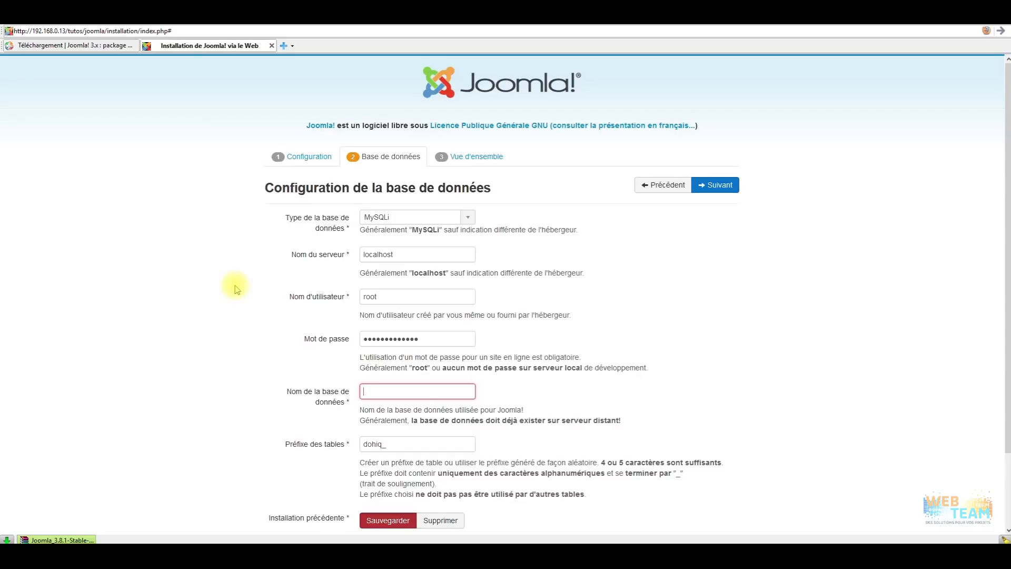
pyautogui.write('tuto_bdd_joomla')
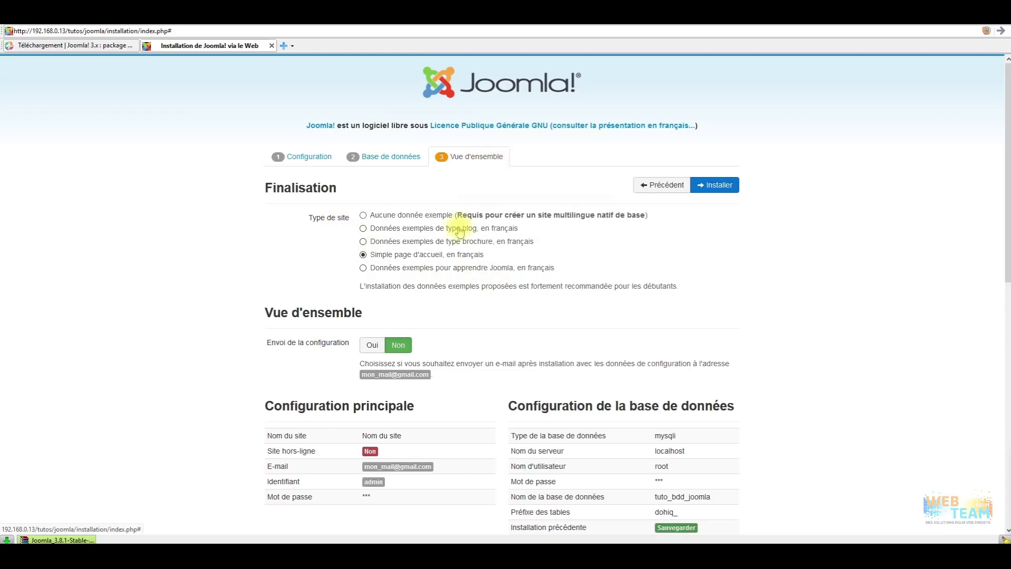
pyautogui.moveTo(418, 261)
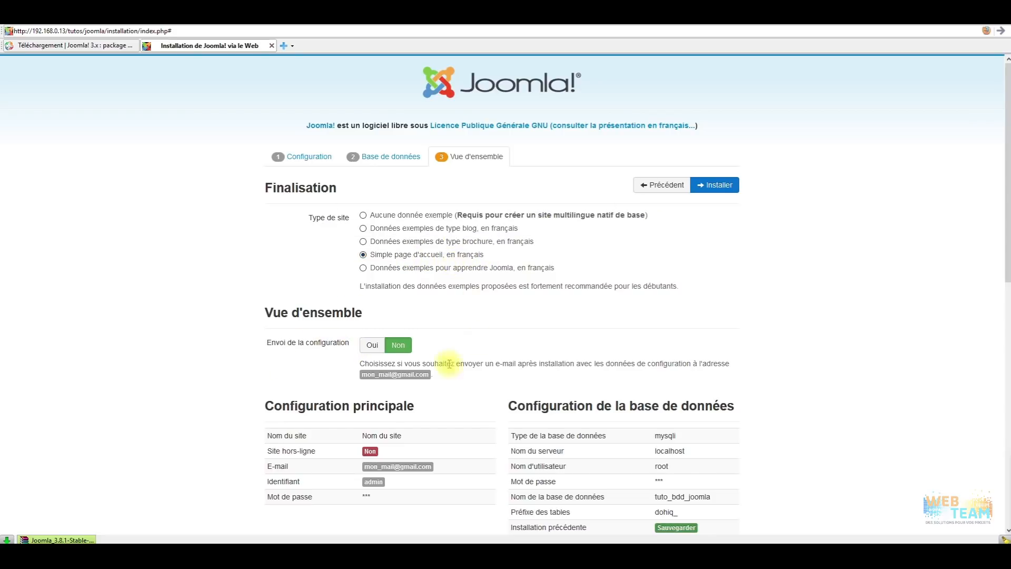
pyautogui.scroll(-1, 580, 316)
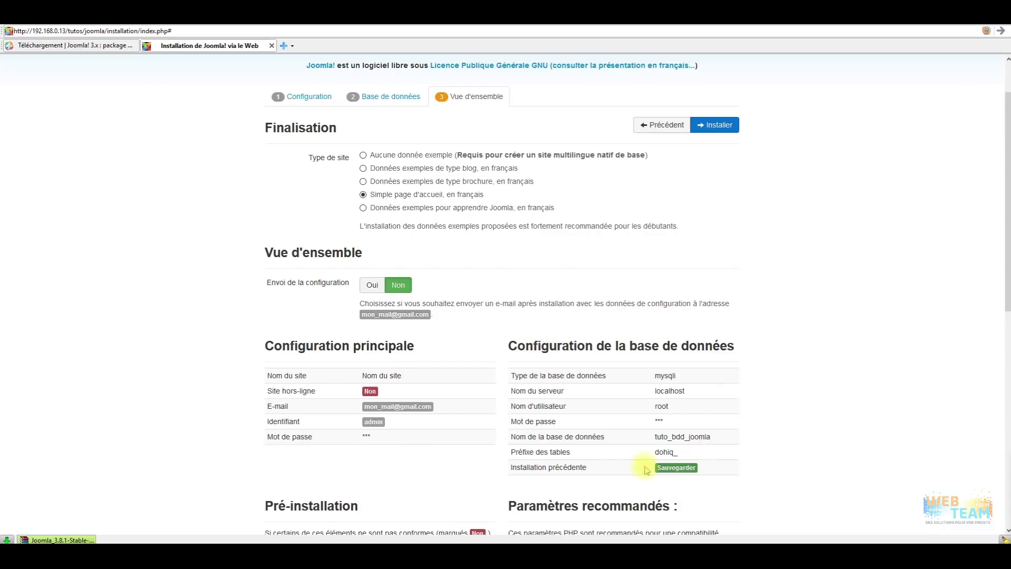
pyautogui.scroll(-1, 666, 340)
pyautogui.scroll(-2, 474, 354)
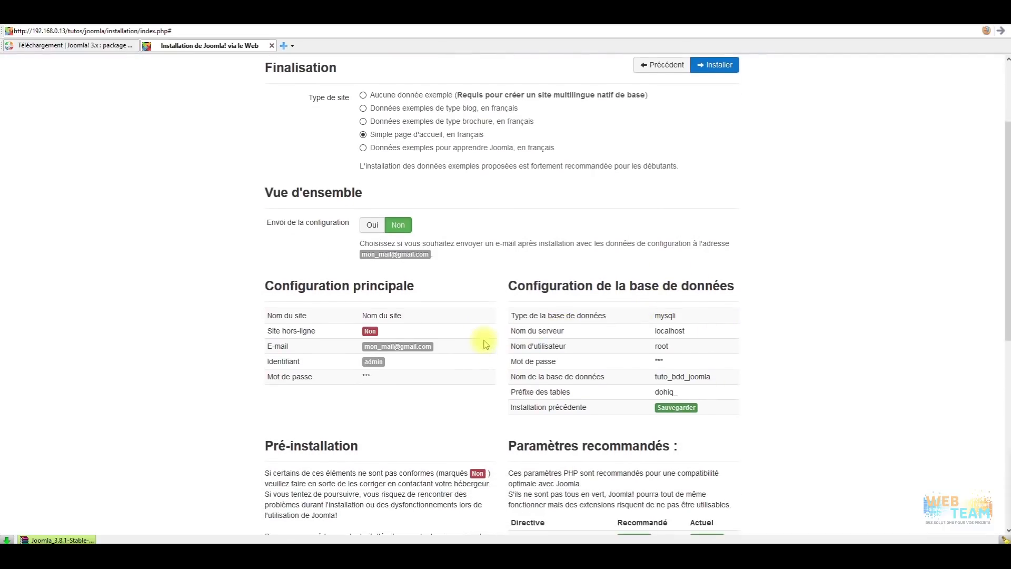
pyautogui.scroll(-3, 481, 343)
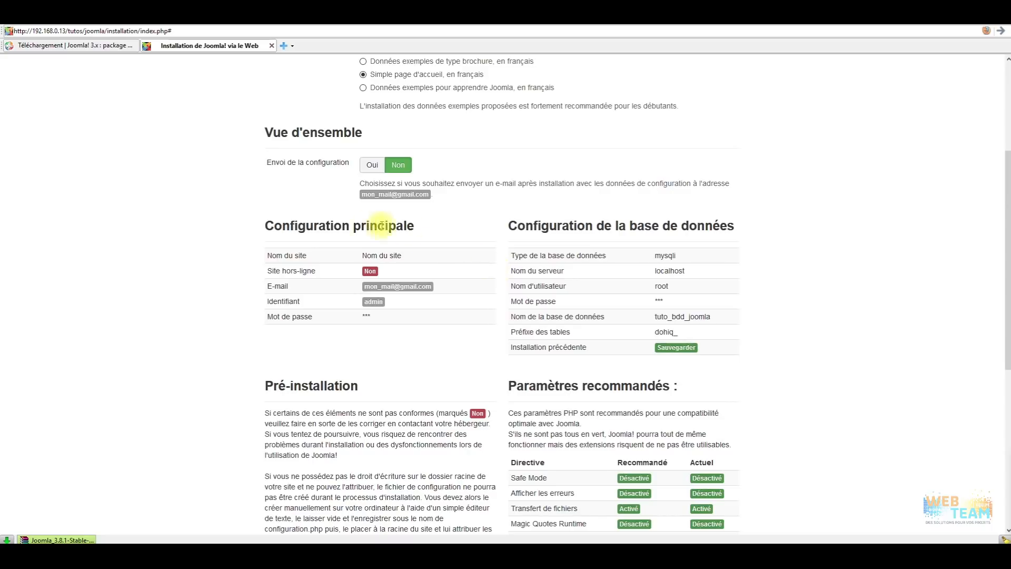
pyautogui.scroll(-1, 291, 328)
pyautogui.scroll(-6, 292, 328)
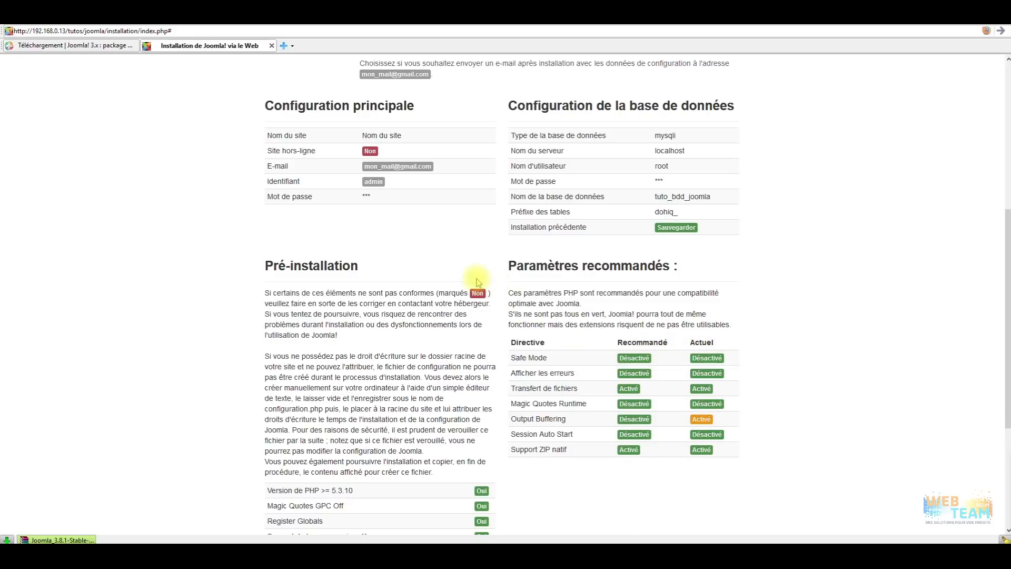
pyautogui.scroll(-3, 665, 369)
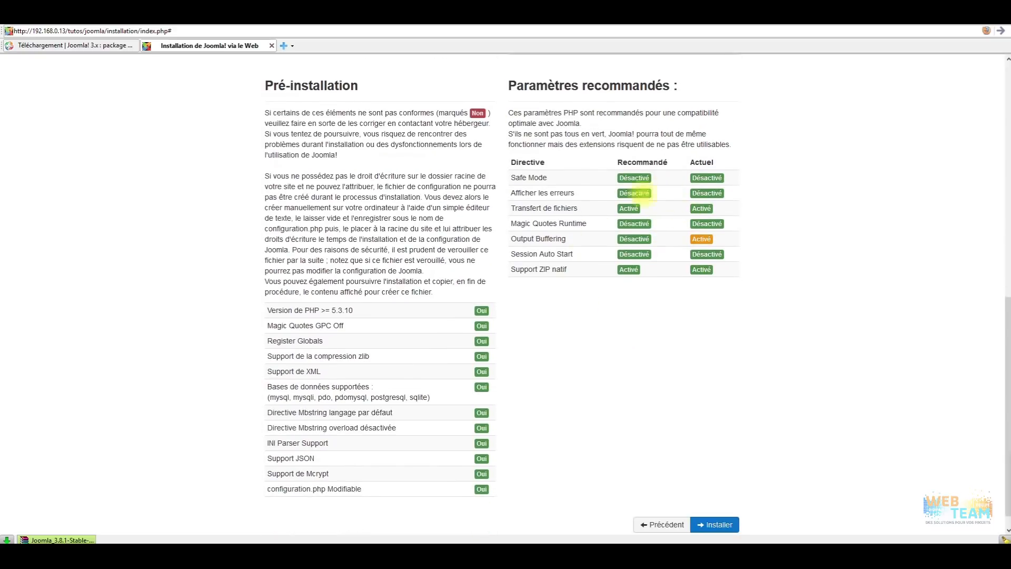
pyautogui.scroll(2, 653, 268)
pyautogui.scroll(-3, 580, 272)
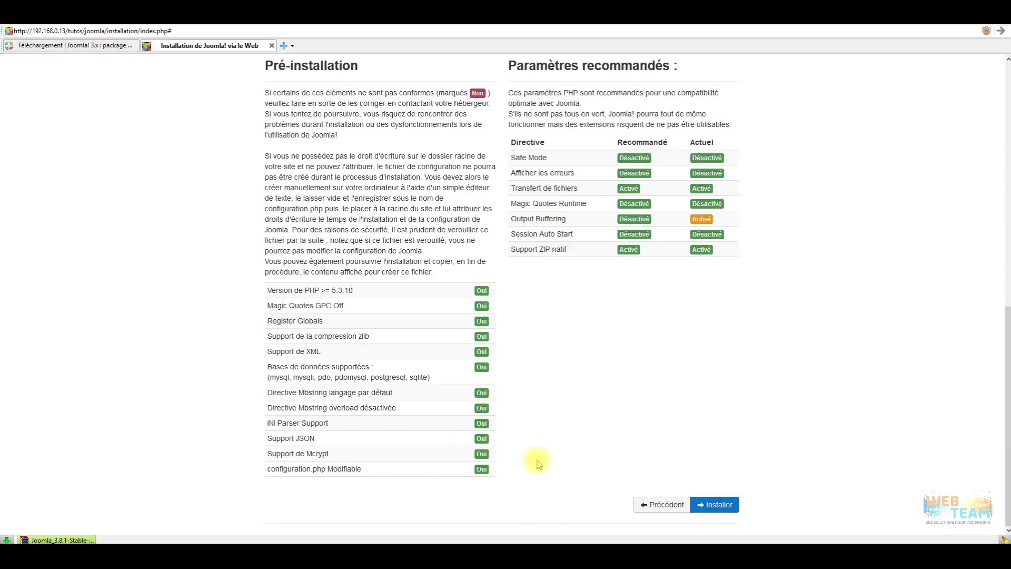
pyautogui.scroll(10, 564, 451)
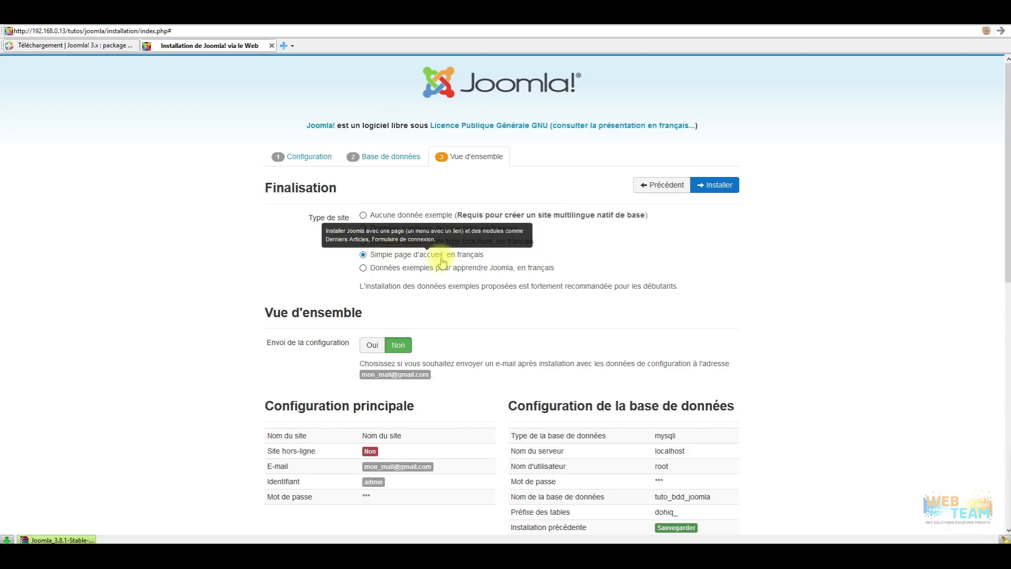
# Run the Joomla installation, then switch to the joomla site folder in File Explorer.
pyautogui.click(726, 186)
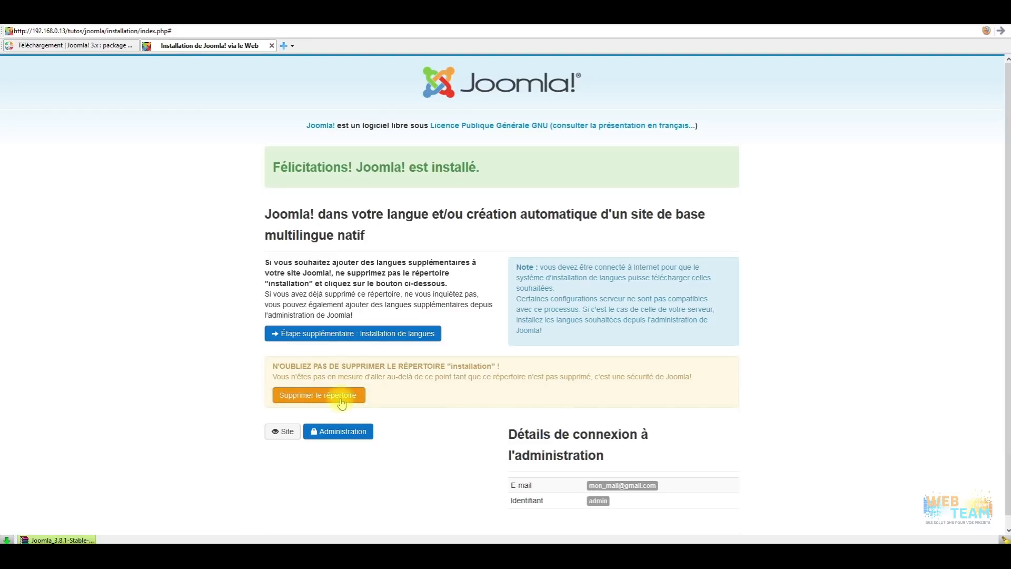
pyautogui.click(523, 553)
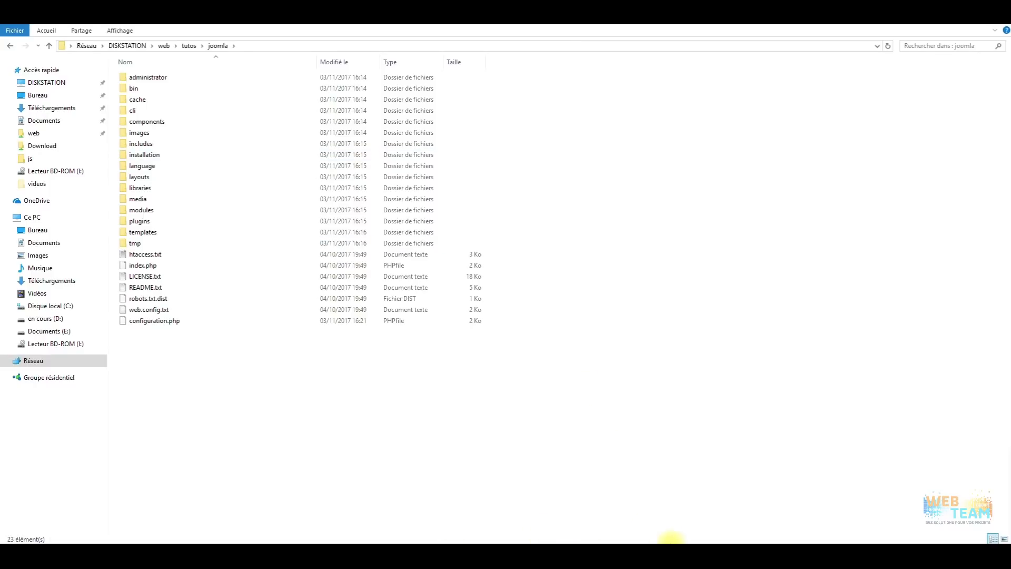
# Back in the browser, delete the installation folder with 'Supprimer le répertoire'.
pyautogui.click(672, 550)
pyautogui.click(341, 395)
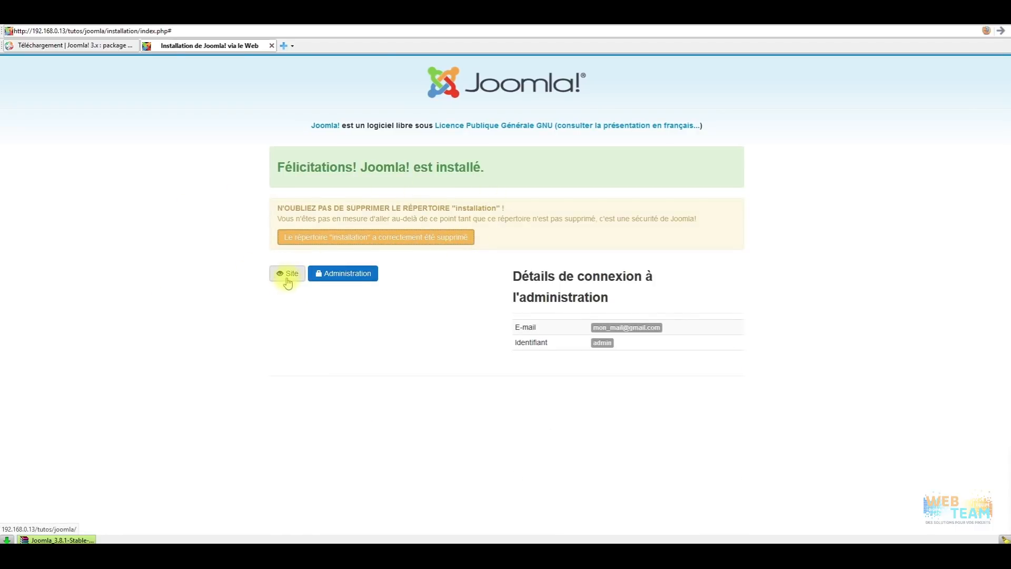
# Open the Administration login and sign in with the super user account.
pyautogui.click(350, 276)
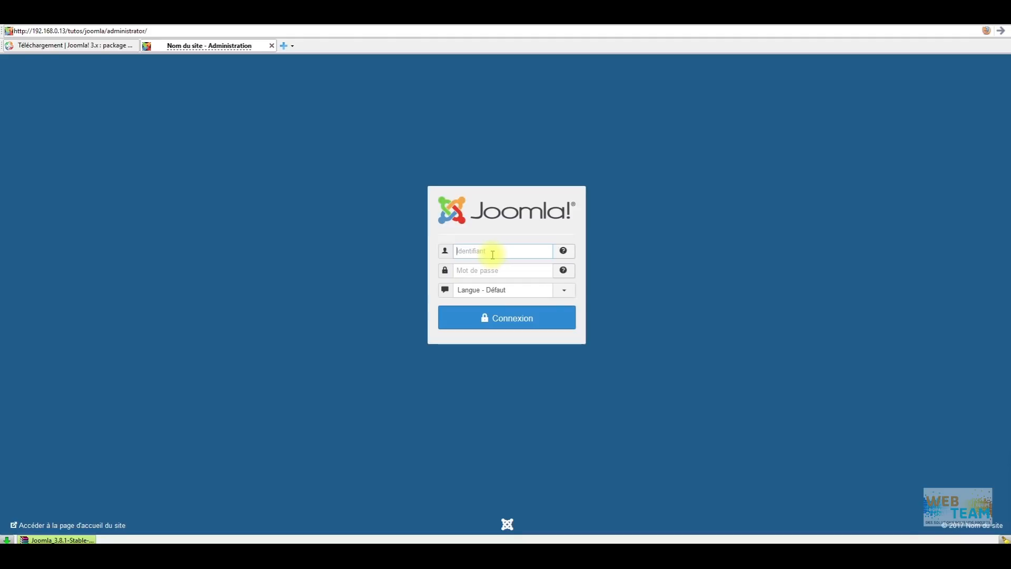
pyautogui.write('admin')
pyautogui.press('Tab')
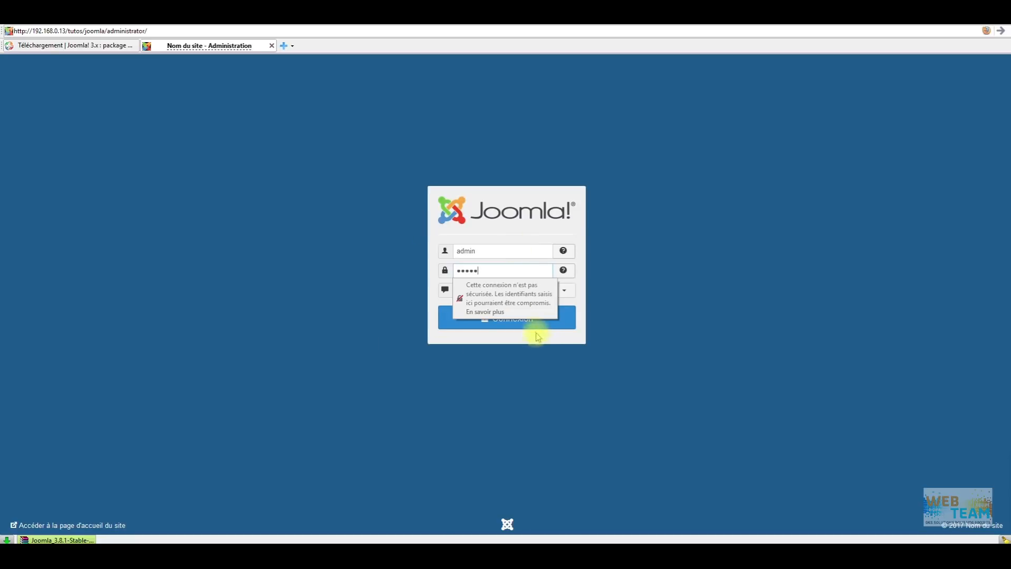
pyautogui.click(563, 321)
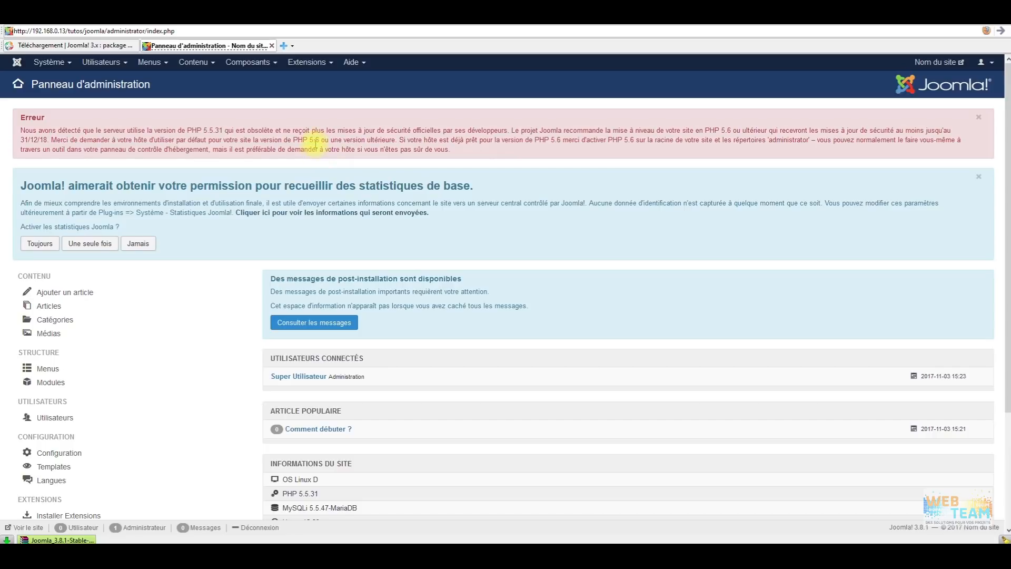
# Refuse statistics collection with 'Jamais' and open the post-installation messages.
pyautogui.moveTo(318, 139); pyautogui.dragTo(309, 140)
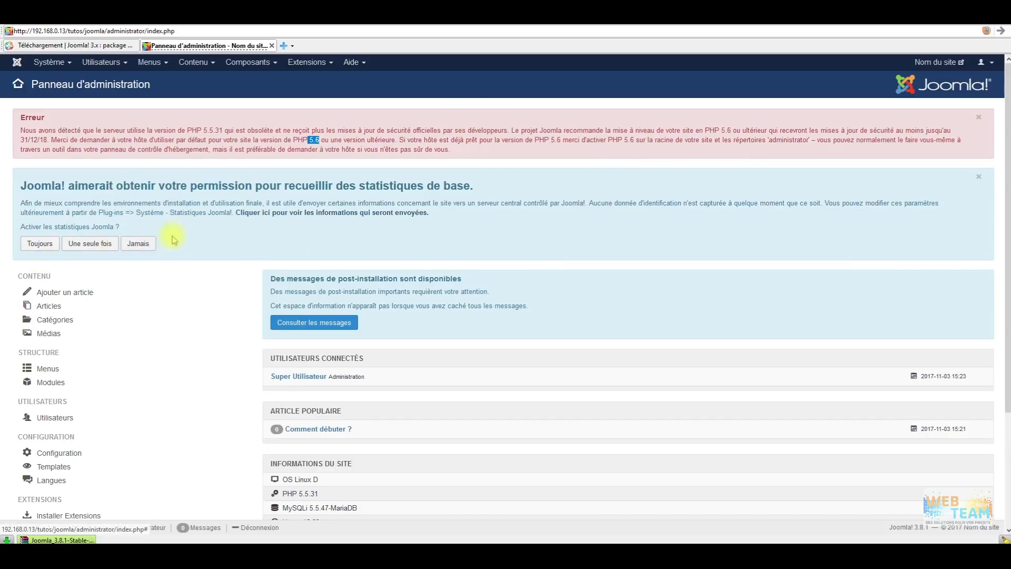
pyautogui.click(141, 245)
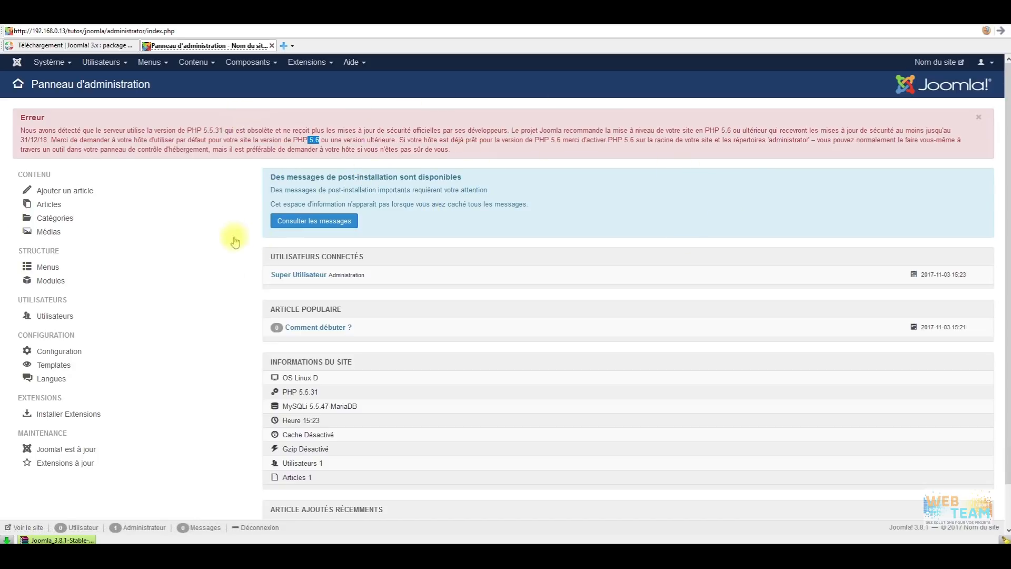
pyautogui.click(336, 227)
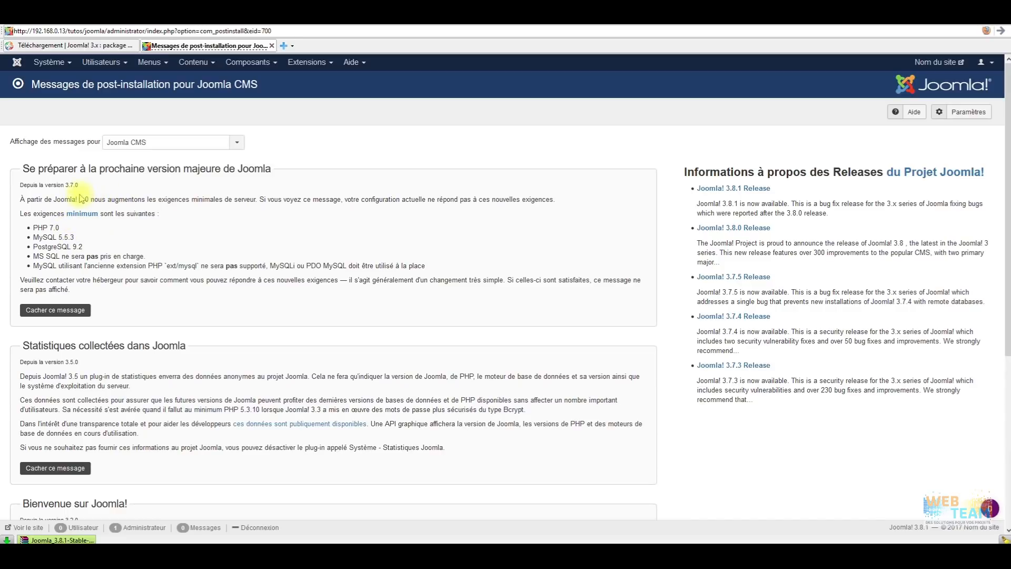
# Hide the four messages (major version, statistics, welcome, two-step authentication) and return to the dashboard.
pyautogui.moveTo(59, 227); pyautogui.dragTo(35, 229)
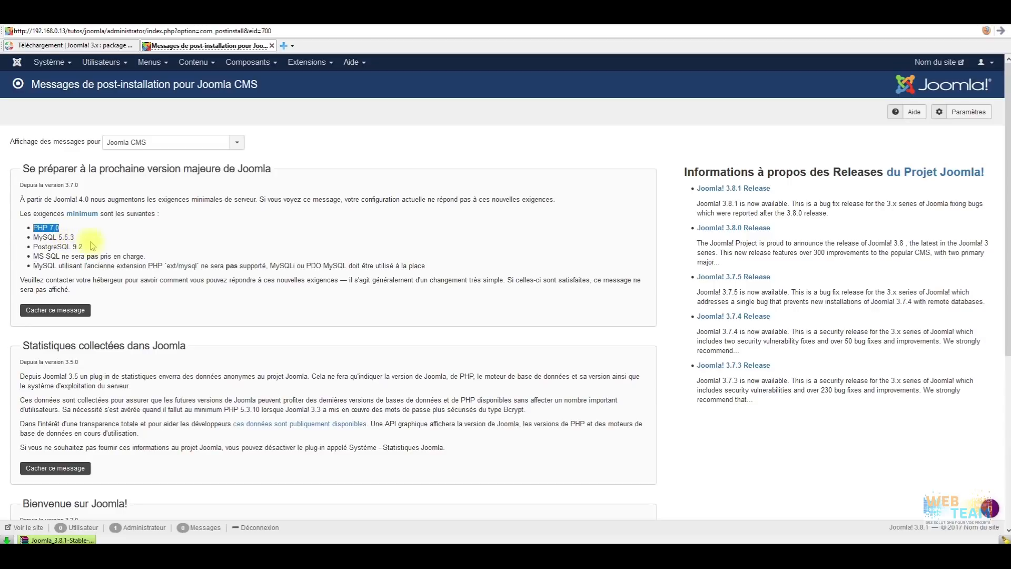
pyautogui.click(58, 310)
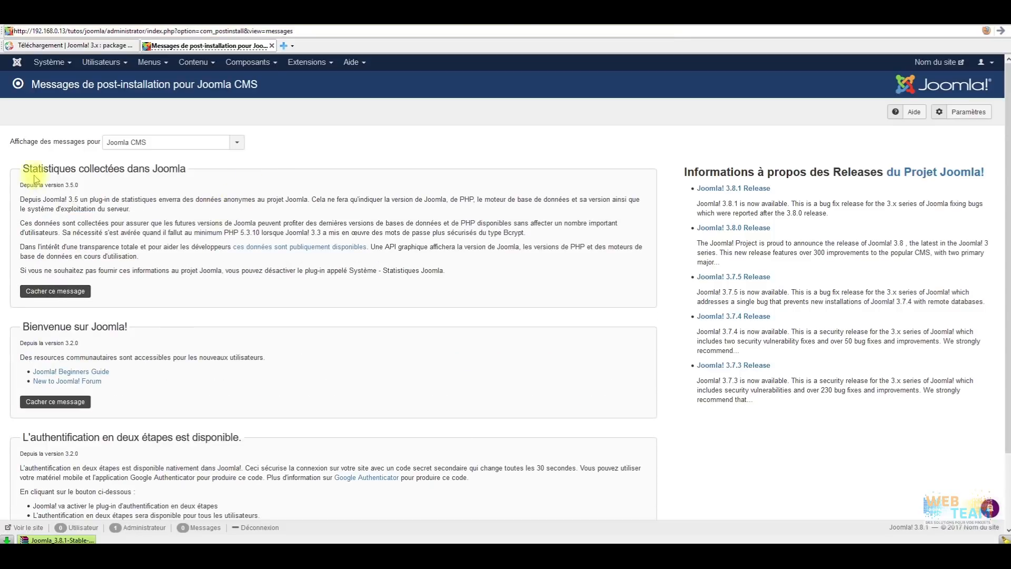
pyautogui.click(53, 291)
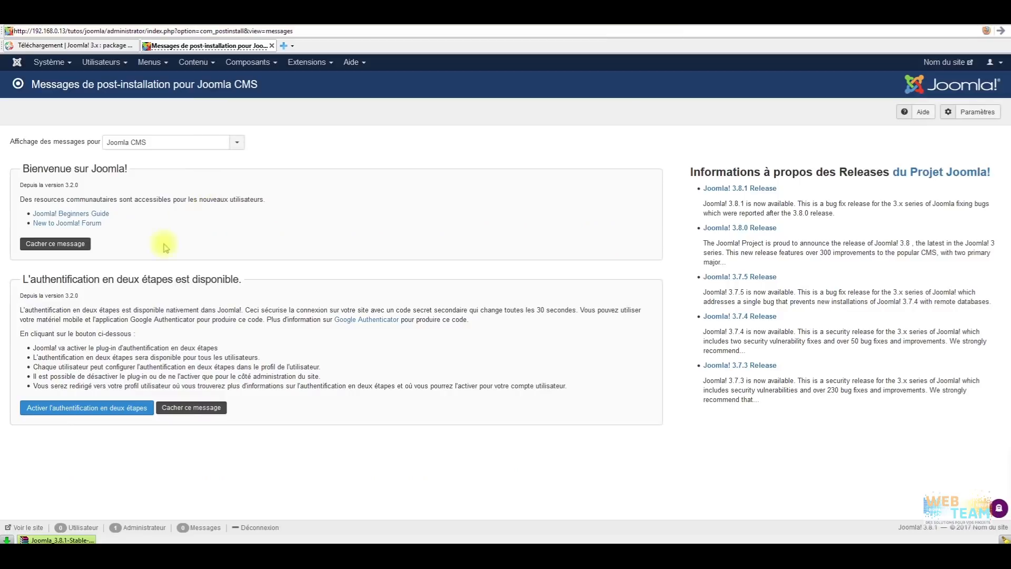
pyautogui.click(68, 245)
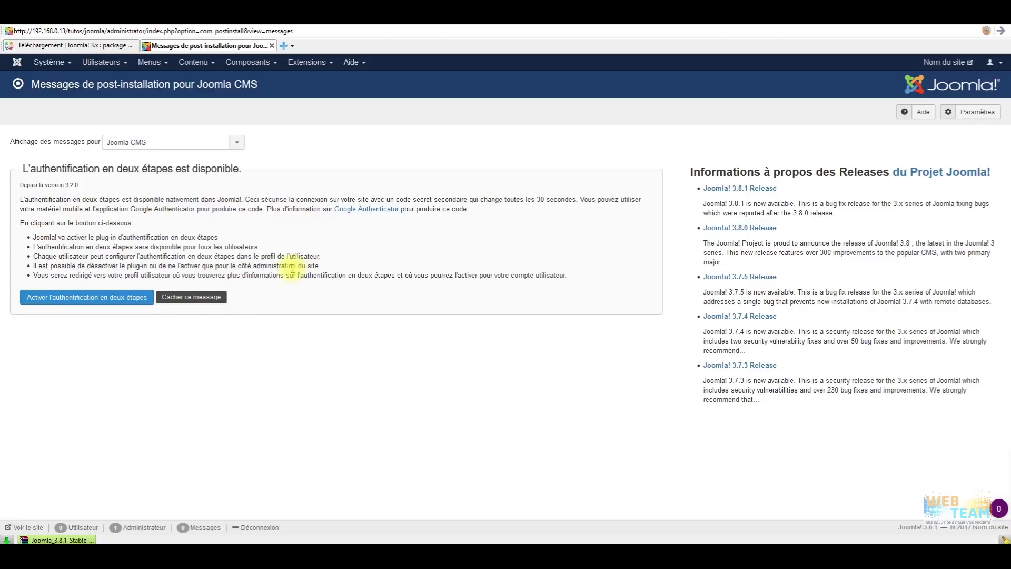
pyautogui.click(216, 298)
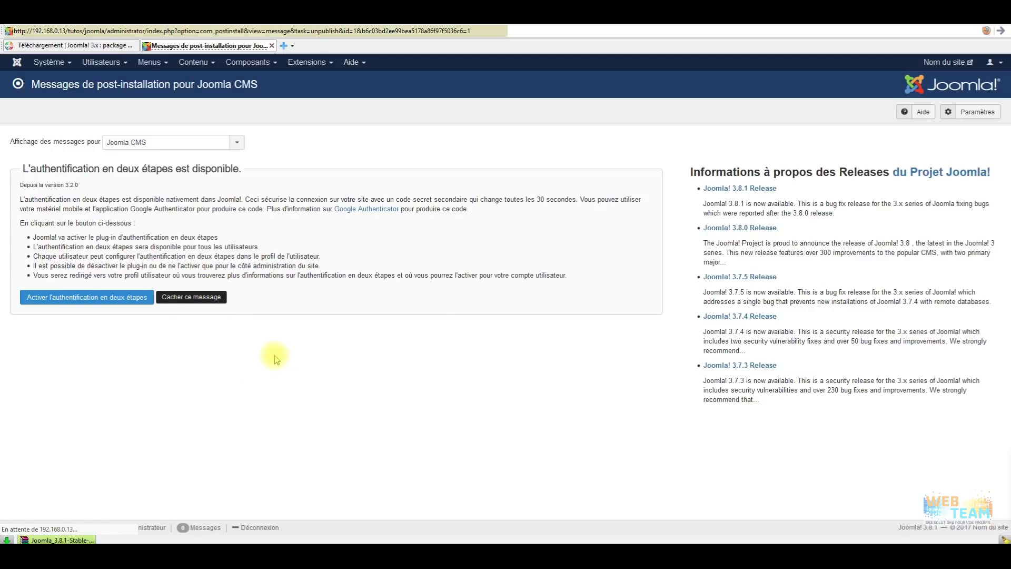
pyautogui.click(17, 65)
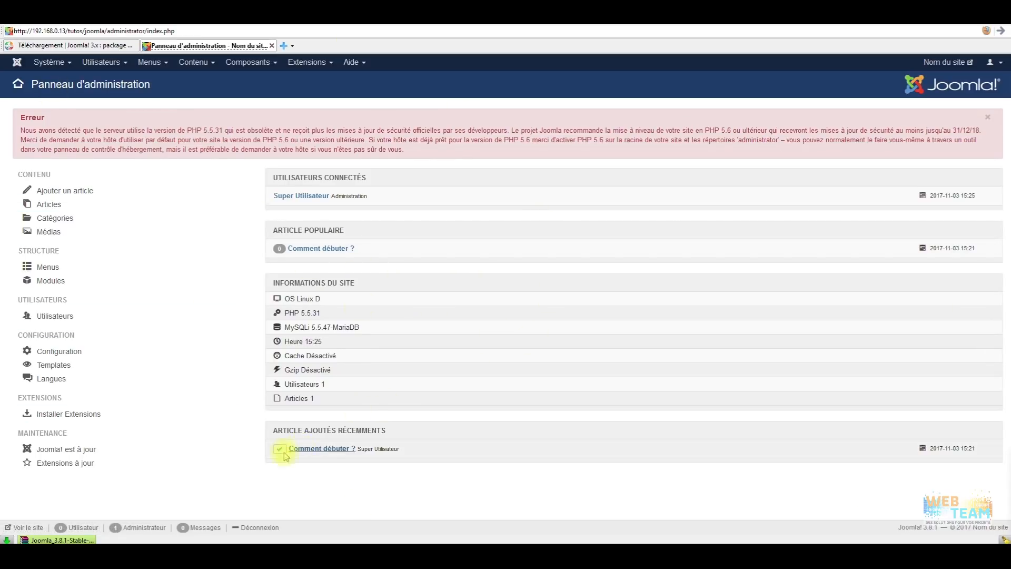
# Dismiss the browser download bar and open the Système menu.
pyautogui.click(1004, 539)
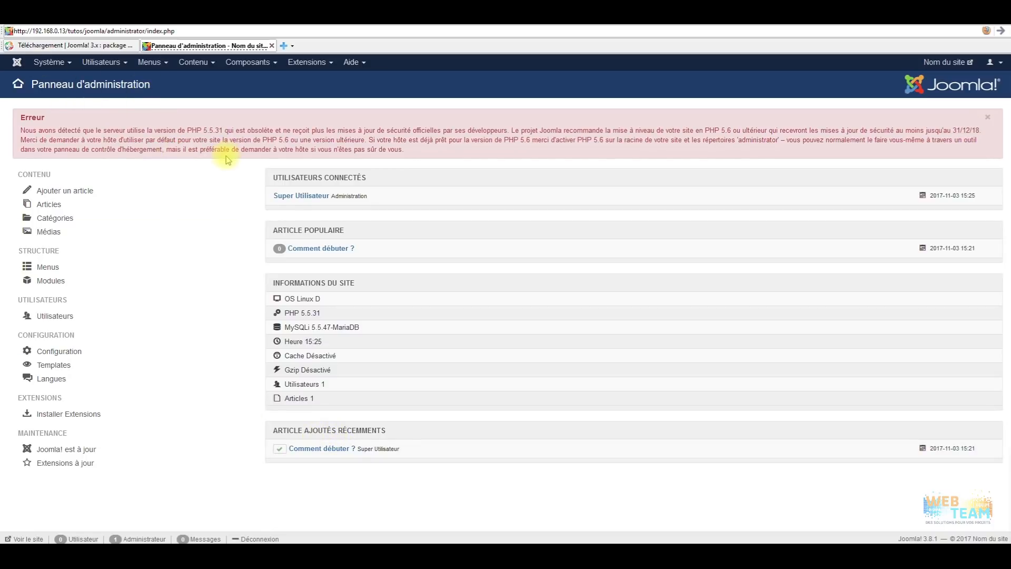
pyautogui.click(64, 64)
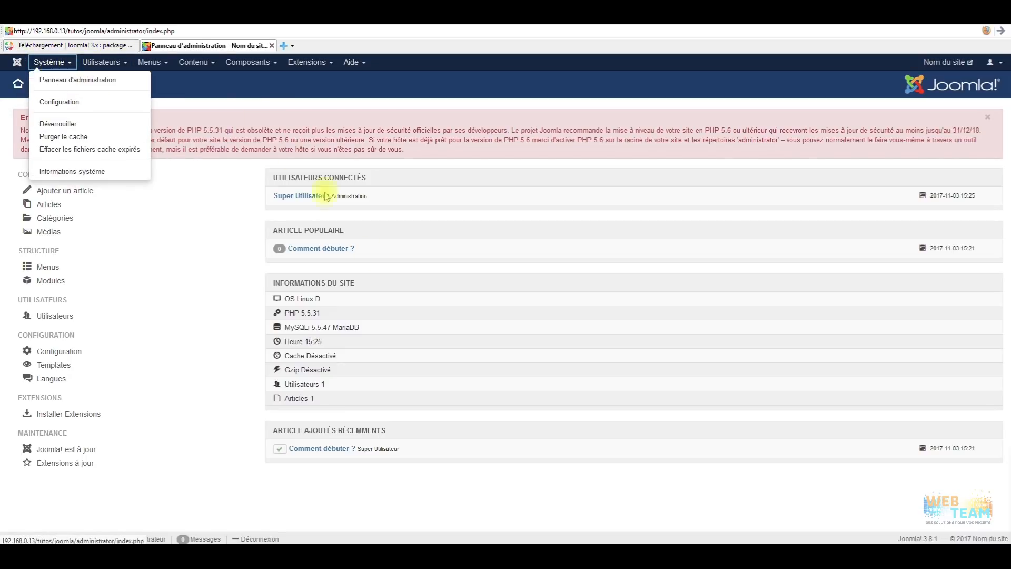
# Open the Global Configuration and set 'Réécriture d'URL en clair (SEF)' to Non.
pyautogui.click(79, 102)
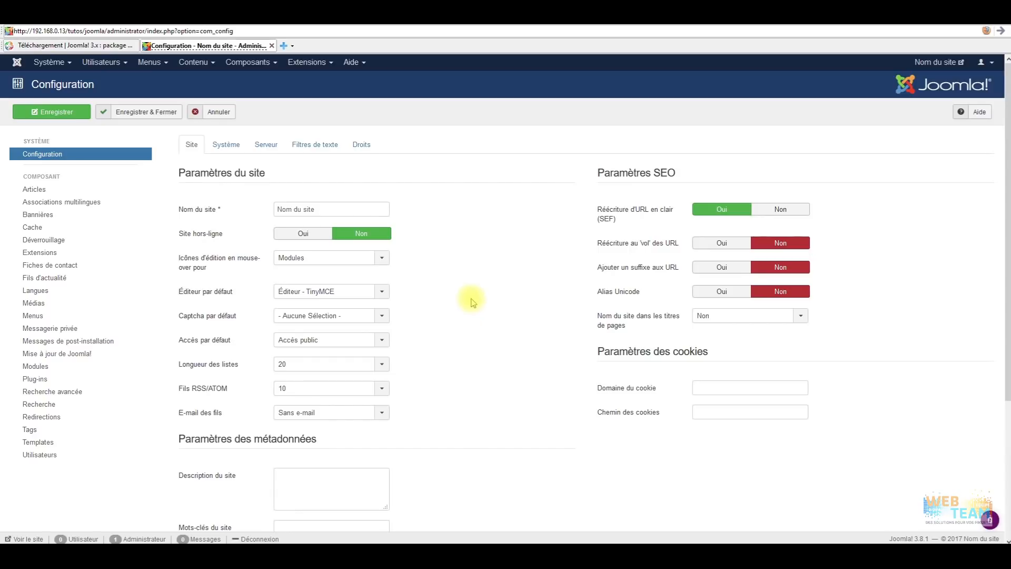
pyautogui.scroll(-3, 464, 211)
pyautogui.scroll(3, 379, 285)
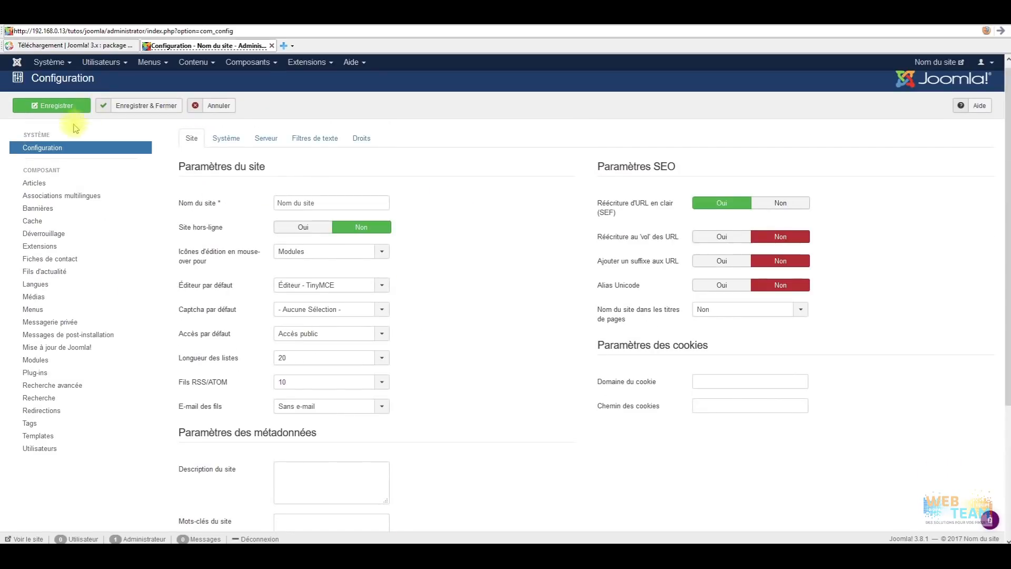
pyautogui.scroll(-2, 364, 143)
pyautogui.scroll(2, 321, 121)
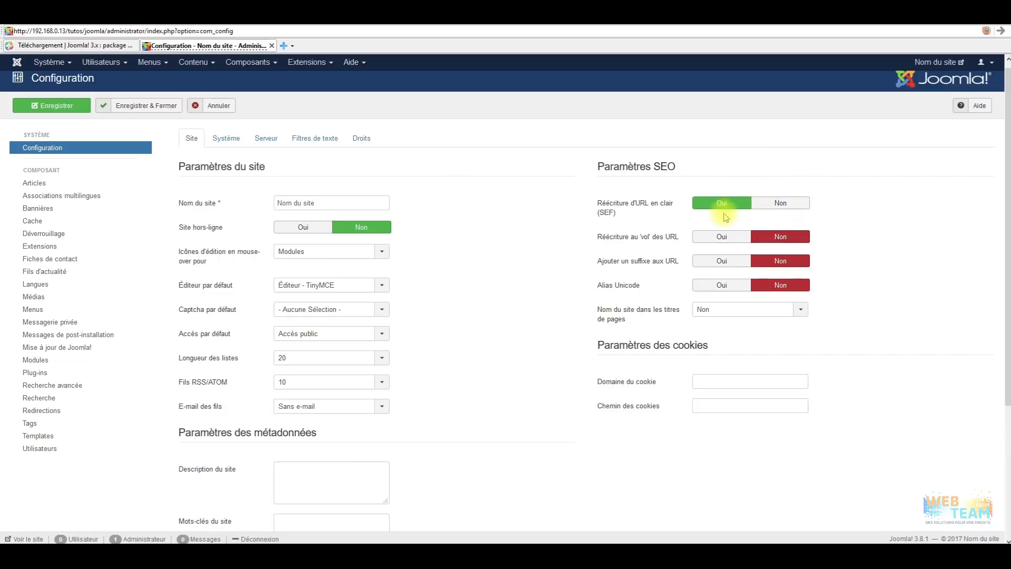
pyautogui.click(772, 202)
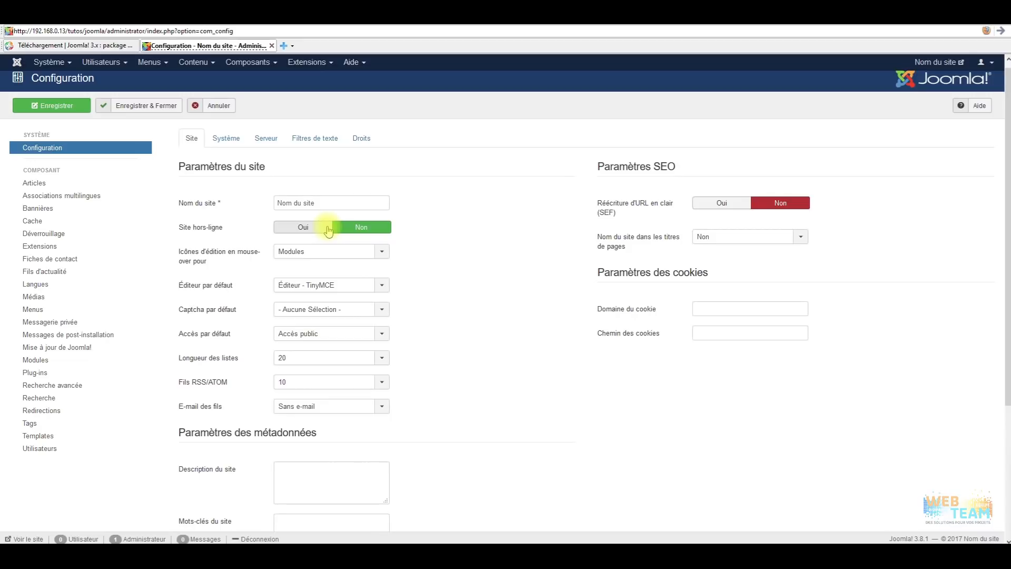
# Inspect the Icônes d'édition and default Éditeur choices, keeping TinyMCE as editor.
pyautogui.click(387, 251)
pyautogui.click(433, 242)
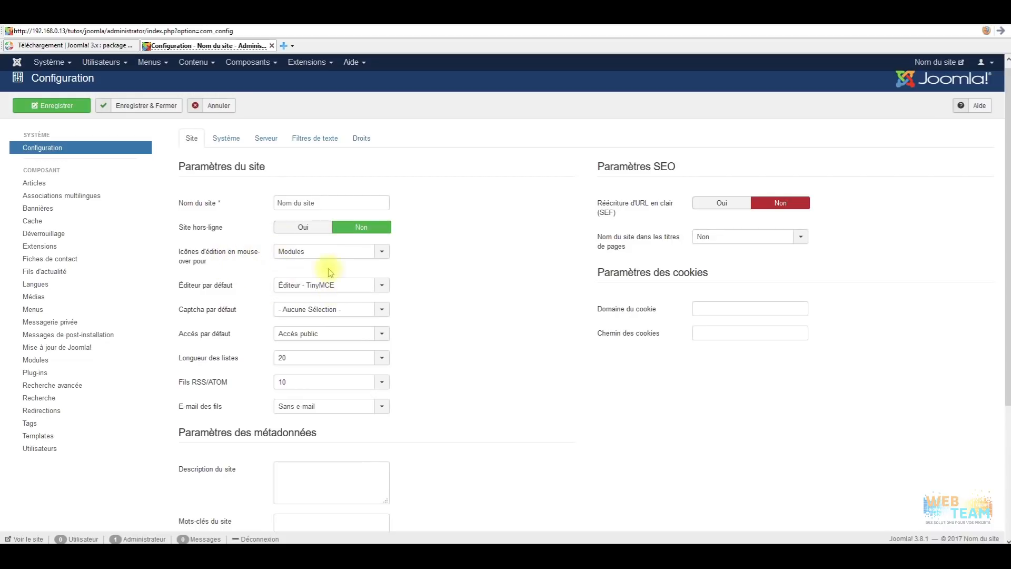
pyautogui.click(319, 292)
pyautogui.click(440, 272)
pyautogui.click(363, 287)
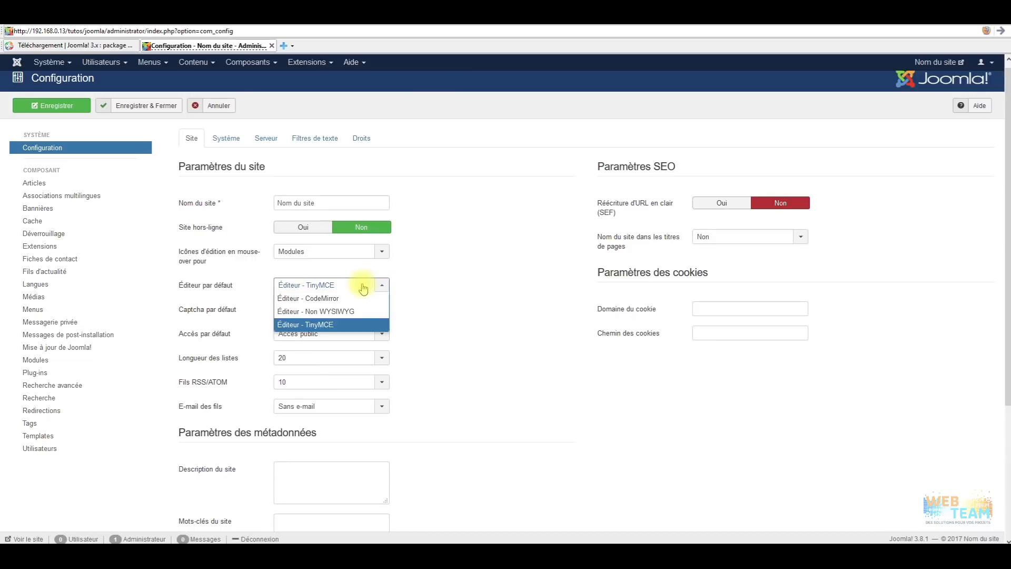
pyautogui.click(435, 278)
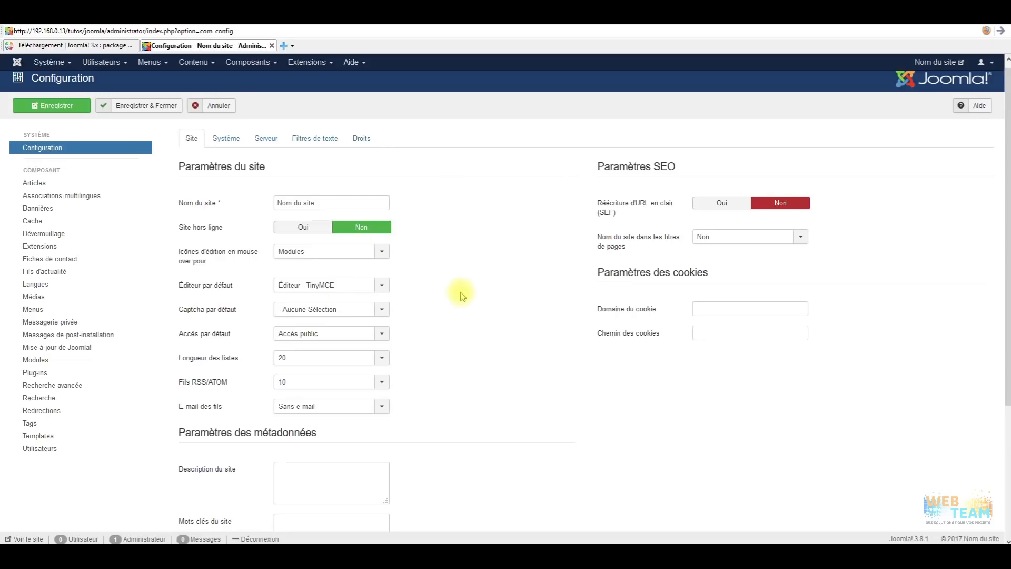
pyautogui.scroll(-3, 400, 253)
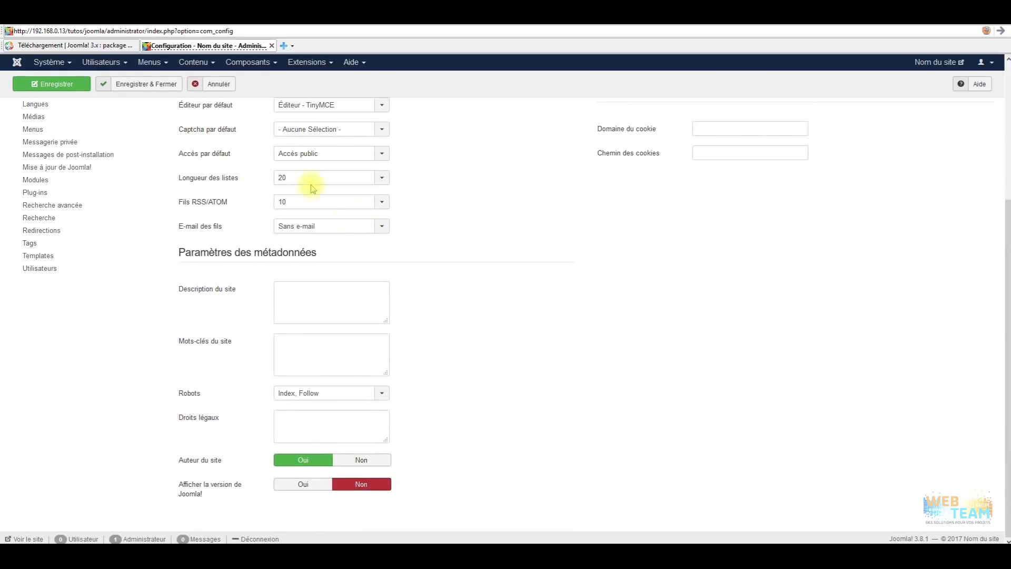
pyautogui.click(341, 293)
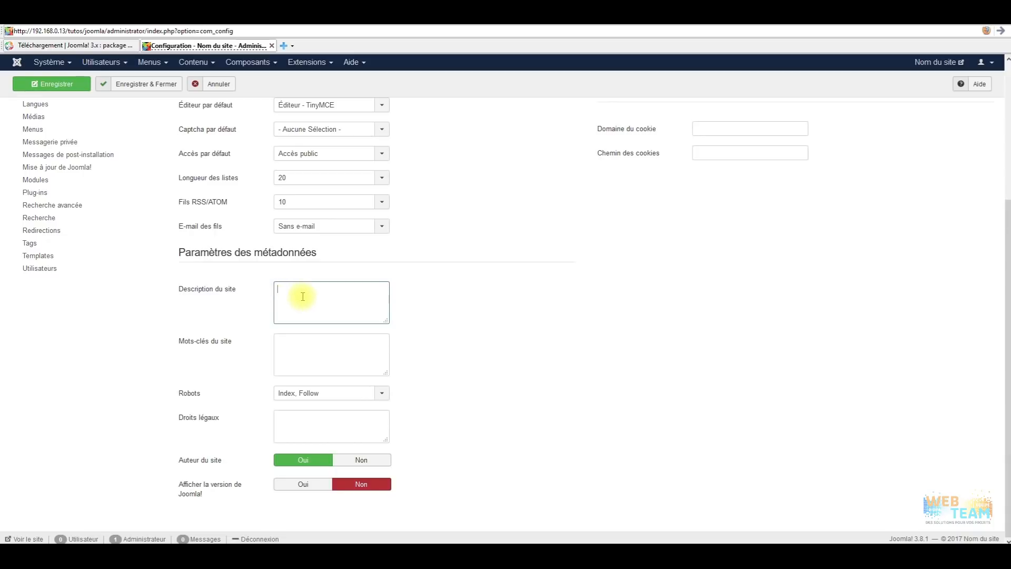
pyautogui.moveTo(194, 345)
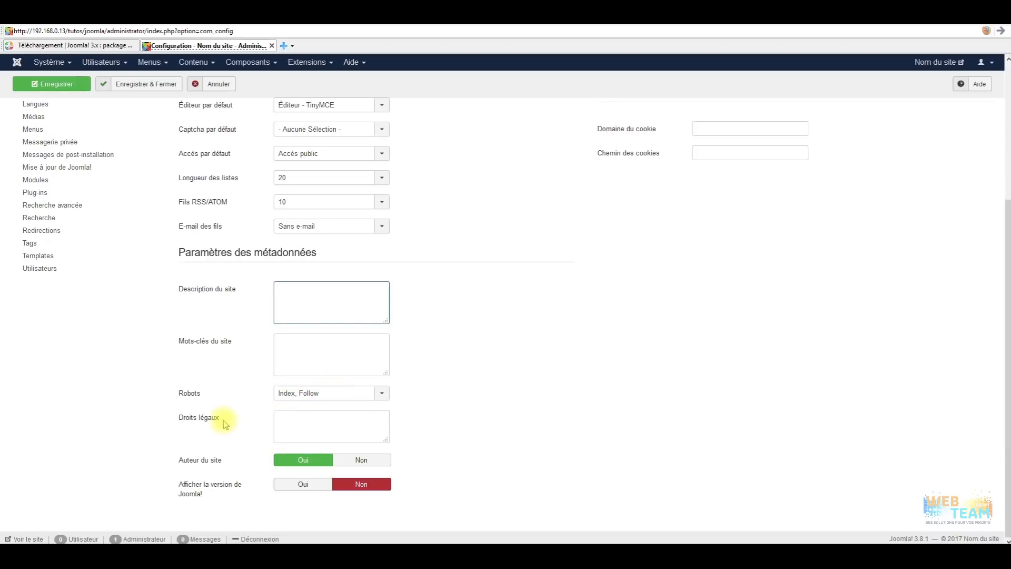
pyautogui.moveTo(208, 424)
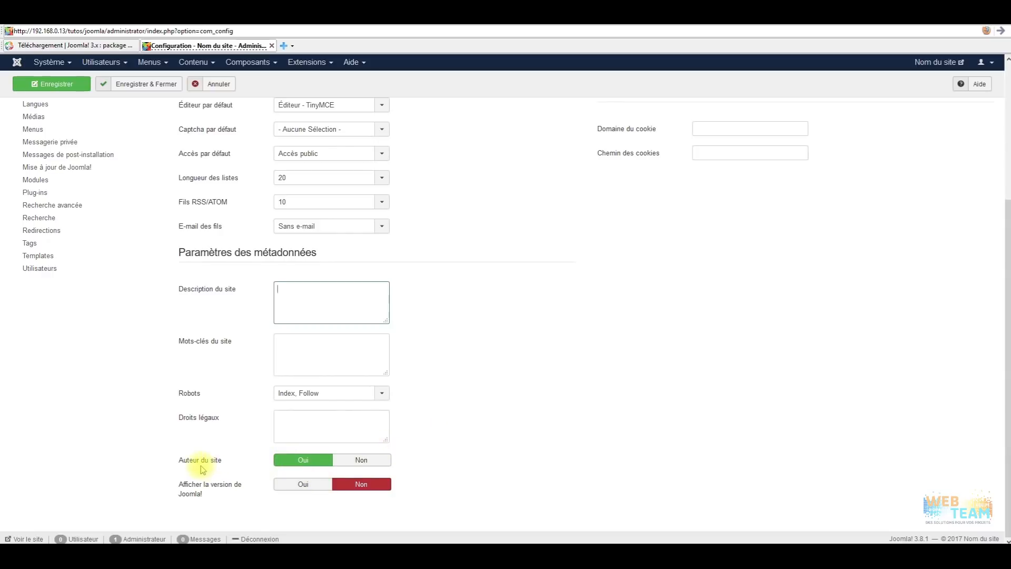
pyautogui.moveTo(199, 490)
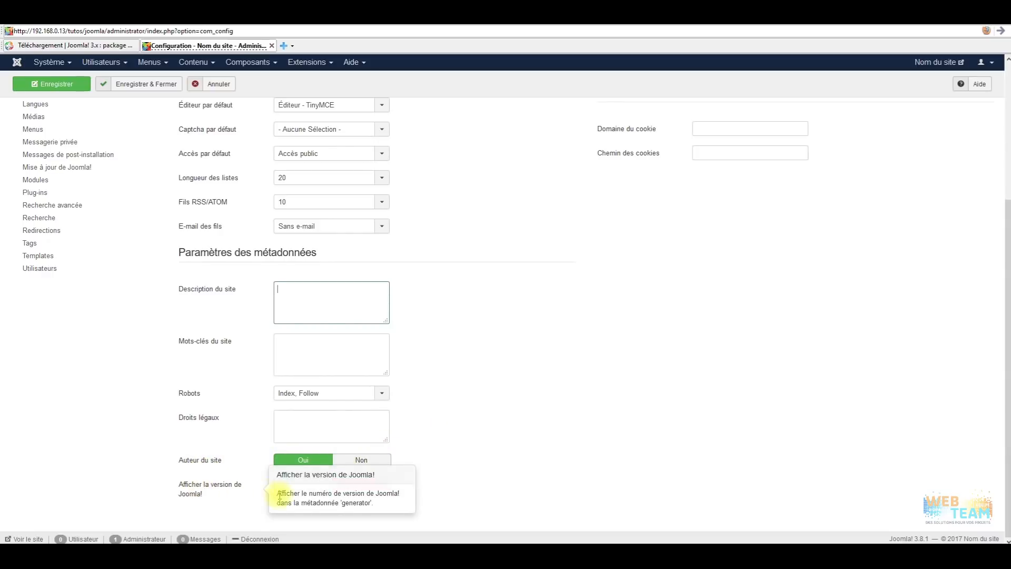
pyautogui.click(354, 483)
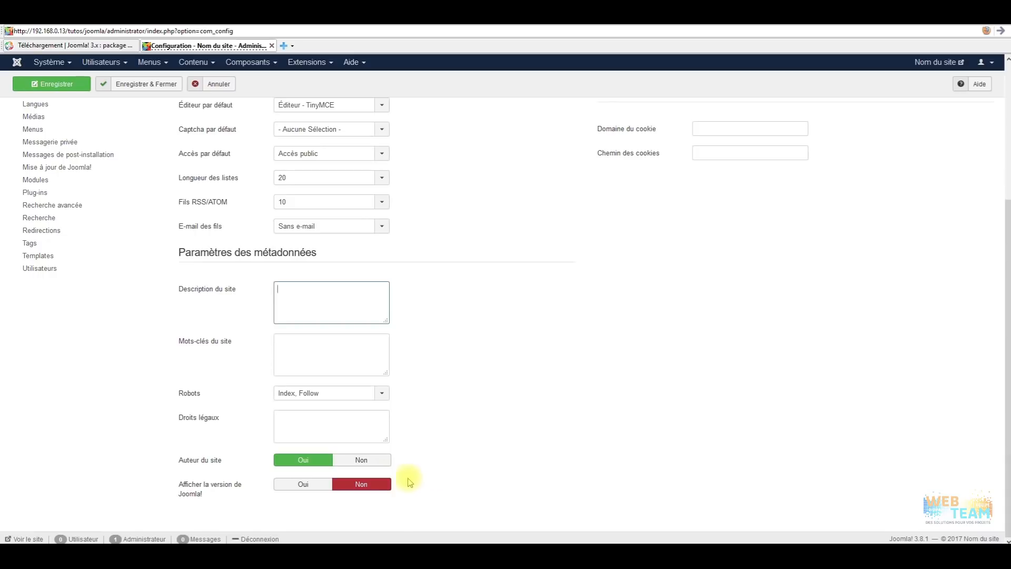
pyautogui.scroll(3, 455, 476)
pyautogui.scroll(1, 469, 453)
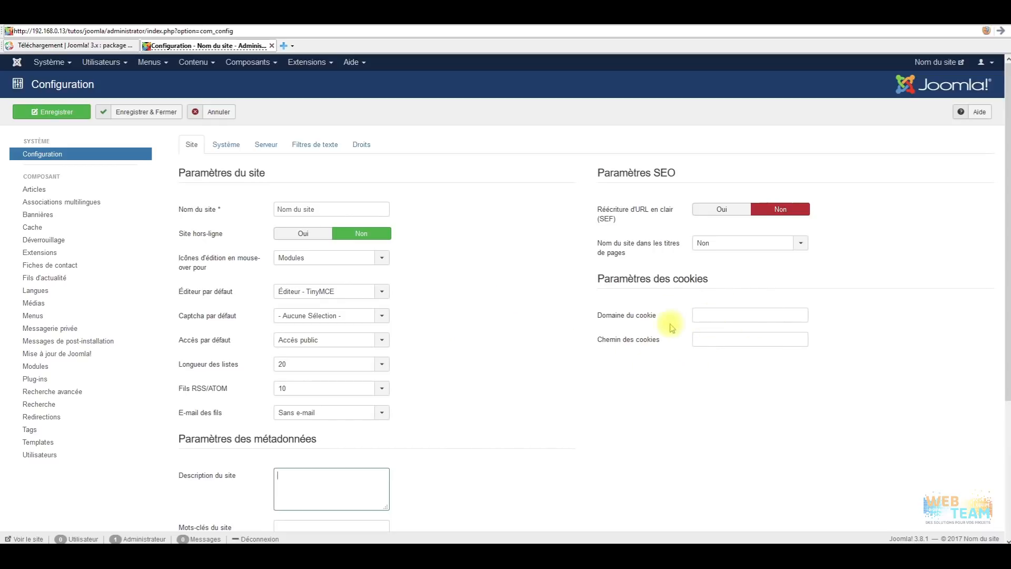
# Look over the Système settings, then the Serveur tab's temporary folder path.
pyautogui.click(226, 145)
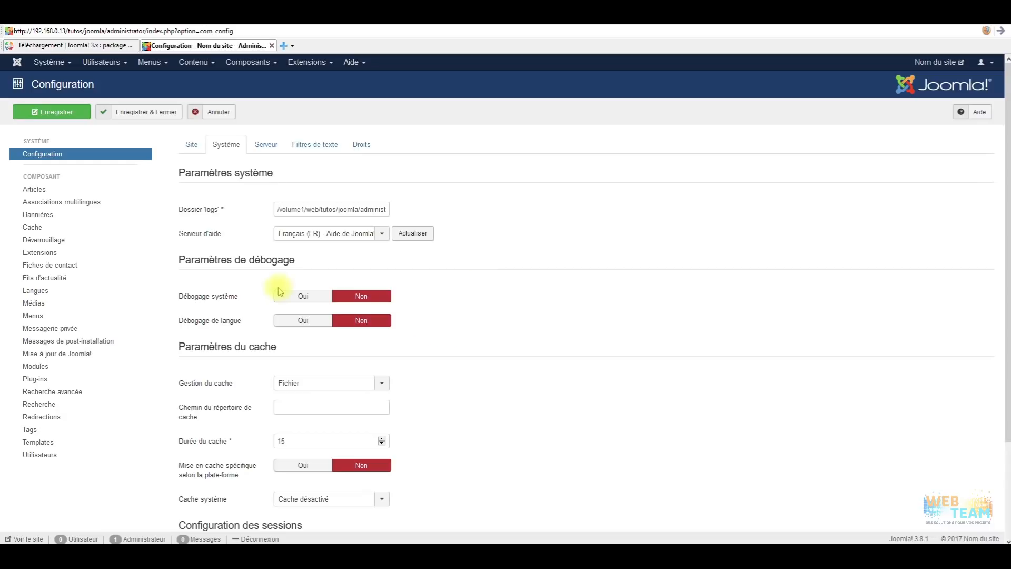
pyautogui.scroll(-2, 470, 335)
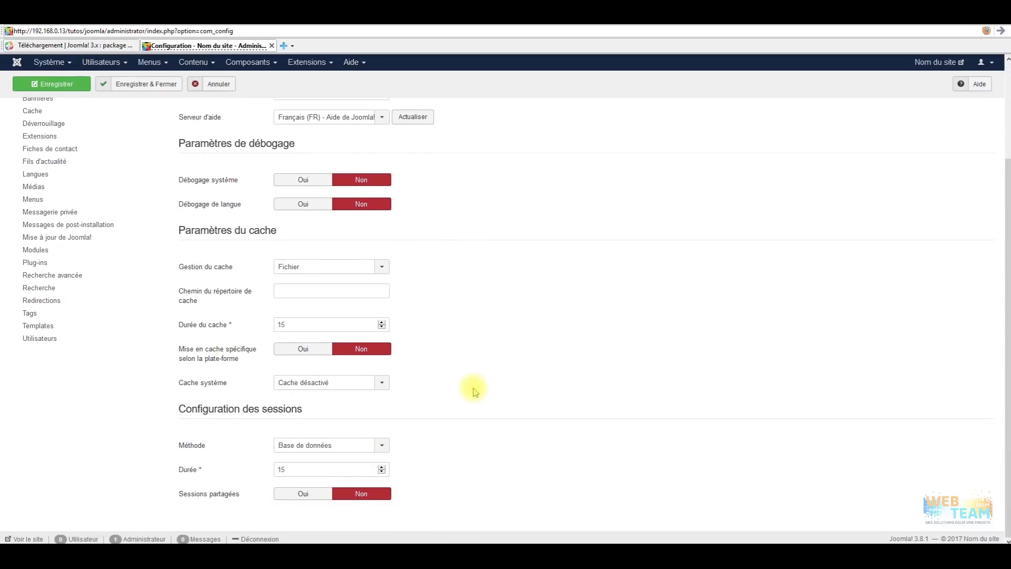
pyautogui.scroll(2, 472, 386)
pyautogui.click(266, 144)
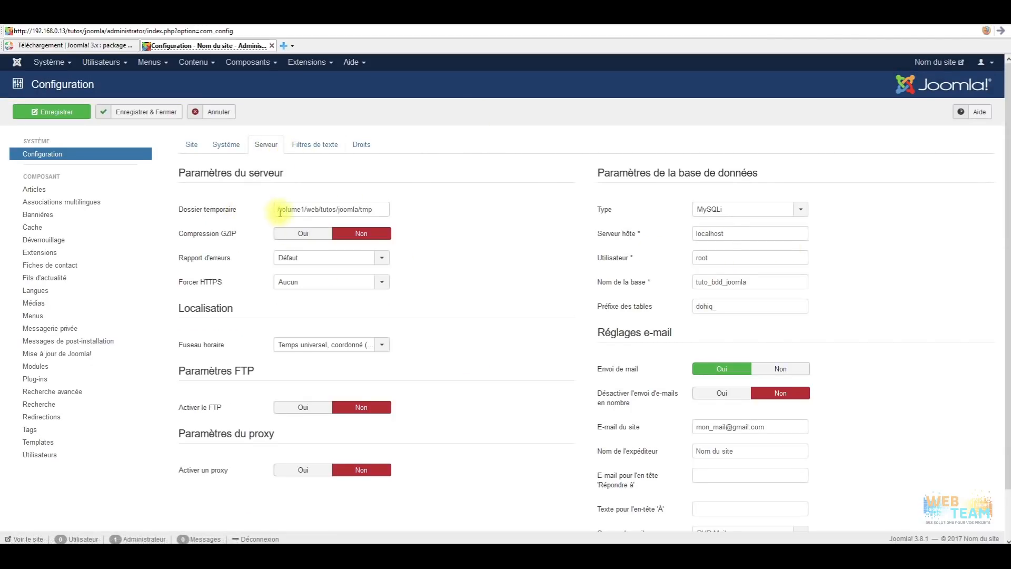
pyautogui.moveTo(392, 218); pyautogui.dragTo(282, 207)
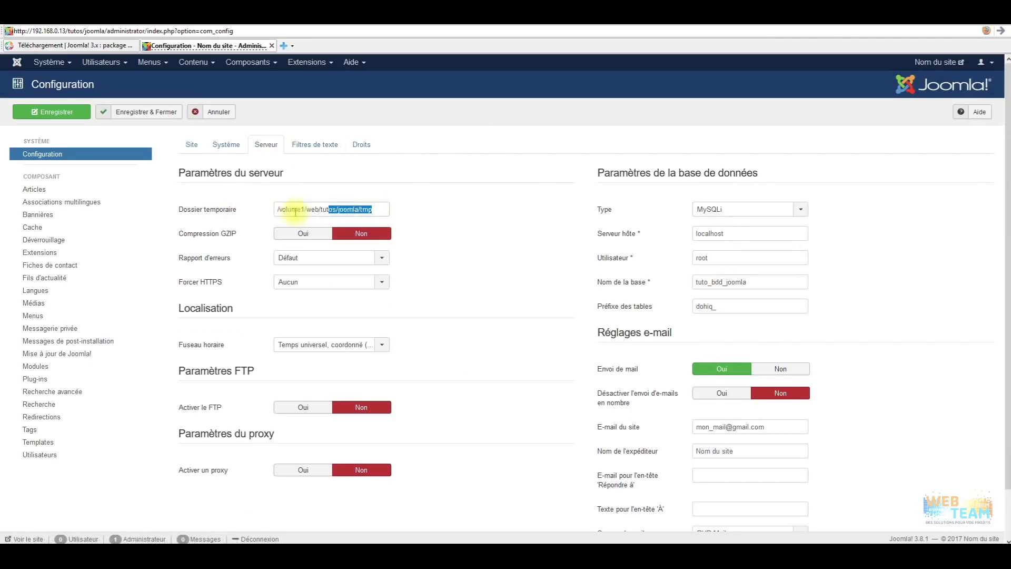
pyautogui.click(458, 206)
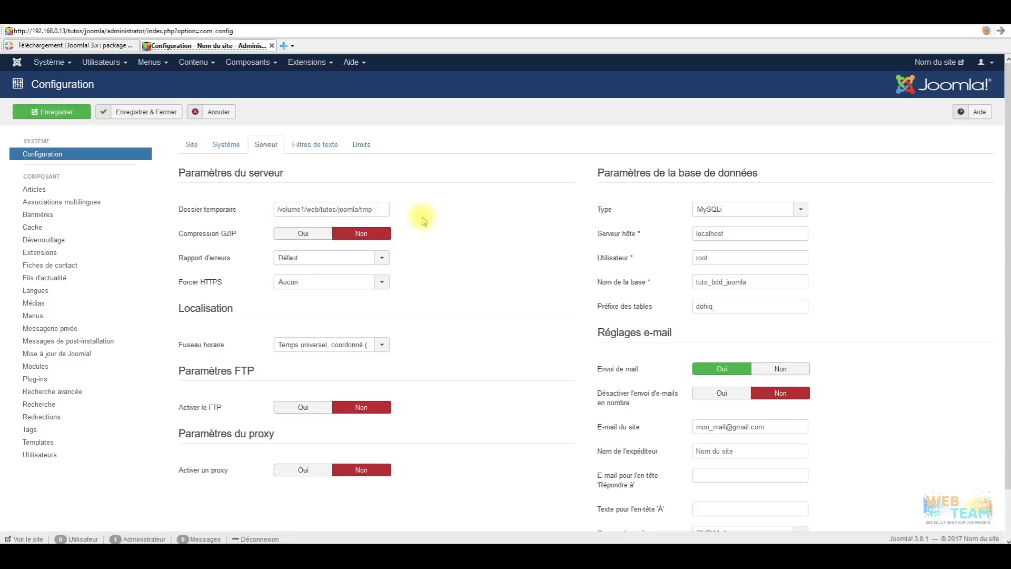
# Glance at the Filtres de texte and Système tabs, ending back on Serveur.
pyautogui.click(321, 143)
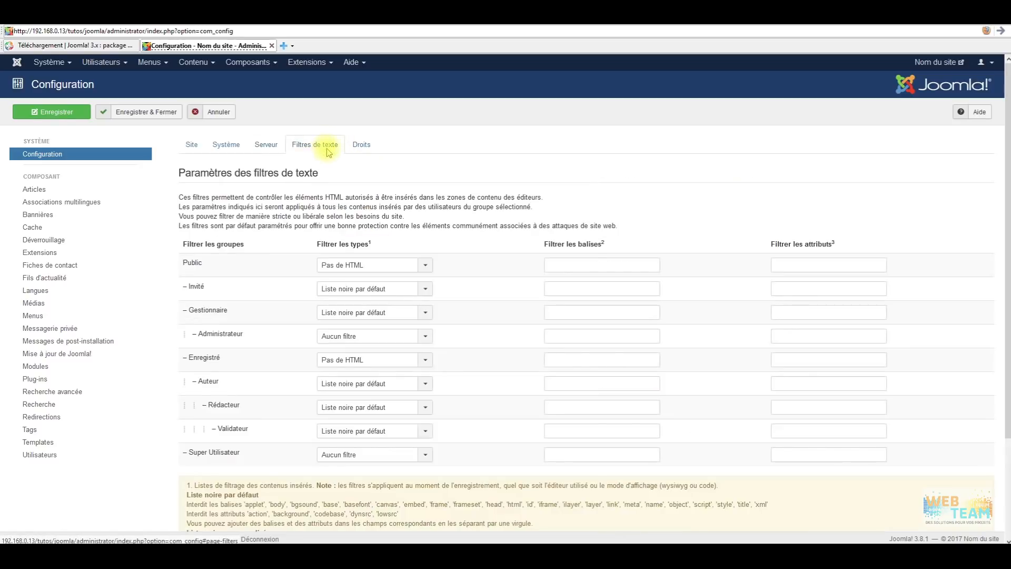
pyautogui.click(266, 144)
pyautogui.click(232, 153)
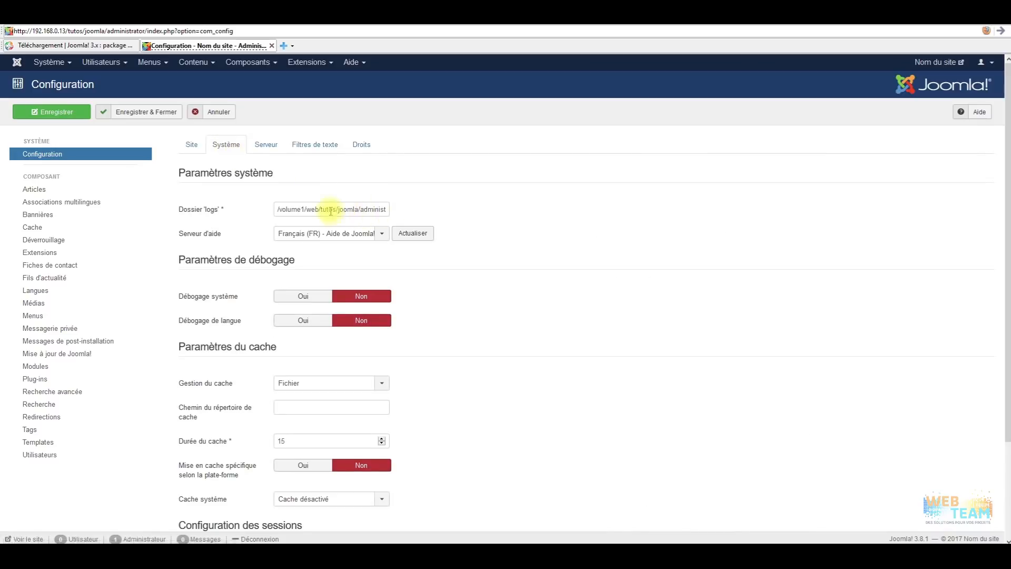
pyautogui.click(266, 145)
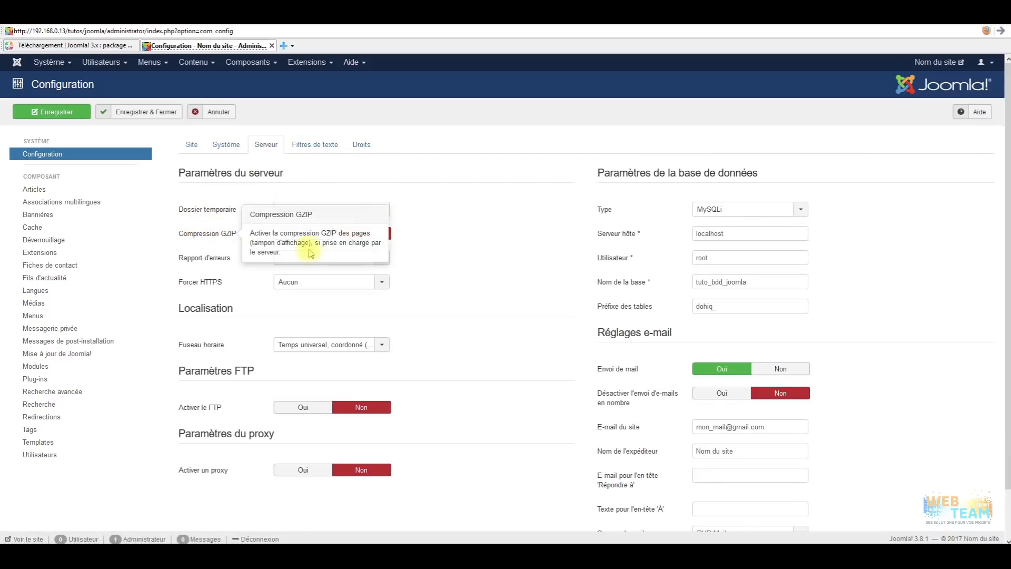
# Set Compression GZIP to Oui on the Serveur tab.
pyautogui.click(302, 234)
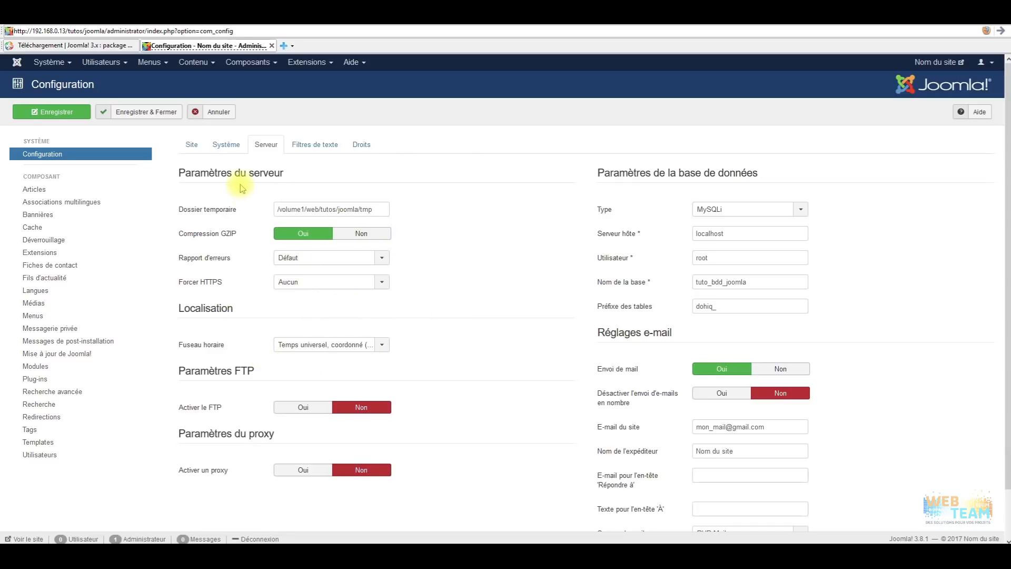
pyautogui.click(224, 147)
pyautogui.click(267, 149)
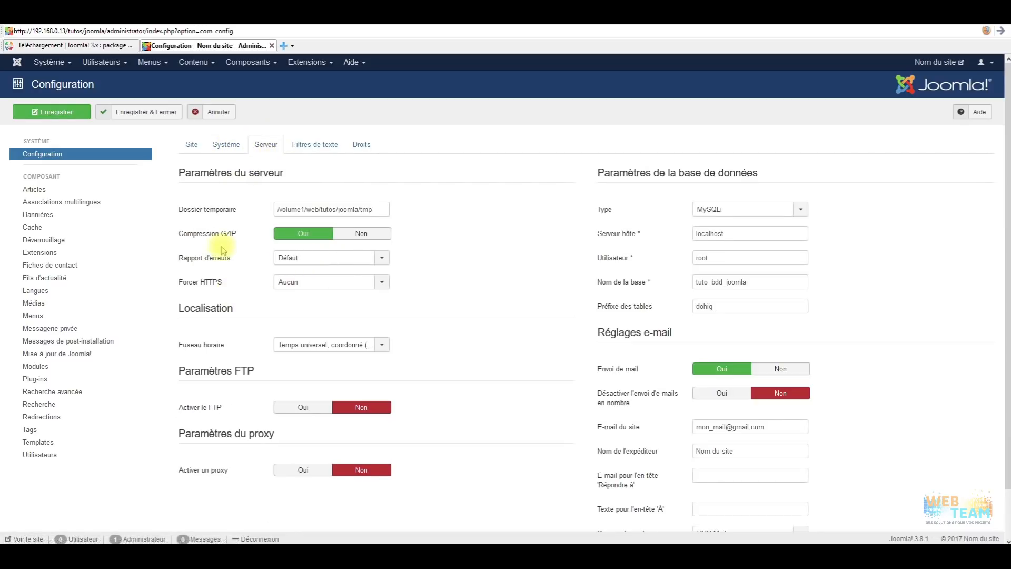
# Inspect the Rapport d'erreurs and Forcer HTTPS options without changing them.
pyautogui.click(315, 259)
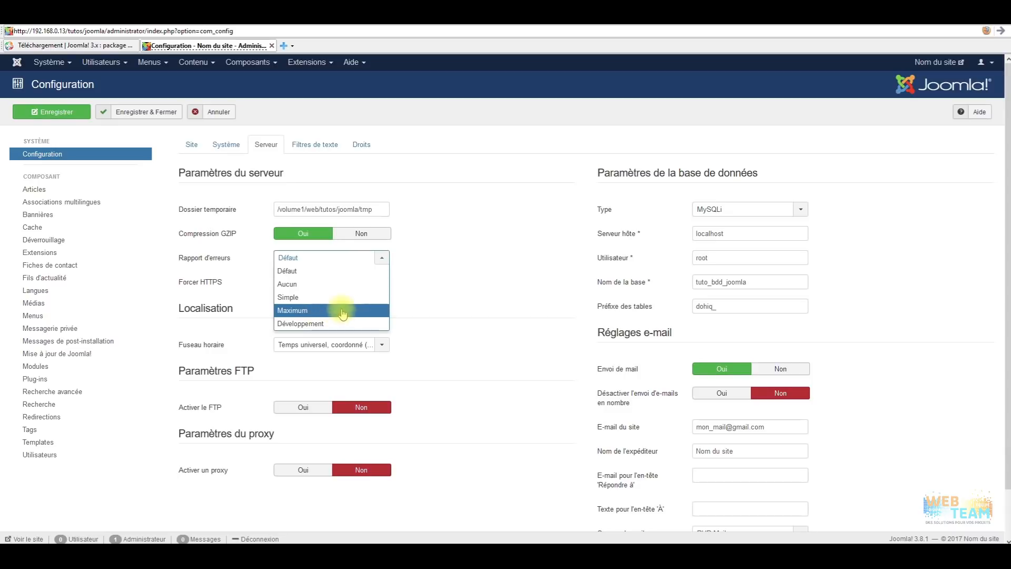
pyautogui.click(458, 285)
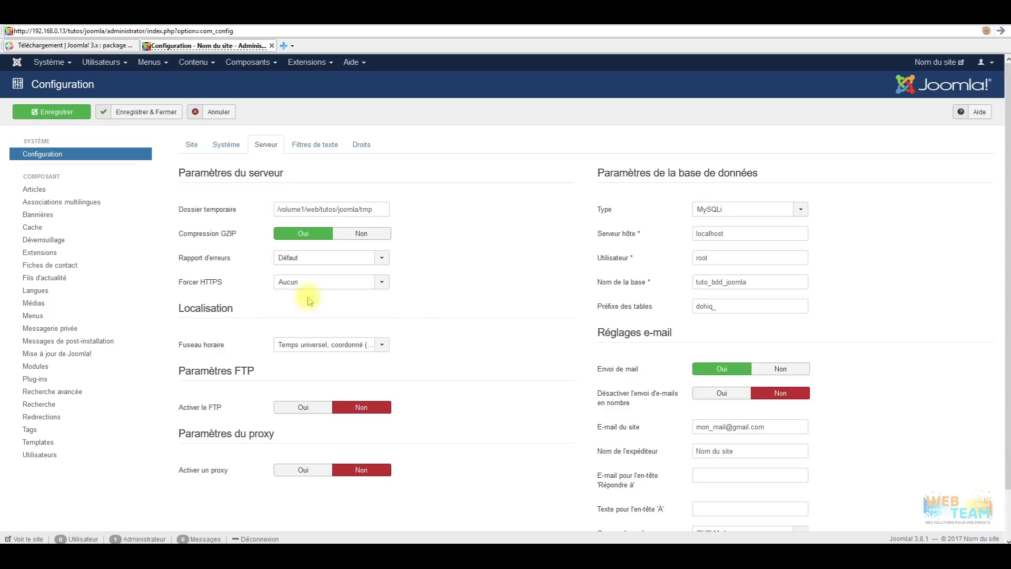
pyautogui.click(343, 283)
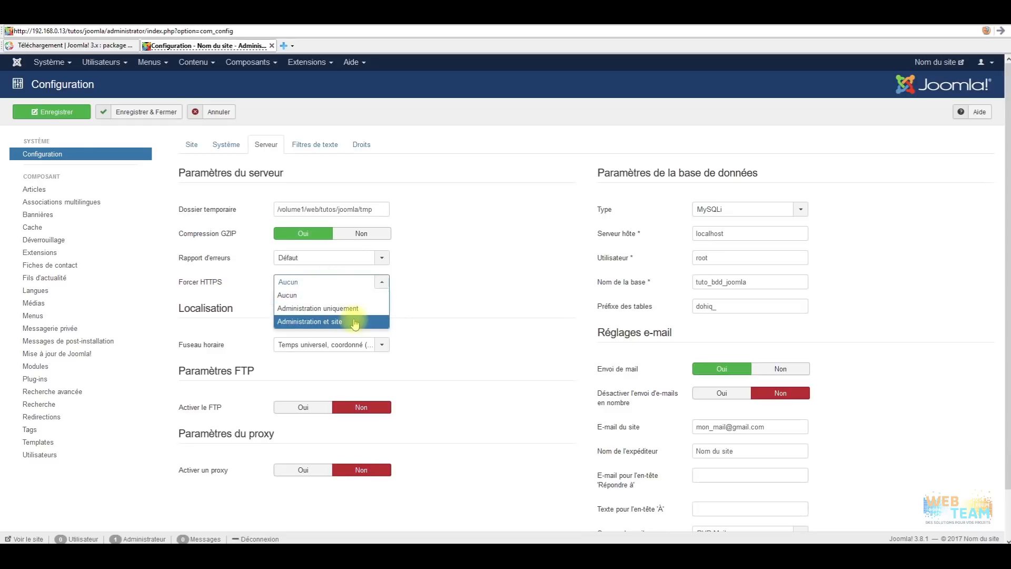
pyautogui.click(487, 289)
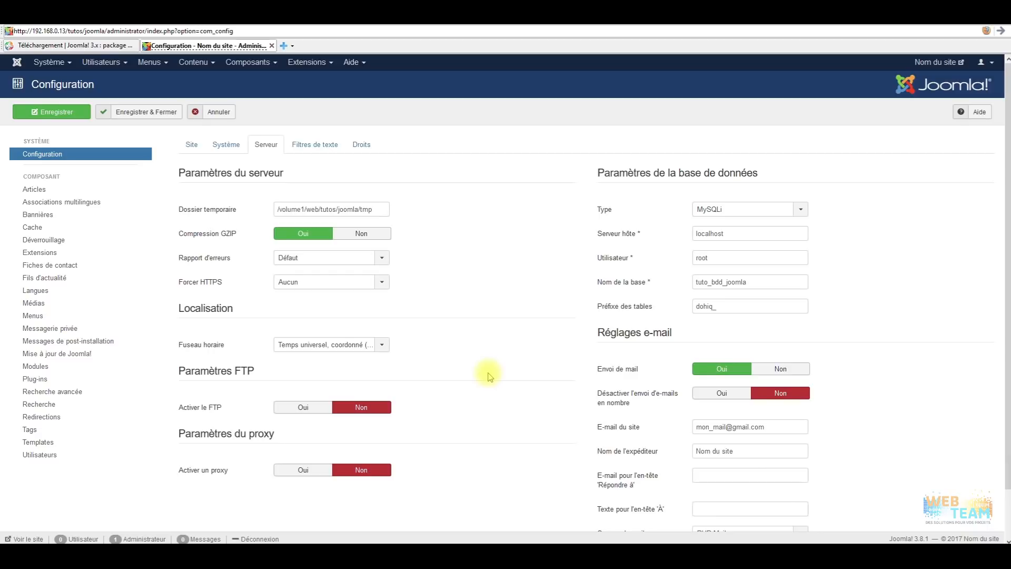
# Set Serveur de mail to SMTP.
pyautogui.scroll(-1, 490, 373)
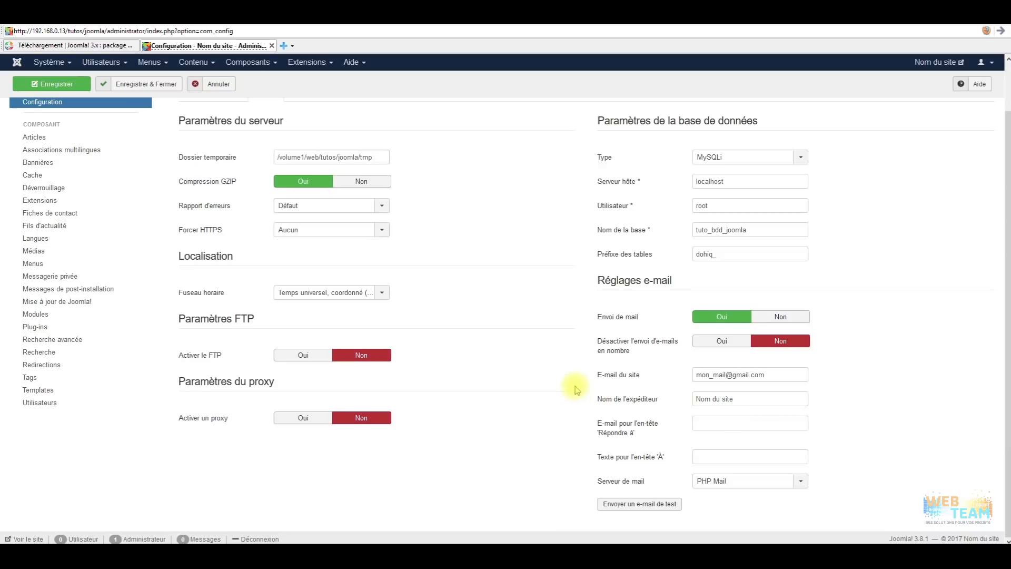
pyautogui.click(800, 481)
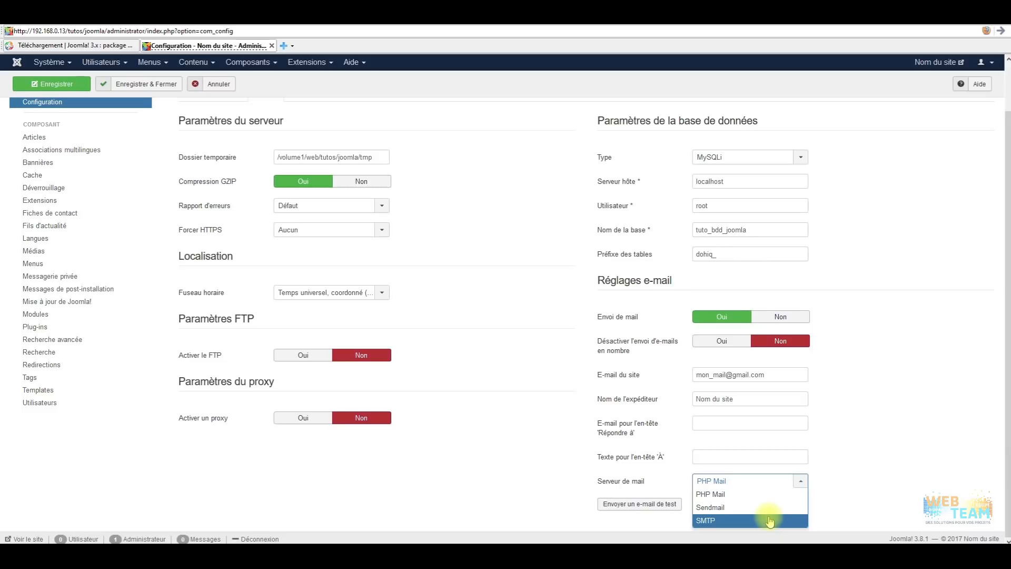
pyautogui.click(858, 468)
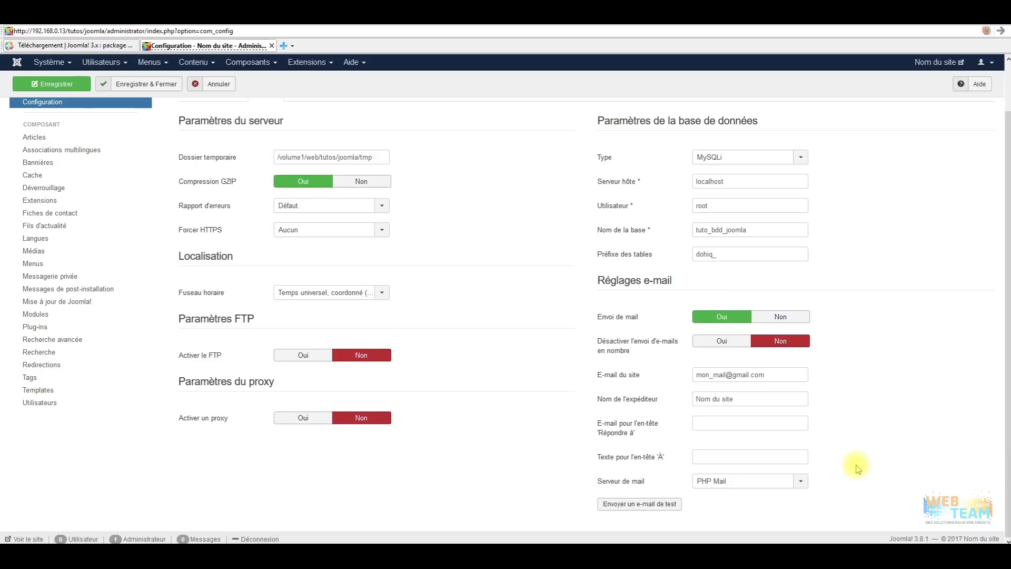
pyautogui.click(774, 481)
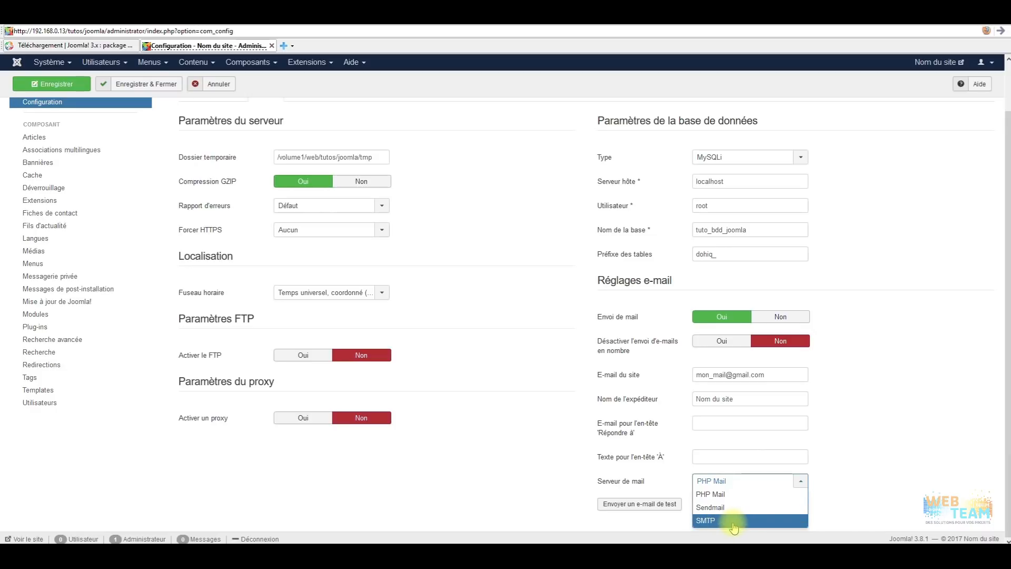
pyautogui.click(782, 520)
# Bring up the Filtres de texte settings.
pyautogui.scroll(-3, 853, 373)
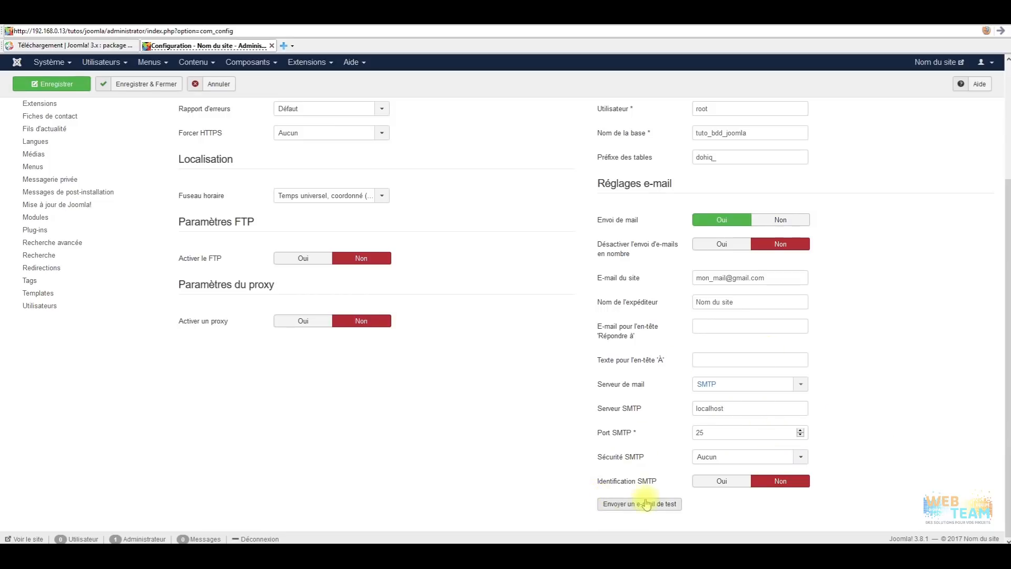
pyautogui.scroll(5, 517, 453)
pyautogui.click(316, 148)
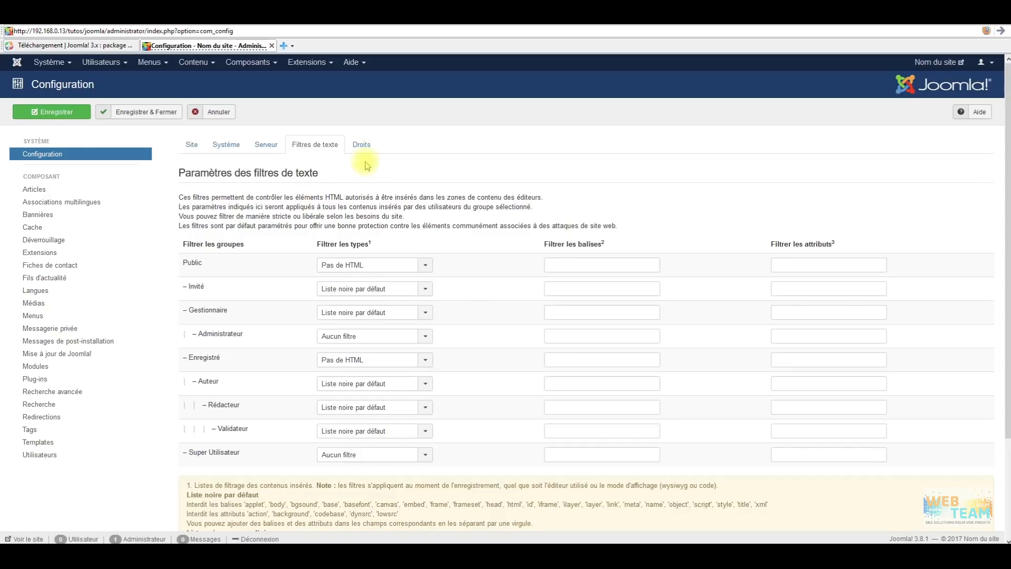
# View the Droits permissions tab, then browse the Système and Utilisateurs admin menus.
pyautogui.click(361, 145)
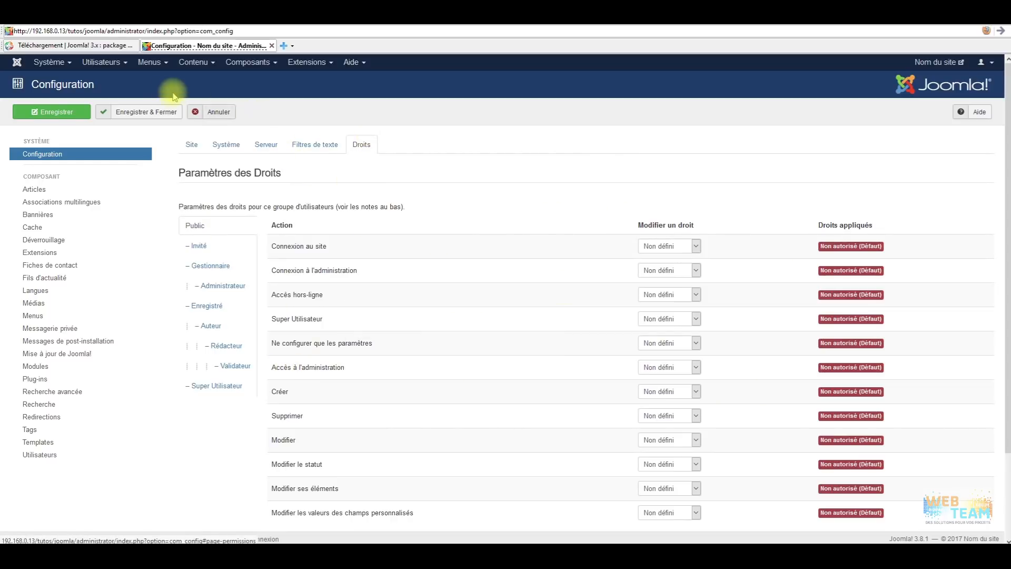
pyautogui.click(38, 64)
pyautogui.click(108, 62)
pyautogui.click(109, 64)
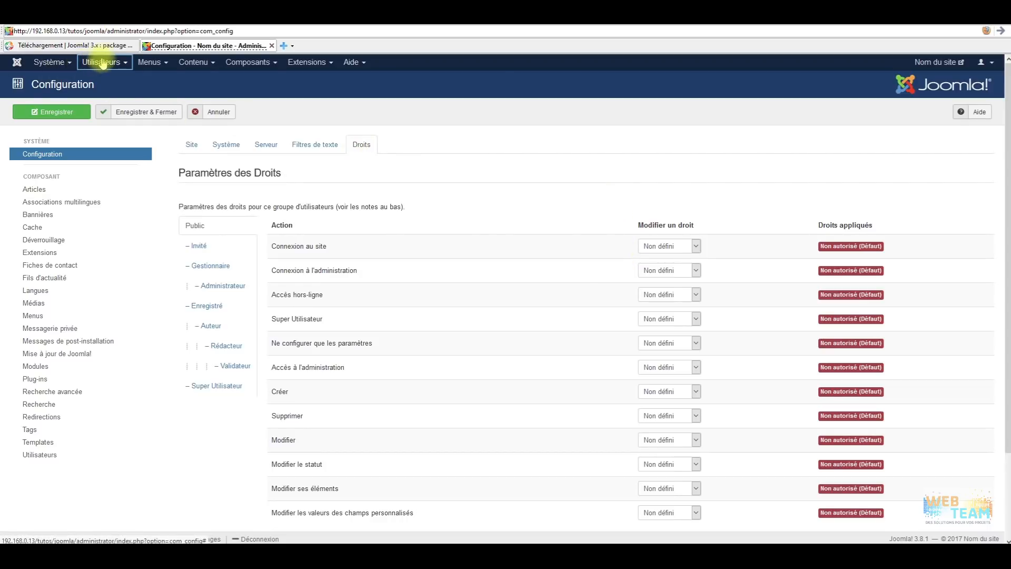
pyautogui.click(102, 62)
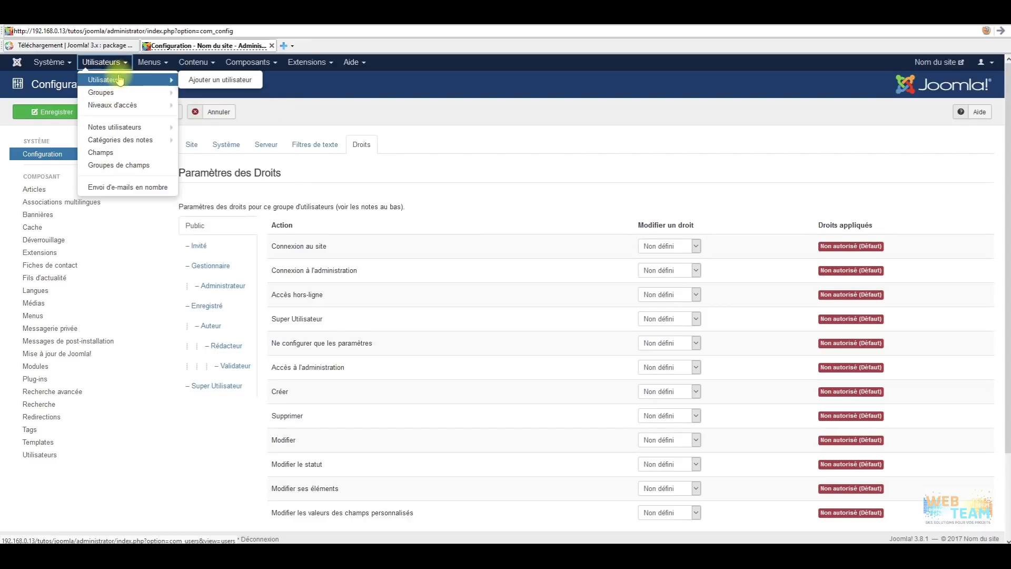
# Open Super Utilisateur, browse its account details, groups and basic settings, then close it.
pyautogui.click(121, 79)
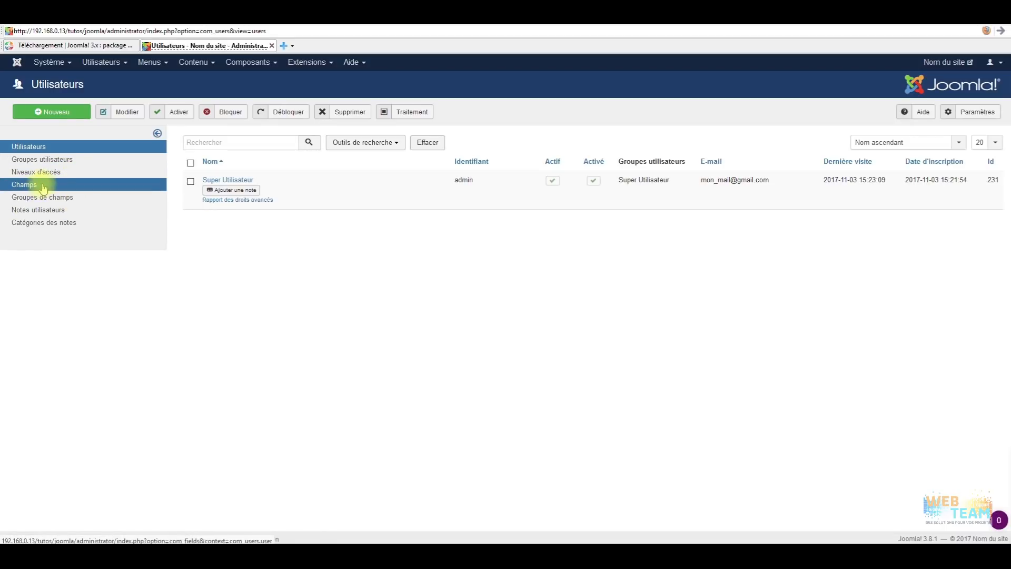
pyautogui.click(230, 180)
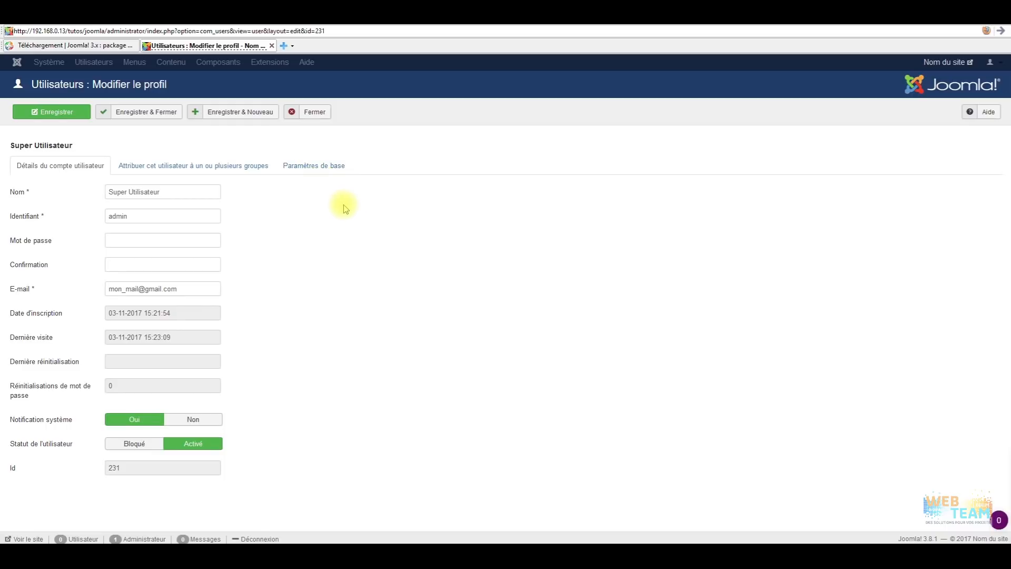
pyautogui.click(315, 164)
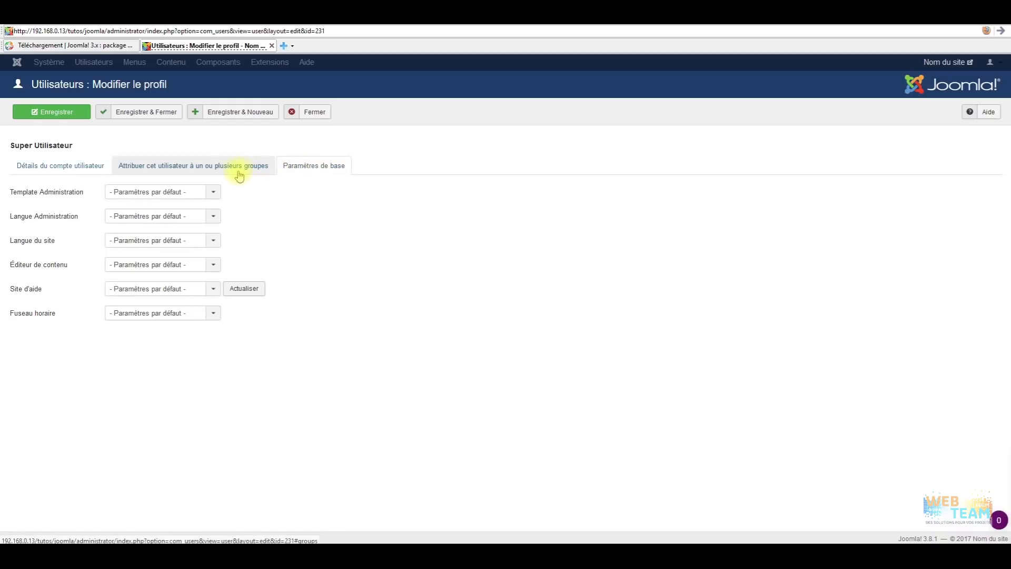
pyautogui.click(248, 168)
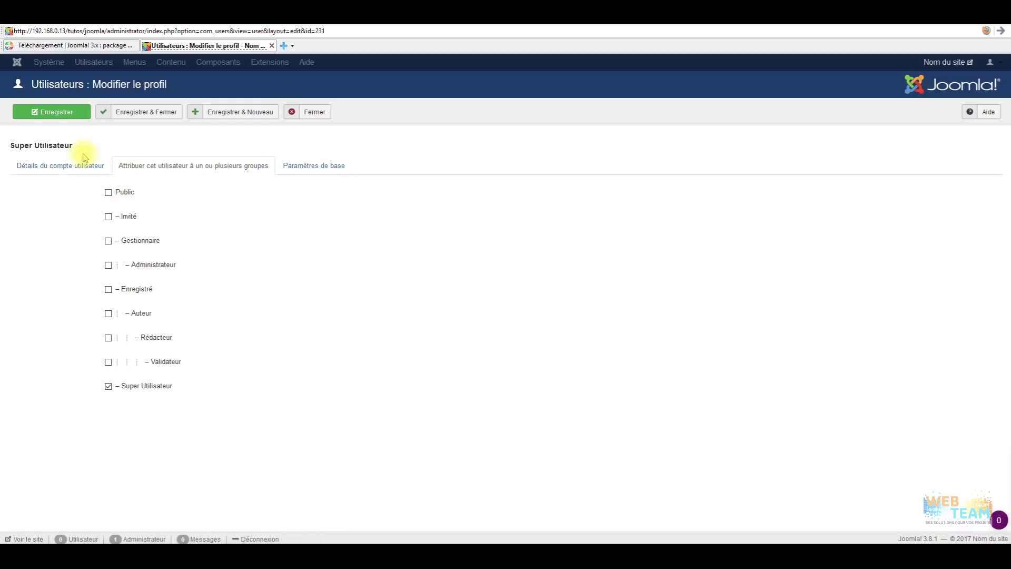
pyautogui.click(90, 168)
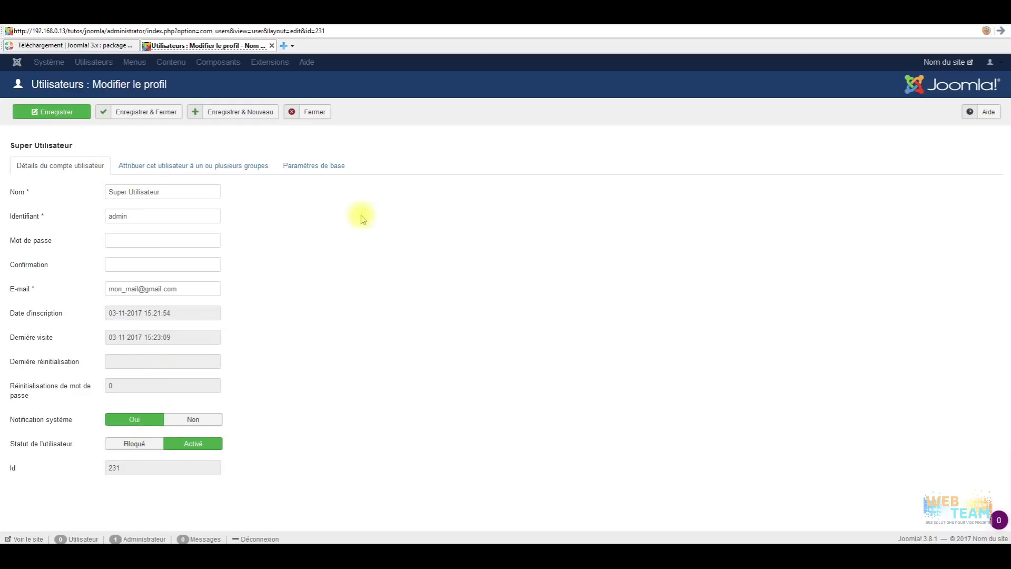
pyautogui.click(328, 167)
pyautogui.click(321, 112)
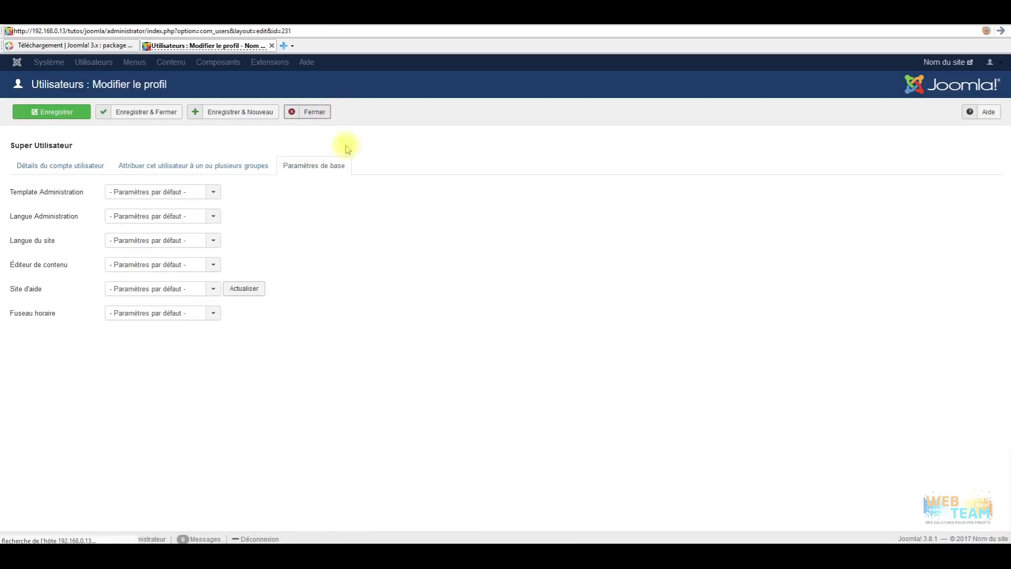
pyautogui.click(297, 63)
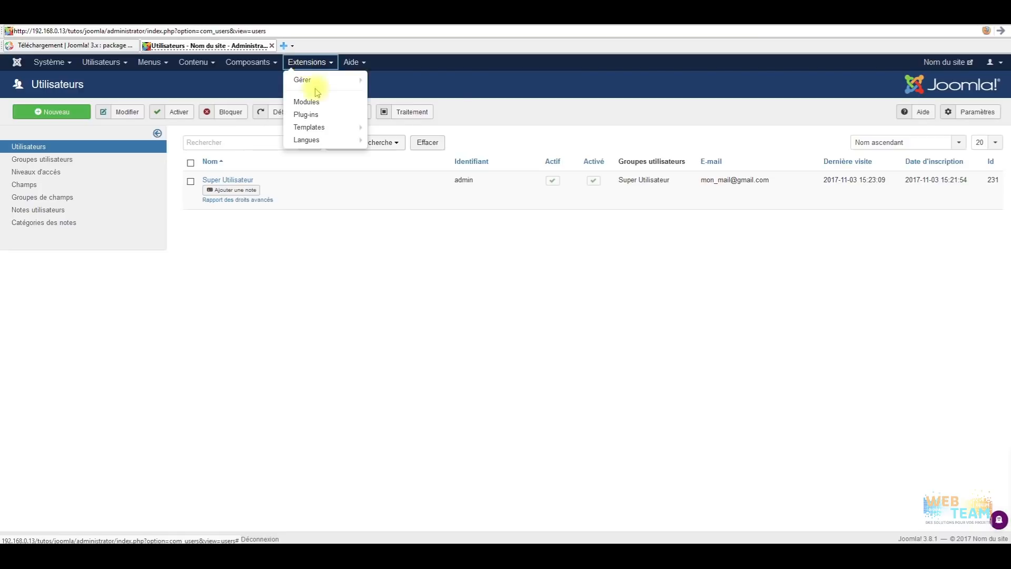
# Search plug-ins for 'profil' and enable the Utilisateur - Profil plug-in.
pyautogui.click(315, 115)
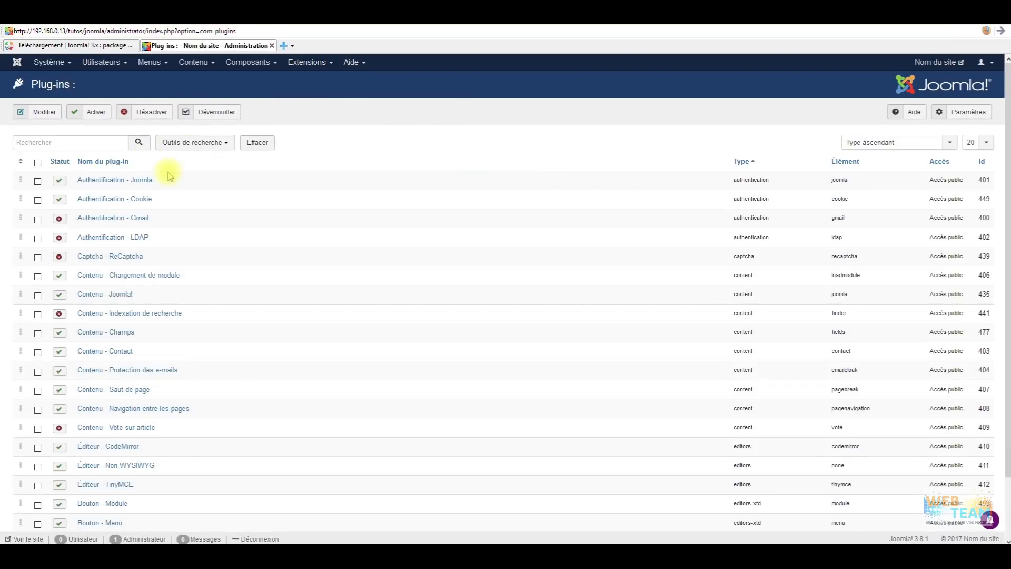
pyautogui.click(69, 138)
pyautogui.write('pfi')
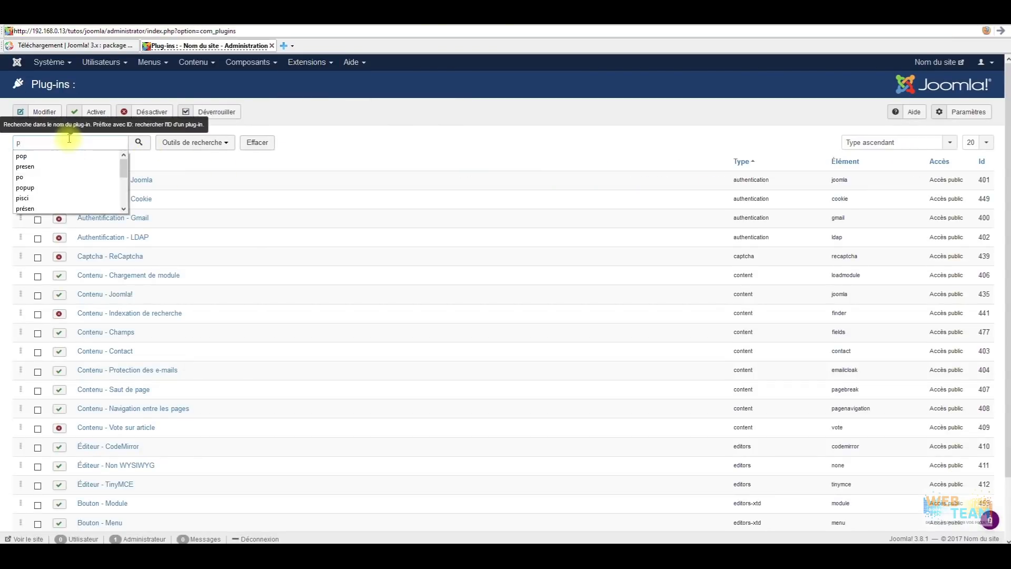
pyautogui.press('BackSpace')
pyautogui.press('BackSpace')
pyautogui.press('BackSpace')
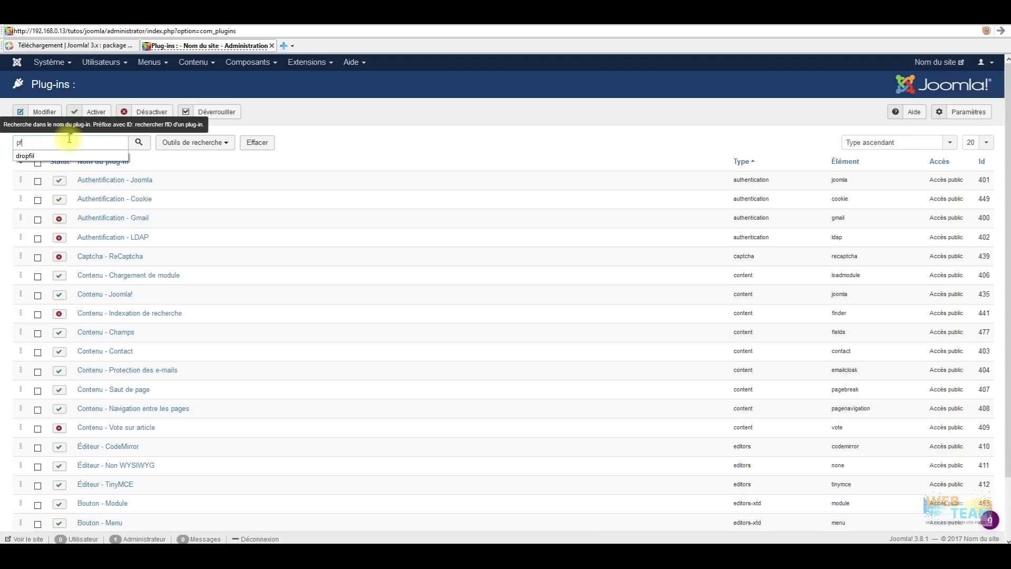
pyautogui.write('r')
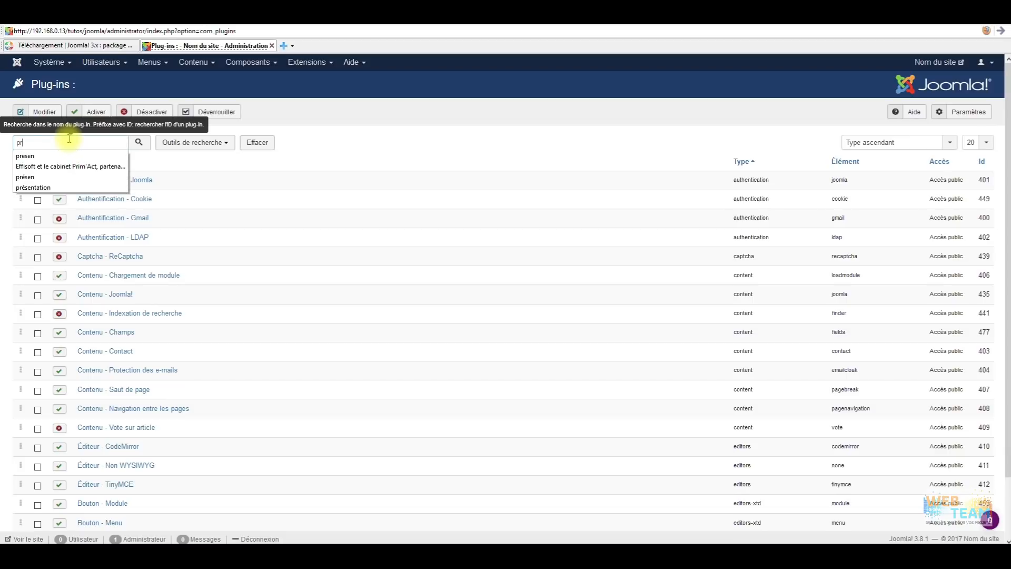
pyautogui.write('ofil')
pyautogui.press('Return')
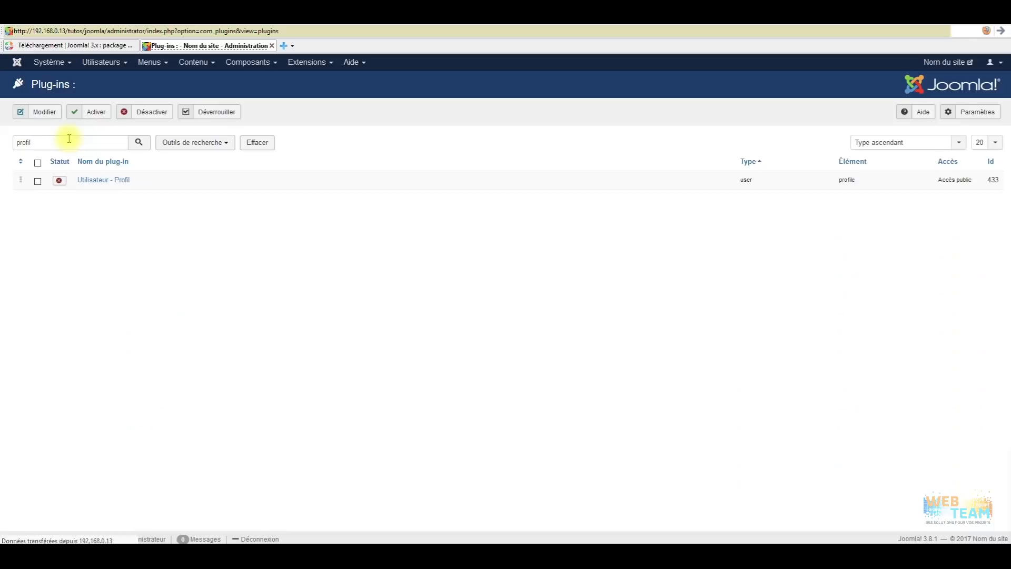
pyautogui.click(37, 181)
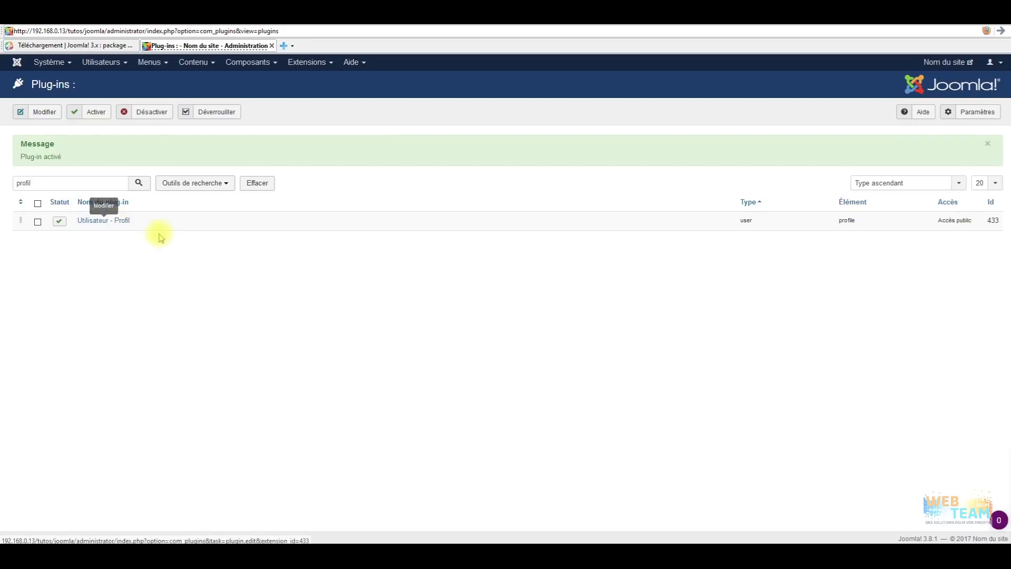
pyautogui.click(101, 62)
# View Super Utilisateur's new Profil utilisateur fields, then close the account.
pyautogui.click(103, 76)
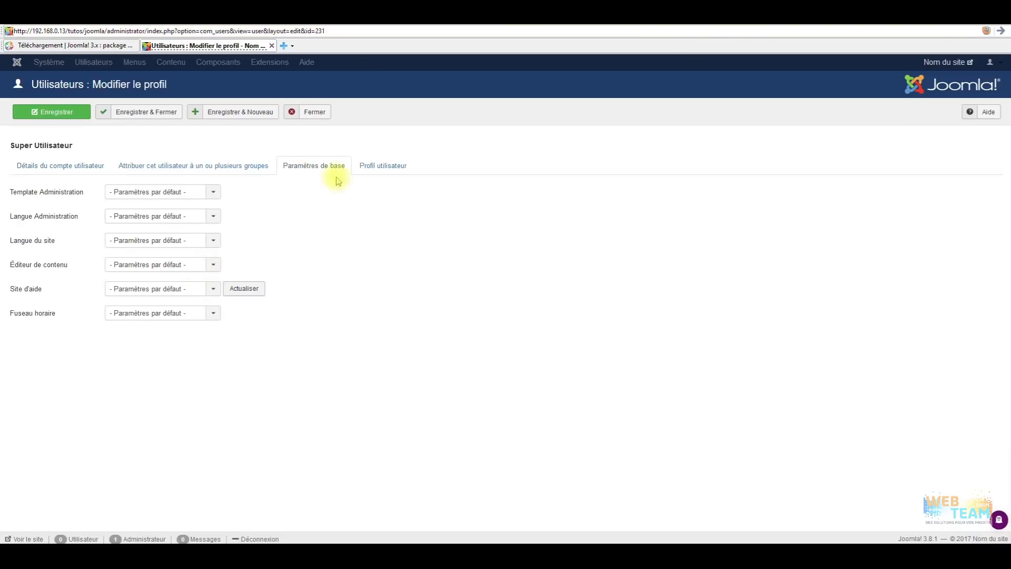
pyautogui.click(378, 167)
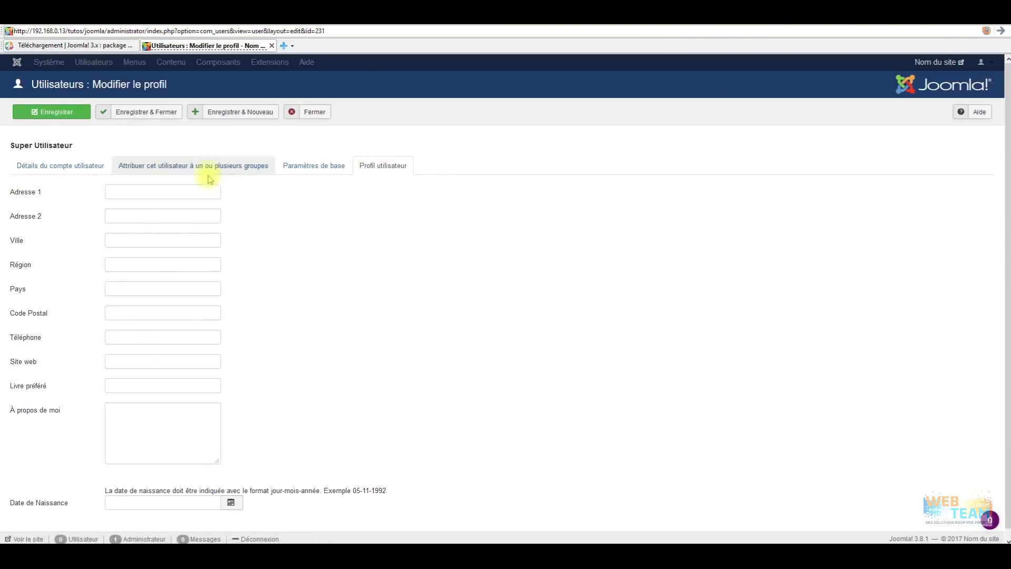
pyautogui.scroll(-1, 269, 423)
pyautogui.scroll(1, 276, 419)
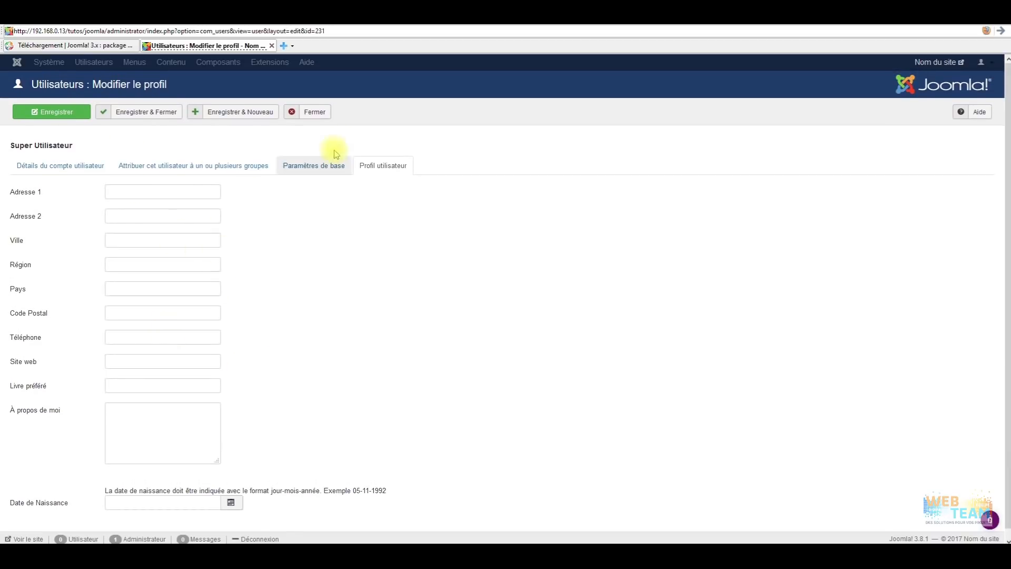
pyautogui.click(315, 112)
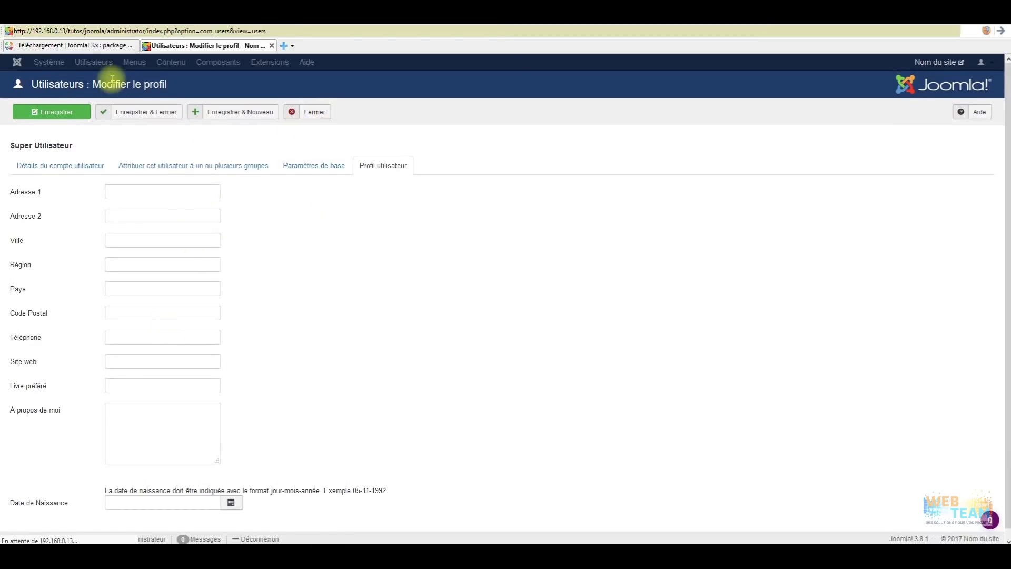
# Reopen the Super Utilisateur account and open the public site in a new tab.
pyautogui.click(147, 63)
pyautogui.moveTo(109, 63)
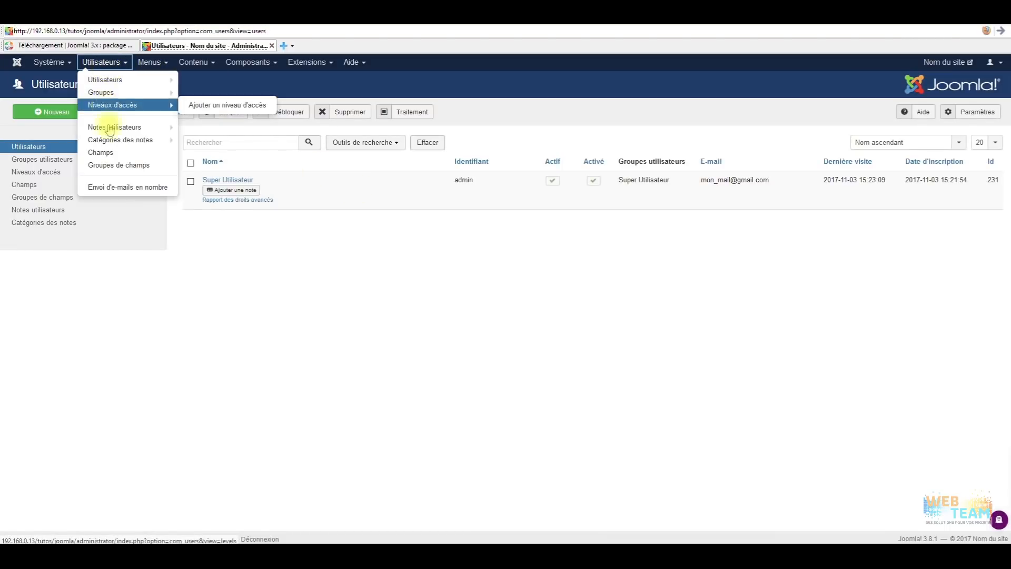
pyautogui.click(244, 181)
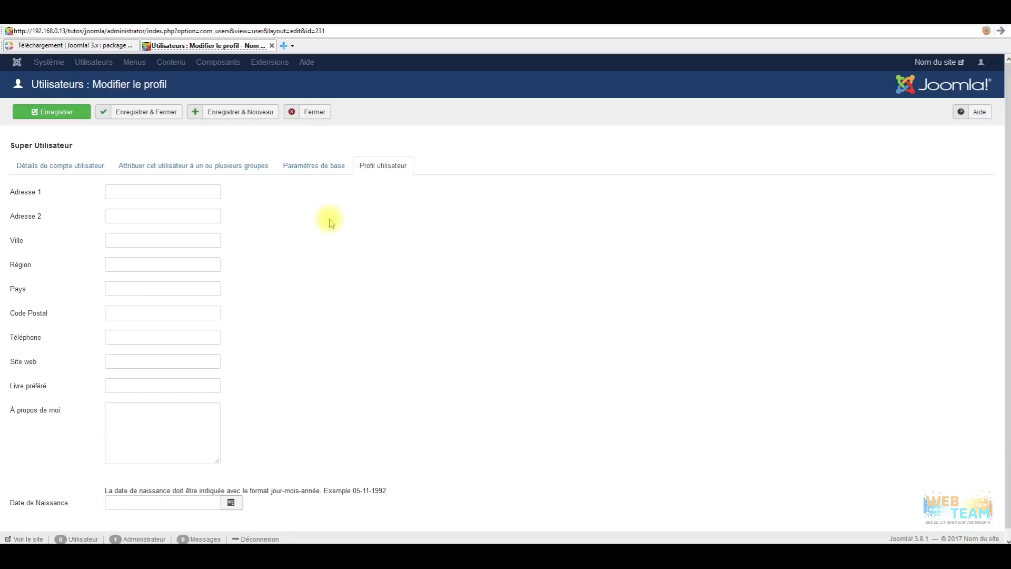
pyautogui.click(936, 62)
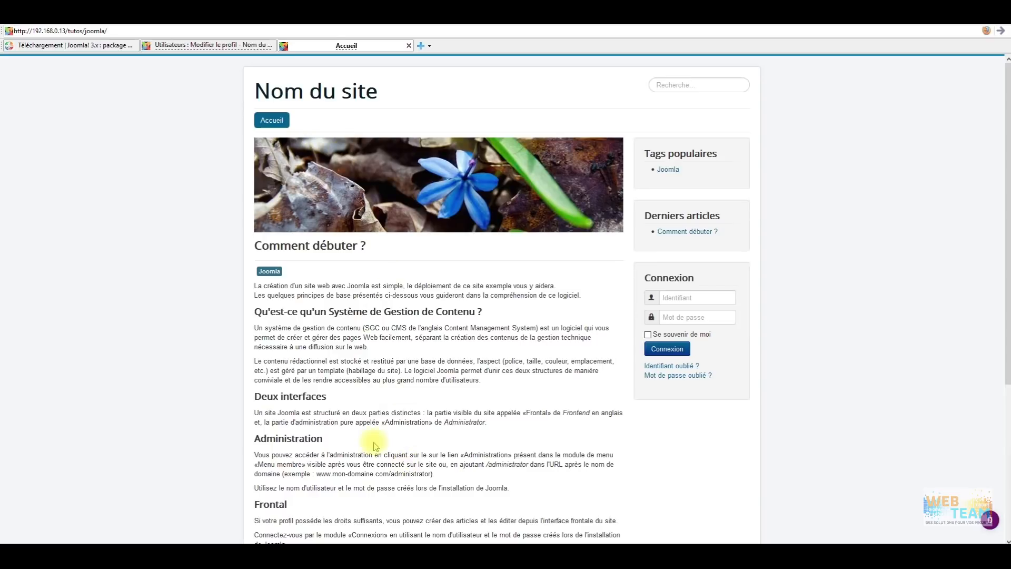
# Scroll through the sample frontend home page, then switch back to the admin tab.
pyautogui.scroll(-3, 375, 447)
pyautogui.scroll(-5, 514, 420)
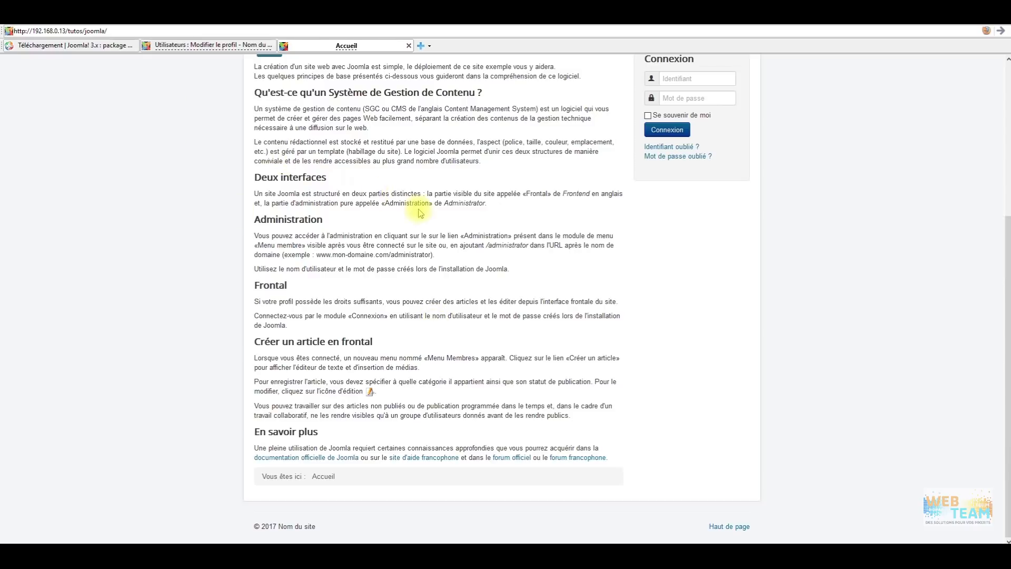
pyautogui.scroll(5, 447, 261)
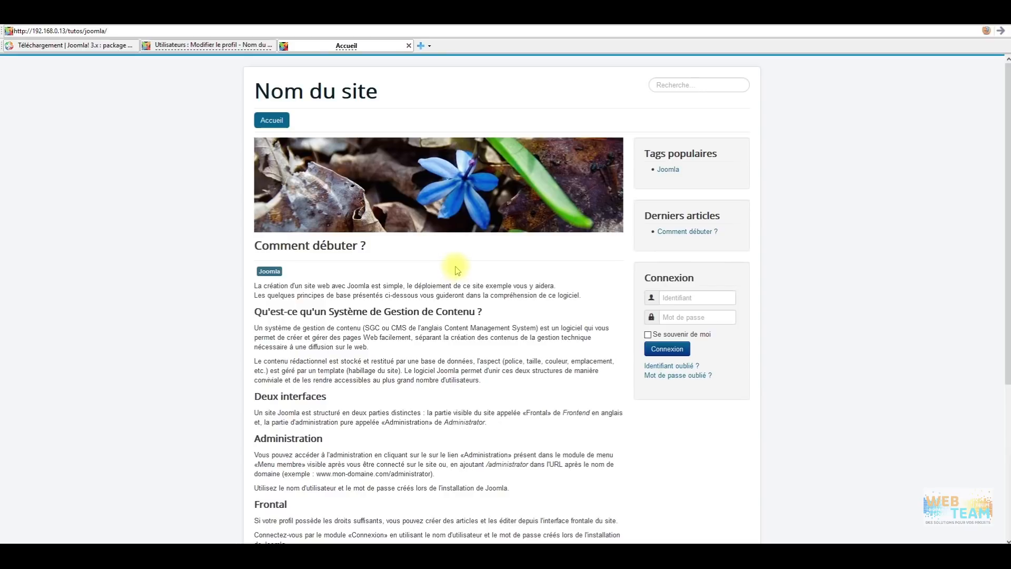
pyautogui.click(190, 45)
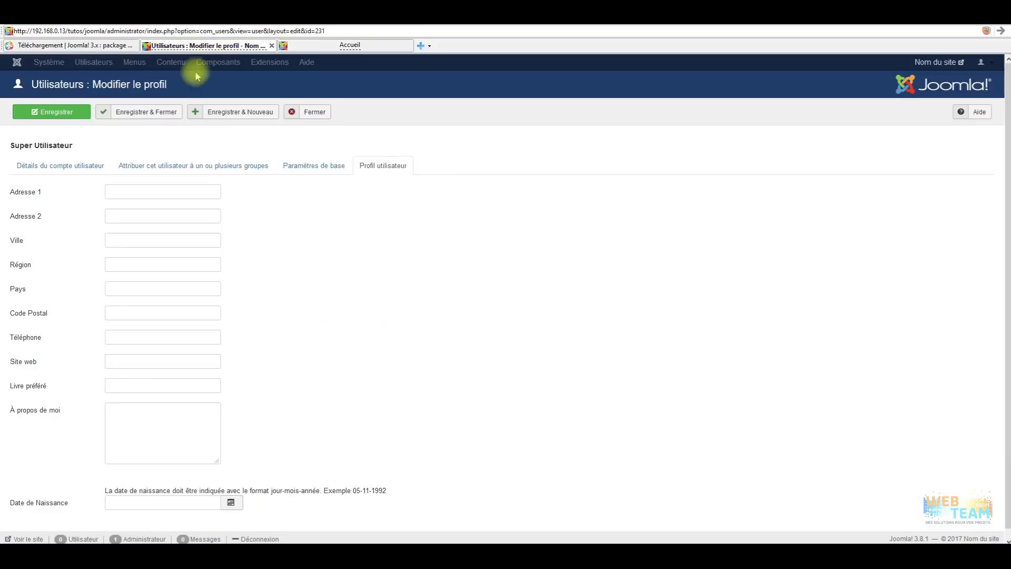
# Reopen Super Utilisateur and step through its tabs to the empty Profil utilisateur fields.
pyautogui.click(319, 111)
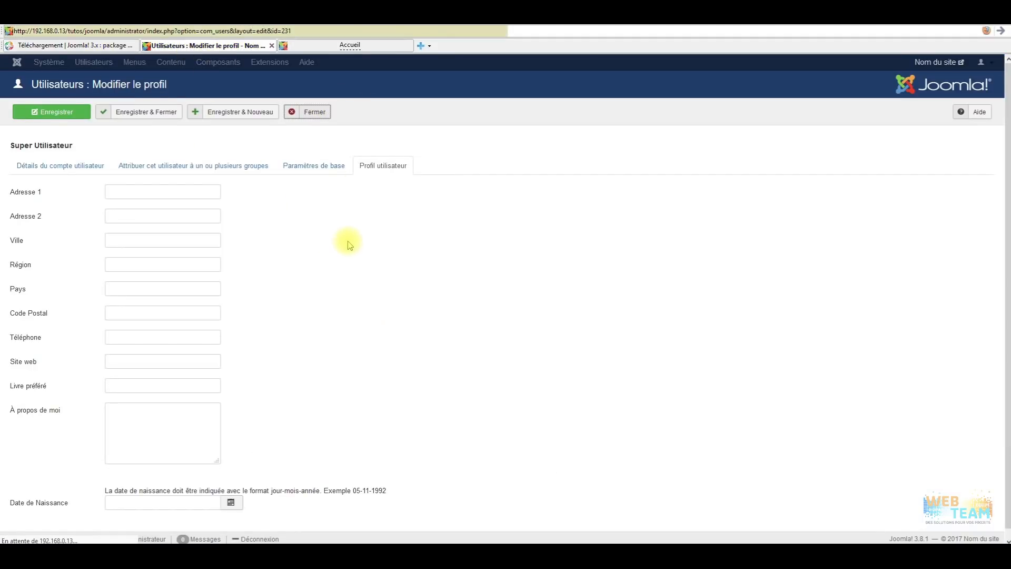
pyautogui.click(230, 179)
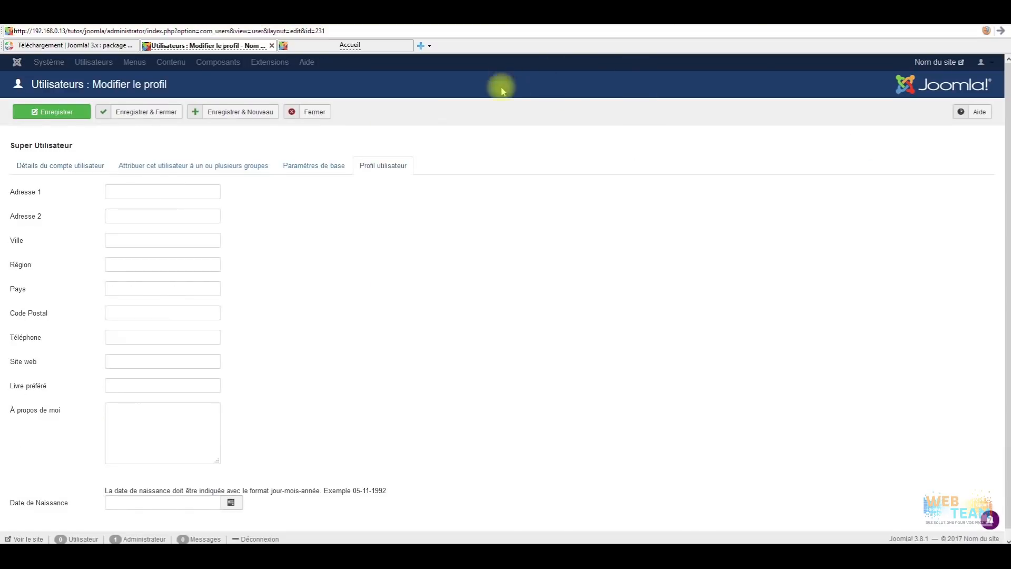
pyautogui.click(68, 163)
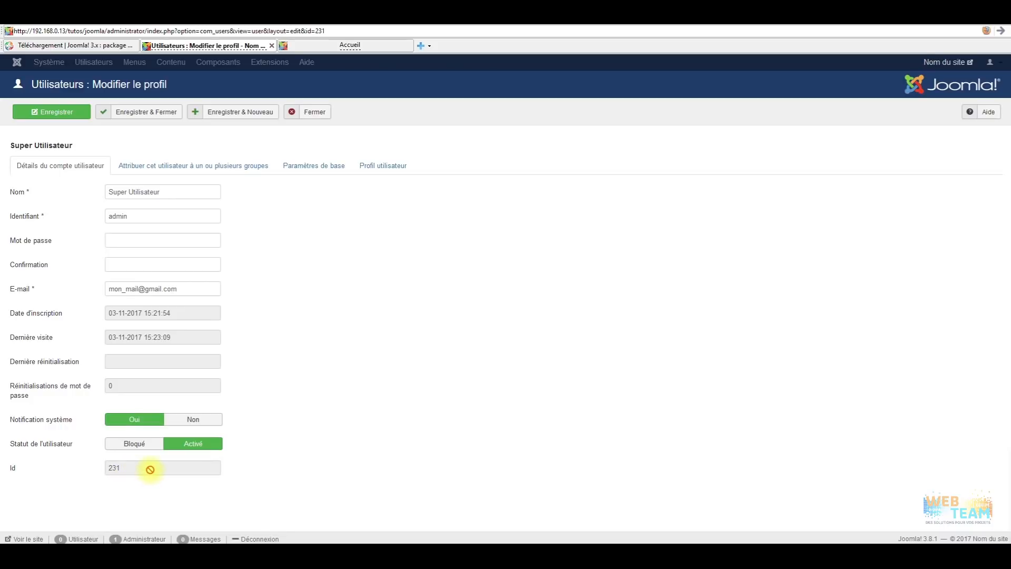
pyautogui.click(240, 166)
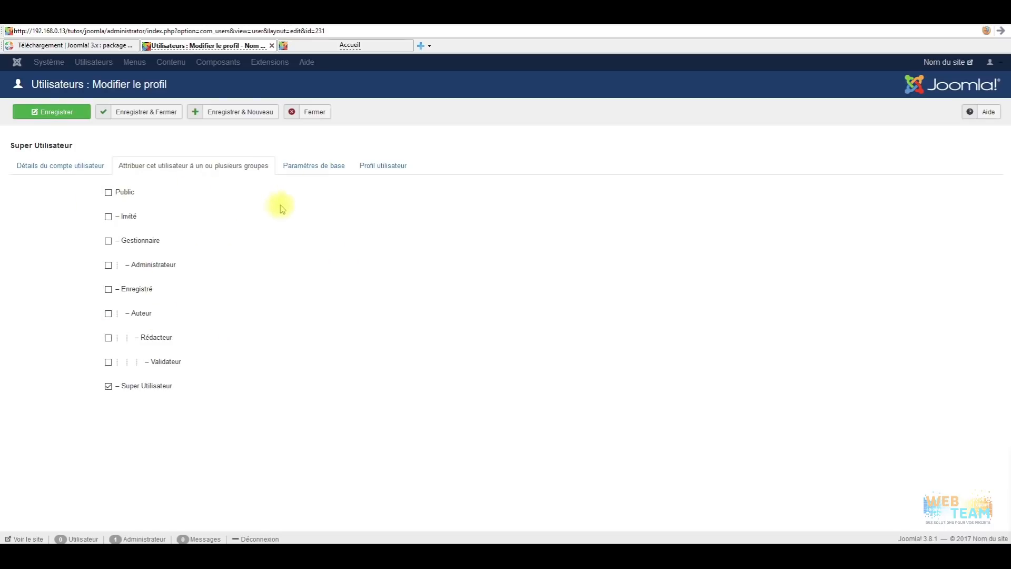
pyautogui.click(311, 165)
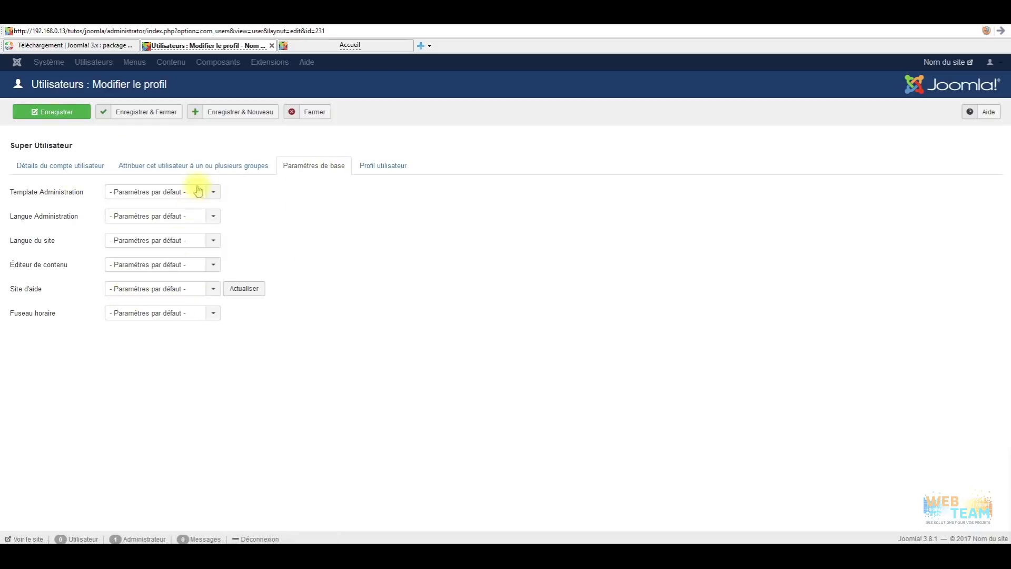
pyautogui.click(384, 167)
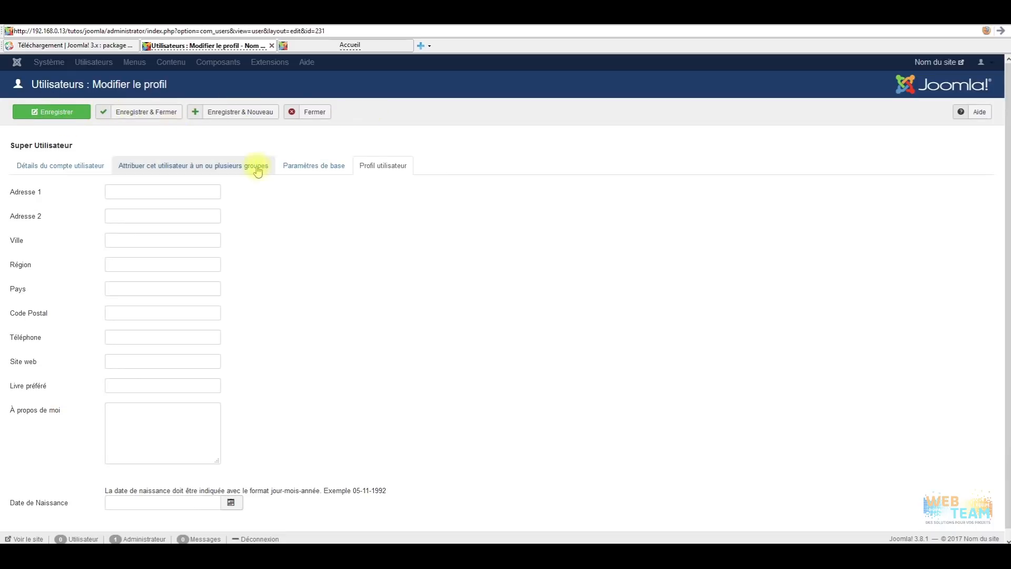
# Close the Super Utilisateur profile without saving and start a new user from the Utilisateurs list.
pyautogui.click(315, 112)
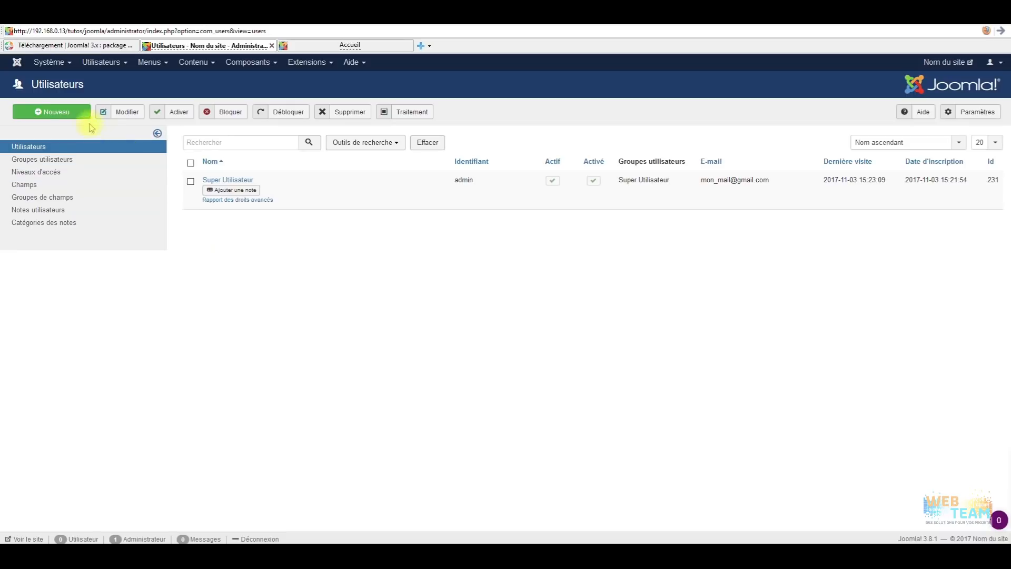
pyautogui.click(65, 114)
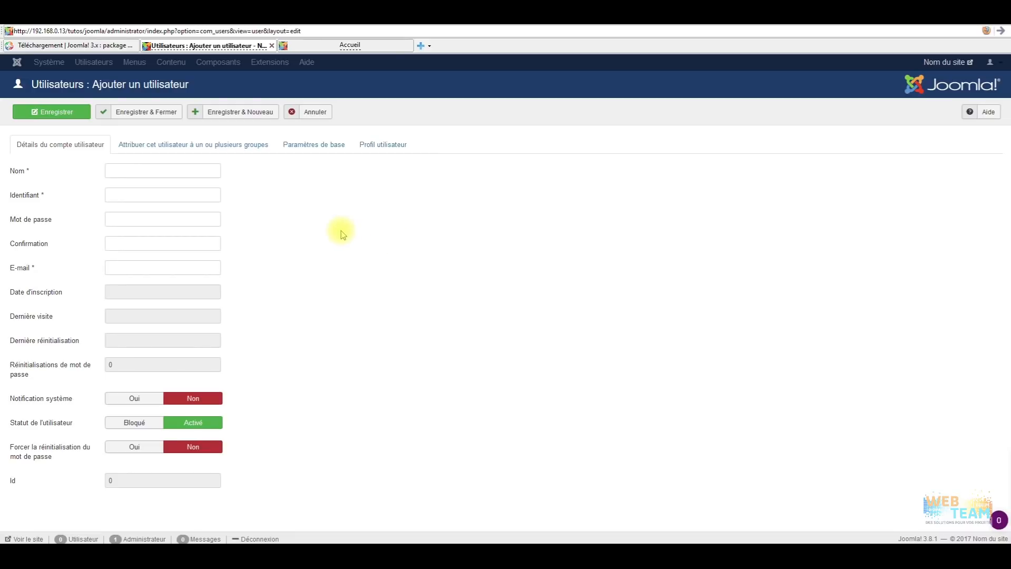
# Check that the new user's groups tab defaults to Enregistré, then cancel the unsaved user.
pyautogui.click(235, 146)
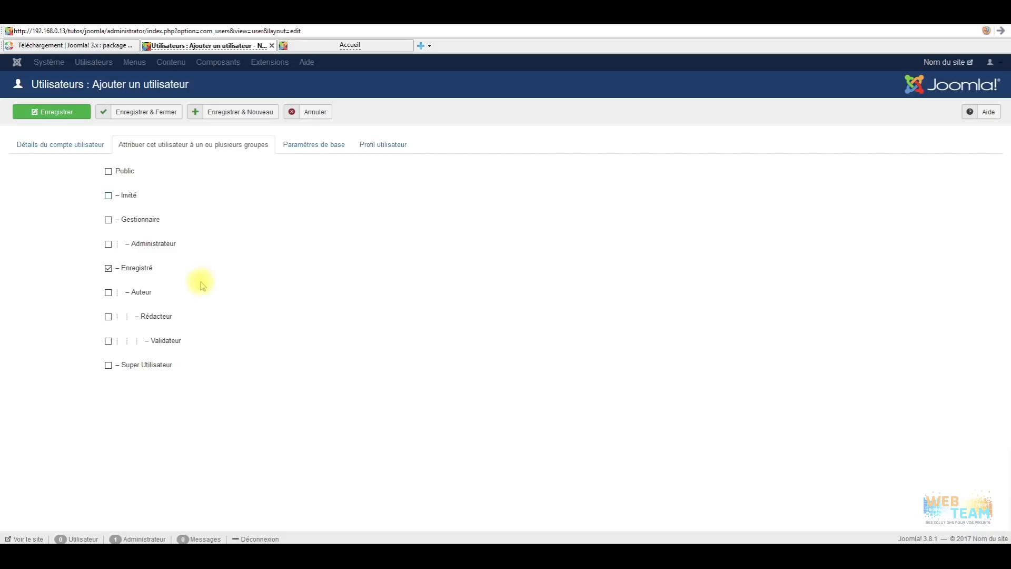
pyautogui.click(310, 116)
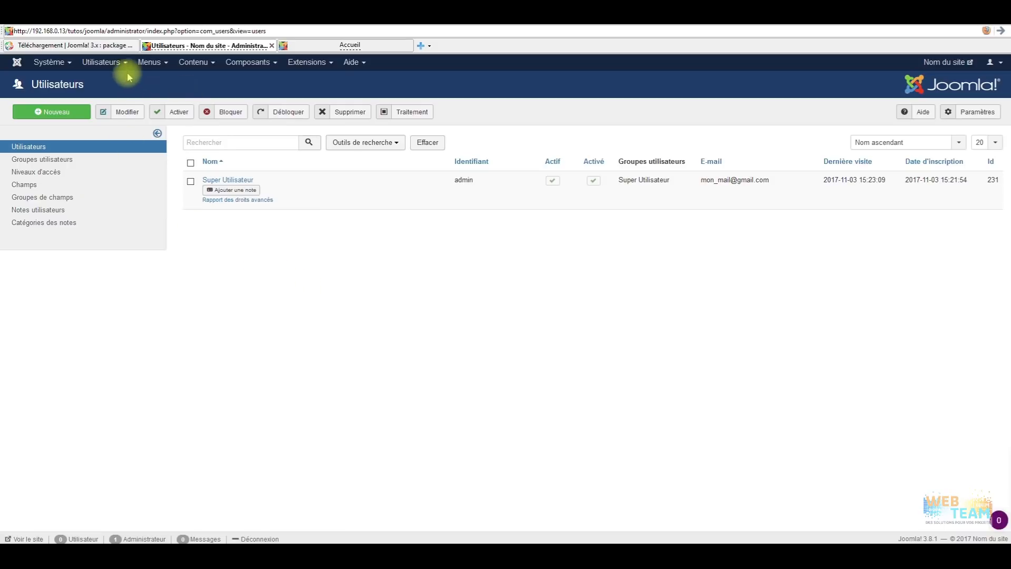
# Open Utilisateurs > Groupes to list the nine groups, then browse the Utilisateurs menu entries.
pyautogui.click(151, 62)
pyautogui.click(87, 63)
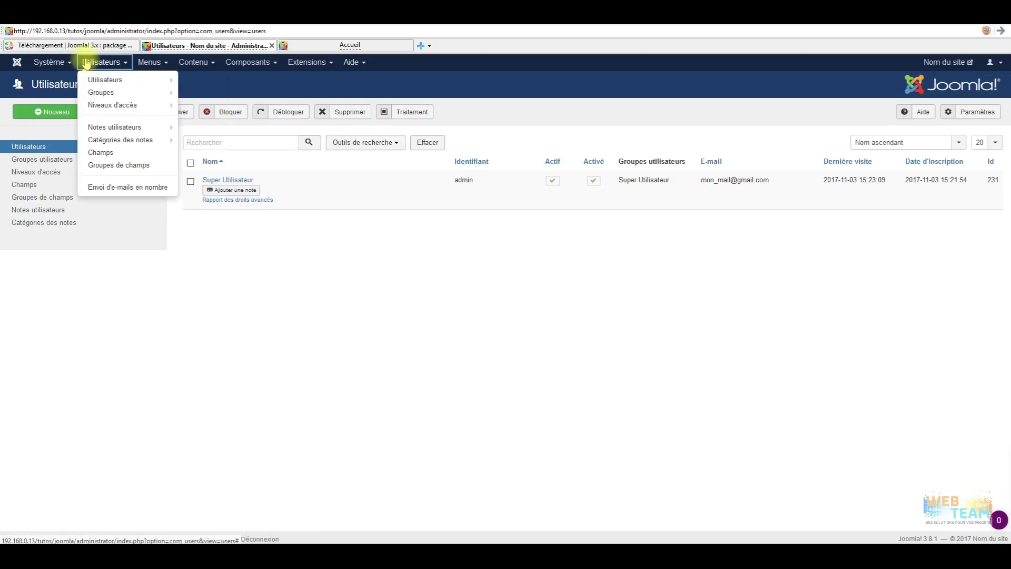
pyautogui.click(103, 92)
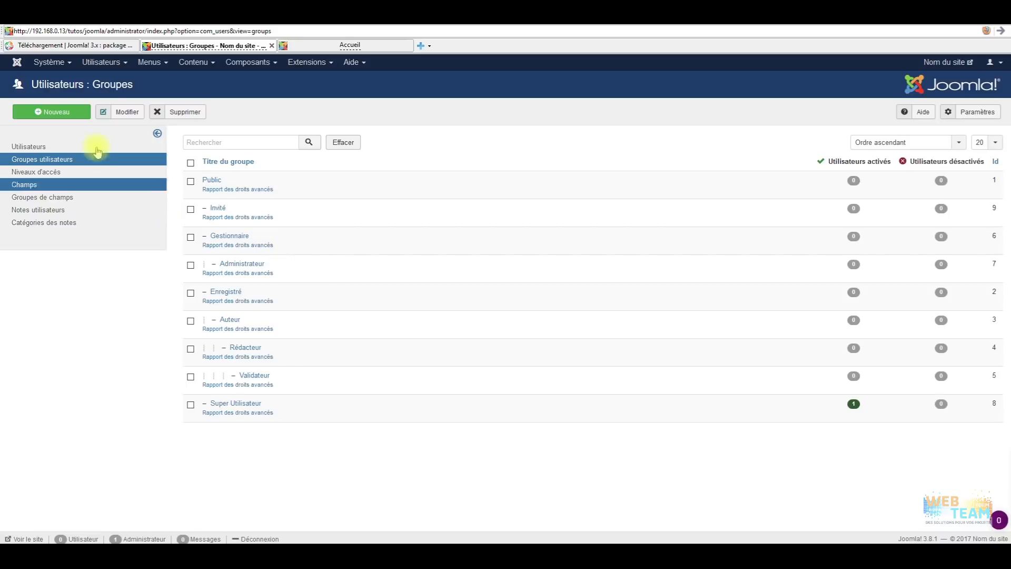
pyautogui.click(176, 66)
pyautogui.click(101, 62)
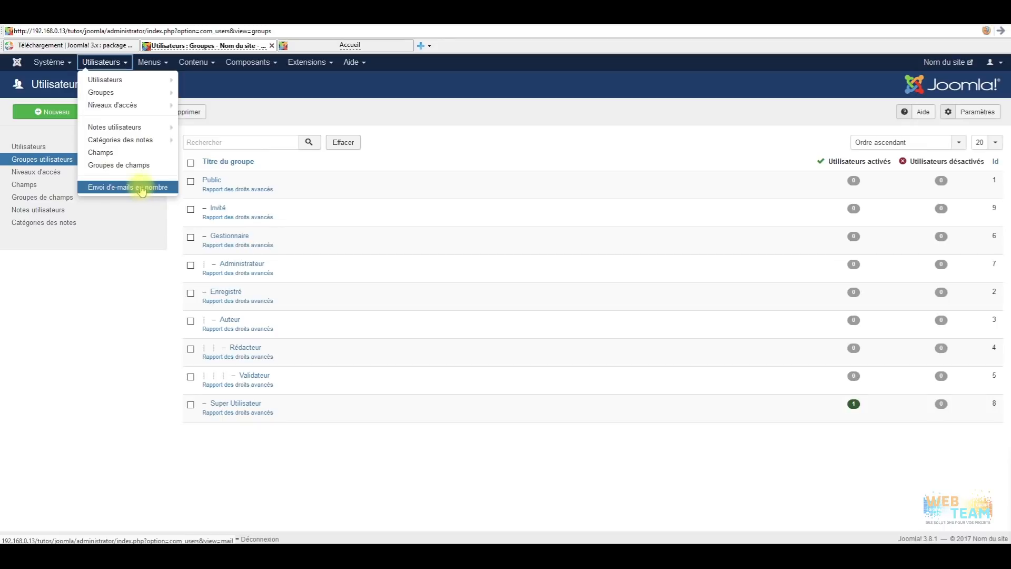
pyautogui.moveTo(107, 94)
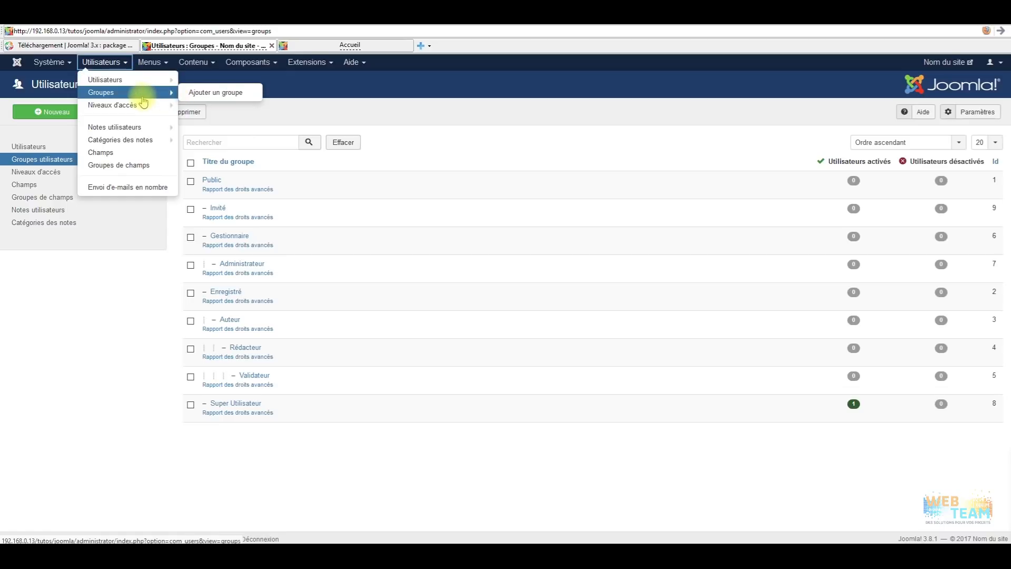
pyautogui.moveTo(140, 111)
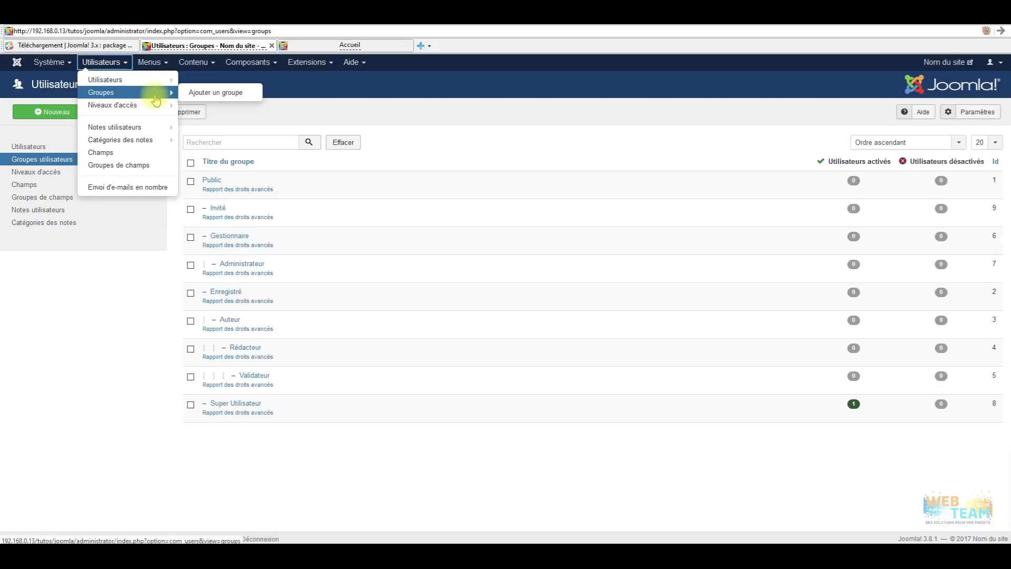
# Glance at the public Accueil page, then open Contenu > Articles showing 'Comment débuter ?'.
pyautogui.click(194, 62)
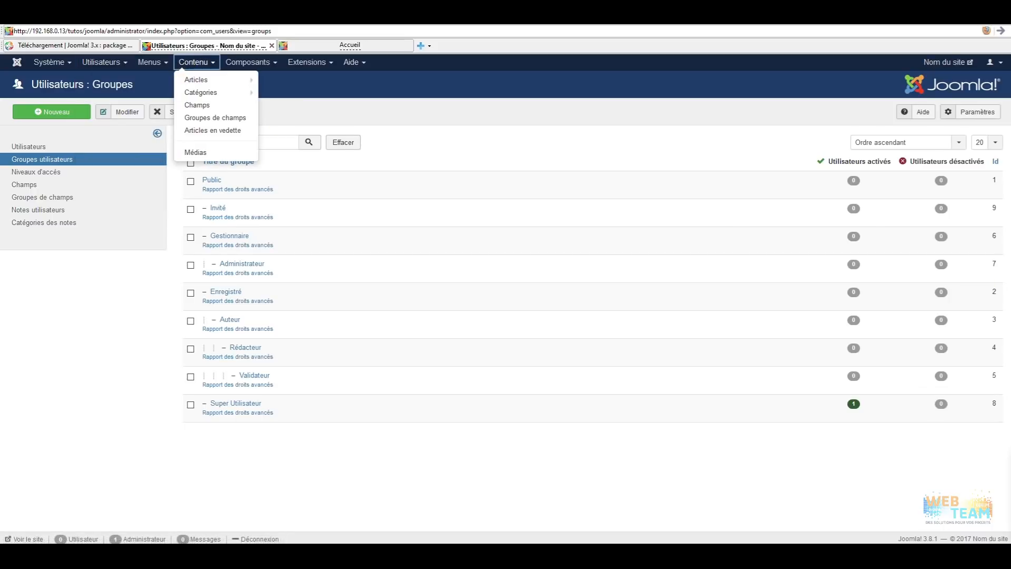
pyautogui.moveTo(202, 77)
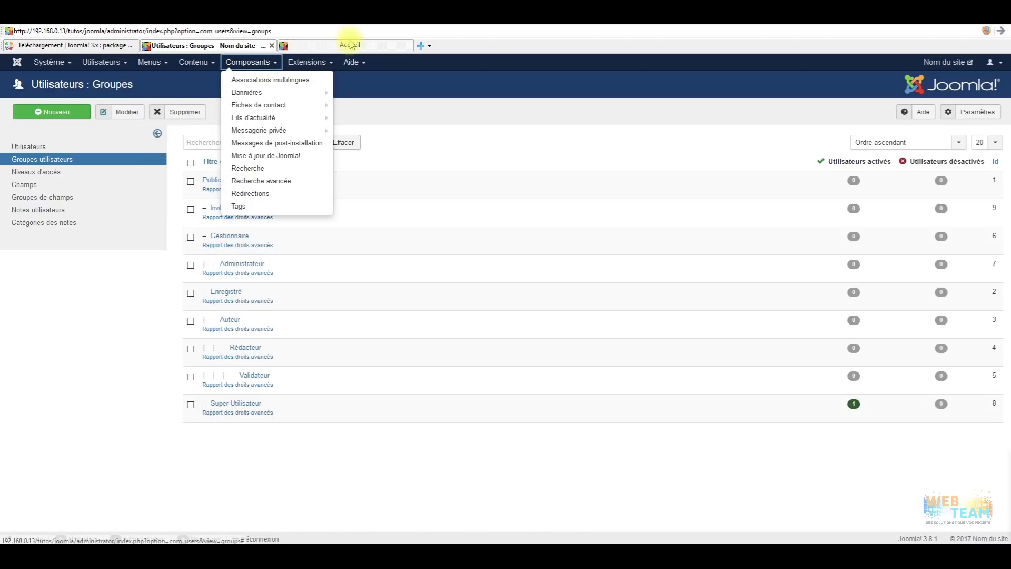
pyautogui.click(349, 44)
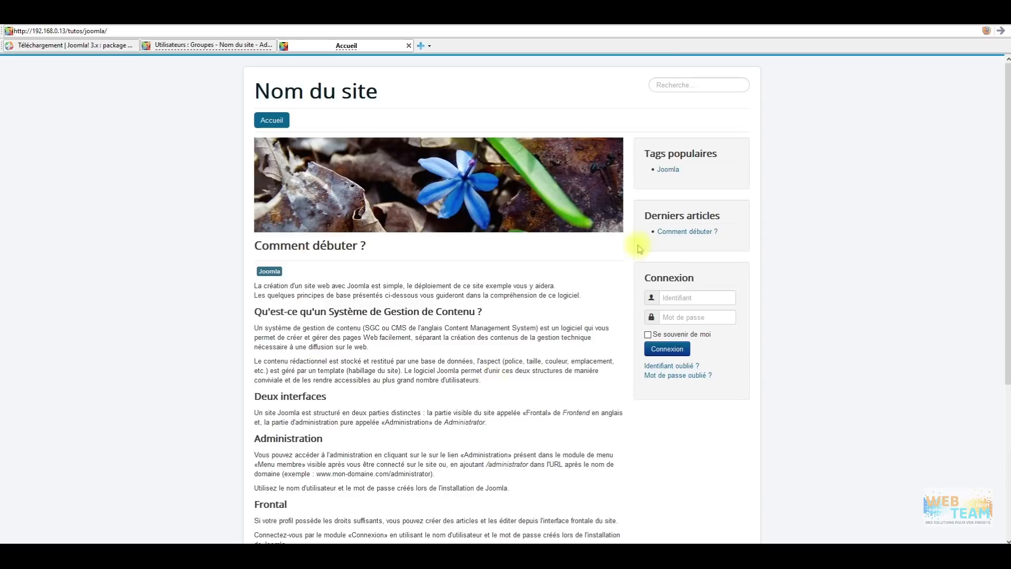
pyautogui.click(207, 46)
pyautogui.moveTo(309, 63)
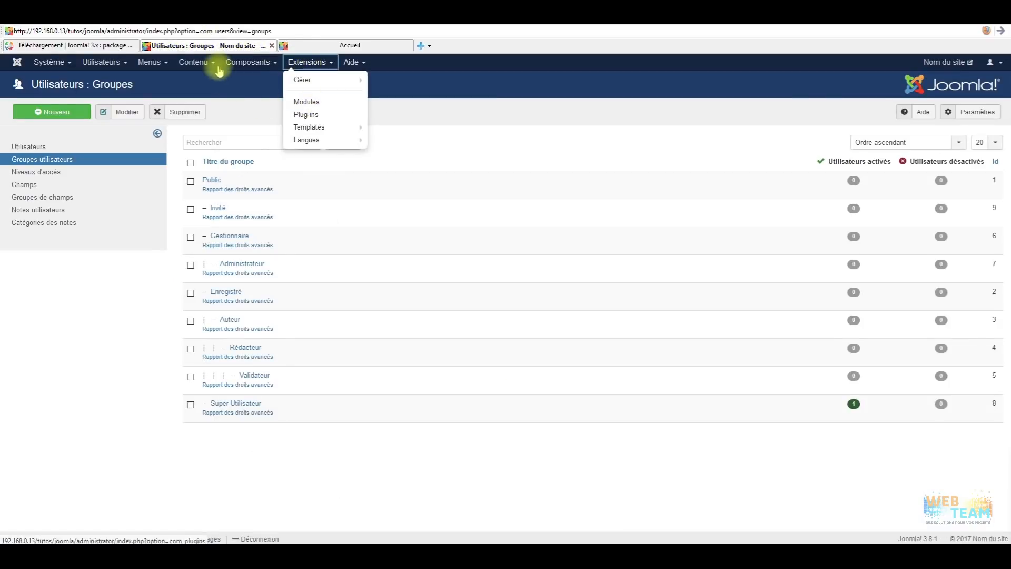
pyautogui.click(195, 63)
pyautogui.moveTo(202, 81)
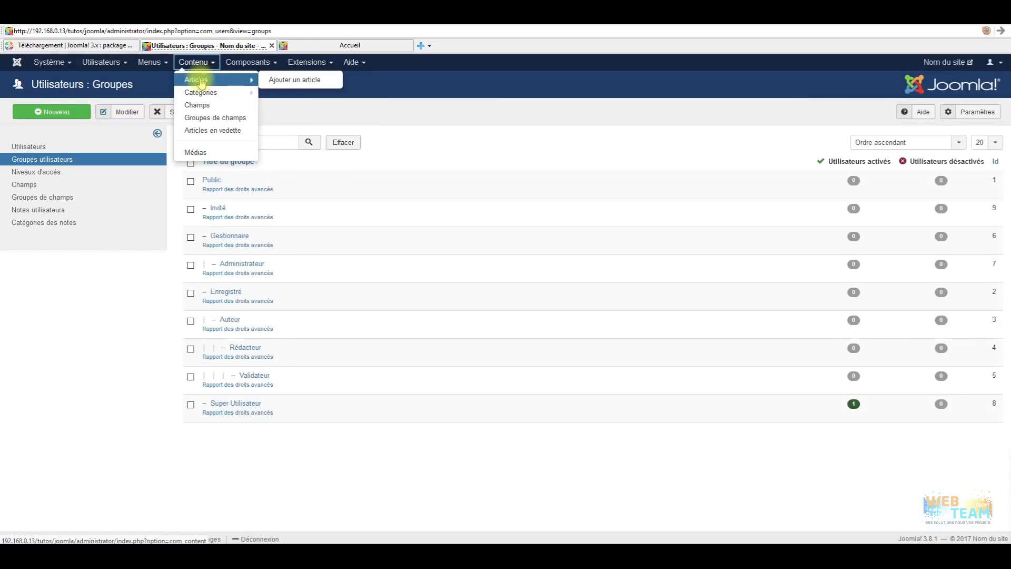
pyautogui.click(202, 82)
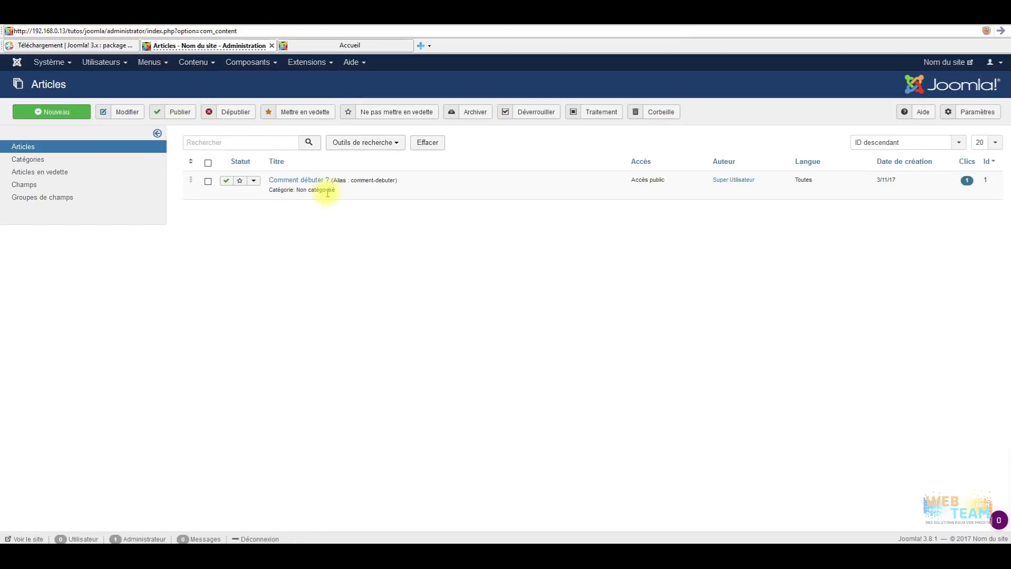
# Open Contenu > Catégories in a new tab showing Non catégorisé, then glance at the Extensions menu.
pyautogui.click(192, 62)
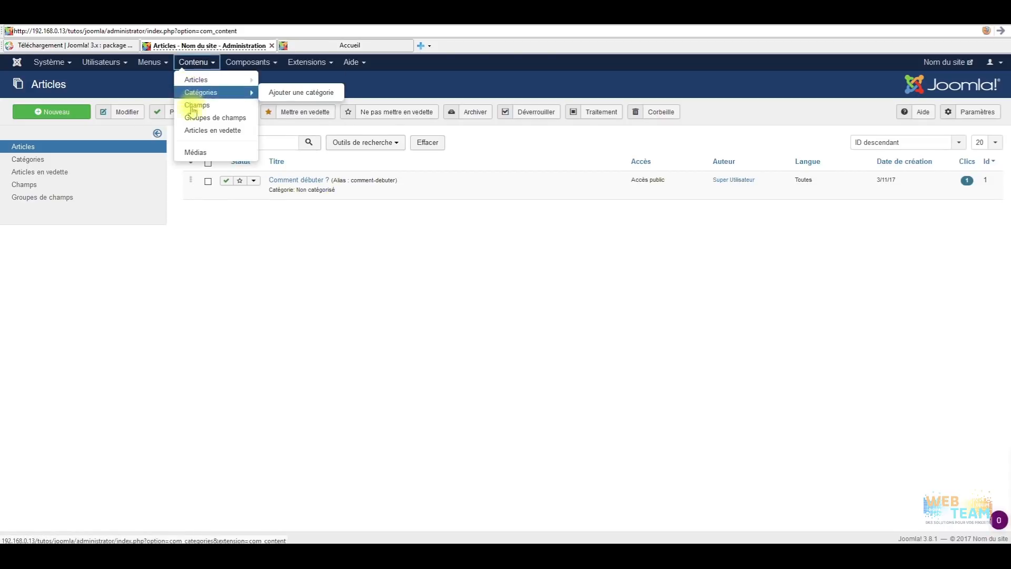
pyautogui.middleClick(195, 92)
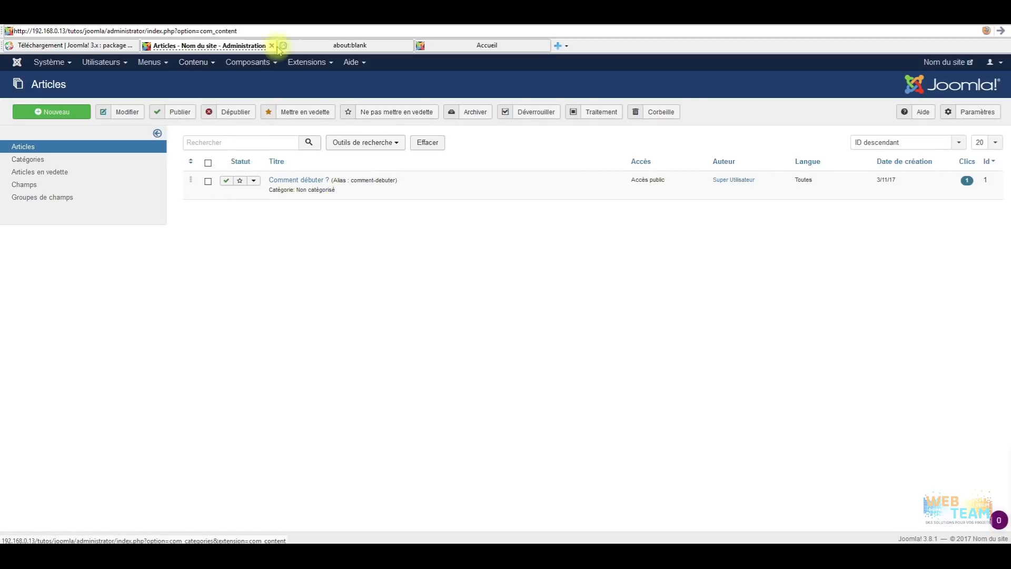
pyautogui.click(348, 46)
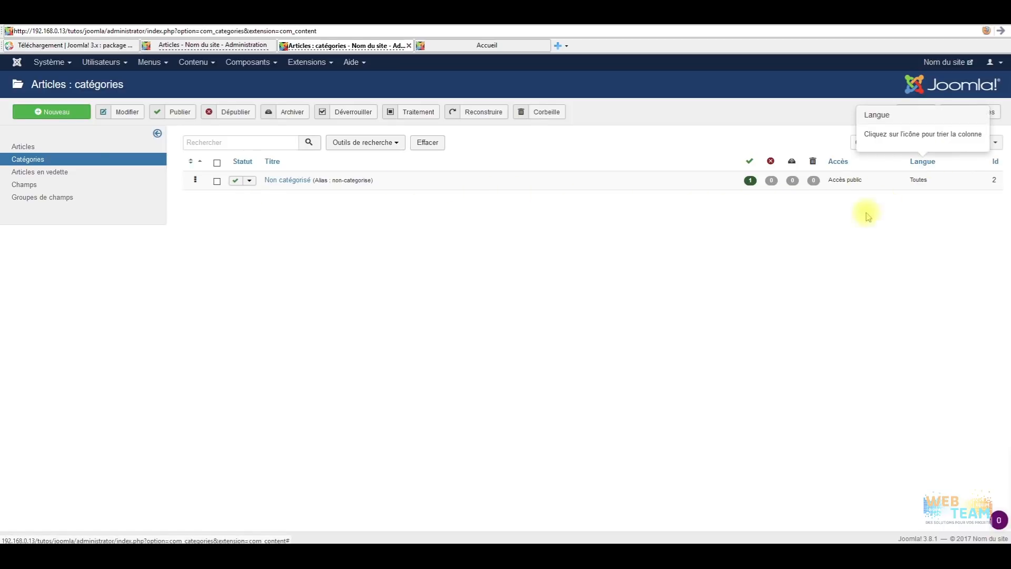
pyautogui.click(308, 62)
pyautogui.moveTo(348, 140)
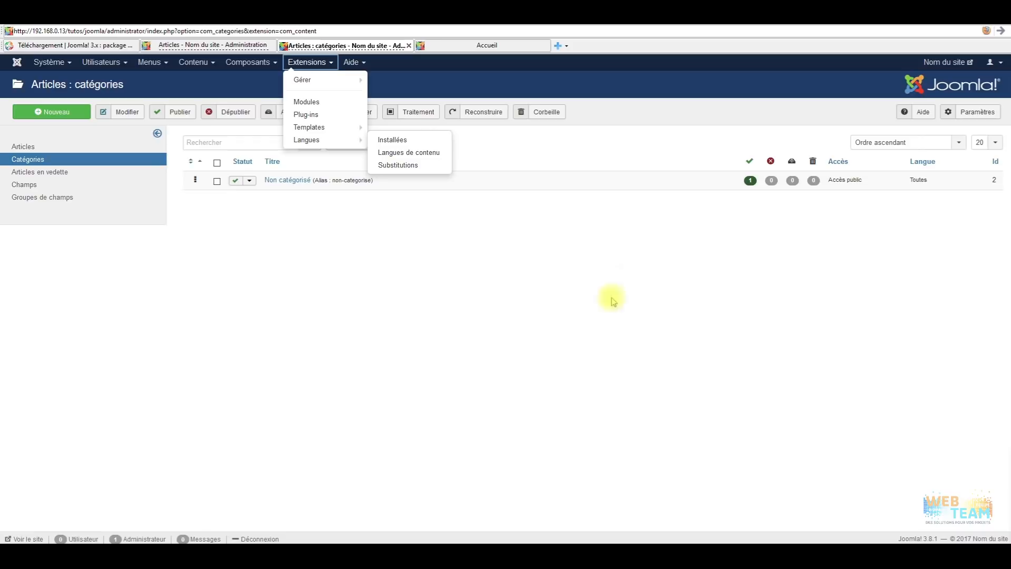
pyautogui.click(515, 305)
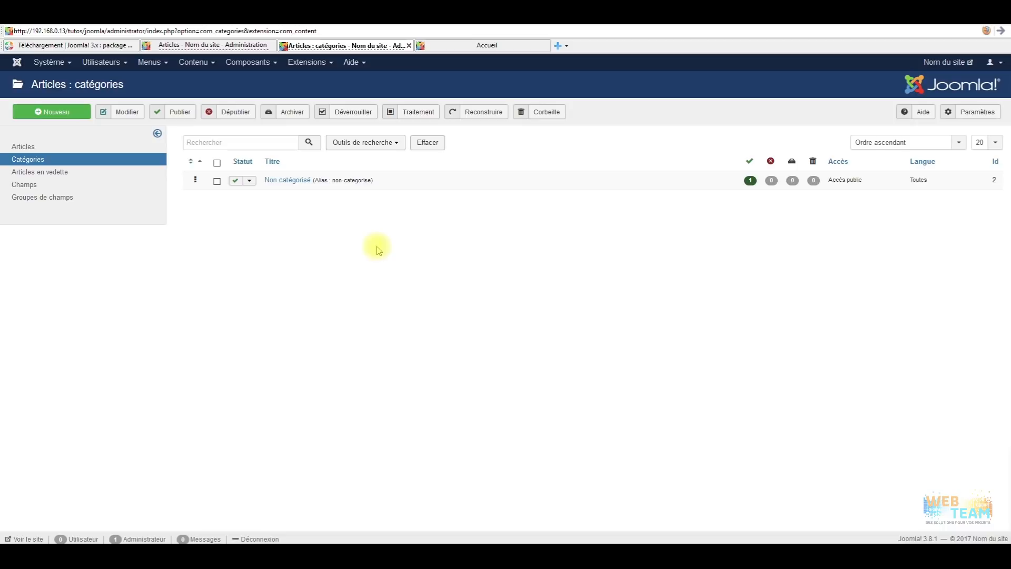
# On the Articles tab, filter the list by the Non catégorisé category using Outils de recherche.
pyautogui.click(215, 45)
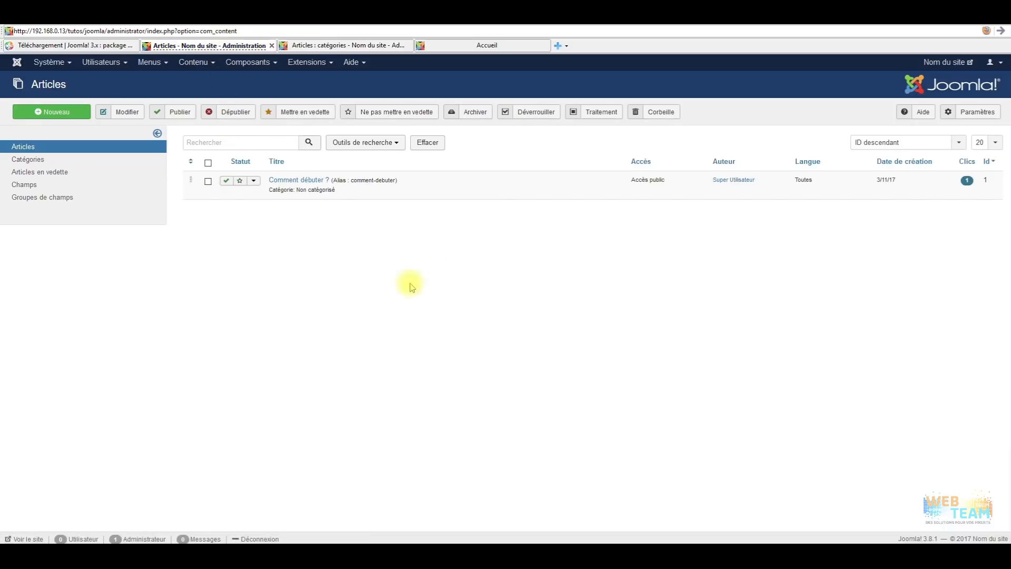
pyautogui.click(375, 142)
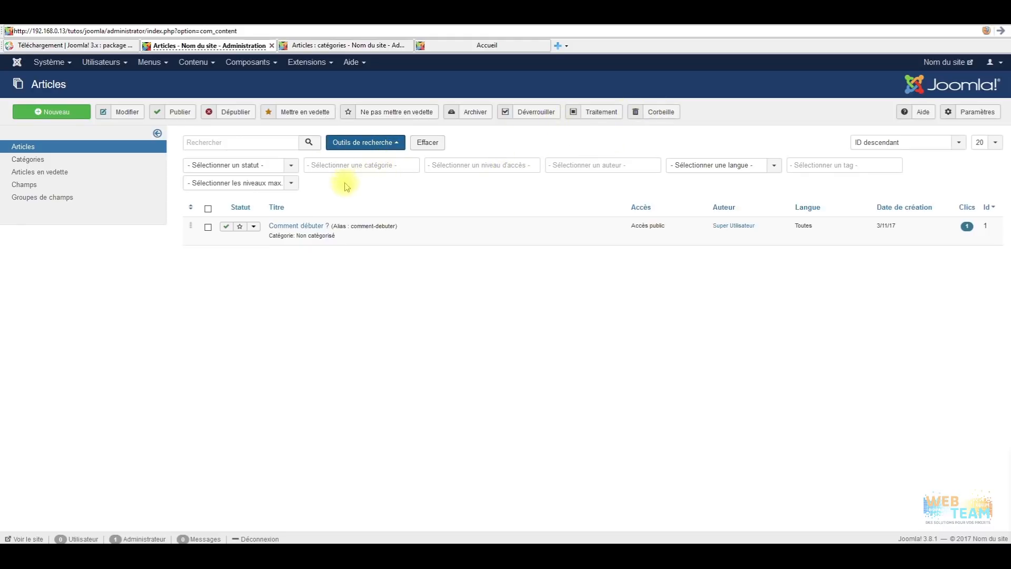
pyautogui.click(371, 166)
pyautogui.click(377, 176)
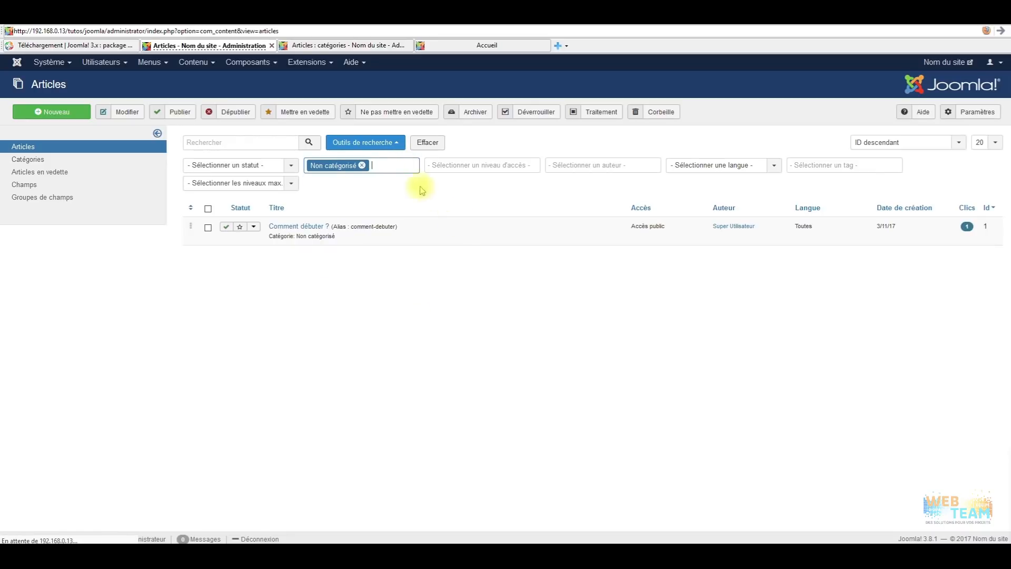
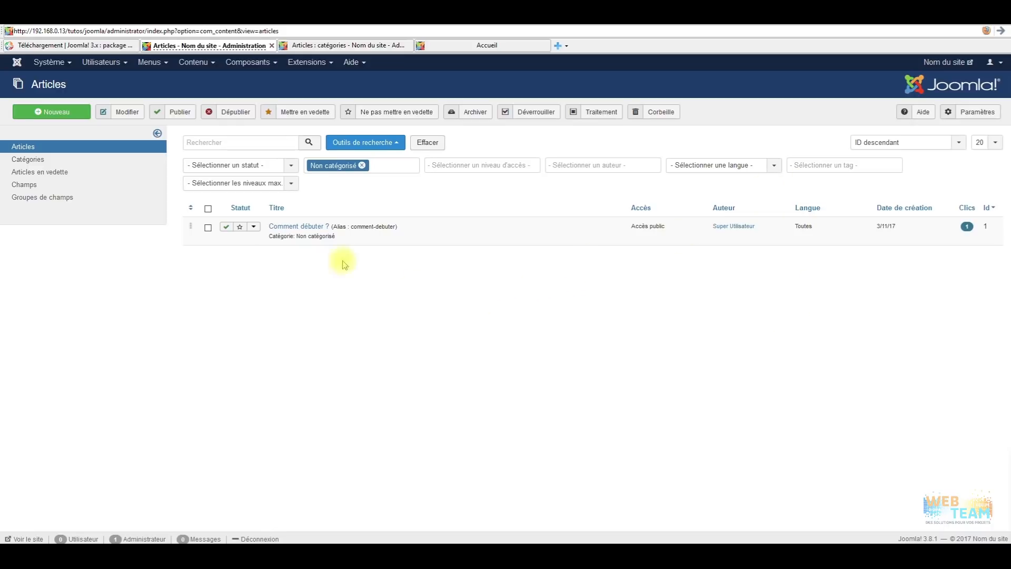
# Look over the article status, access level and author filter choices without applying any.
pyautogui.click(287, 165)
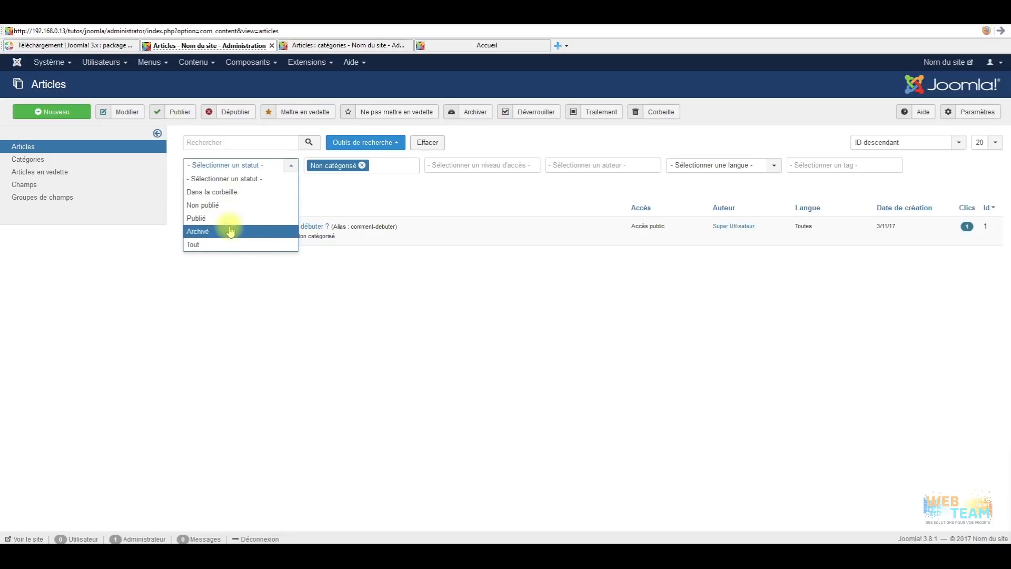
pyautogui.click(363, 288)
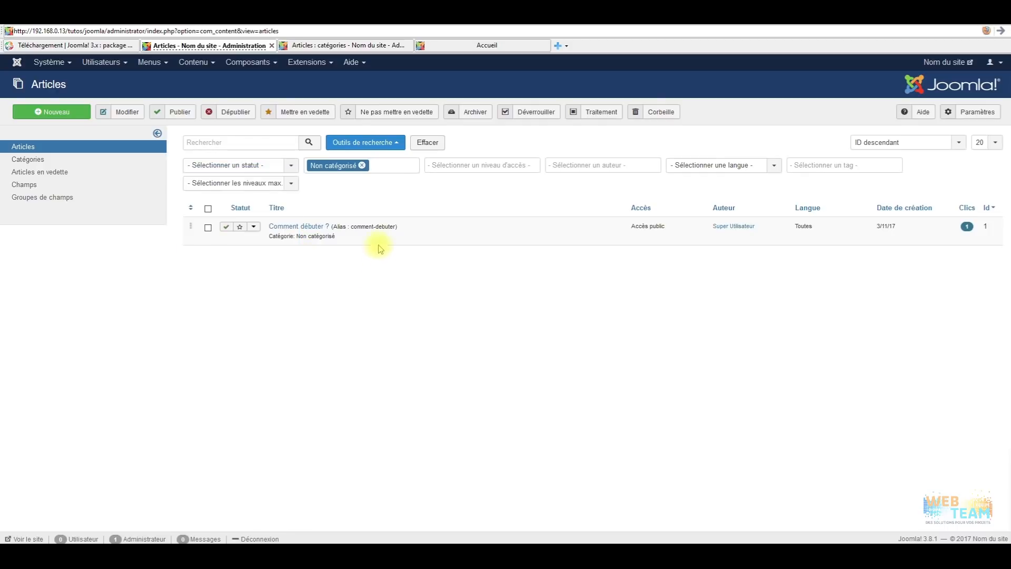
pyautogui.click(518, 165)
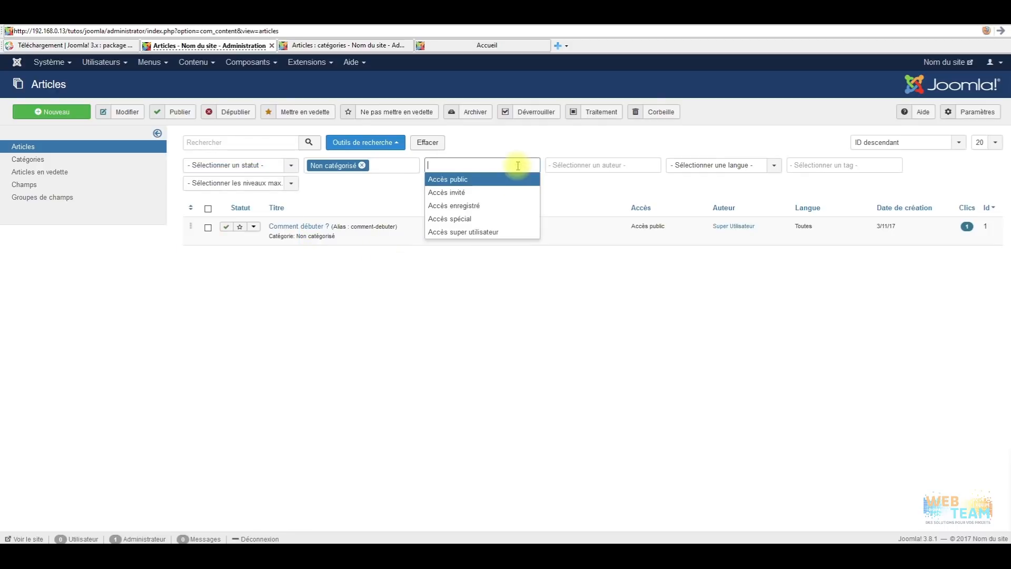
pyautogui.click(587, 164)
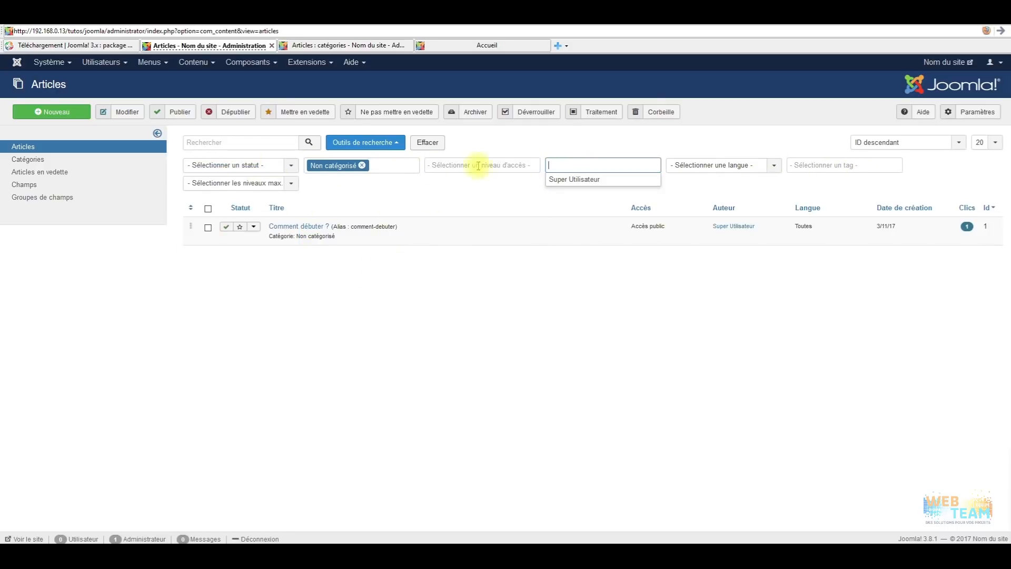
pyautogui.click(498, 322)
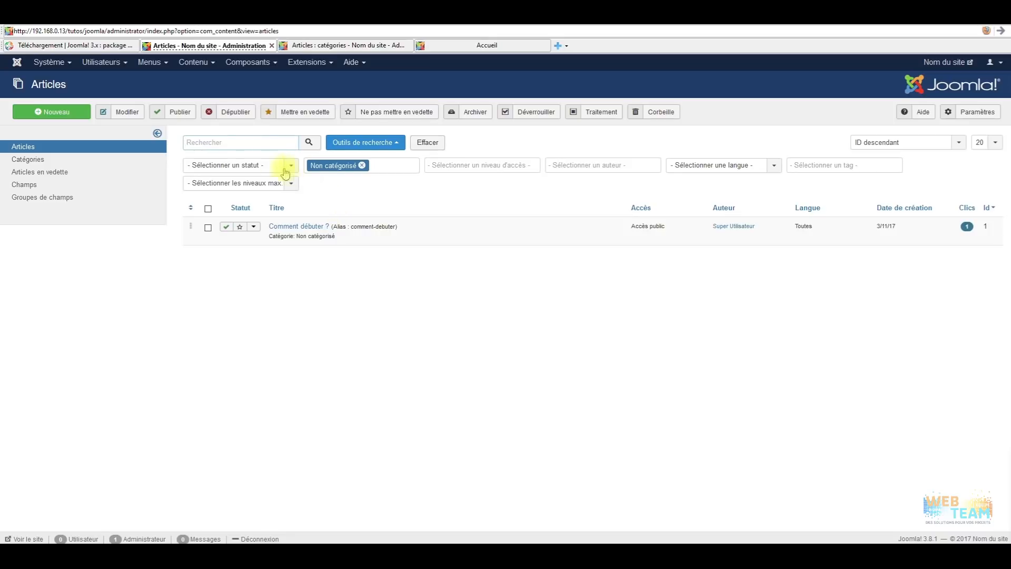
# Glance at the Menus options, then view the public Accueil page and select the article's opening paragraphs.
pyautogui.click(154, 65)
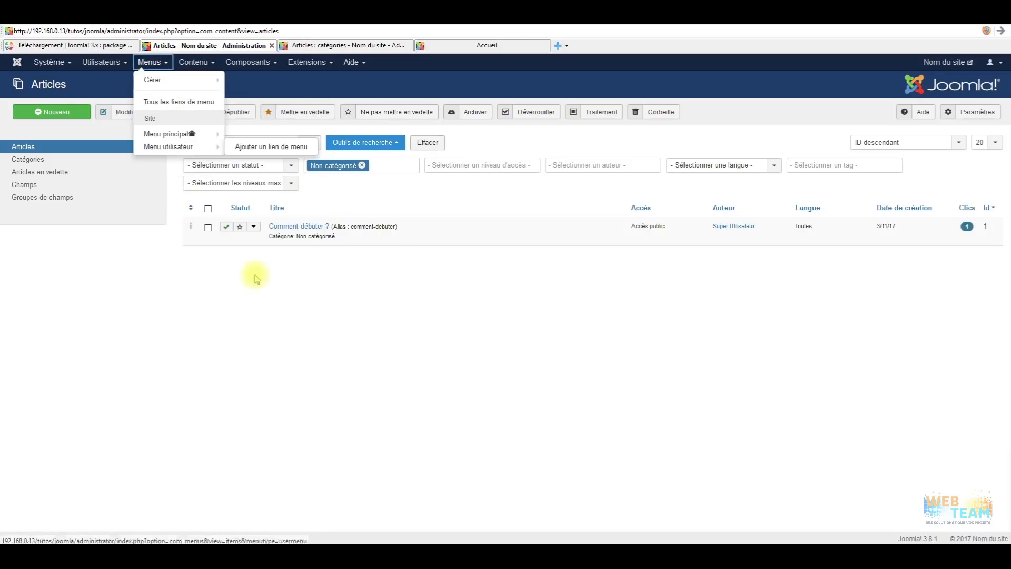
pyautogui.click(286, 368)
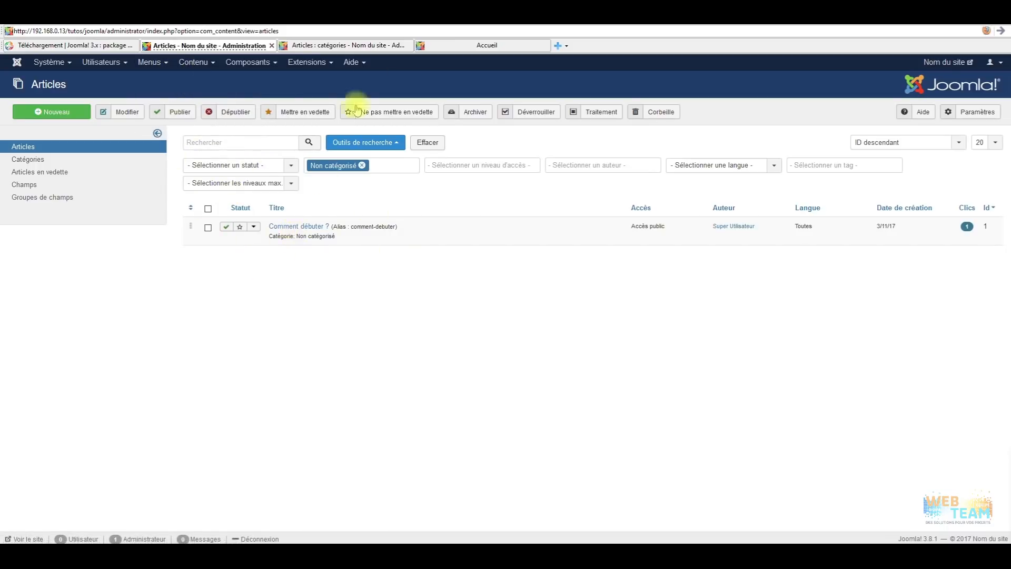
pyautogui.click(503, 45)
pyautogui.moveTo(263, 285); pyautogui.dragTo(326, 397)
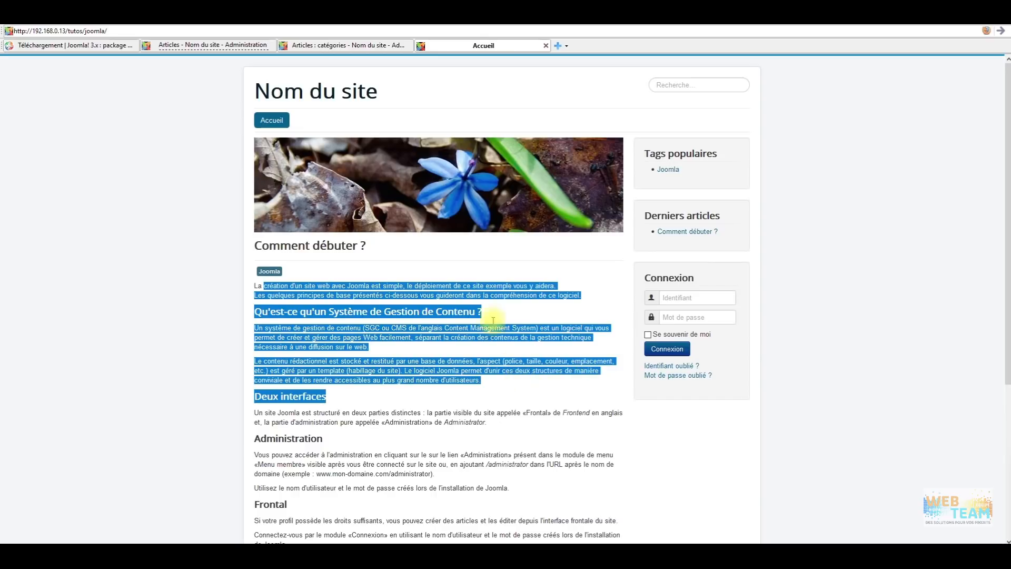
# Return to the admin's Articles : catégories list showing Non catégorisé.
pyautogui.click(345, 46)
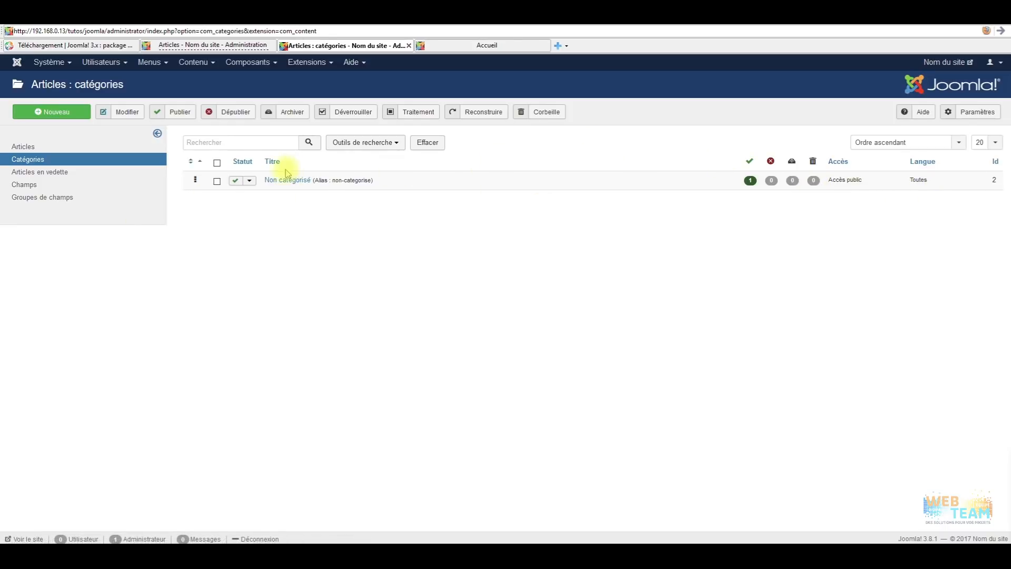
# Create the category 'Nouvelle catégorie', review its Paramètres and Publication tabs, then save and close.
pyautogui.click(63, 112)
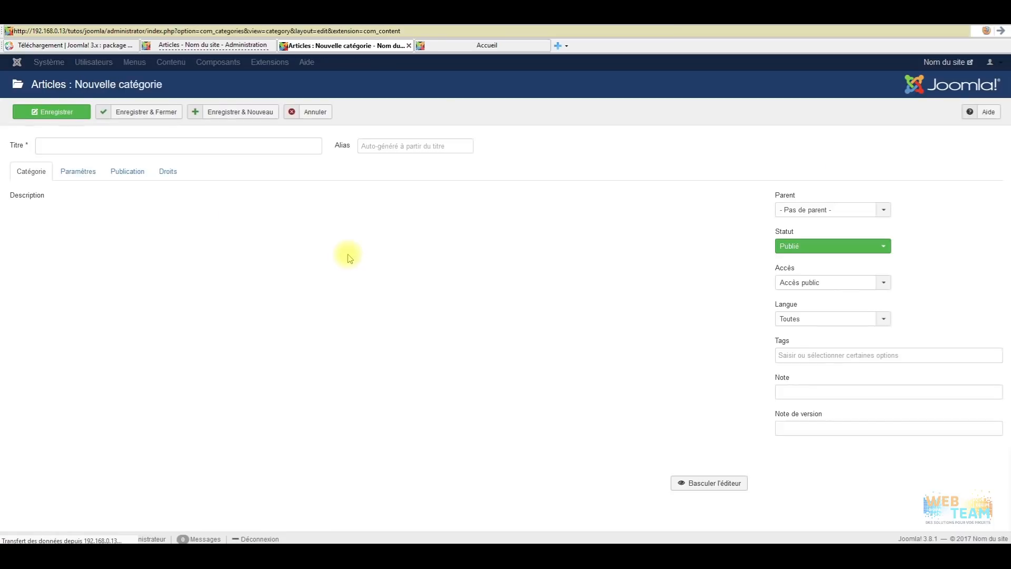
pyautogui.click(111, 153)
pyautogui.write('Nouvelle catégorie')
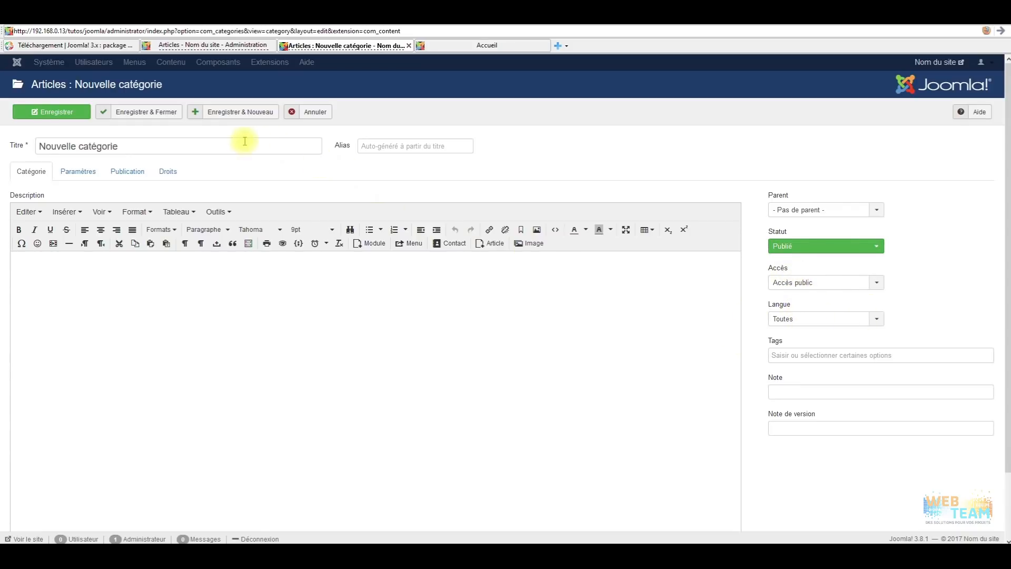
pyautogui.click(78, 171)
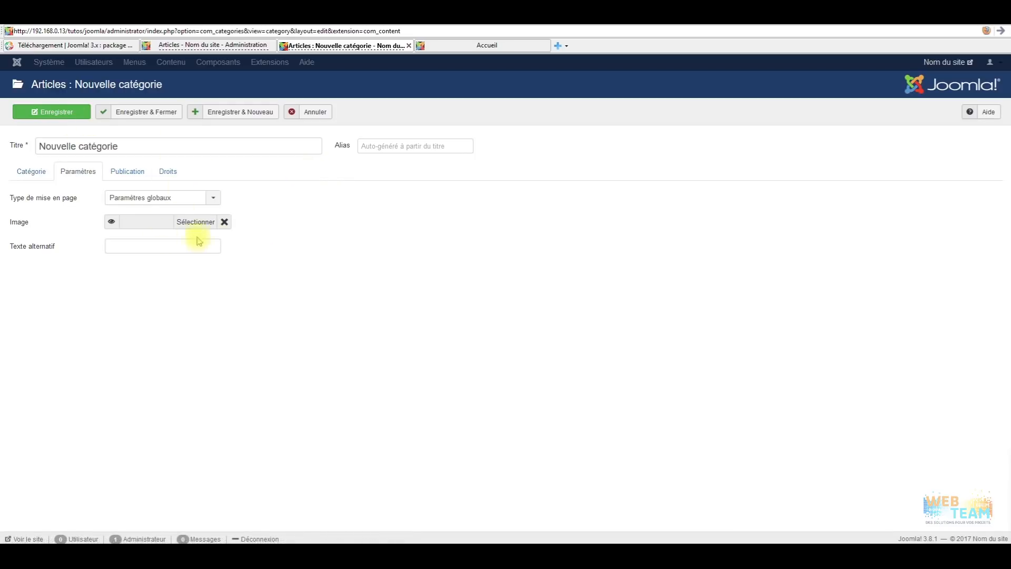
pyautogui.click(115, 174)
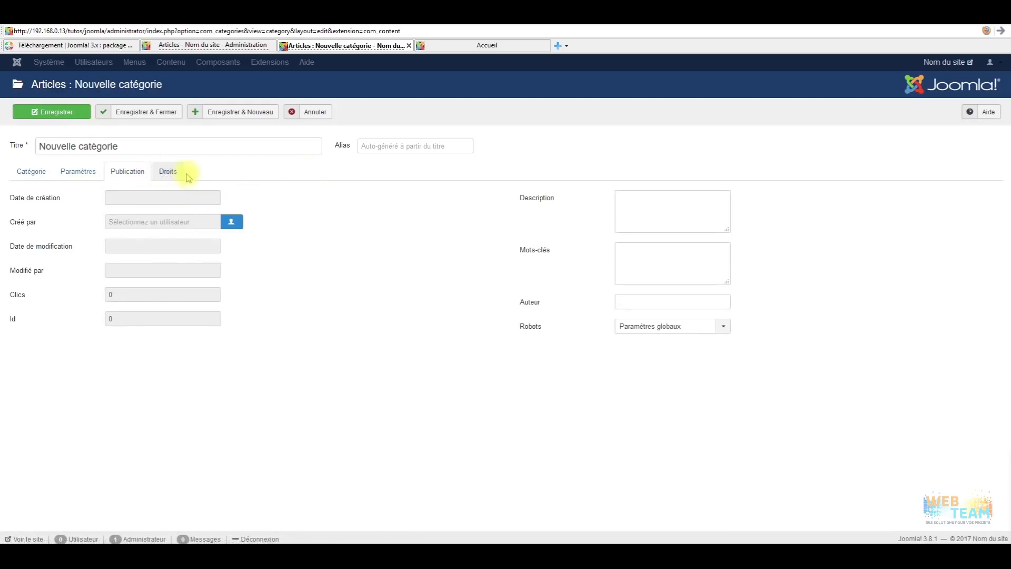
pyautogui.click(151, 111)
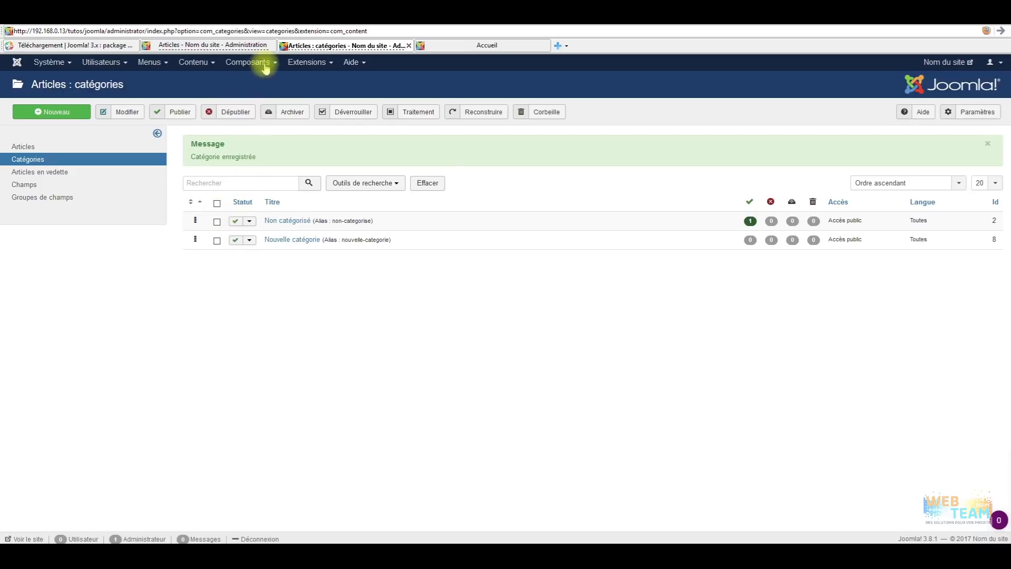
# From Contenu > Articles, reassign 'Comment débuter ?' to Nouvelle catégorie and save it.
pyautogui.click(193, 62)
pyautogui.moveTo(196, 85)
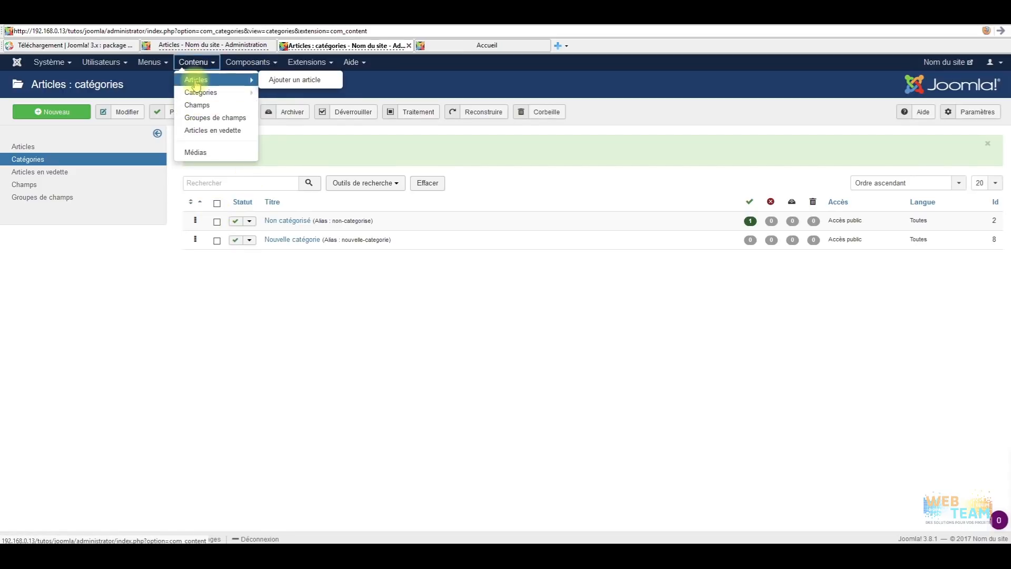
pyautogui.click(196, 80)
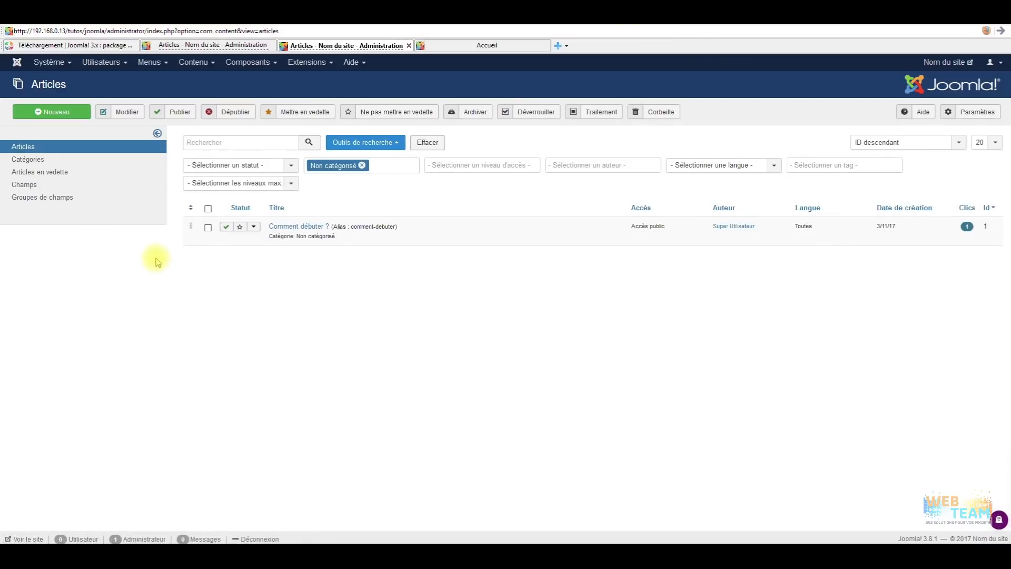
pyautogui.click(298, 226)
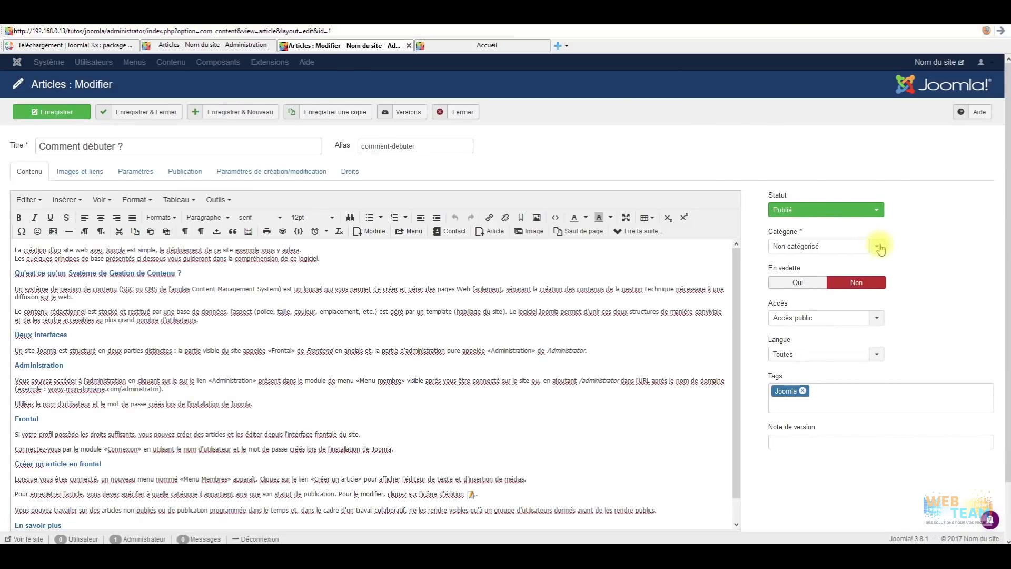
pyautogui.click(876, 249)
pyautogui.click(811, 288)
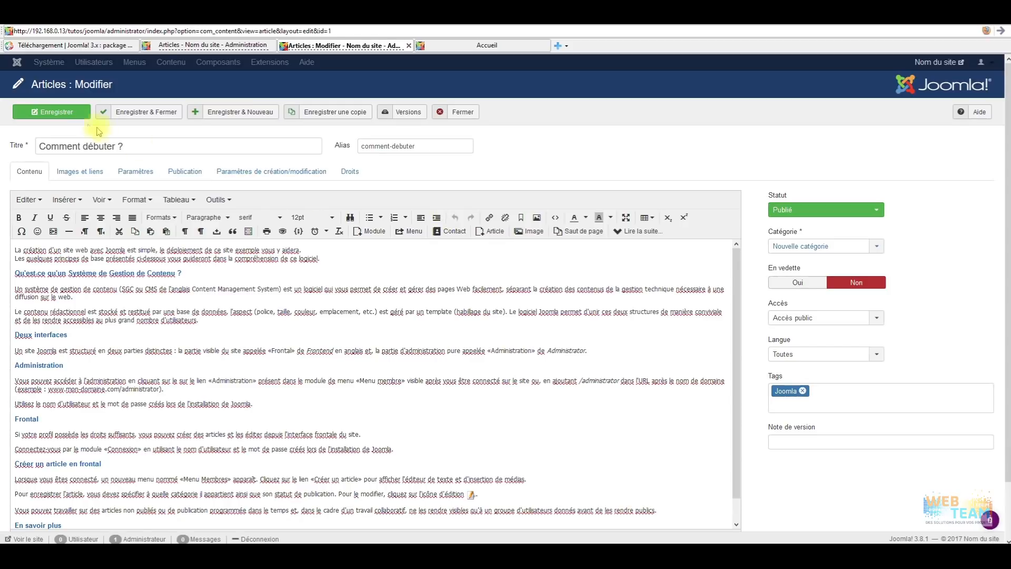
pyautogui.click(55, 110)
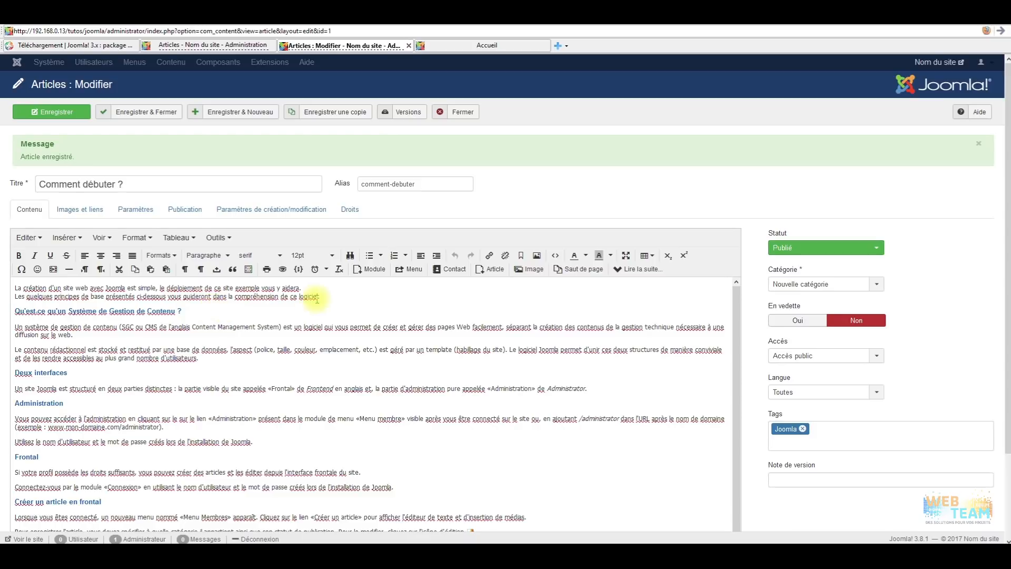
pyautogui.click(555, 256)
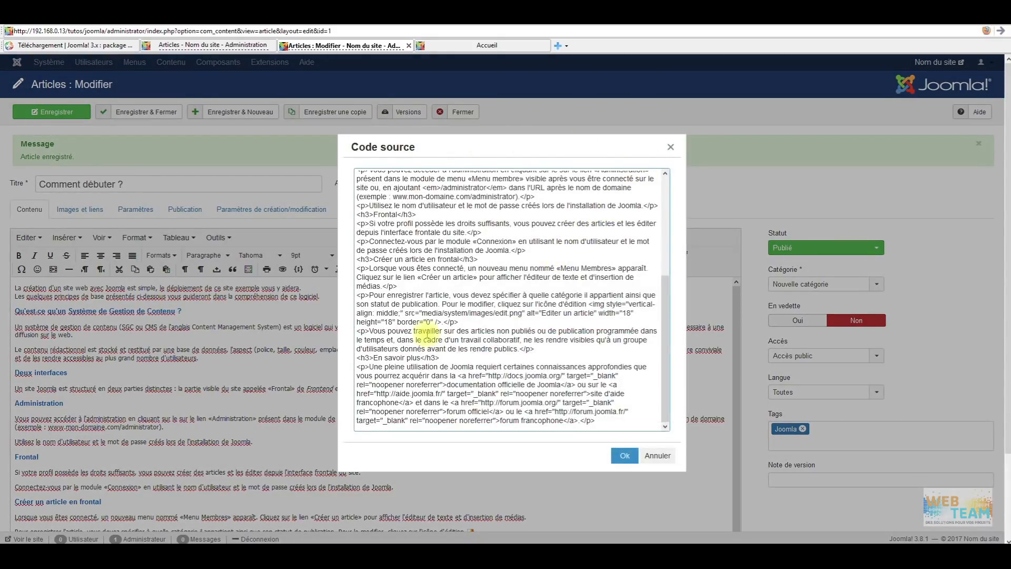
pyautogui.moveTo(667, 340); pyautogui.dragTo(664, 227)
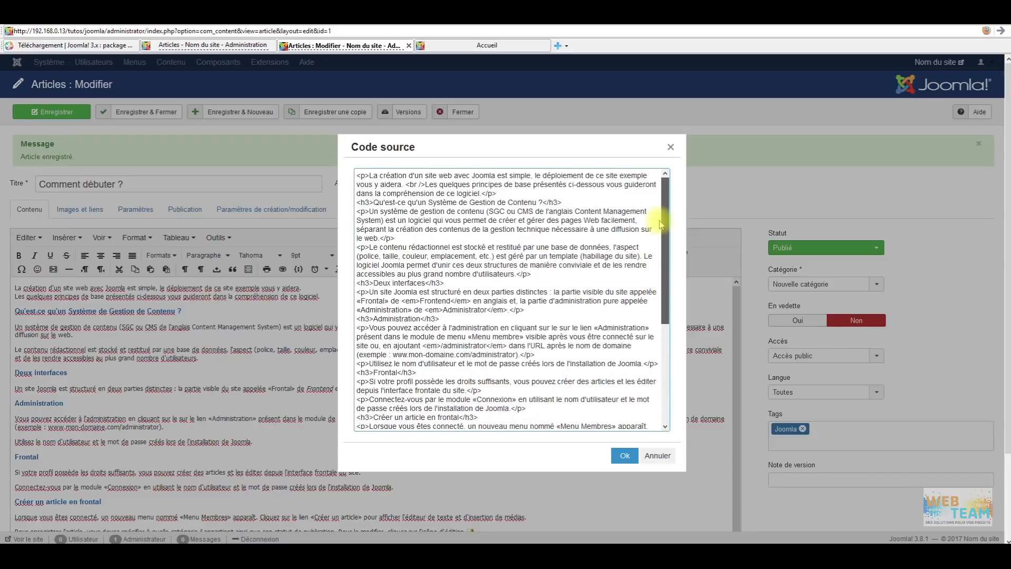
pyautogui.click(671, 147)
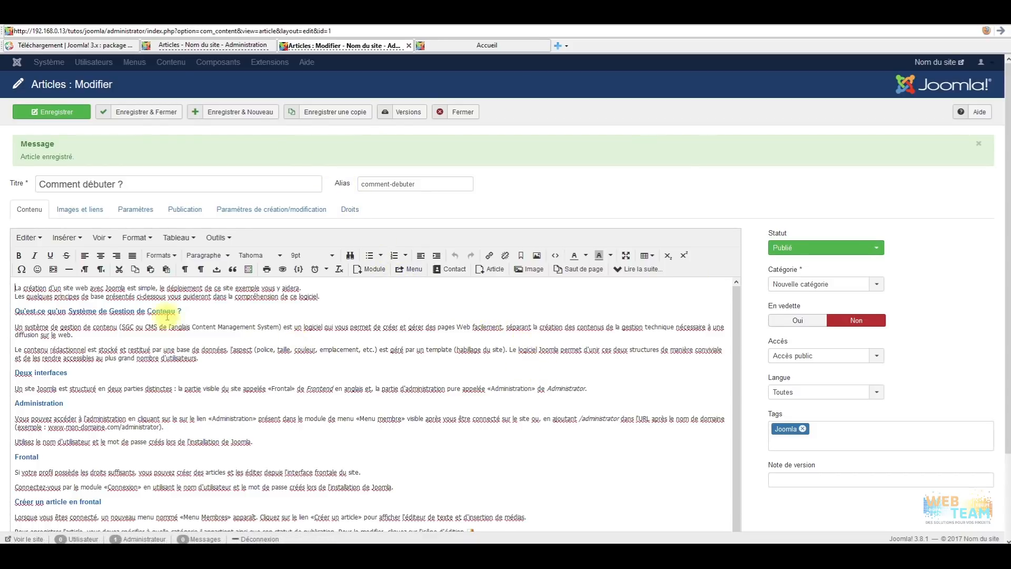
pyautogui.click(490, 46)
pyautogui.click(390, 46)
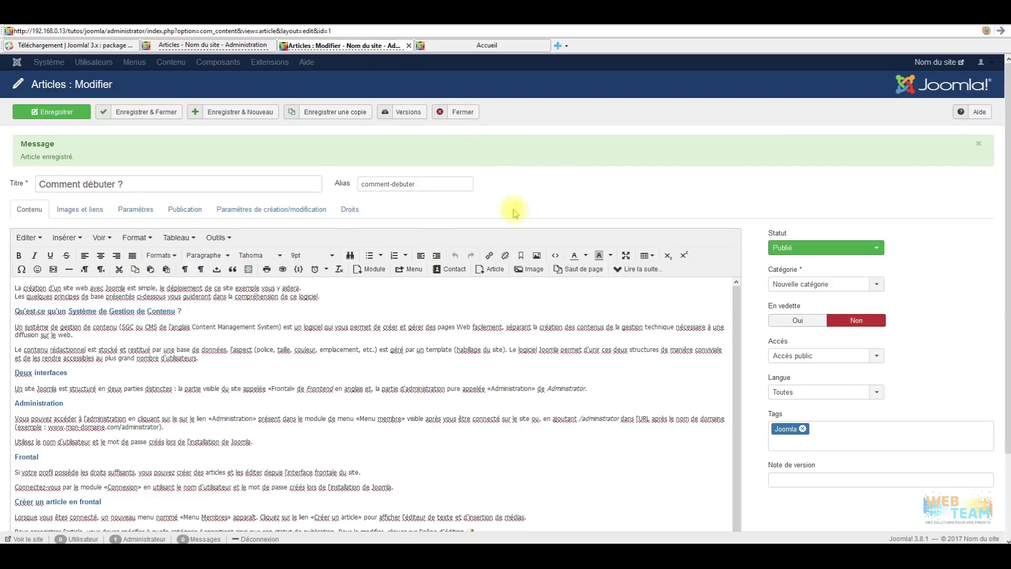
pyautogui.moveTo(136, 187); pyautogui.dragTo(33, 183)
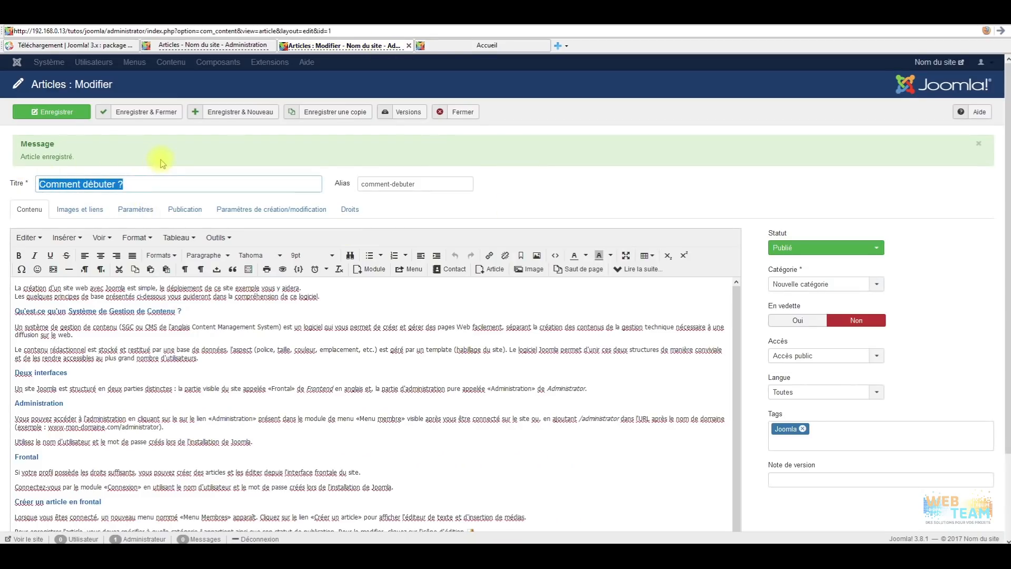
pyautogui.click(453, 46)
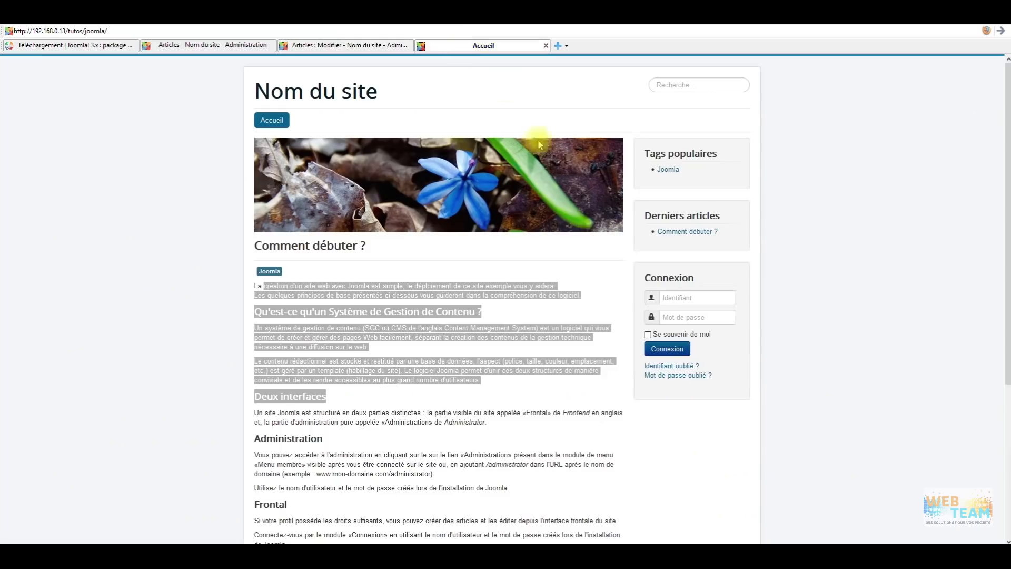
pyautogui.click(316, 45)
pyautogui.moveTo(458, 185); pyautogui.dragTo(335, 186)
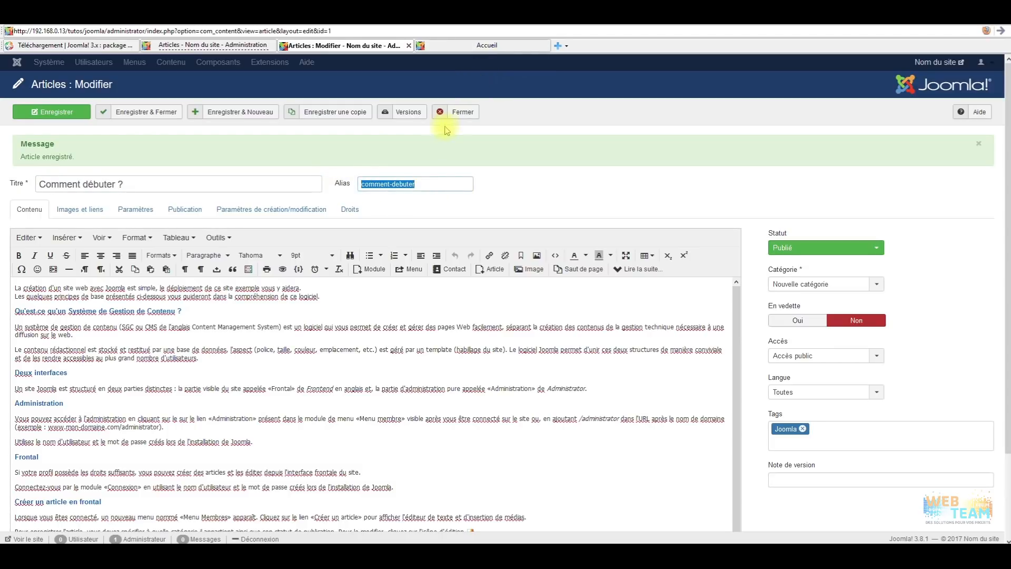
pyautogui.click(499, 45)
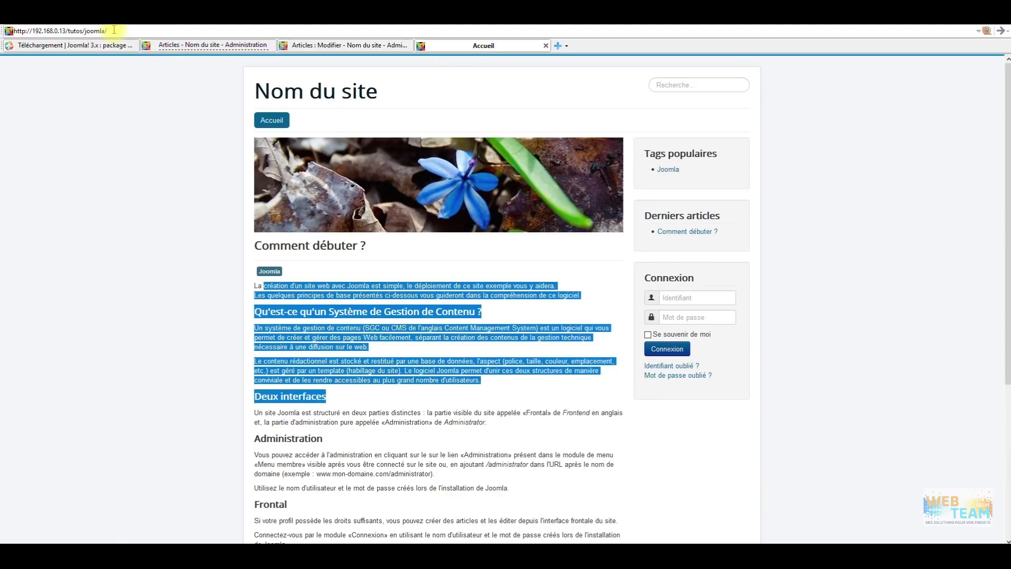
pyautogui.click(344, 46)
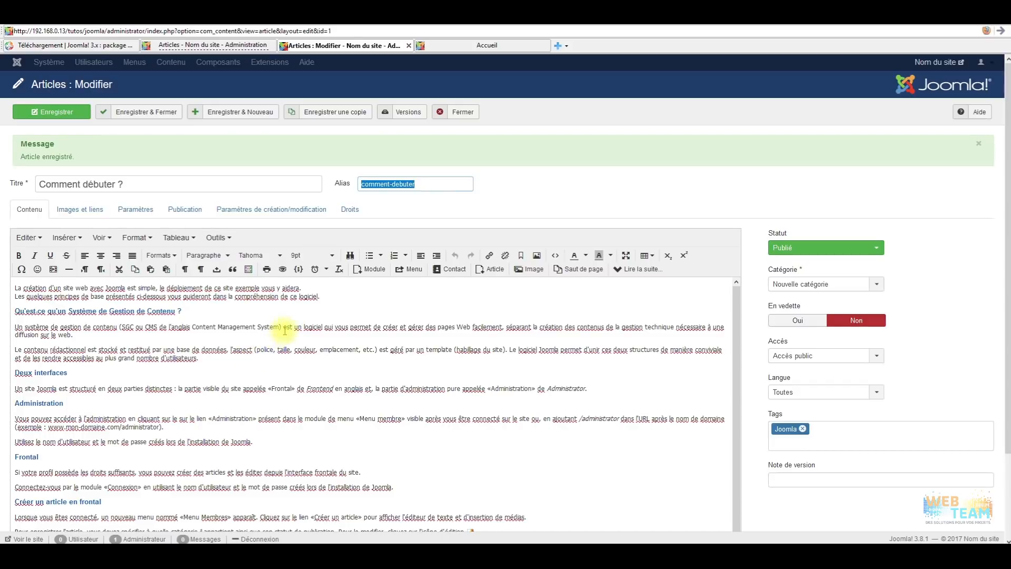
# Toggle the article body to raw HTML and back to the visual editor.
pyautogui.scroll(-5, 285, 330)
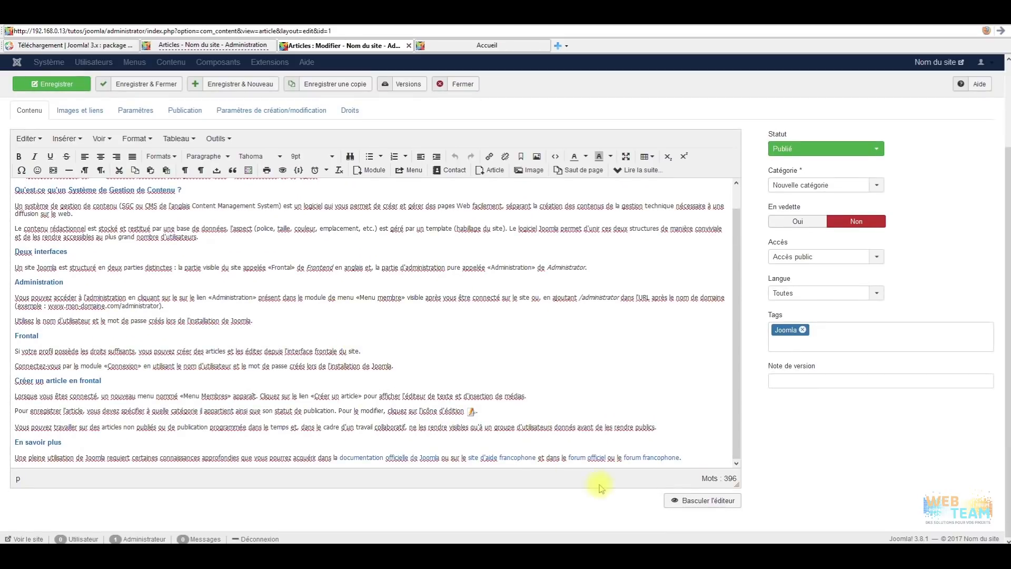
pyautogui.click(716, 501)
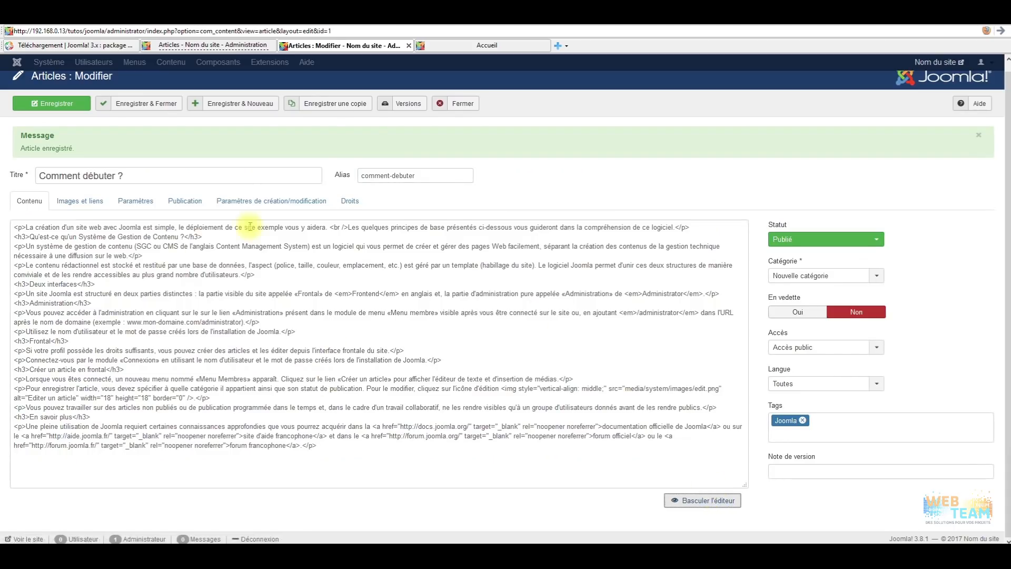
pyautogui.click(713, 502)
pyautogui.scroll(-3, 90, 169)
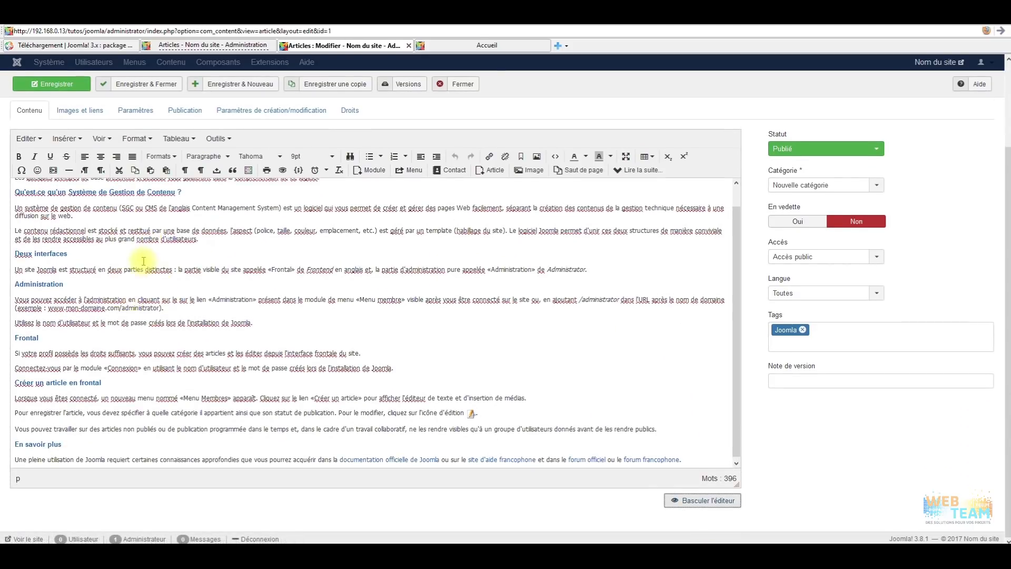
pyautogui.scroll(3, 132, 190)
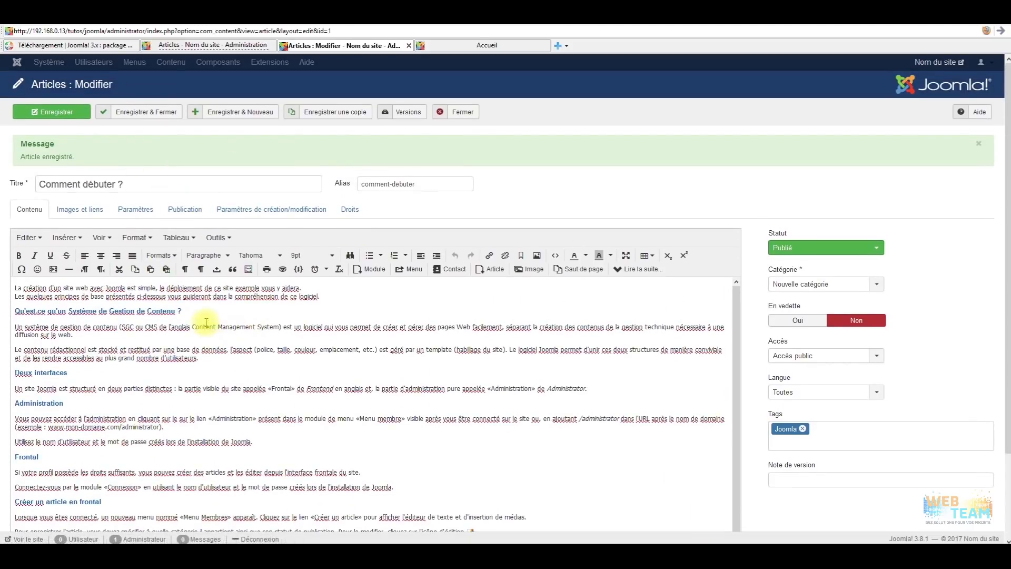
# Open the intro image chooser under Images et liens, then view the joomla folder in File Explorer.
pyautogui.click(79, 209)
pyautogui.click(30, 209)
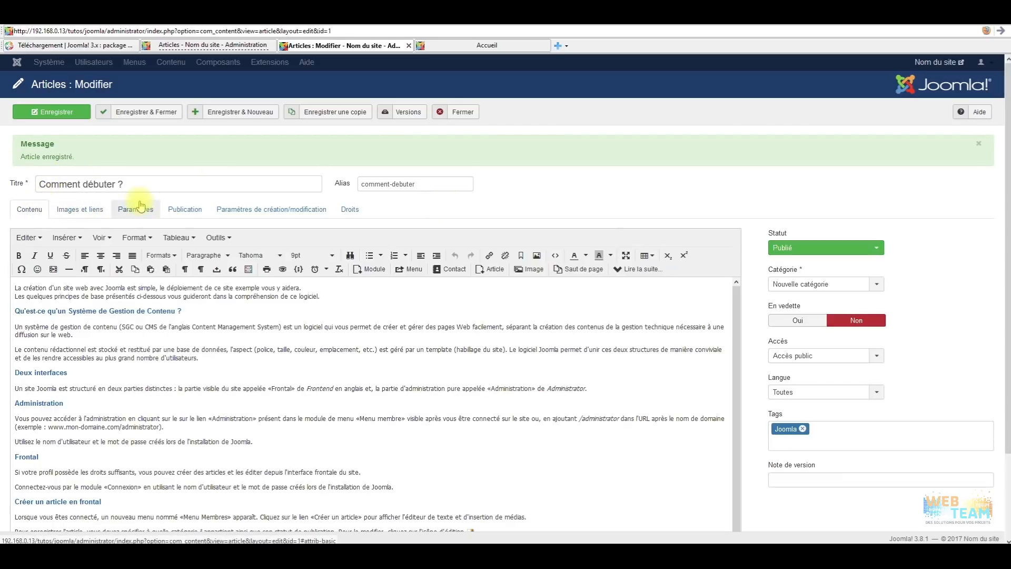
pyautogui.click(80, 209)
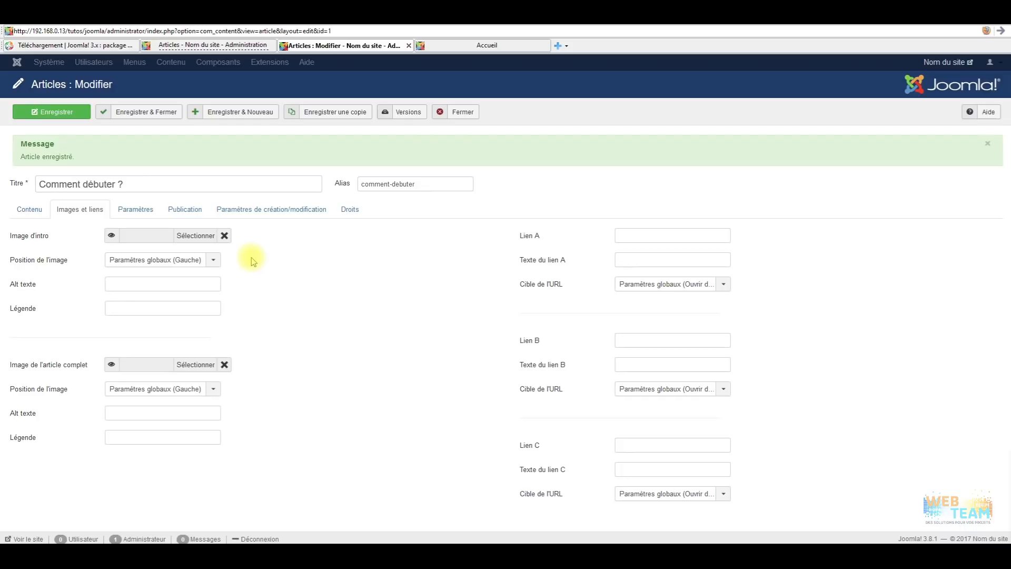
pyautogui.click(202, 237)
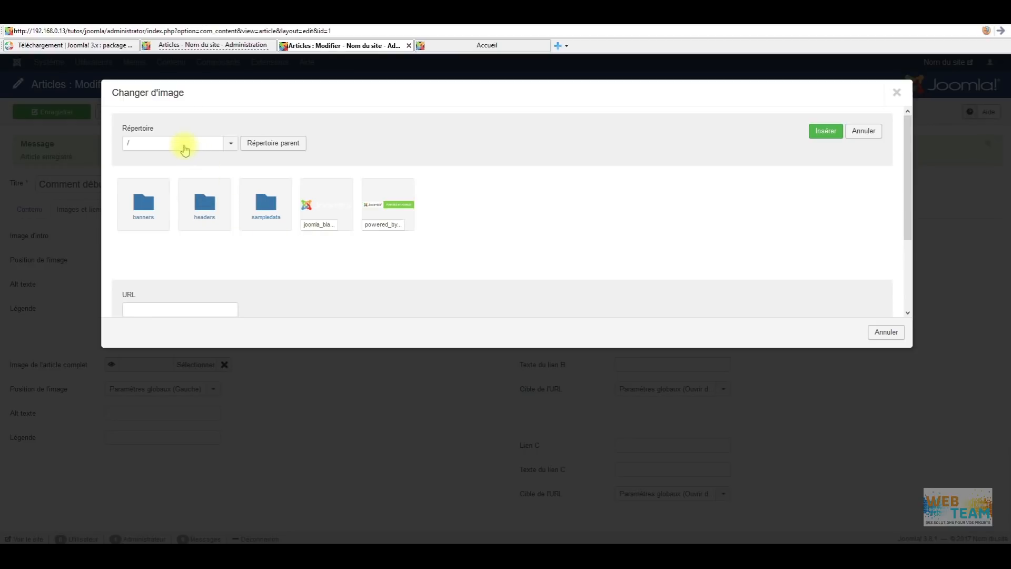
pyautogui.click(541, 552)
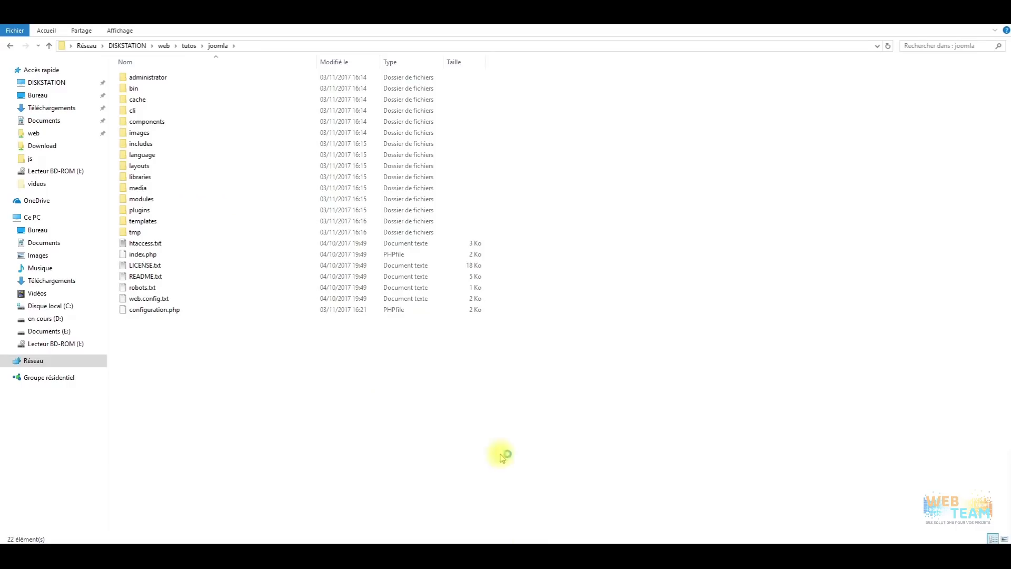
# Browse the joomla images folder in Explorer, then return to the Changer d'image dialog.
pyautogui.doubleClick(131, 134)
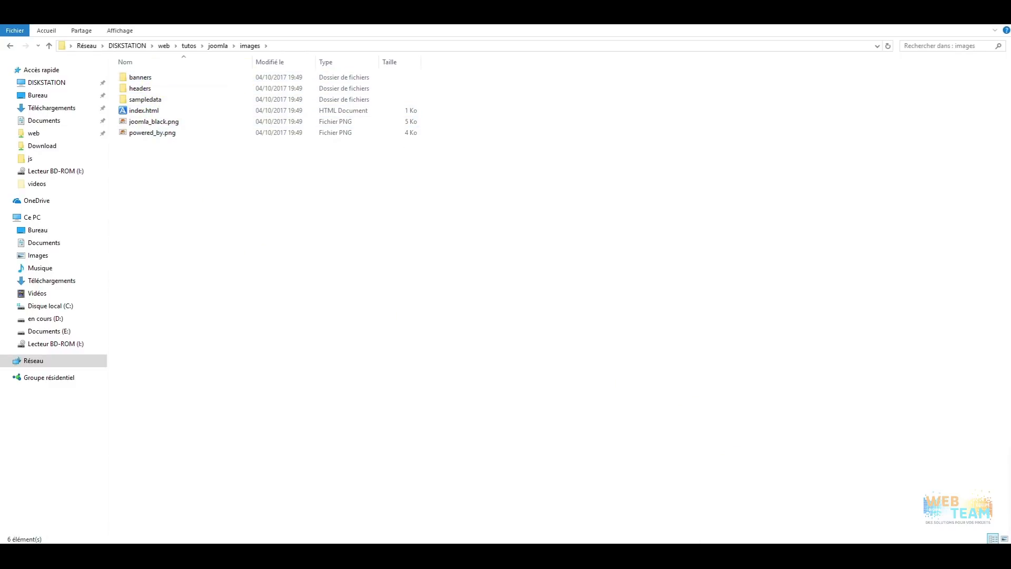
pyautogui.click(687, 551)
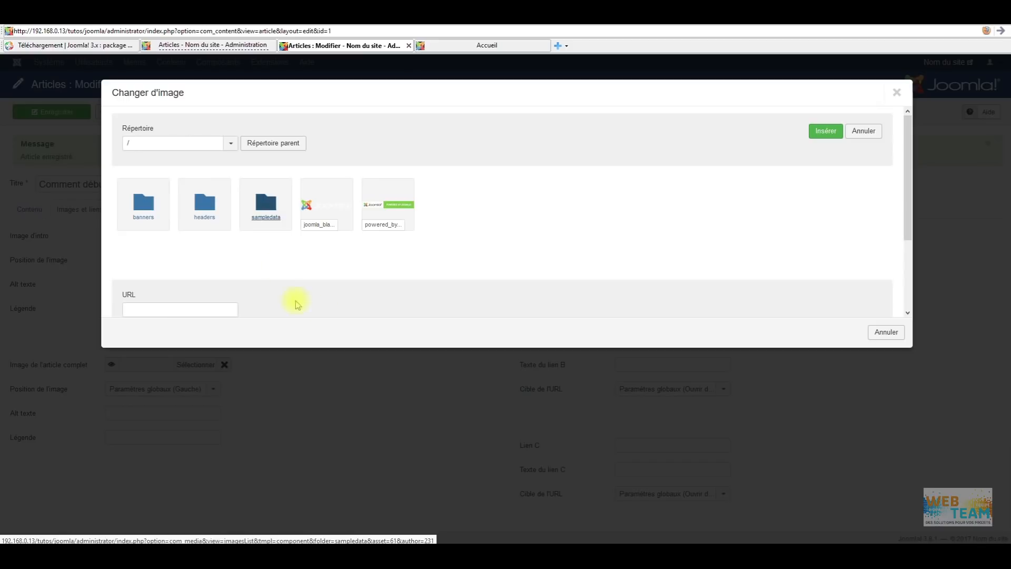
# Select powered_by.png and insert it as the article's intro image.
pyautogui.click(388, 207)
pyautogui.click(826, 131)
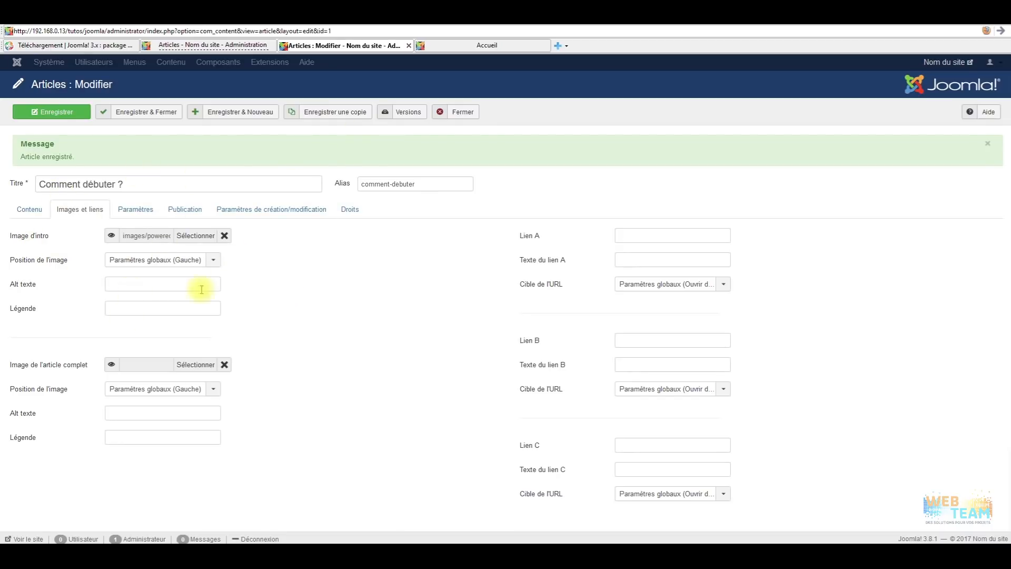
pyautogui.click(478, 45)
pyautogui.scroll(-3, 419, 316)
pyautogui.scroll(-1, 390, 342)
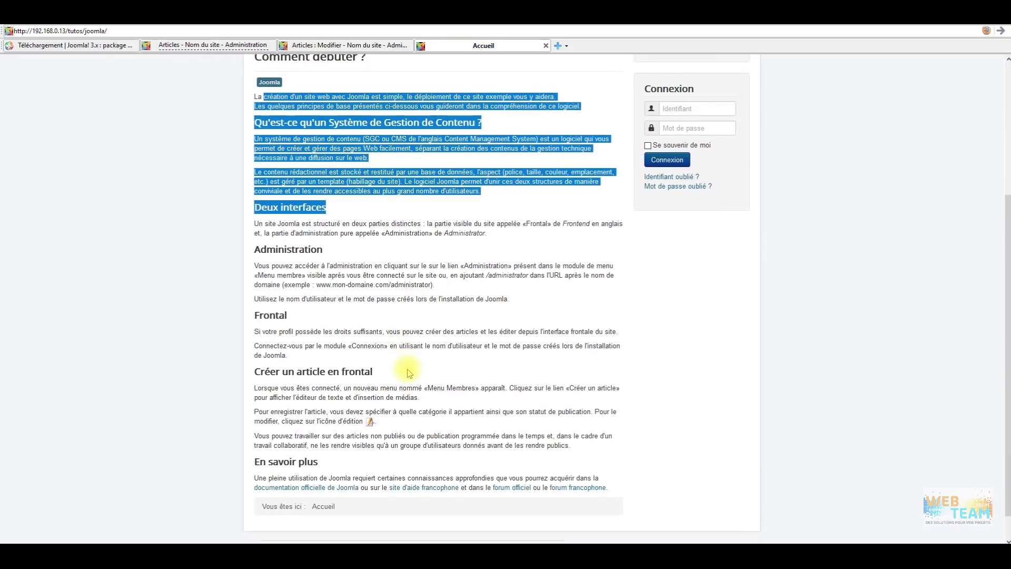
pyautogui.scroll(5, 394, 367)
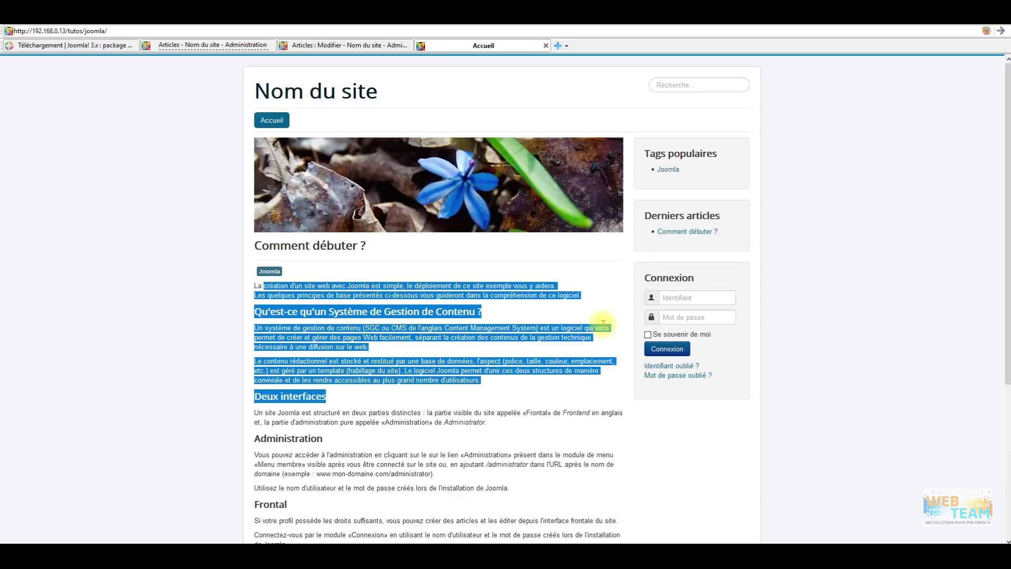
pyautogui.click(337, 46)
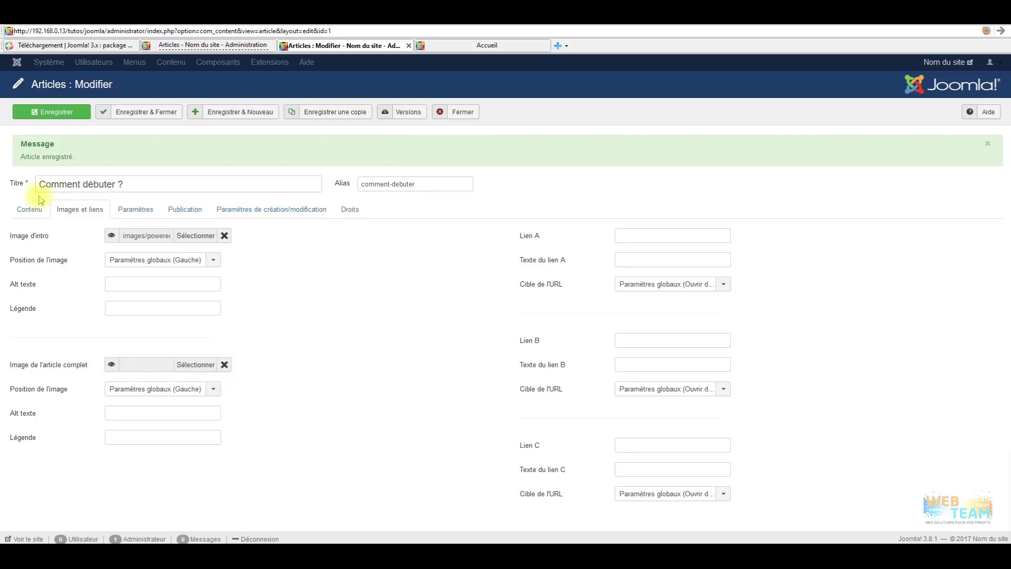
# Insert the joomla_black.png logo at the end of the article body and save the article.
pyautogui.click(29, 209)
pyautogui.scroll(-5, 239, 298)
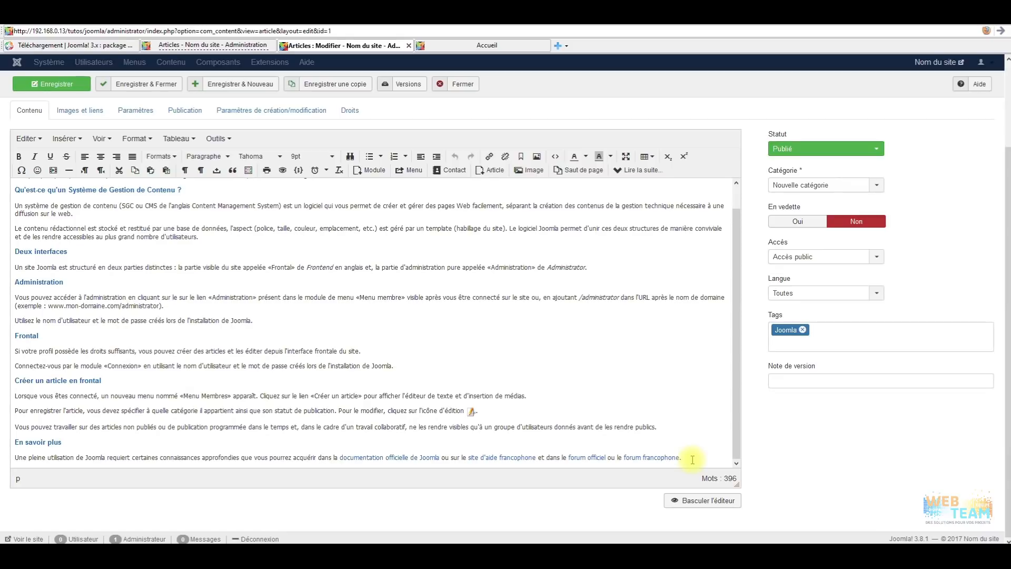
pyautogui.scroll(-2, 693, 459)
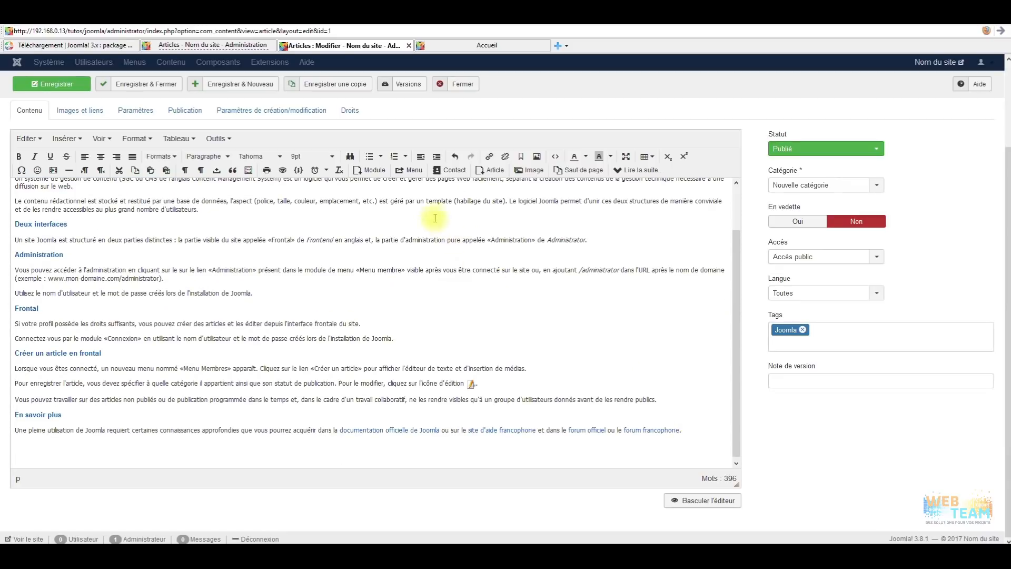
pyautogui.click(531, 170)
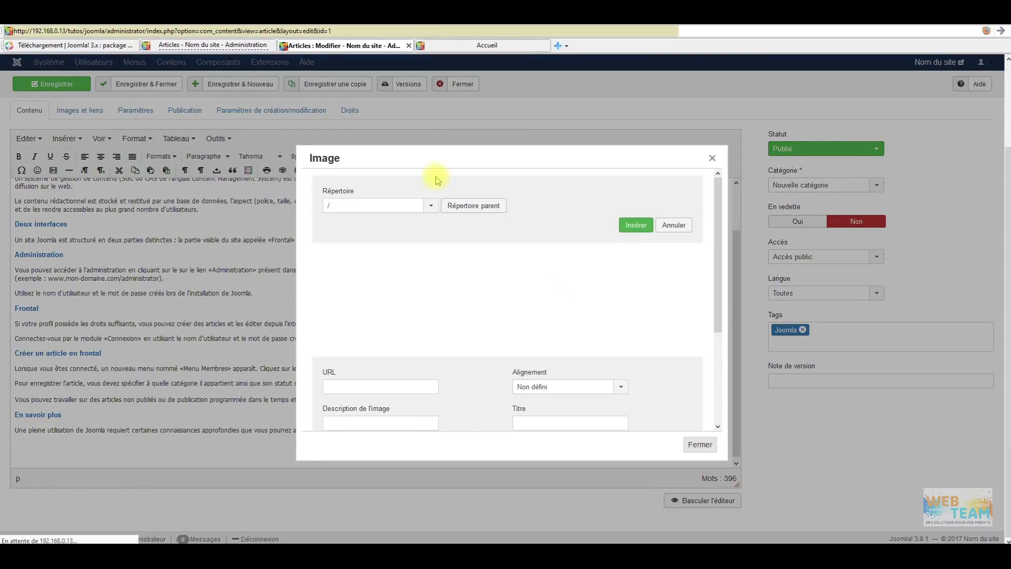
pyautogui.click(553, 285)
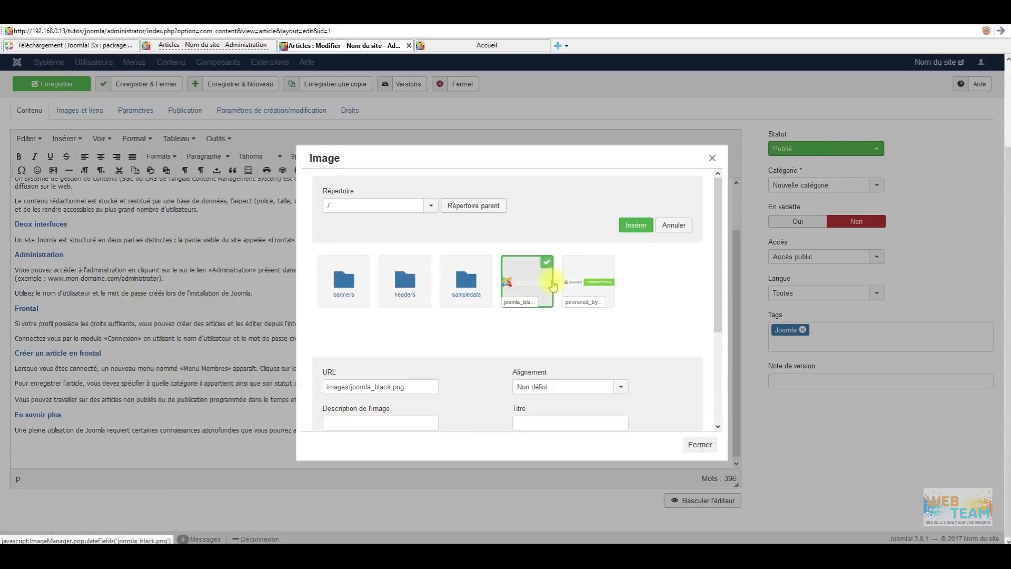
pyautogui.click(636, 225)
pyautogui.scroll(-1, 25, 430)
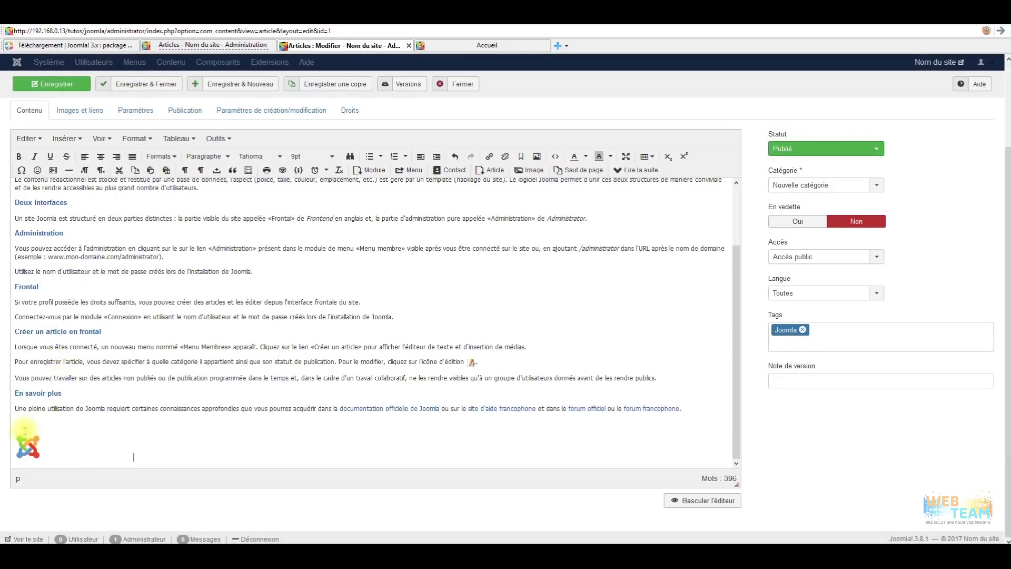
pyautogui.click(53, 83)
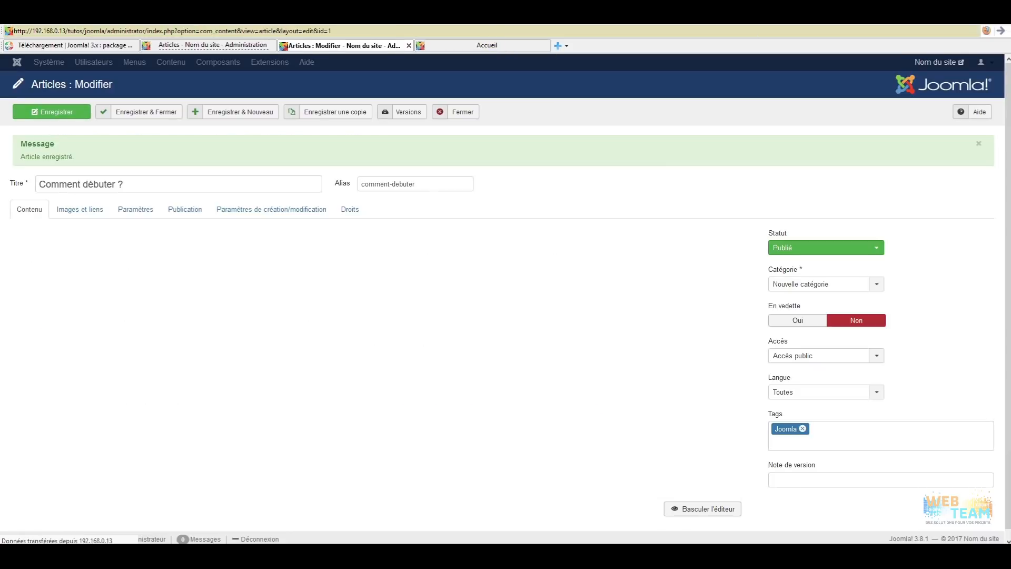
pyautogui.click(489, 47)
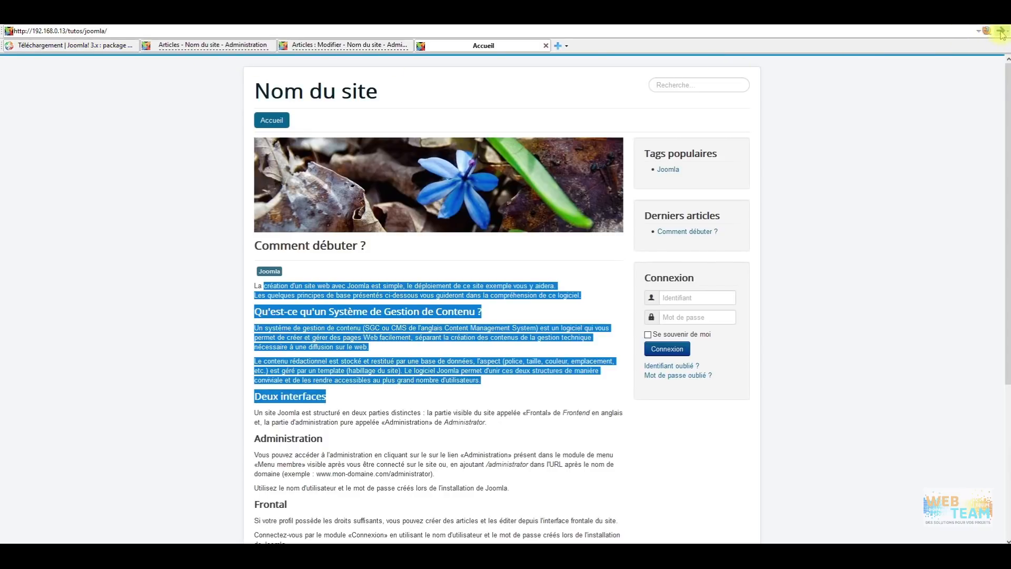
pyautogui.scroll(-5, 535, 334)
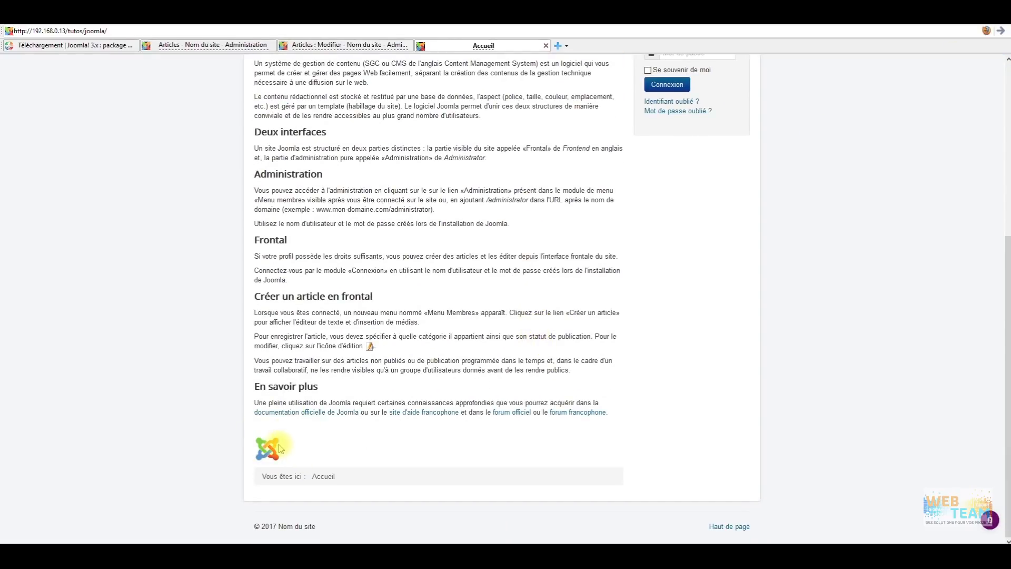
pyautogui.click(340, 47)
pyautogui.scroll(-3, 255, 346)
pyautogui.moveTo(266, 230); pyautogui.dragTo(30, 443)
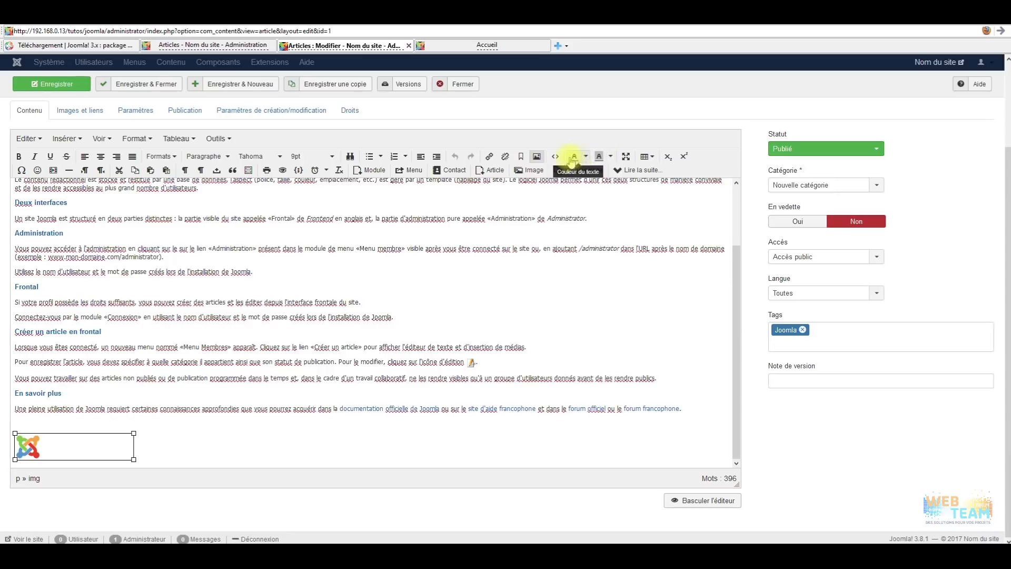
pyautogui.click(555, 157)
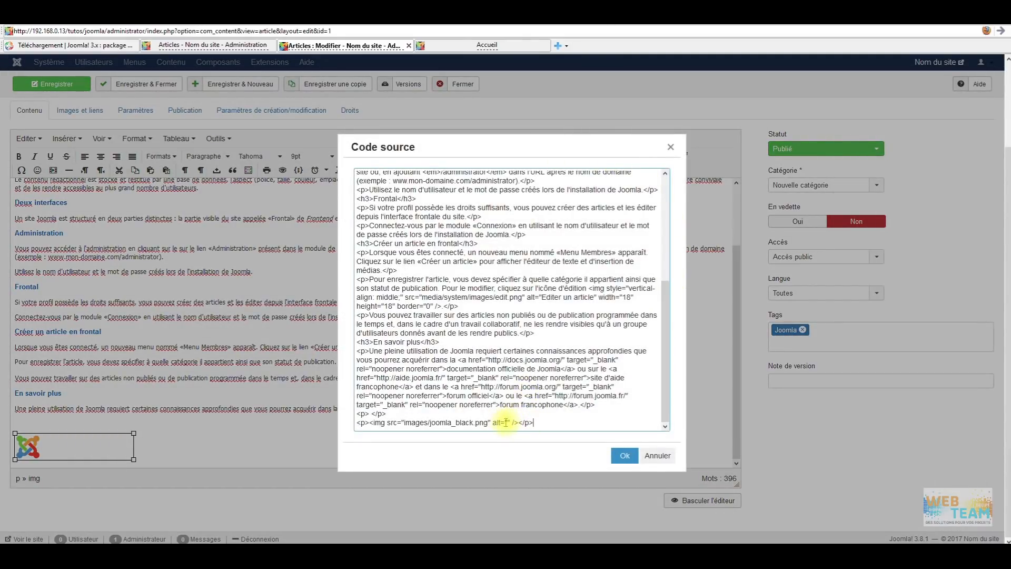
pyautogui.click(671, 148)
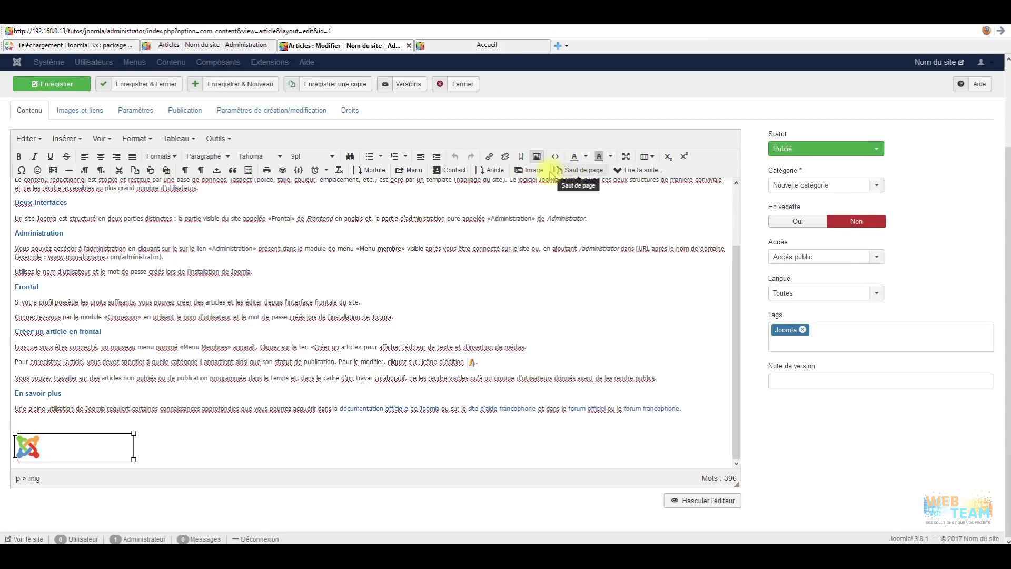
pyautogui.click(527, 170)
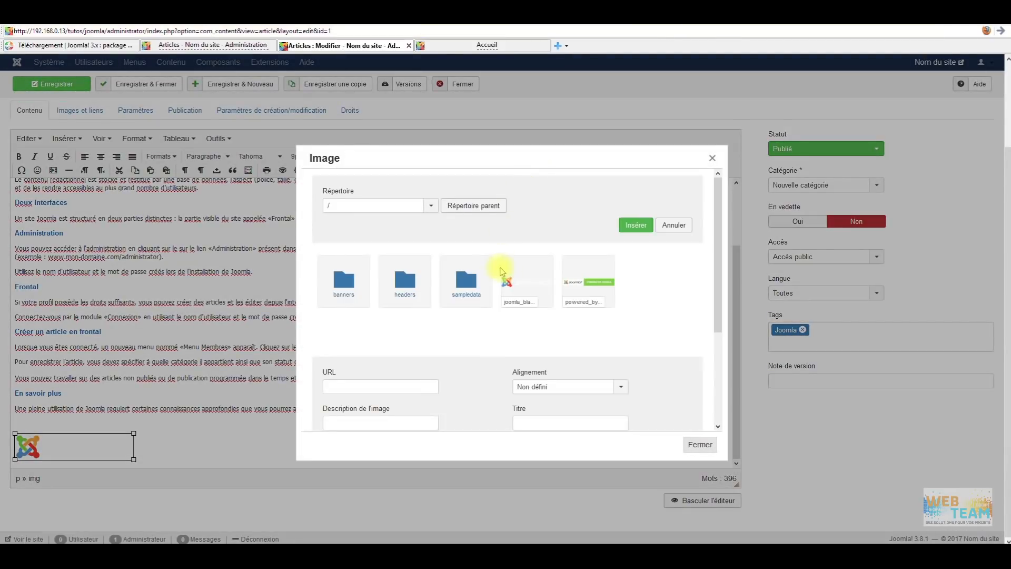
pyautogui.scroll(-3, 568, 288)
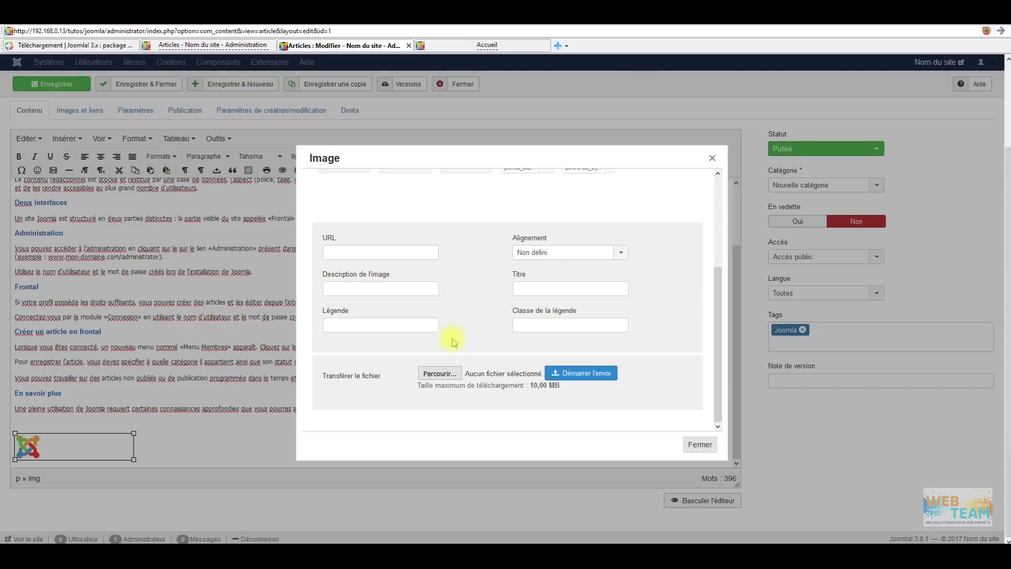
pyautogui.click(713, 159)
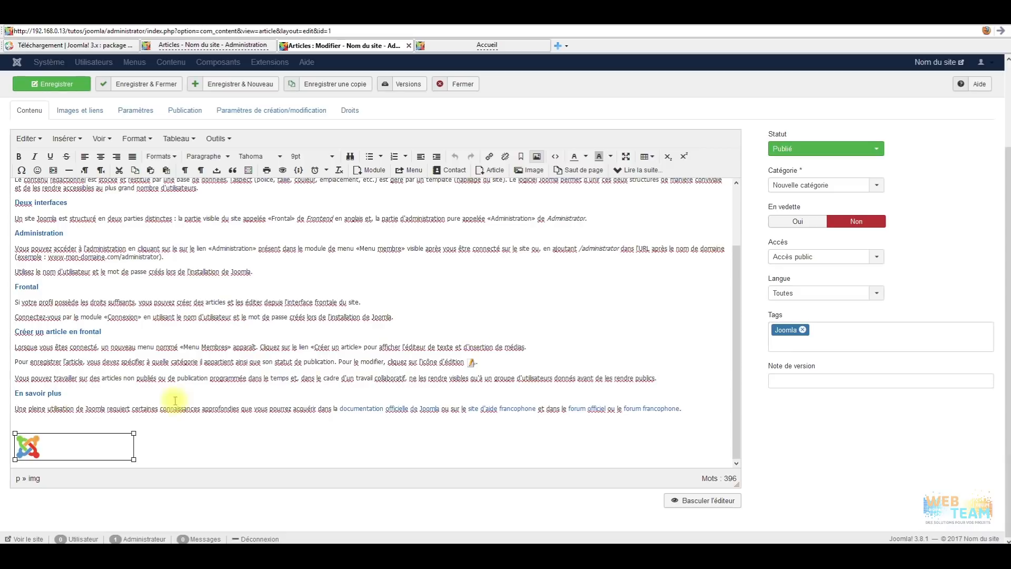
pyautogui.scroll(3, 316, 392)
pyautogui.scroll(3, 327, 387)
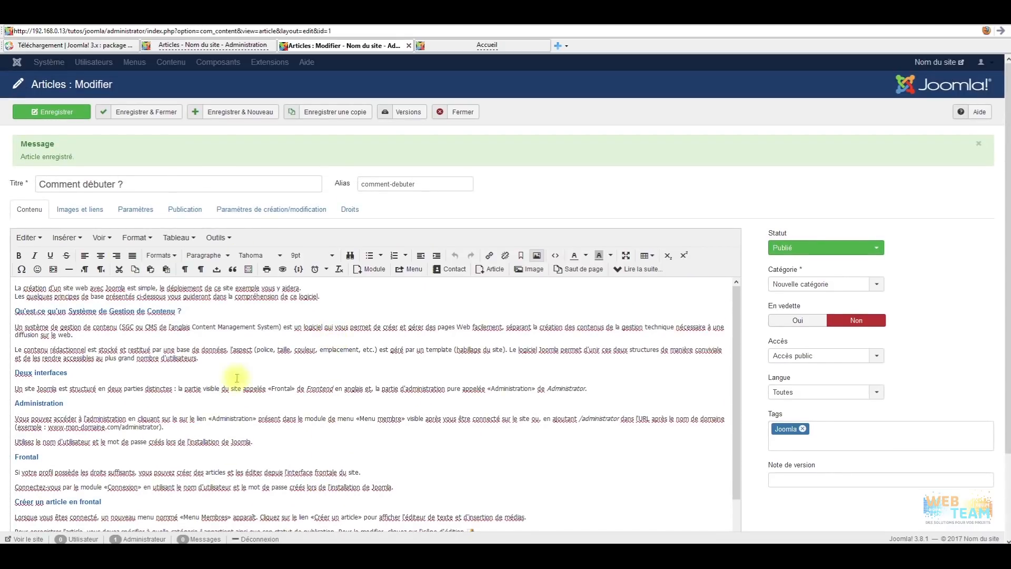
# Review the article's Images et liens and display parameter settings.
pyautogui.click(96, 210)
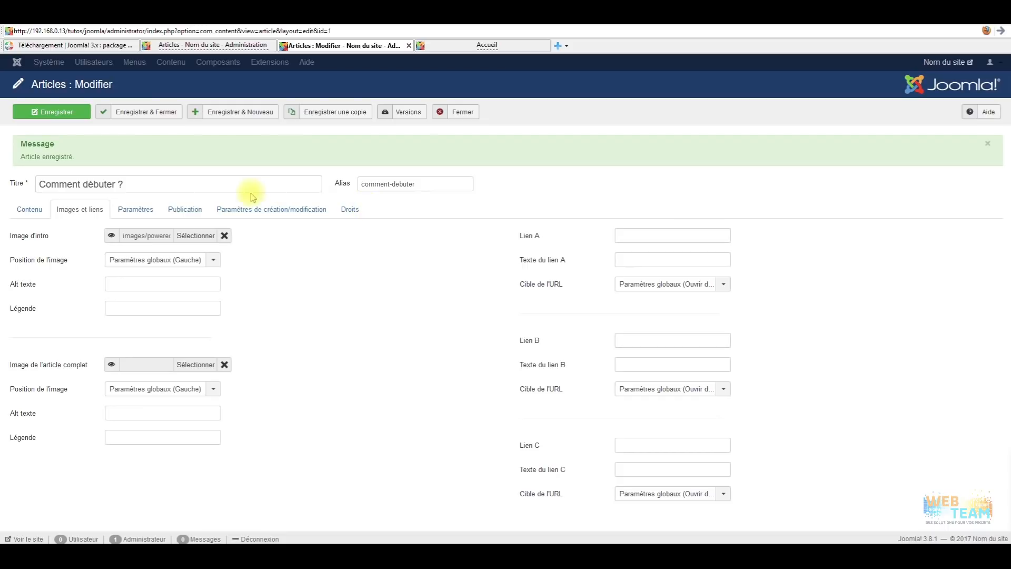
pyautogui.click(135, 209)
pyautogui.scroll(-3, 282, 260)
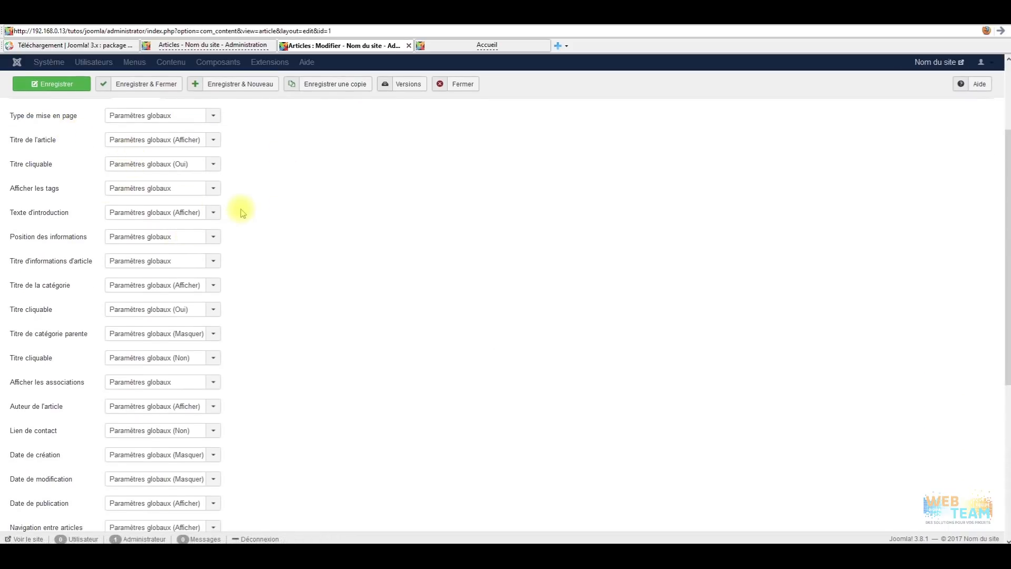
pyautogui.scroll(-5, 242, 211)
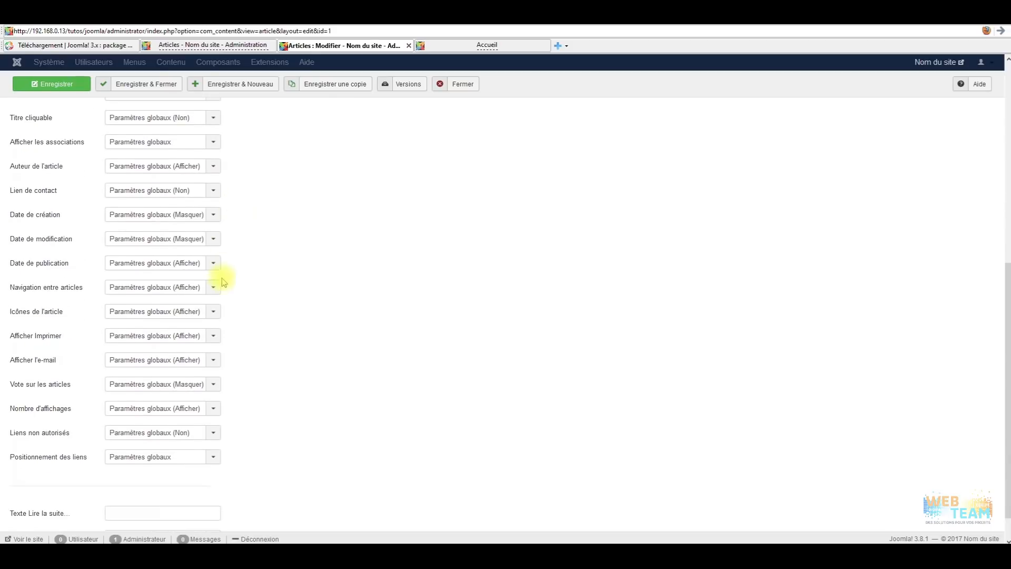
pyautogui.scroll(6, 258, 432)
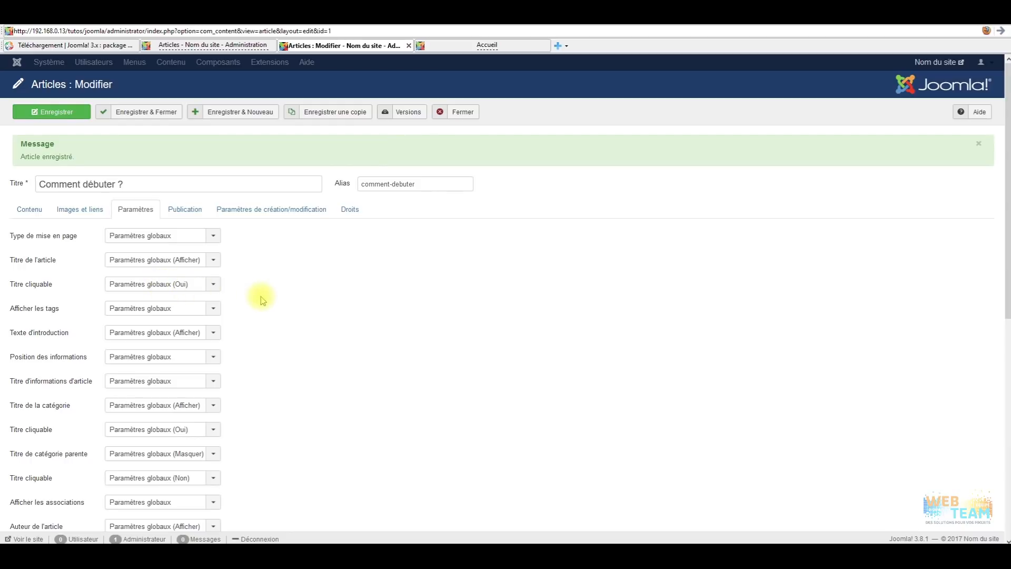
# Inspect the Publication, creation/modification options and Droits permissions unchanged, then go back to Contenu.
pyautogui.click(185, 209)
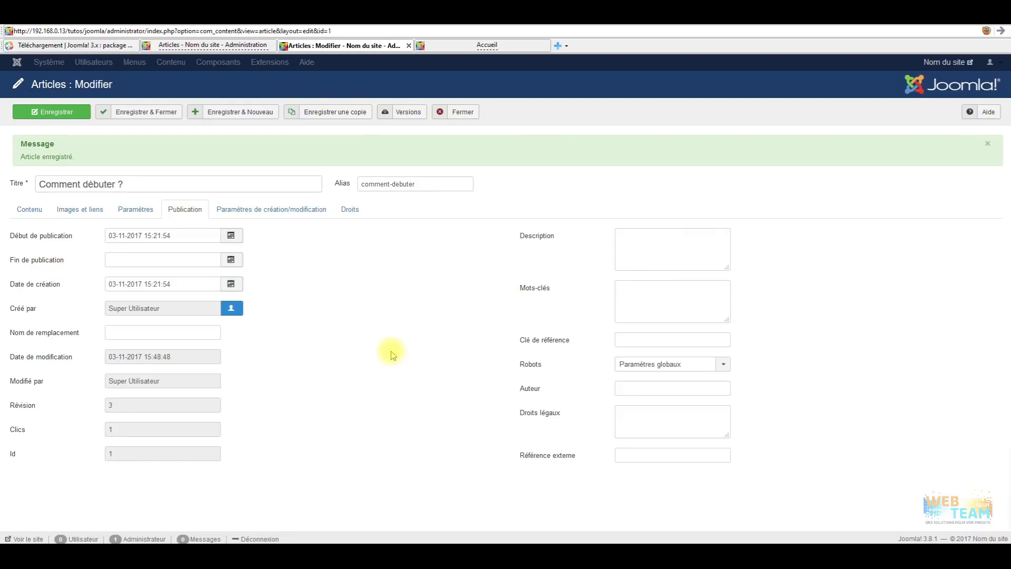
pyautogui.click(279, 211)
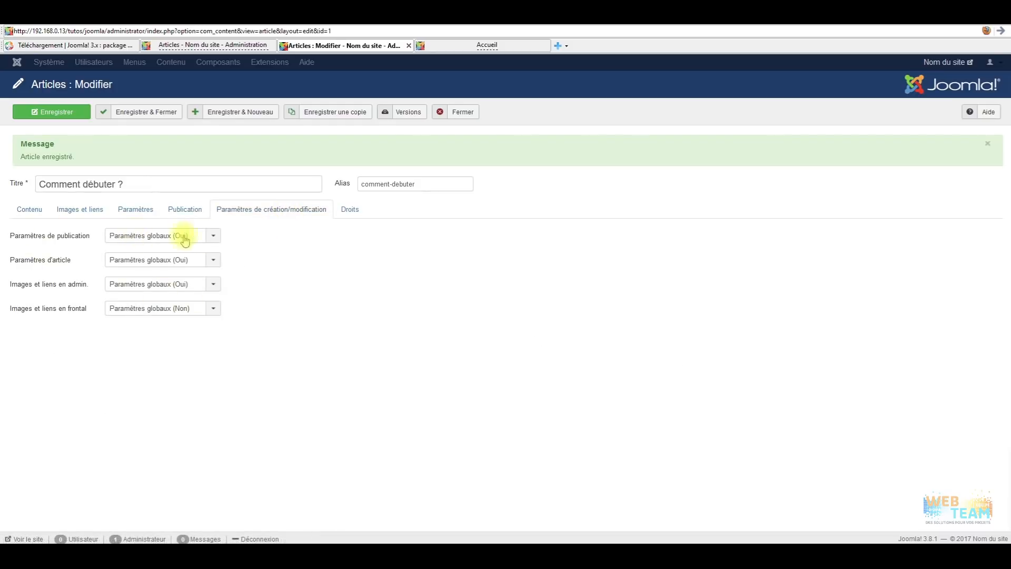
pyautogui.click(204, 237)
pyautogui.click(266, 243)
pyautogui.click(182, 260)
pyautogui.click(272, 266)
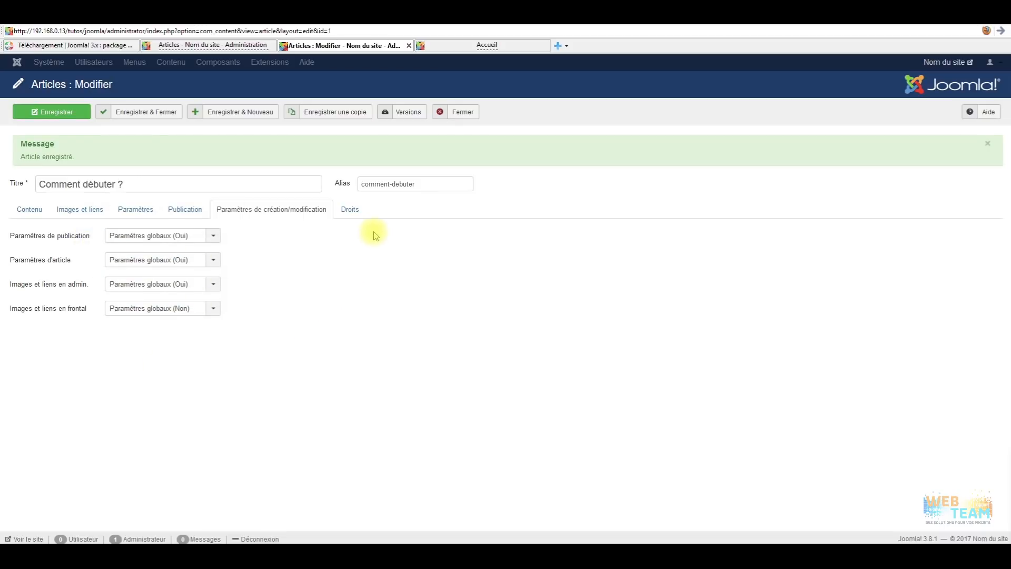
pyautogui.click(351, 210)
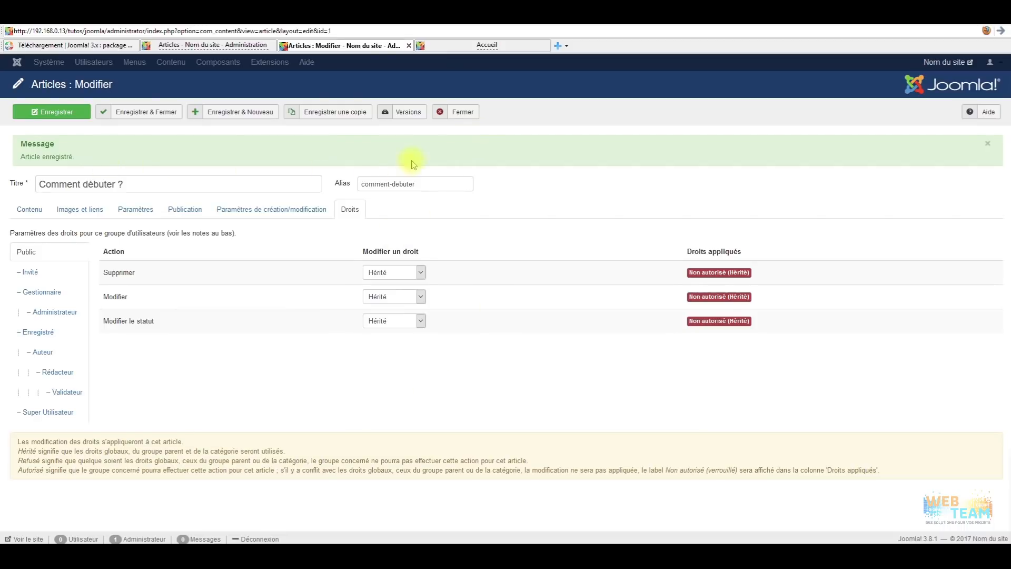
pyautogui.click(29, 210)
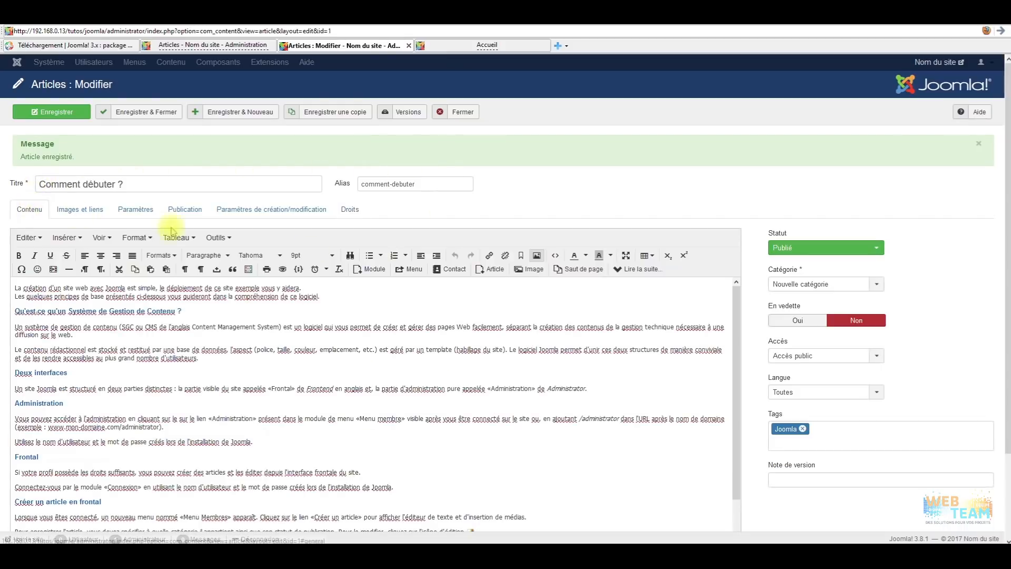
pyautogui.click(818, 360)
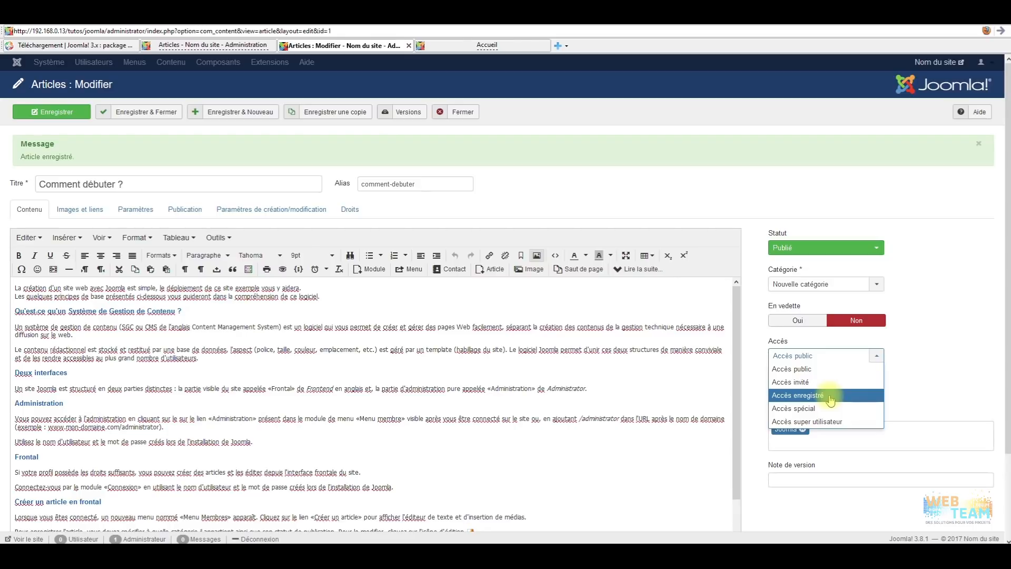
pyautogui.click(922, 376)
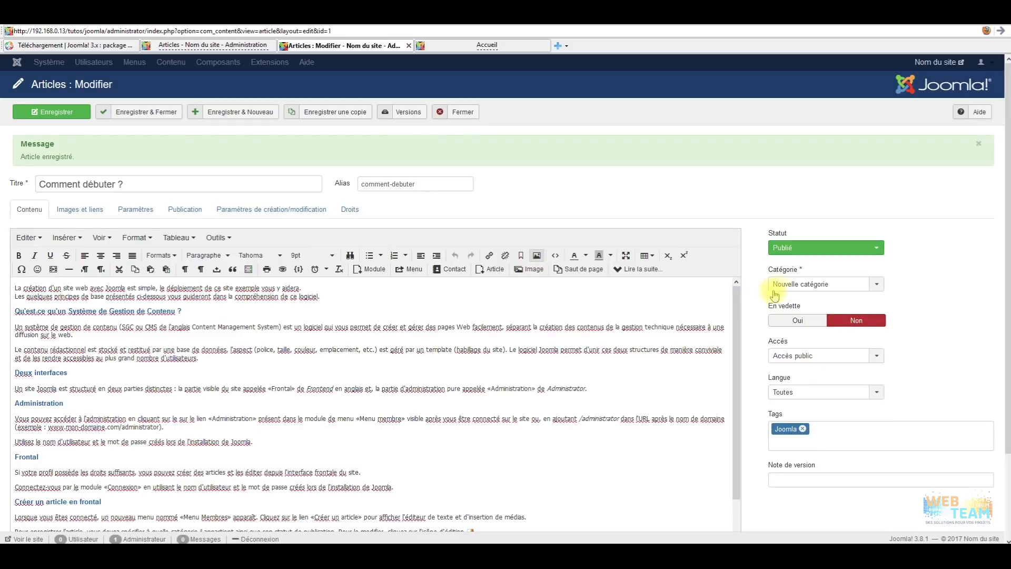
pyautogui.scroll(-2, 848, 405)
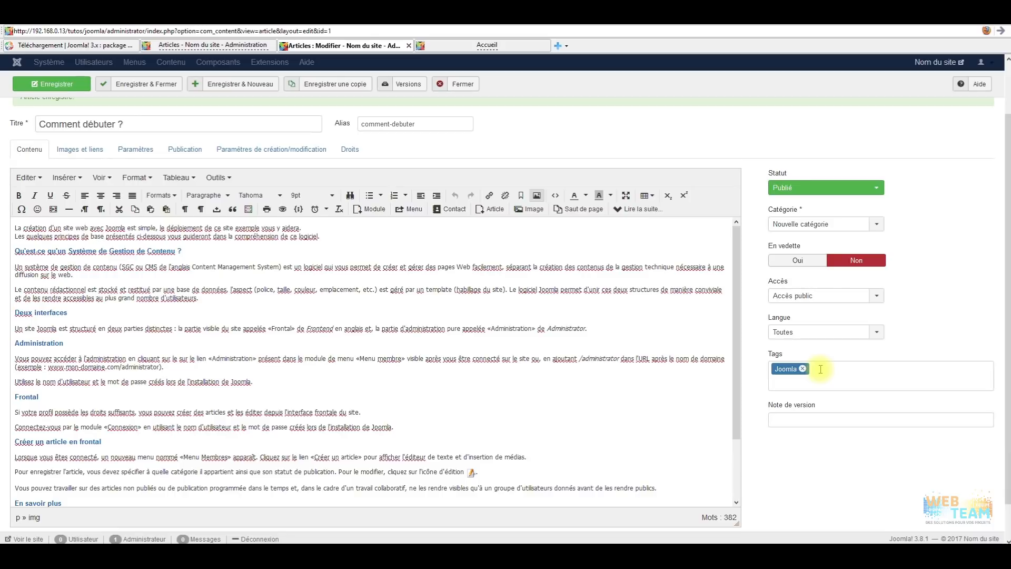
pyautogui.click(867, 224)
pyautogui.click(917, 221)
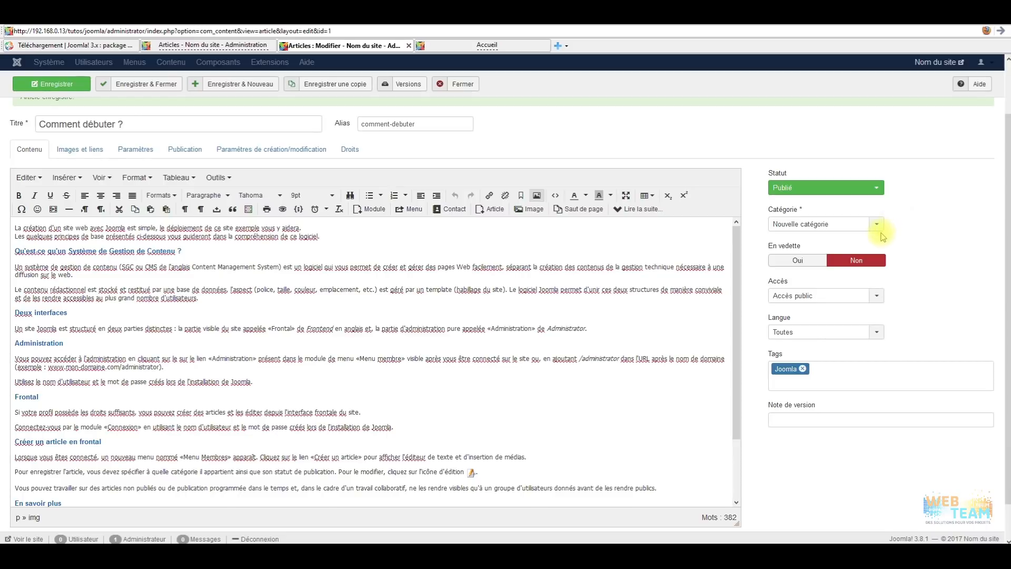
pyautogui.scroll(2, 533, 382)
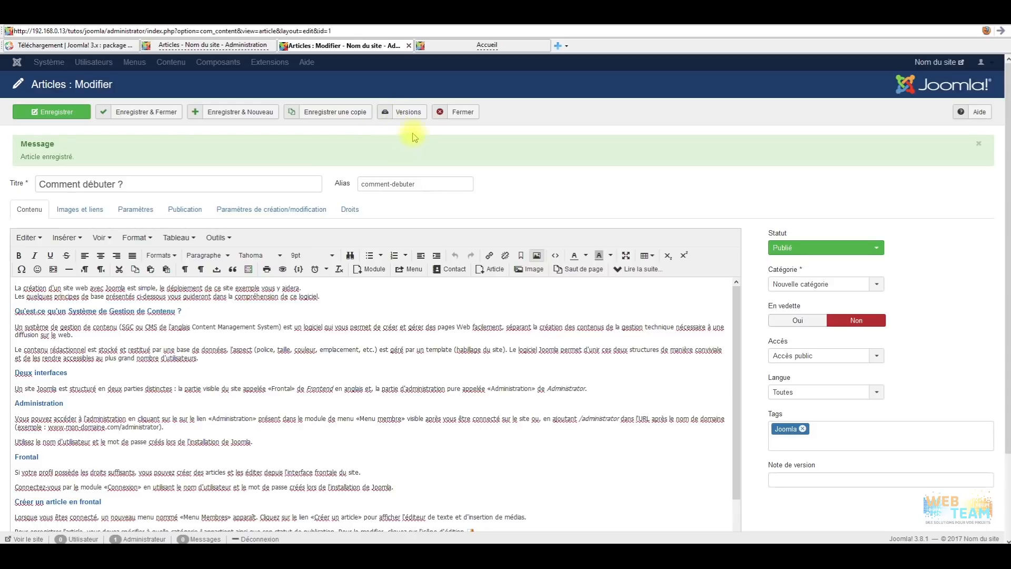
# Look over the article's version history, then close the article back to the filtered Articles list.
pyautogui.click(408, 112)
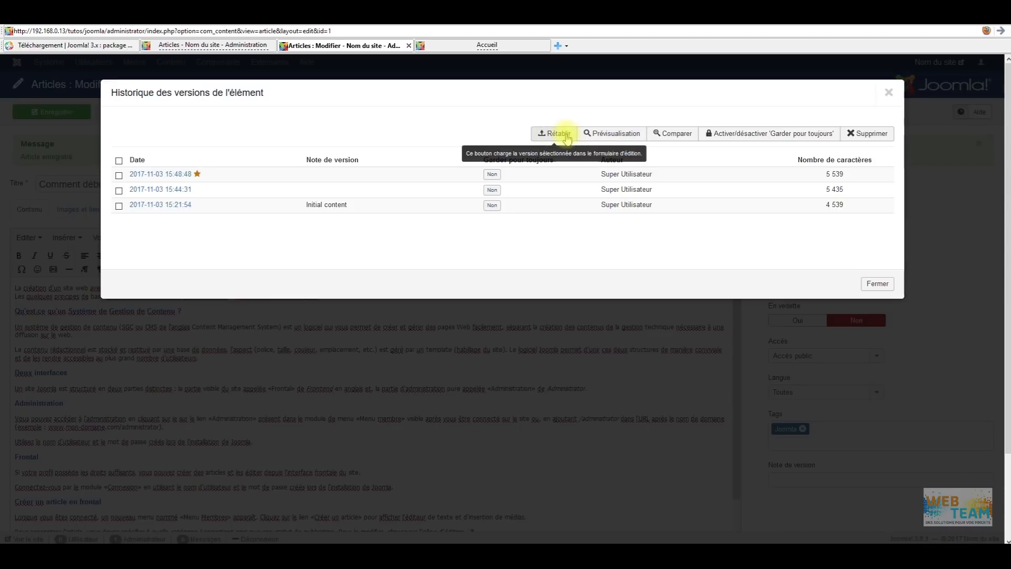
pyautogui.click(888, 92)
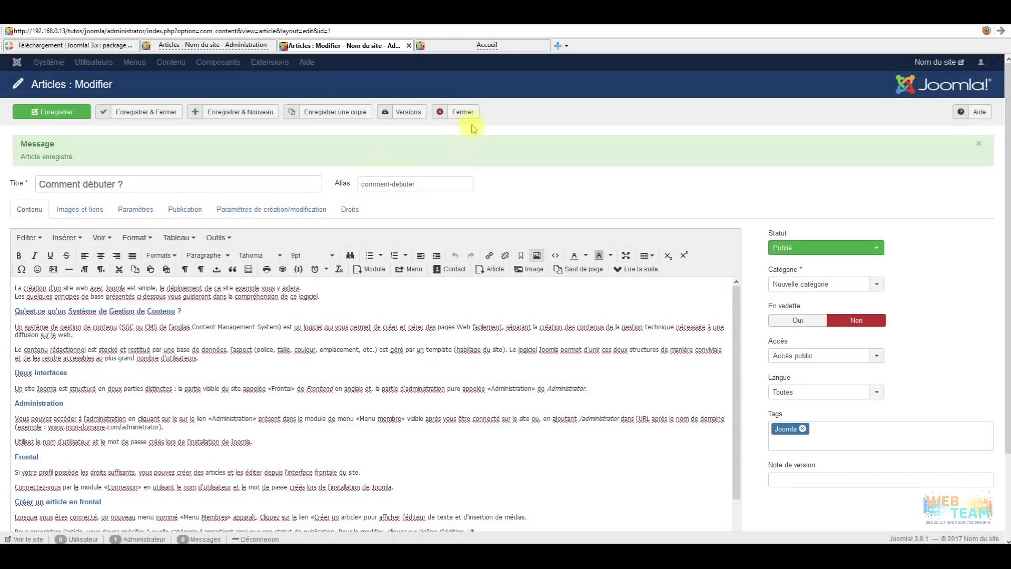
pyautogui.click(464, 113)
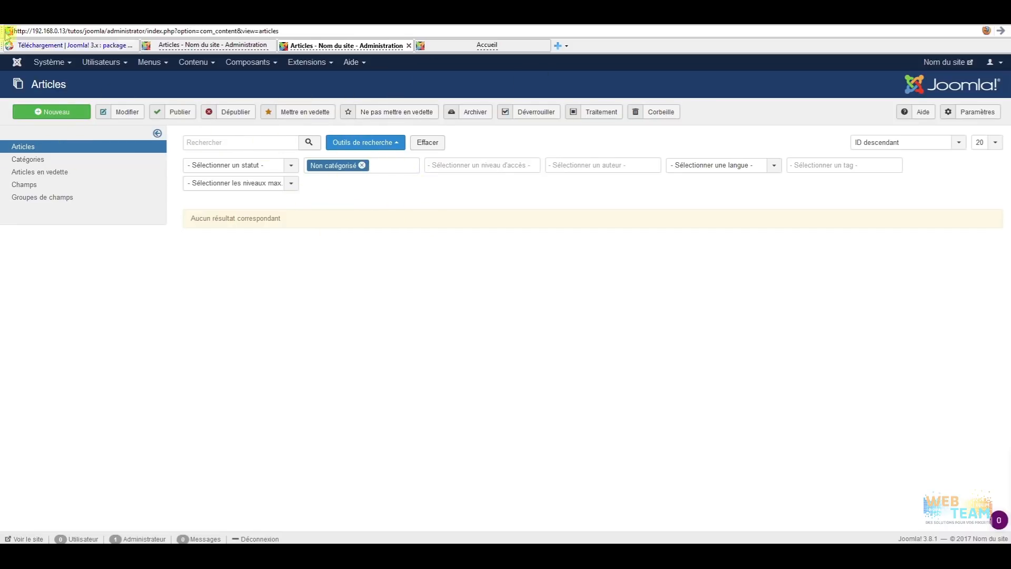
# Open the Articles options, back out to the article list, then reopen them.
pyautogui.click(979, 113)
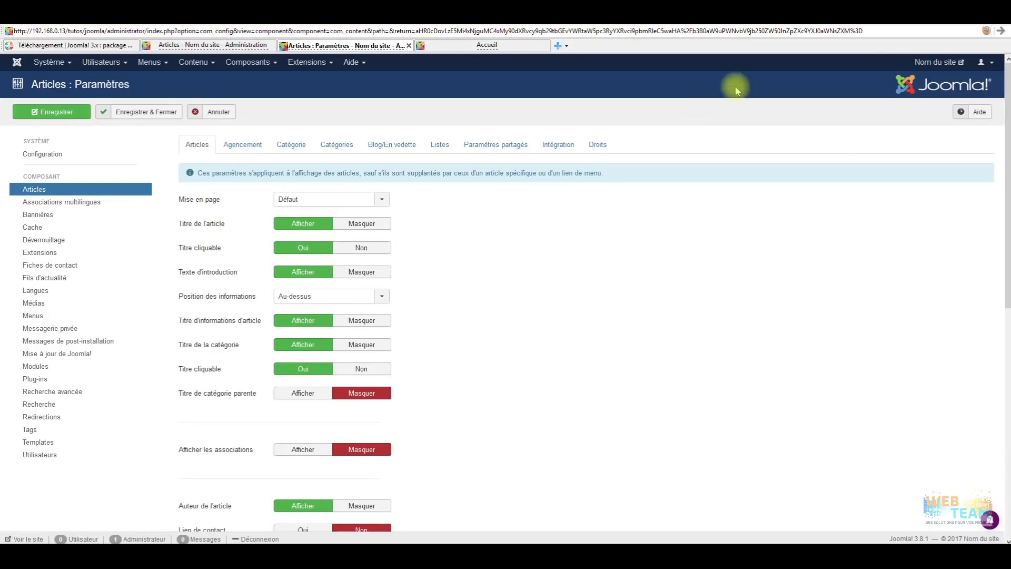
pyautogui.click(205, 112)
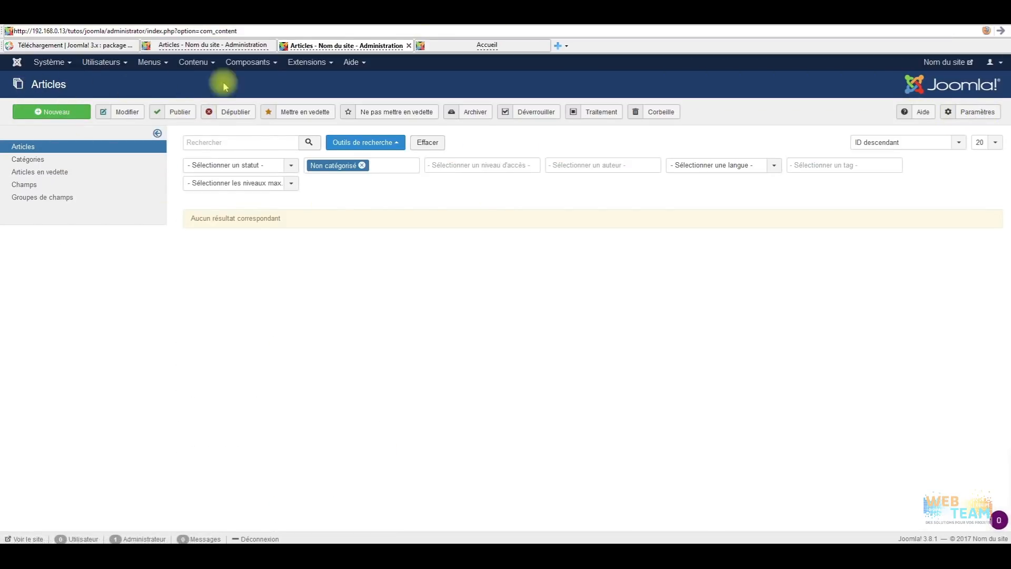
pyautogui.click(192, 65)
pyautogui.click(199, 78)
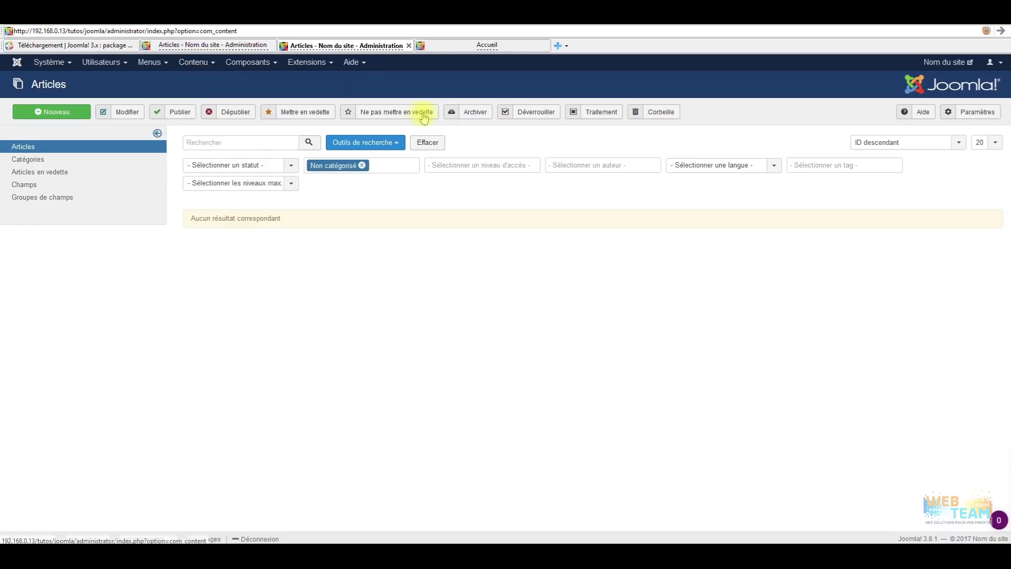
pyautogui.click(977, 112)
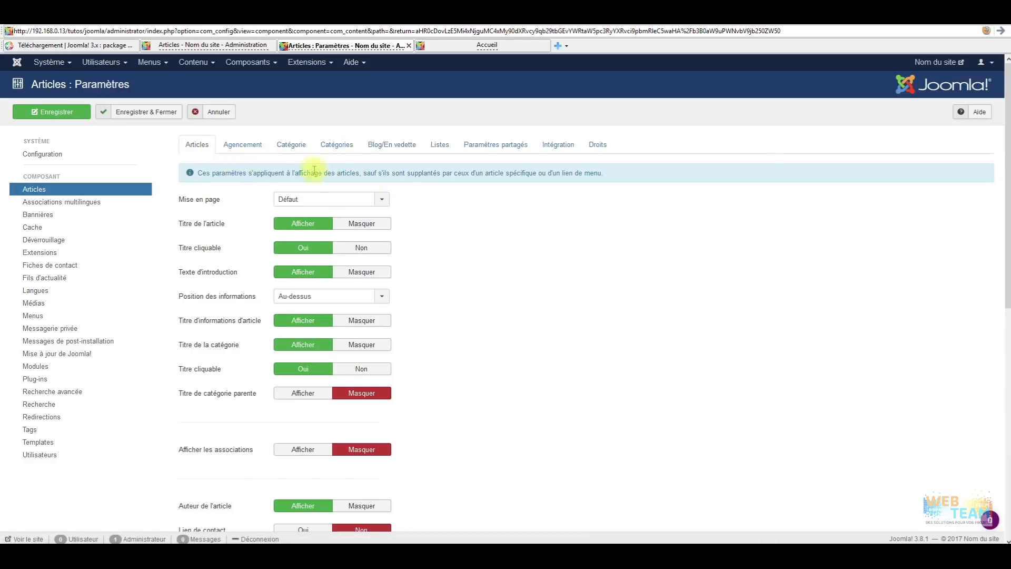
# Browse the Catégories, Blog/En vedette, Listes, Paramètres partagés, Intégration and Droits tabs.
pyautogui.click(338, 143)
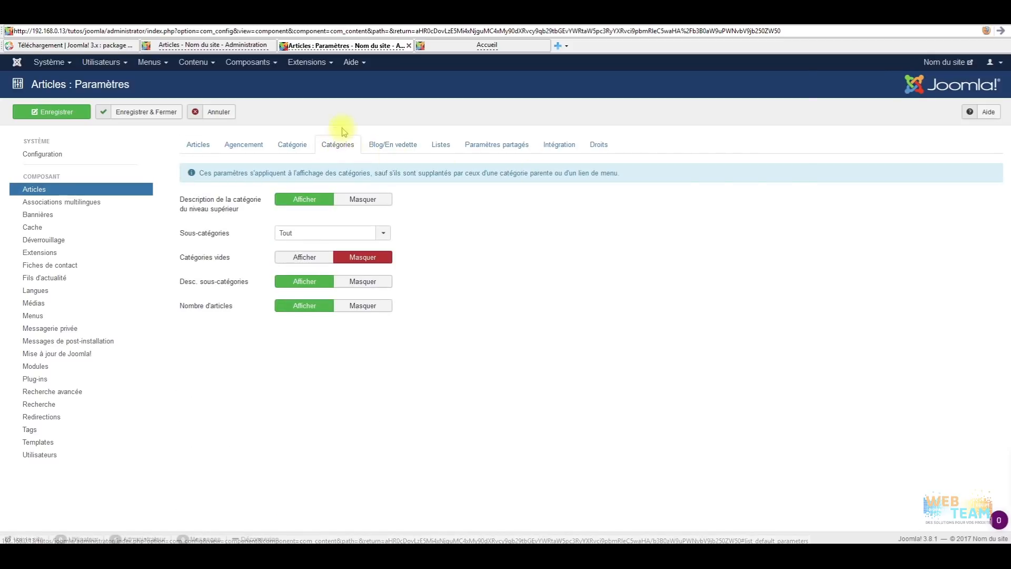
pyautogui.click(416, 147)
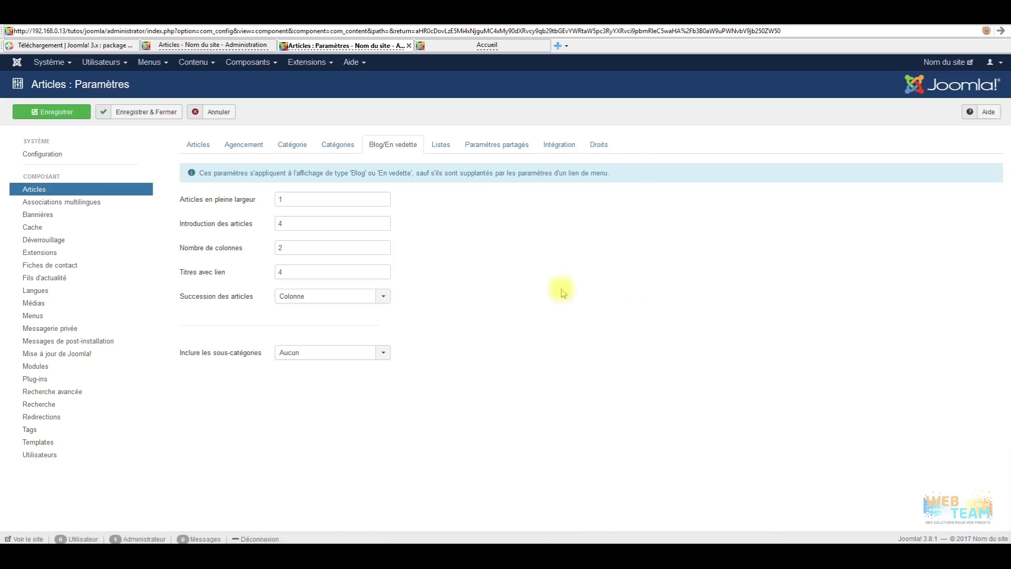
pyautogui.click(441, 144)
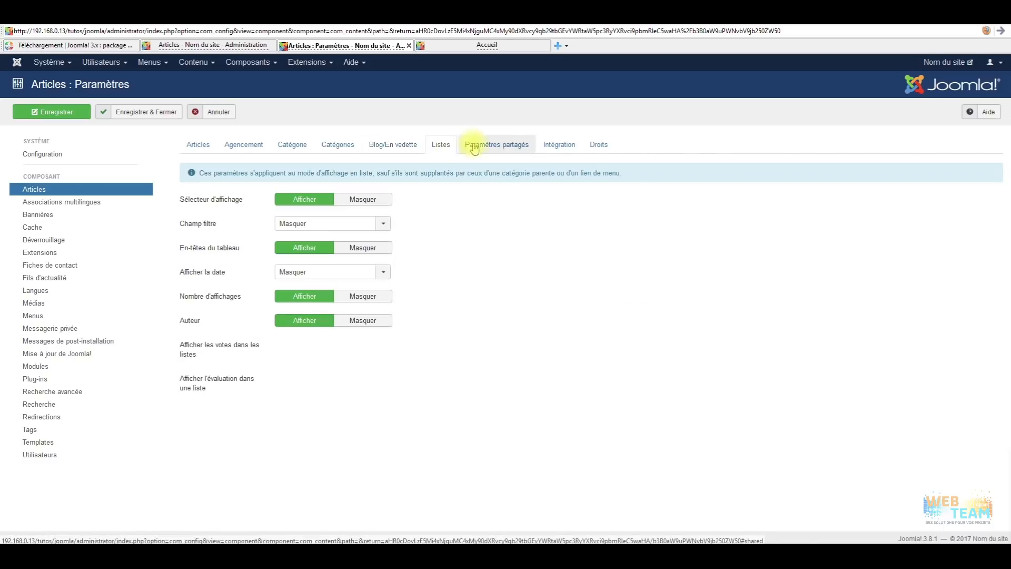
pyautogui.click(519, 148)
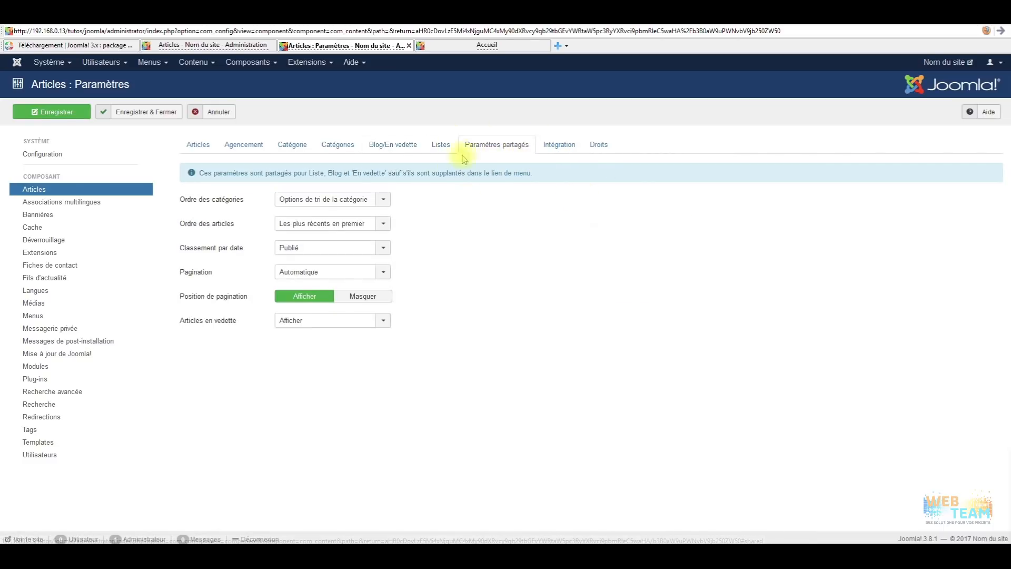
pyautogui.click(566, 149)
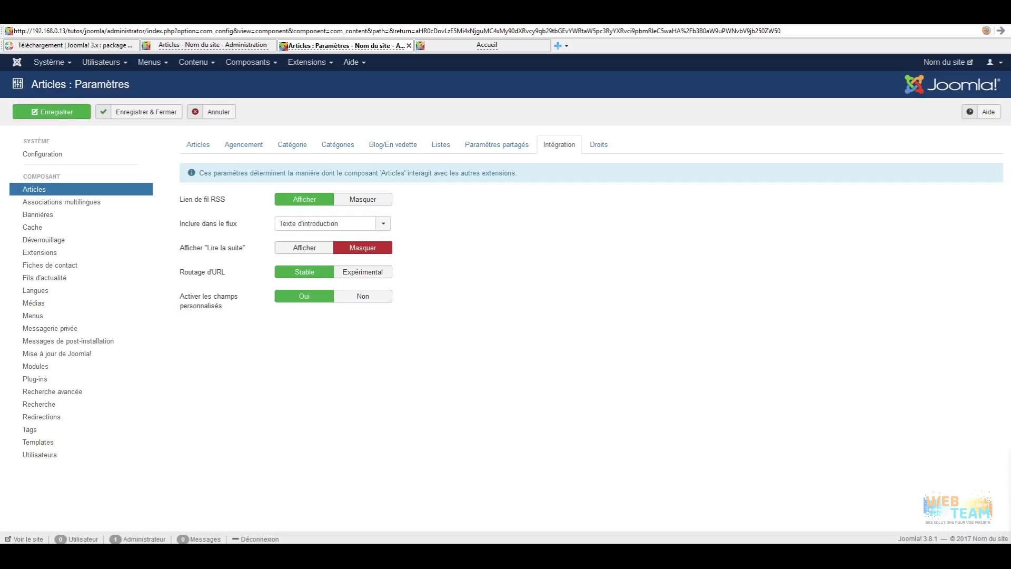
pyautogui.click(611, 146)
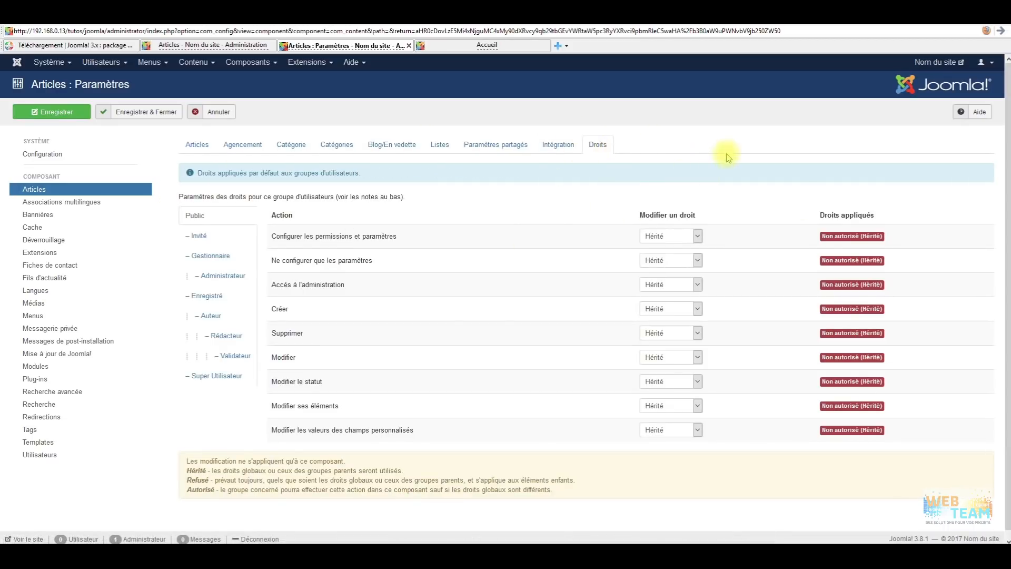
# Cancel the Articles options and drop the Non catégorisé filter so Comment débuter ? appears.
pyautogui.click(226, 121)
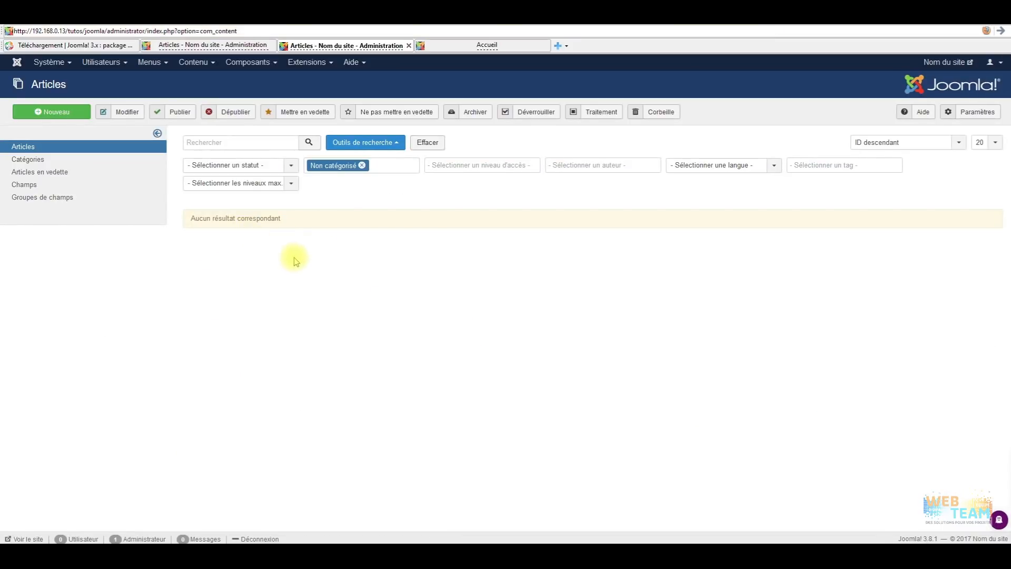
pyautogui.click(49, 149)
pyautogui.click(362, 165)
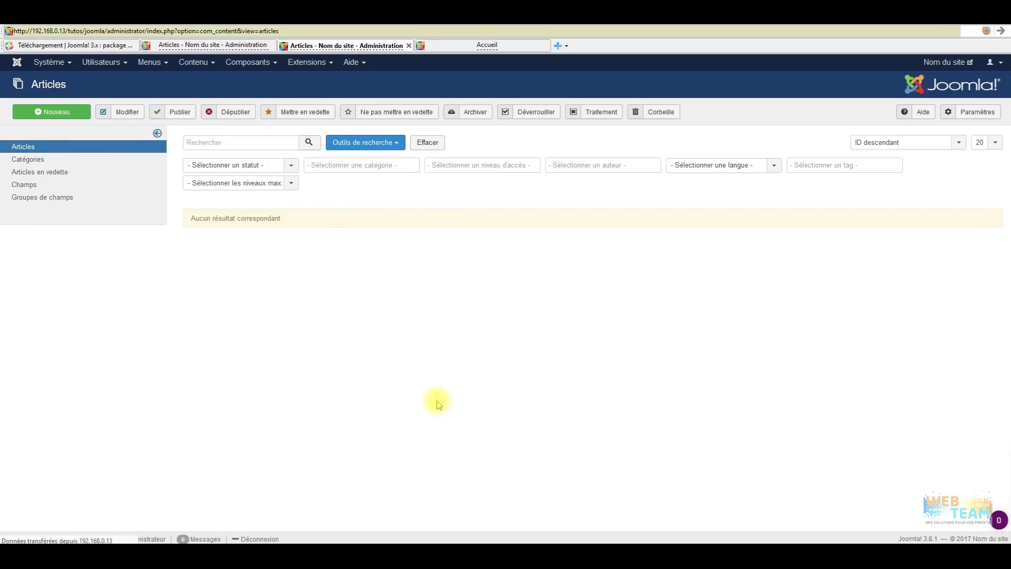
pyautogui.click(389, 148)
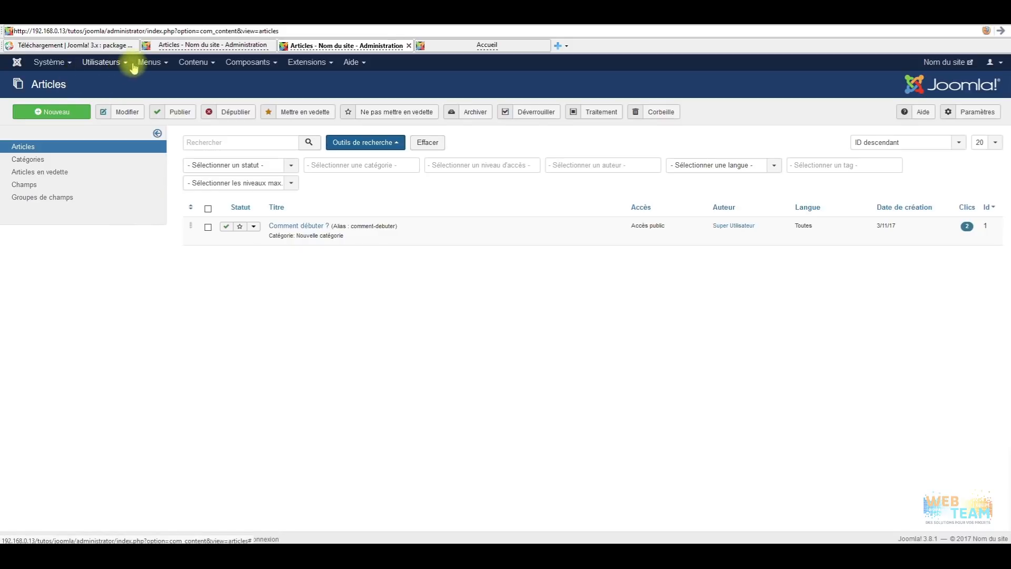
# Go to Menu principal's links, glance at the site front page, and start a new menu link.
pyautogui.click(163, 65)
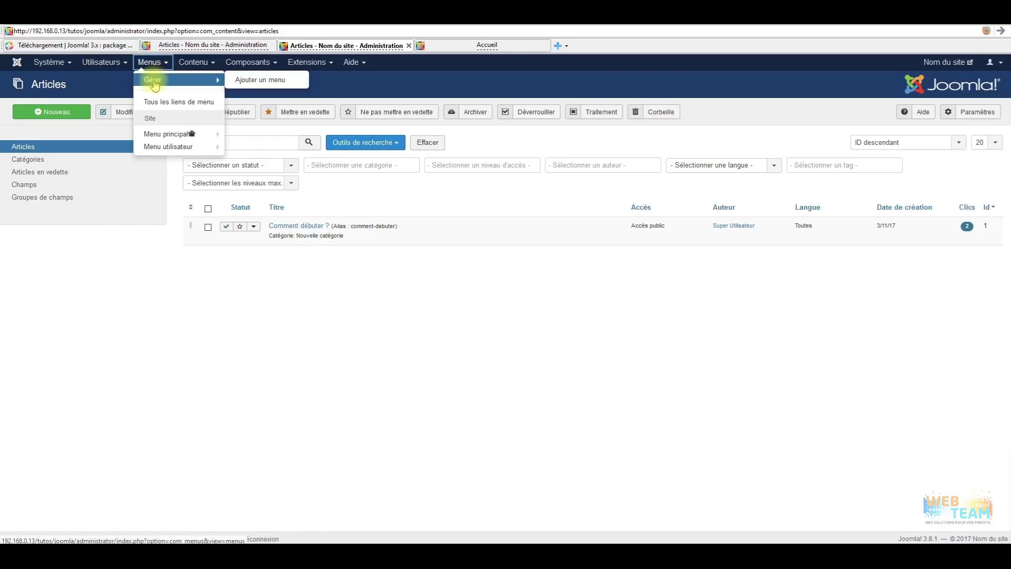
pyautogui.click(163, 134)
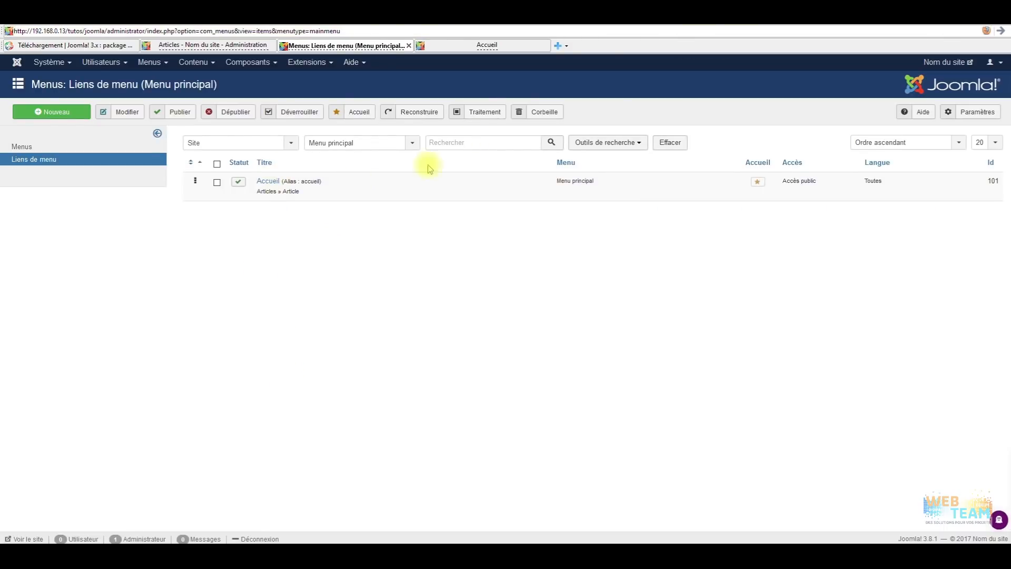
pyautogui.click(490, 47)
pyautogui.scroll(10, 316, 253)
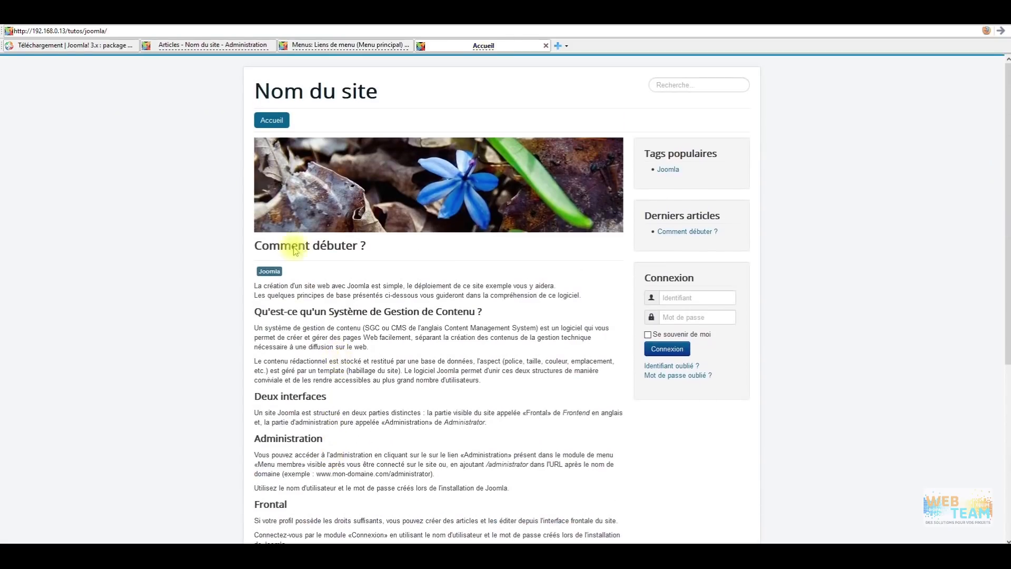
pyautogui.click(340, 46)
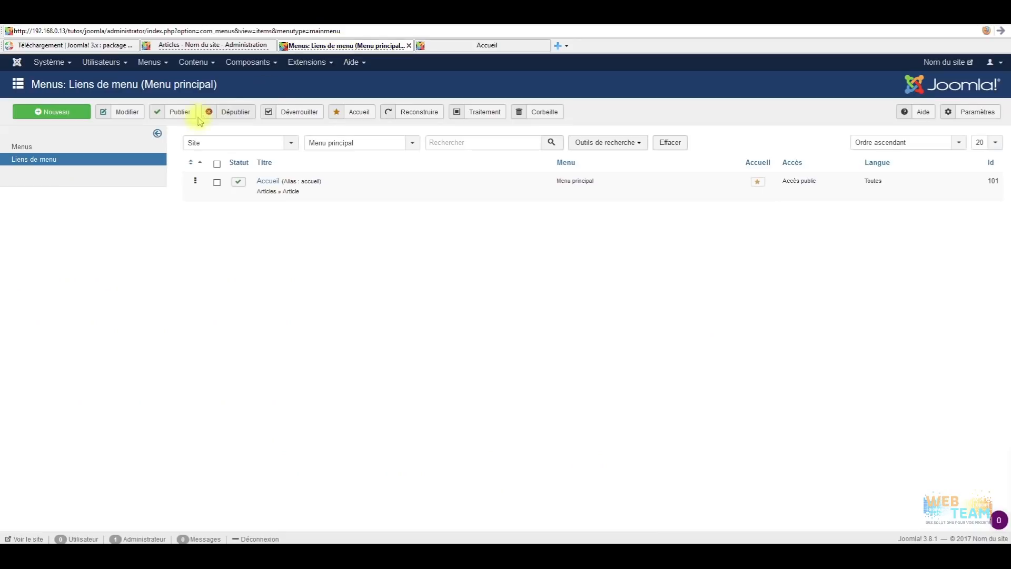
pyautogui.click(60, 112)
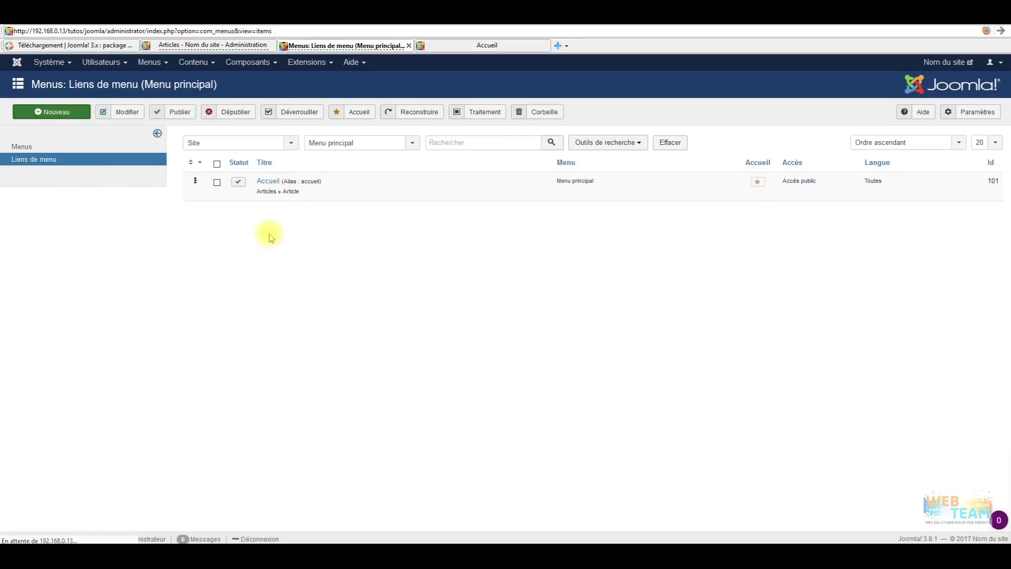
# Title the new link 'Blog' and set its type to Articles > Blog d'une catégorie.
pyautogui.click(140, 145)
pyautogui.write('Blog')
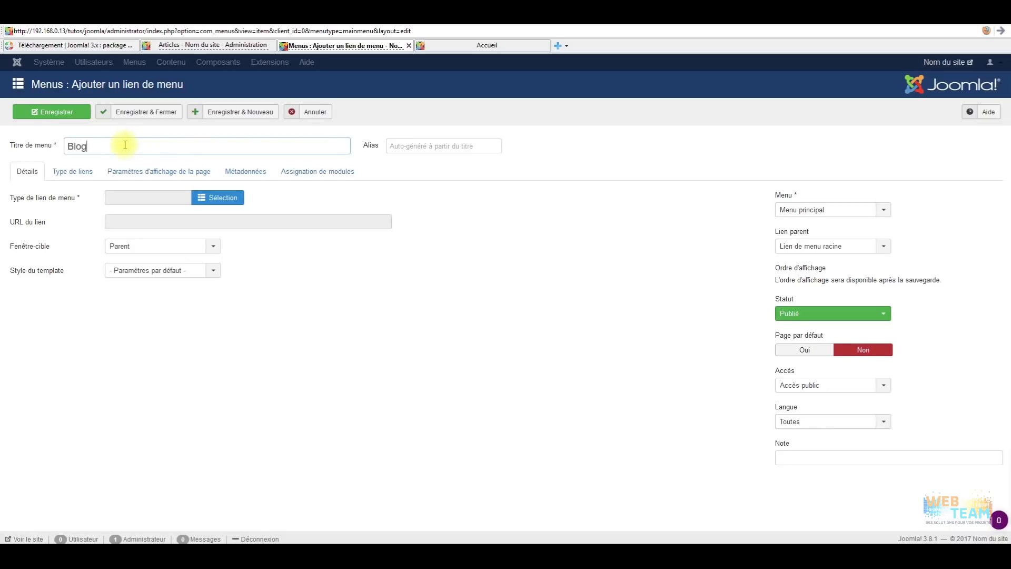
pyautogui.click(220, 197)
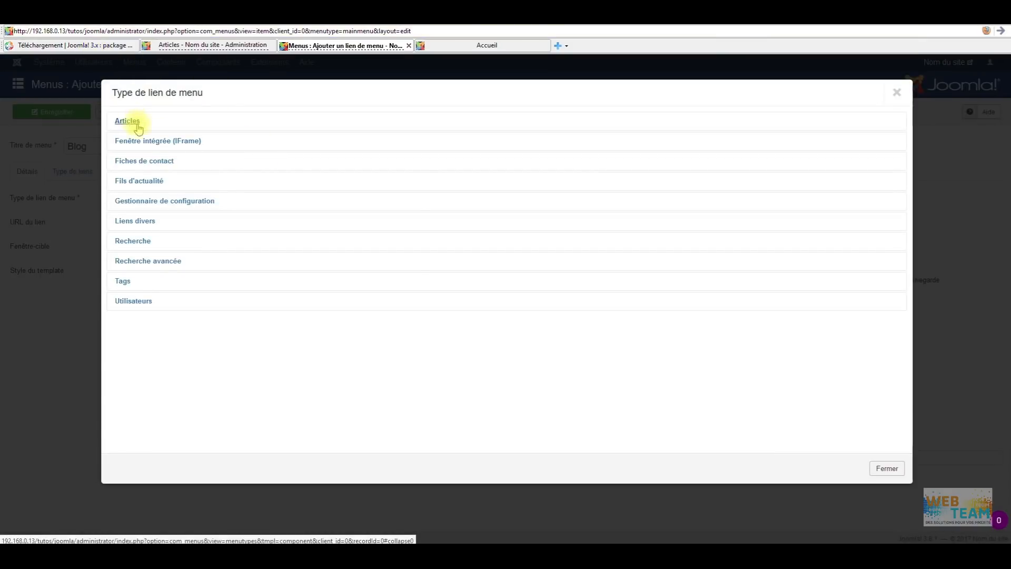
pyautogui.click(138, 124)
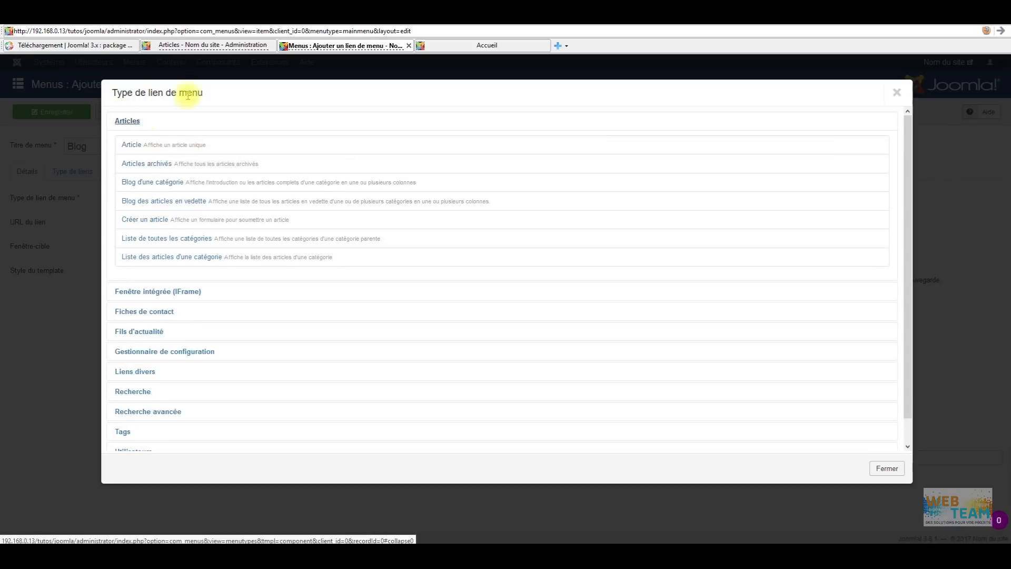
pyautogui.click(172, 187)
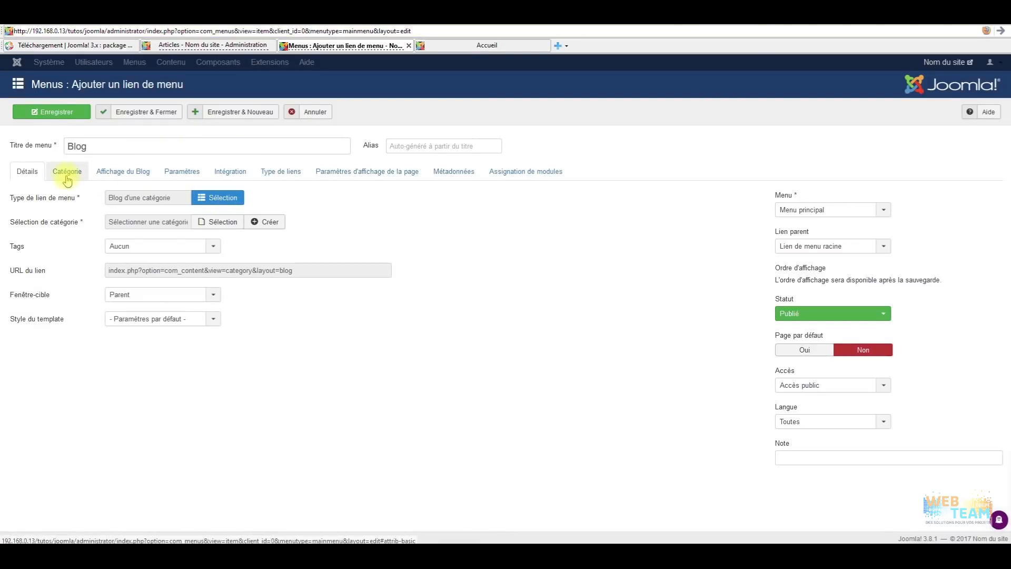
# Choose Nouvelle catégorie as the Blog link's category, leaving no tag selected.
pyautogui.click(67, 178)
pyautogui.click(24, 172)
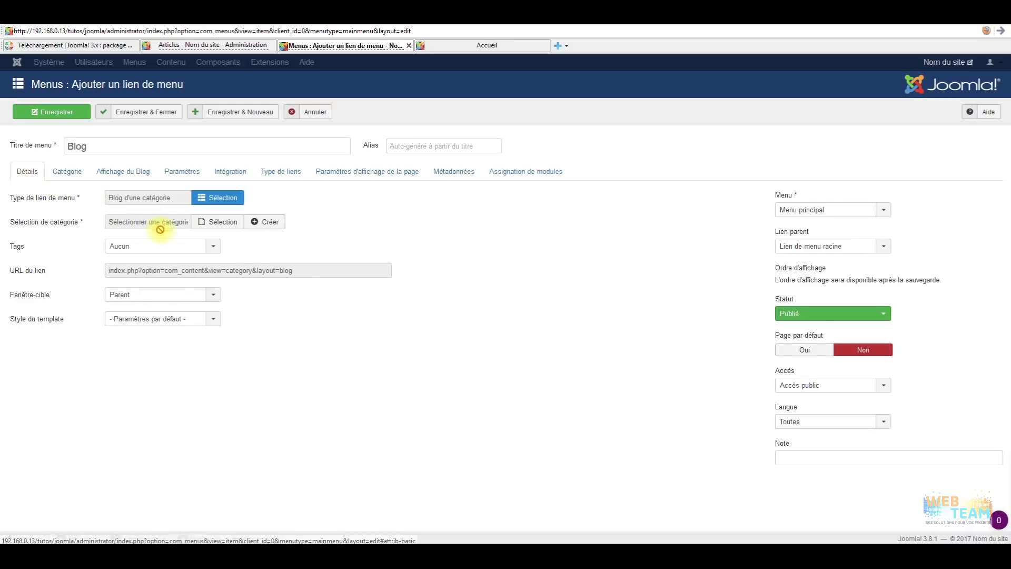
pyautogui.click(158, 247)
pyautogui.click(161, 248)
pyautogui.click(158, 249)
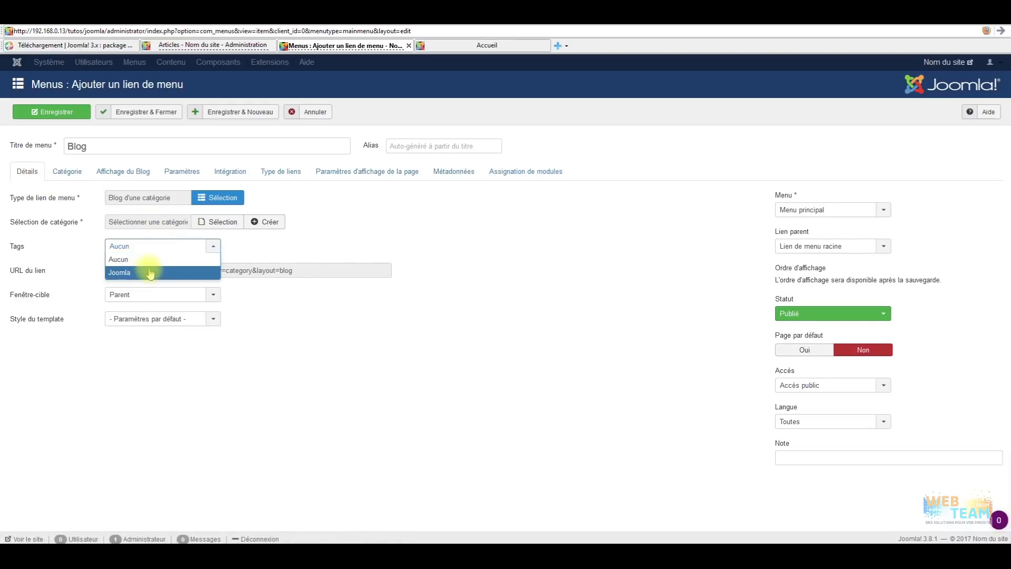
pyautogui.click(263, 244)
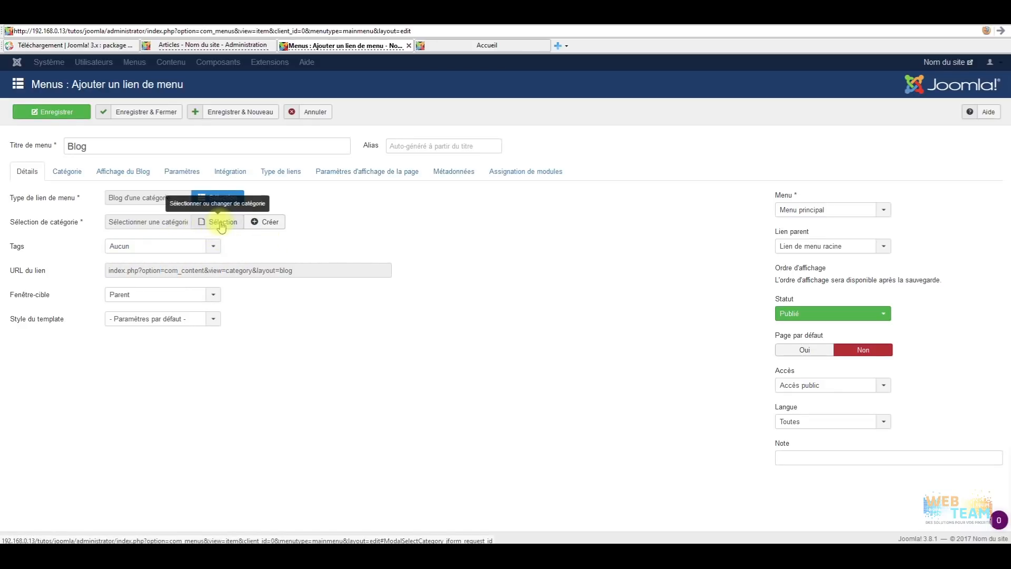
pyautogui.click(221, 226)
pyautogui.click(173, 190)
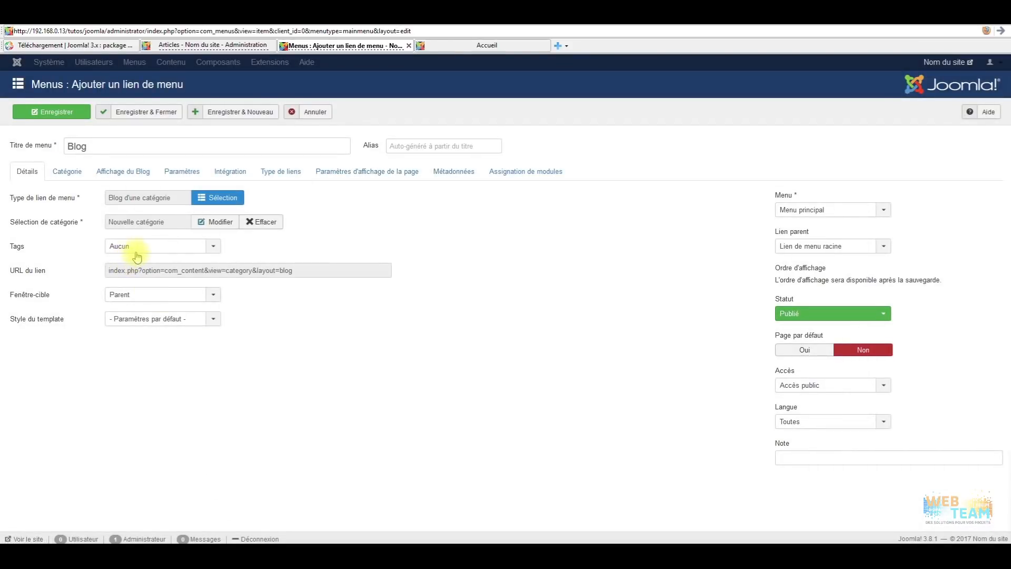
# Keep tags at Aucun and parent at Lien de menu racine, previewing the category unsaved.
pyautogui.click(139, 248)
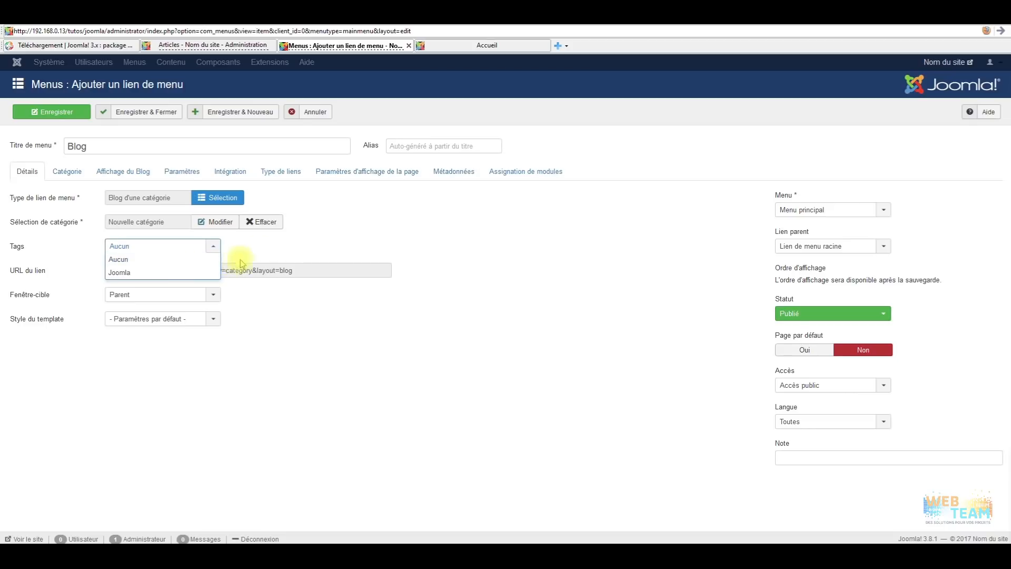
pyautogui.click(383, 233)
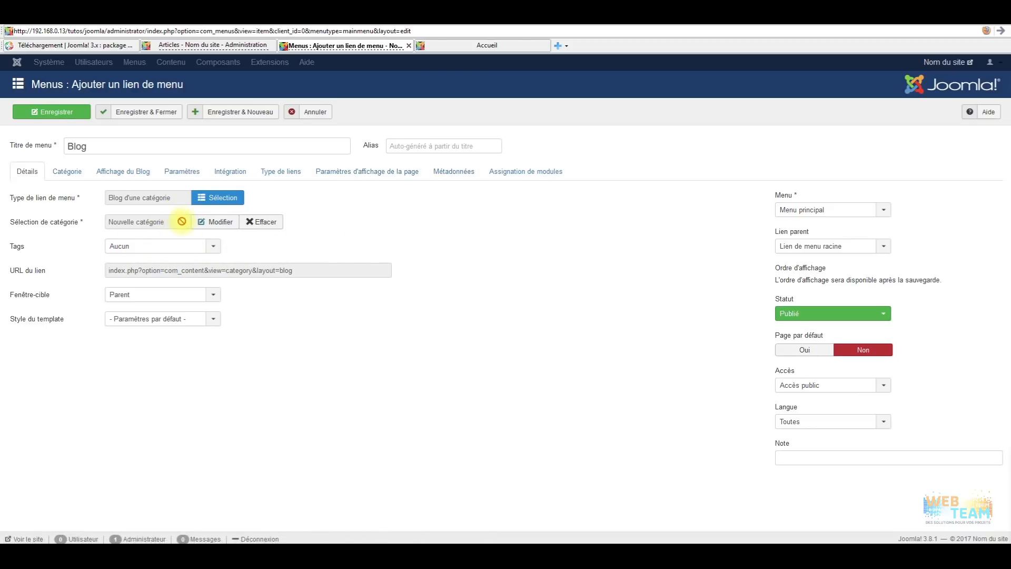
pyautogui.click(150, 248)
pyautogui.click(292, 240)
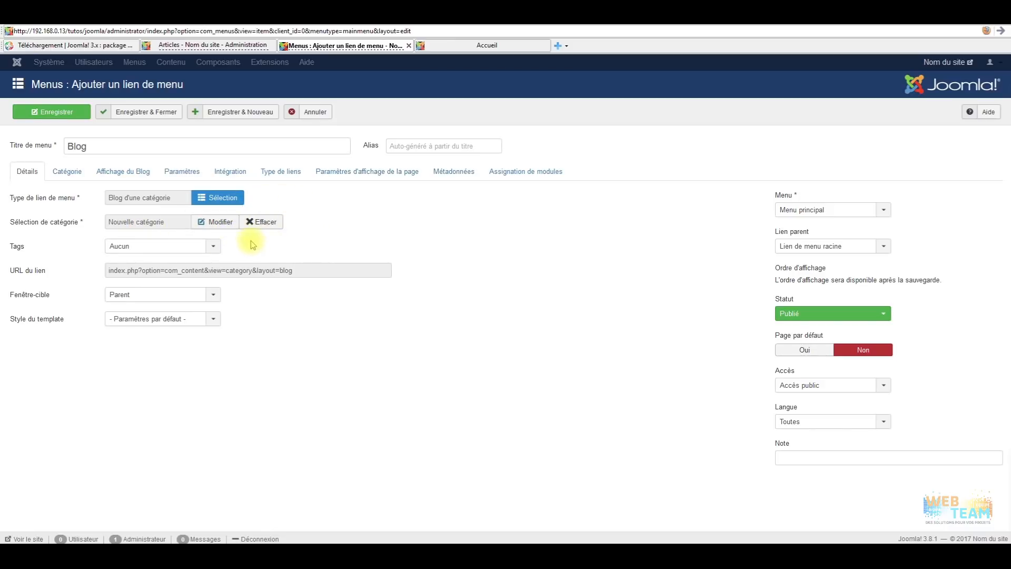
pyautogui.click(217, 221)
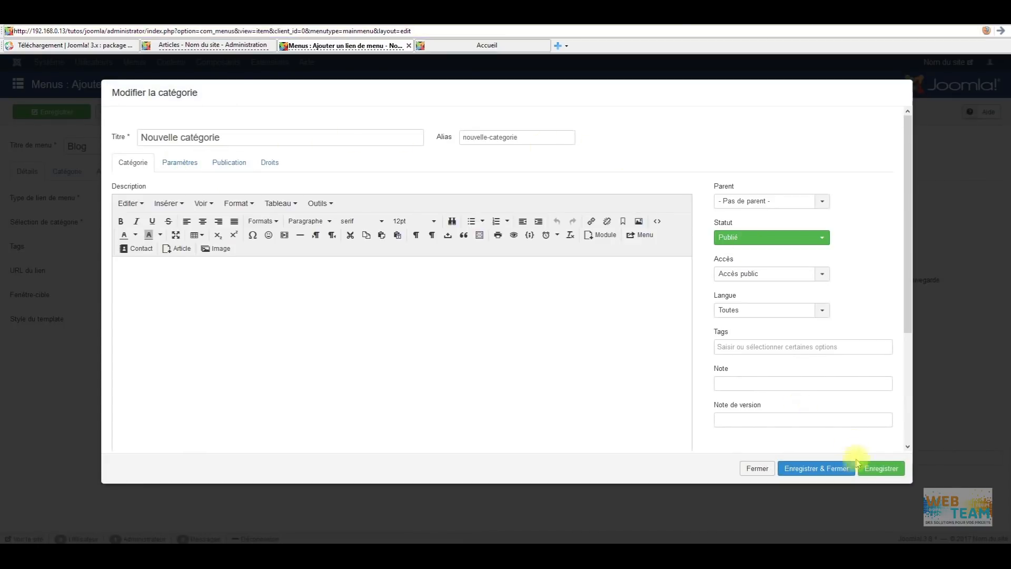
pyautogui.click(745, 470)
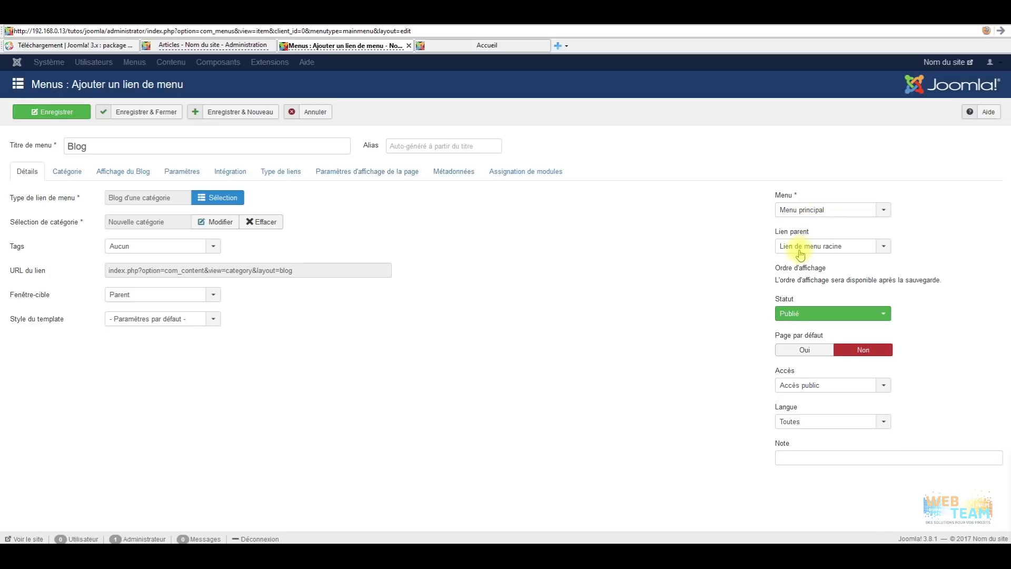
pyautogui.click(838, 248)
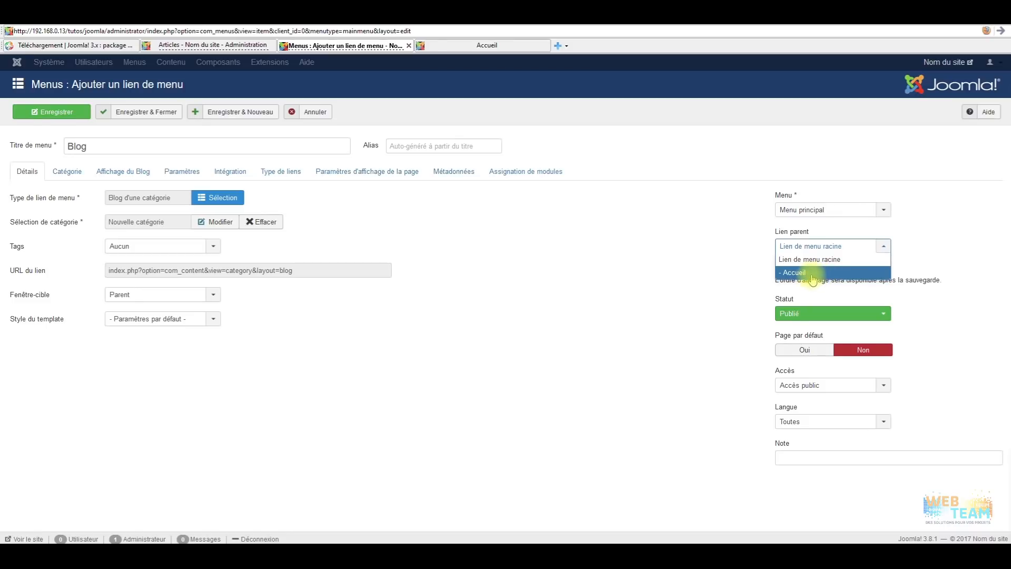
pyautogui.click(677, 286)
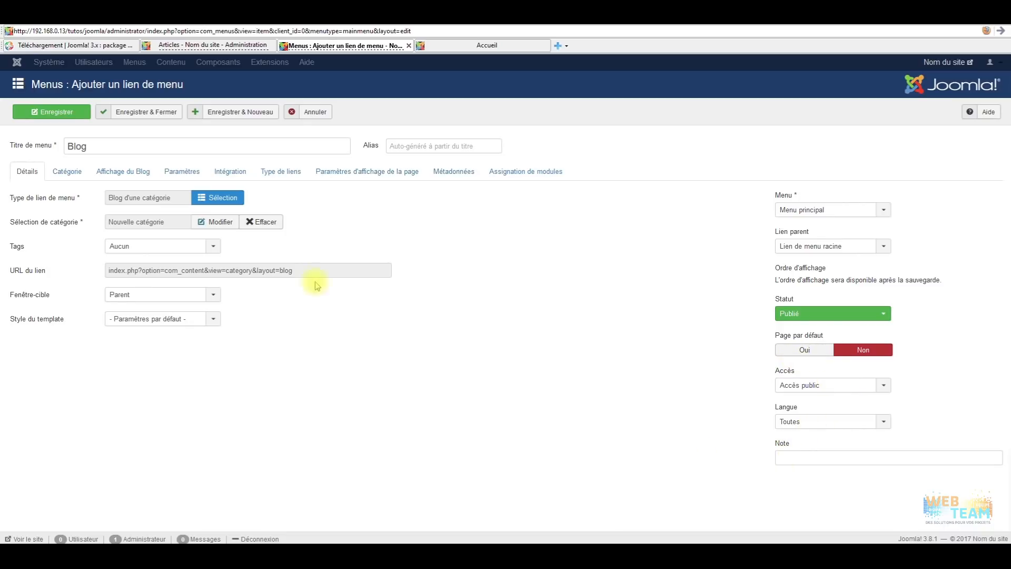
# Review the Catégorie, Affichage du Blog, Paramètres, Intégration, Type de liens and page display tabs.
pyautogui.click(79, 173)
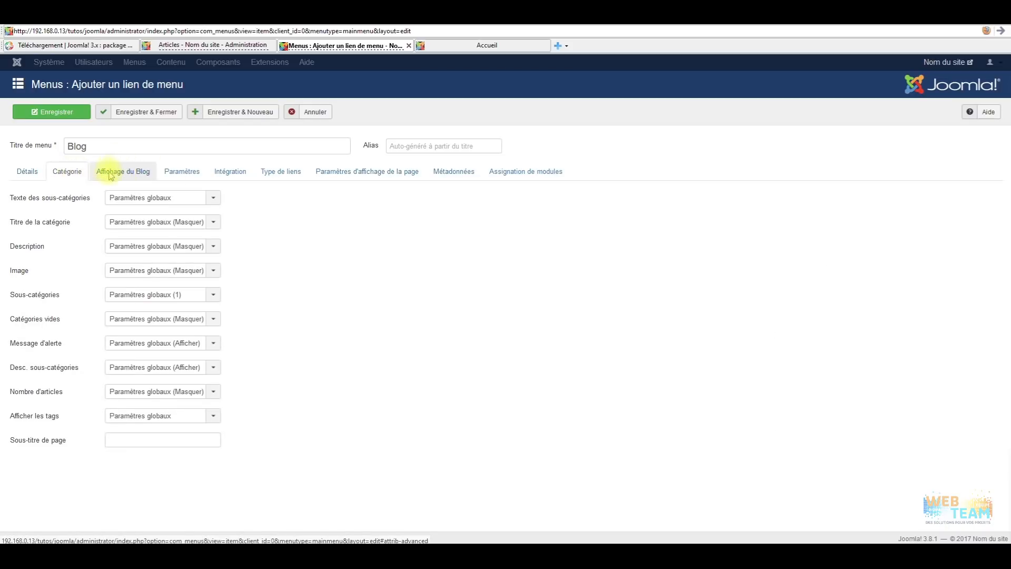
pyautogui.click(109, 174)
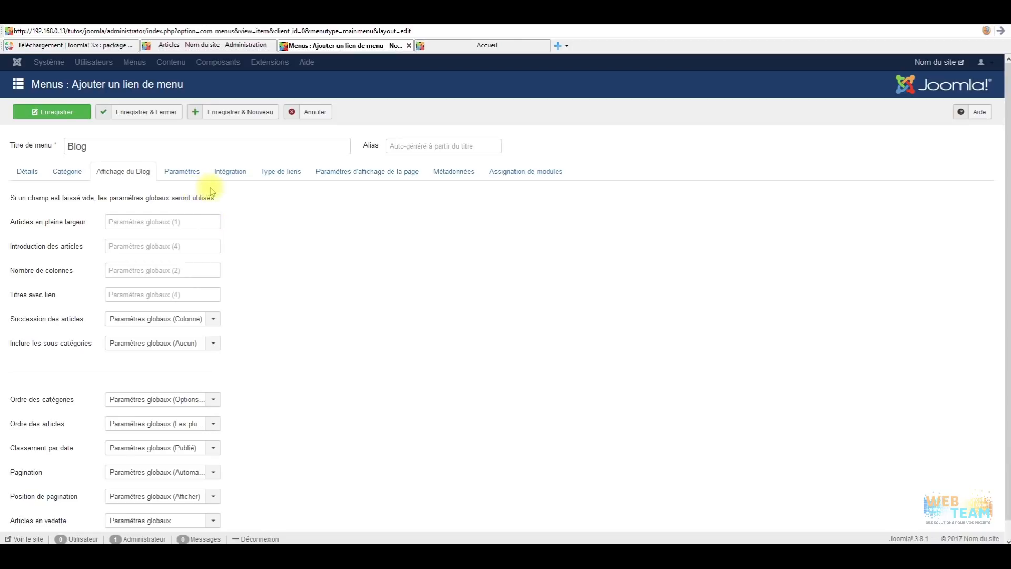
pyautogui.click(199, 172)
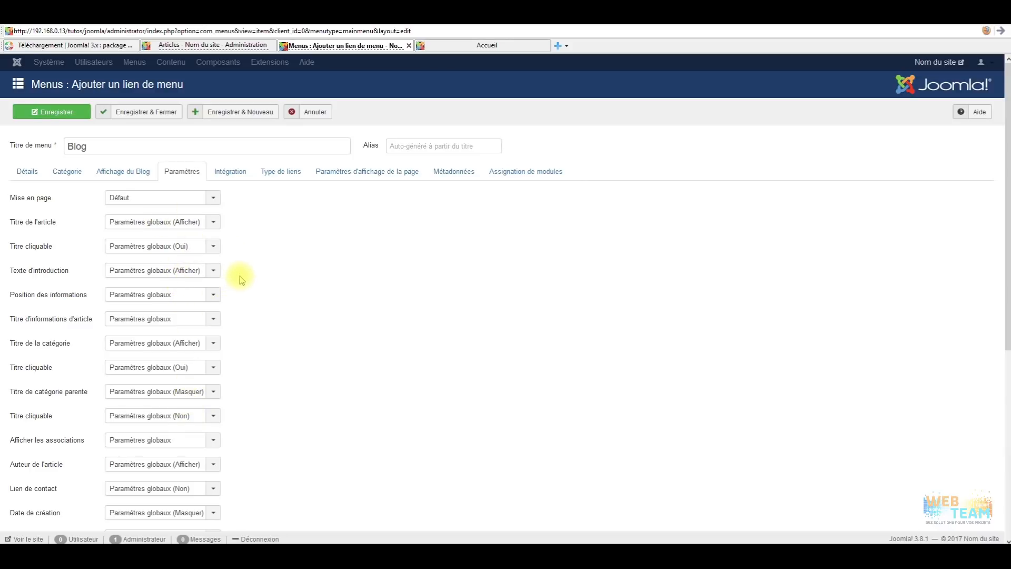
pyautogui.click(237, 177)
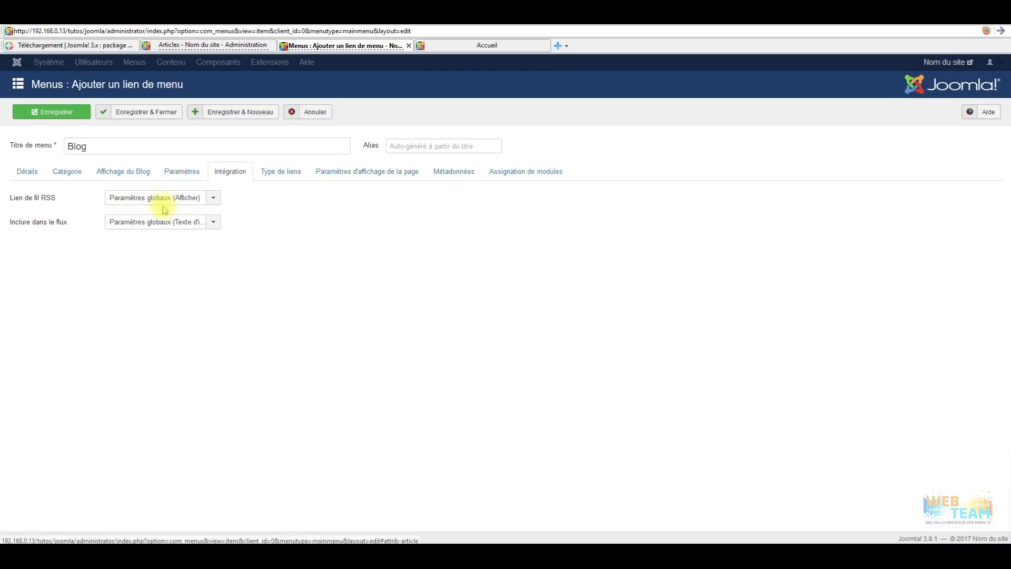
pyautogui.click(291, 173)
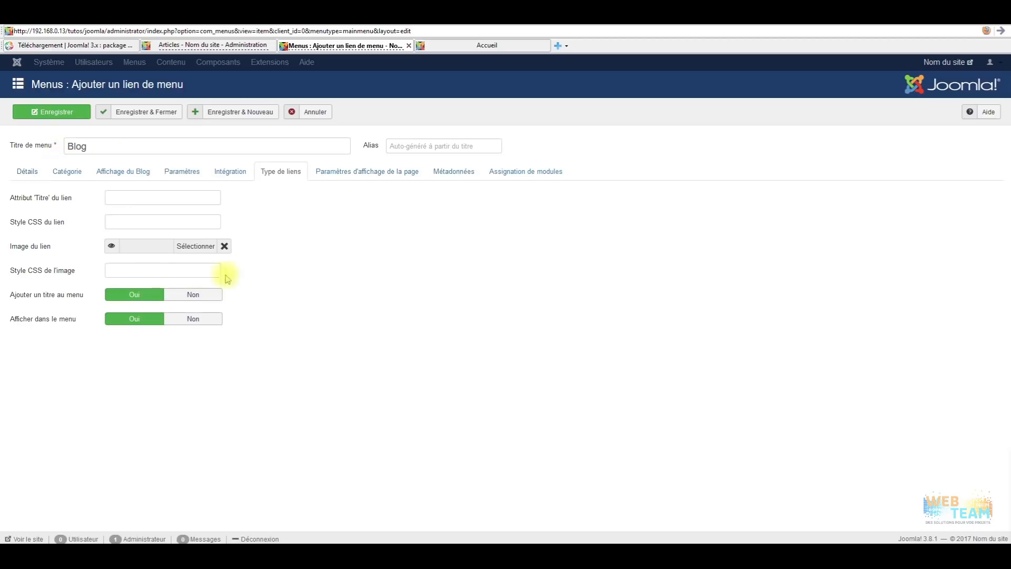
pyautogui.click(321, 173)
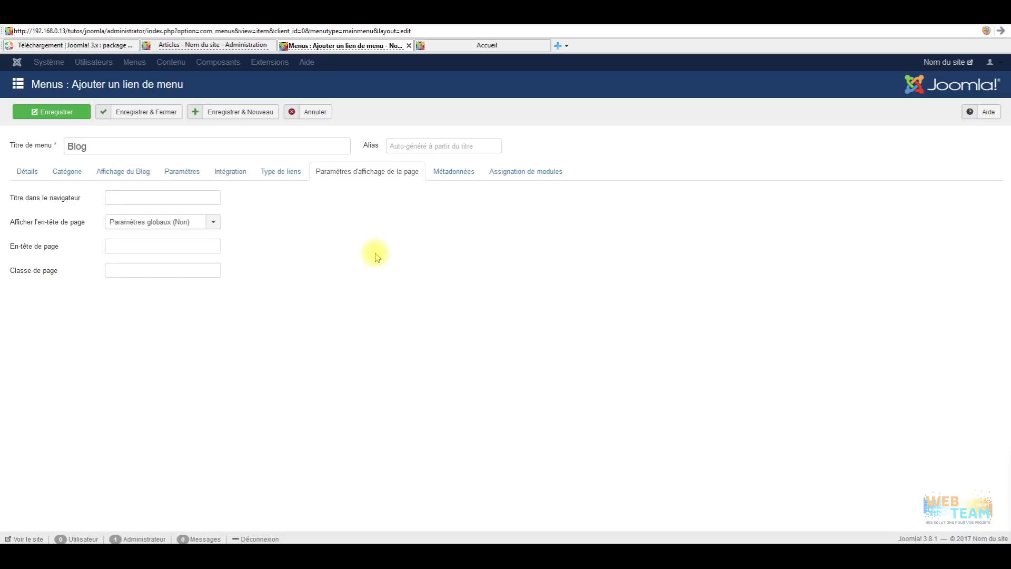
# Check the browser title field, then return to the Affichage du Blog layout settings.
pyautogui.click(123, 200)
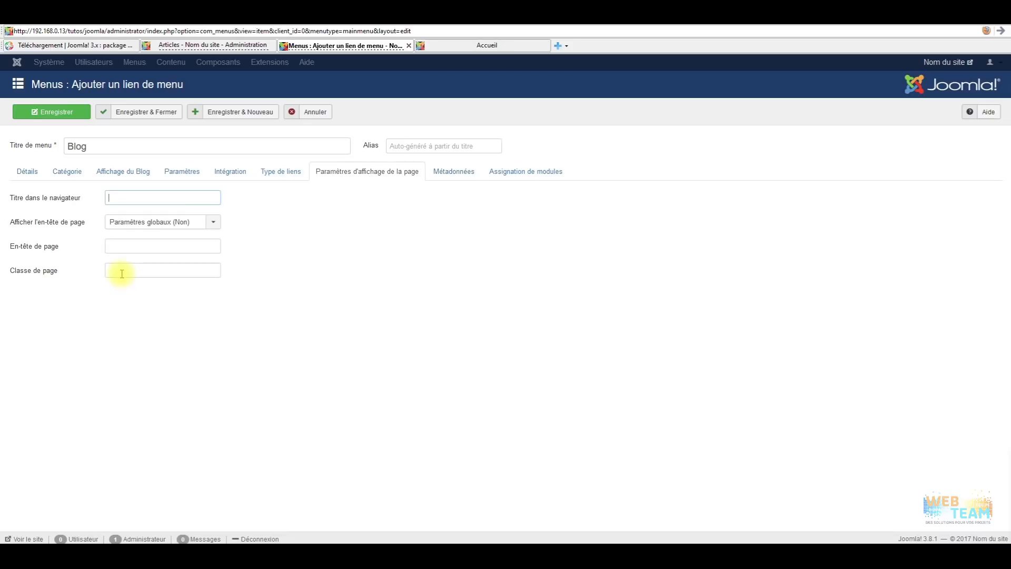
pyautogui.moveTo(36, 274)
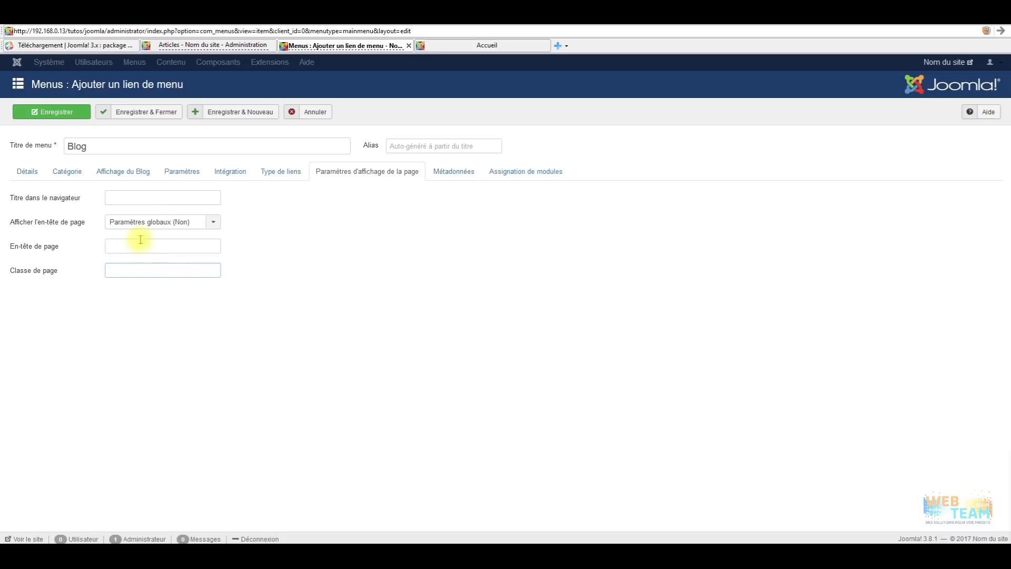
pyautogui.click(30, 172)
pyautogui.click(73, 180)
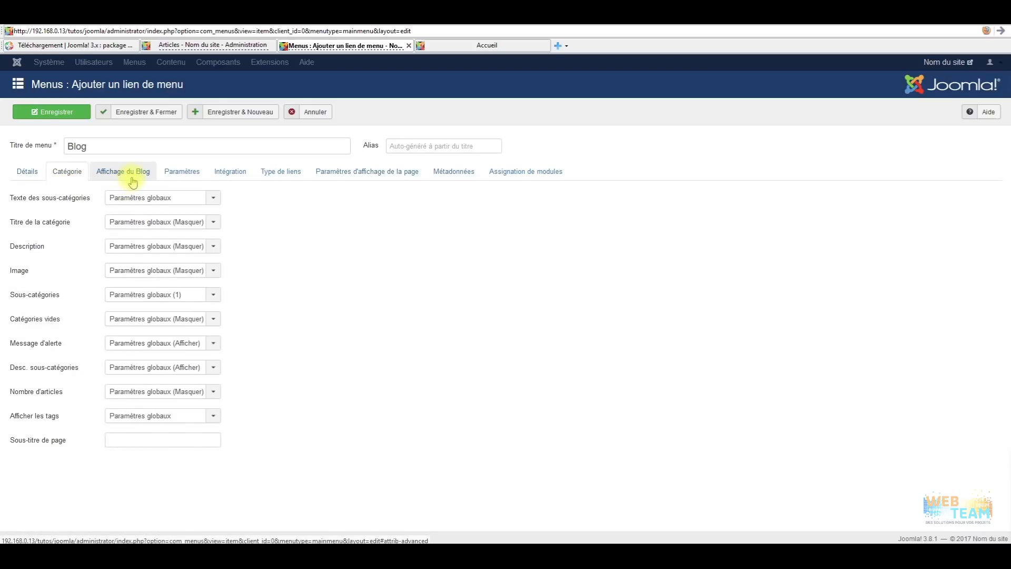
pyautogui.click(133, 182)
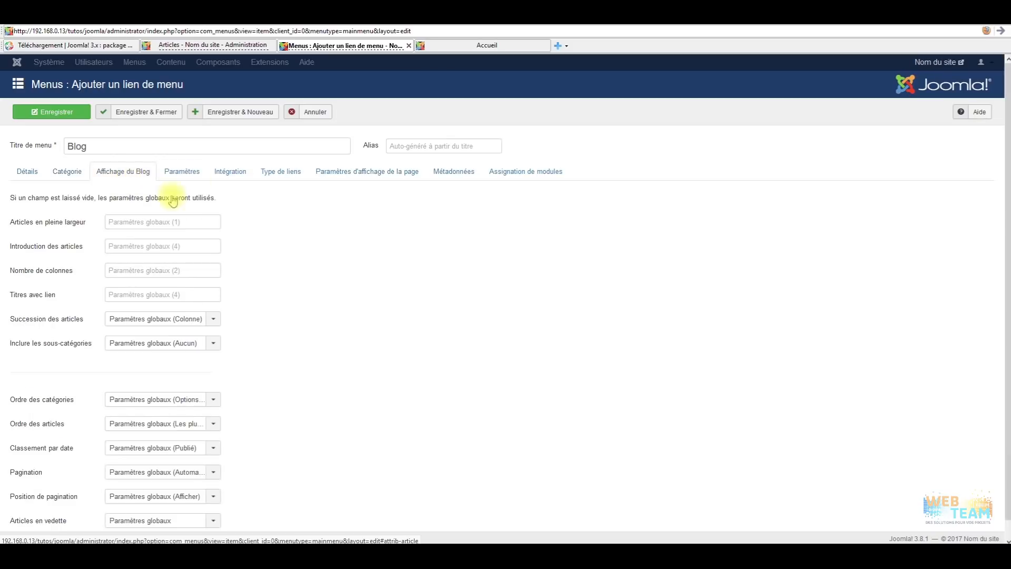
# Save the Blog link, open its new page on the site, and return to the menu links.
pyautogui.click(149, 117)
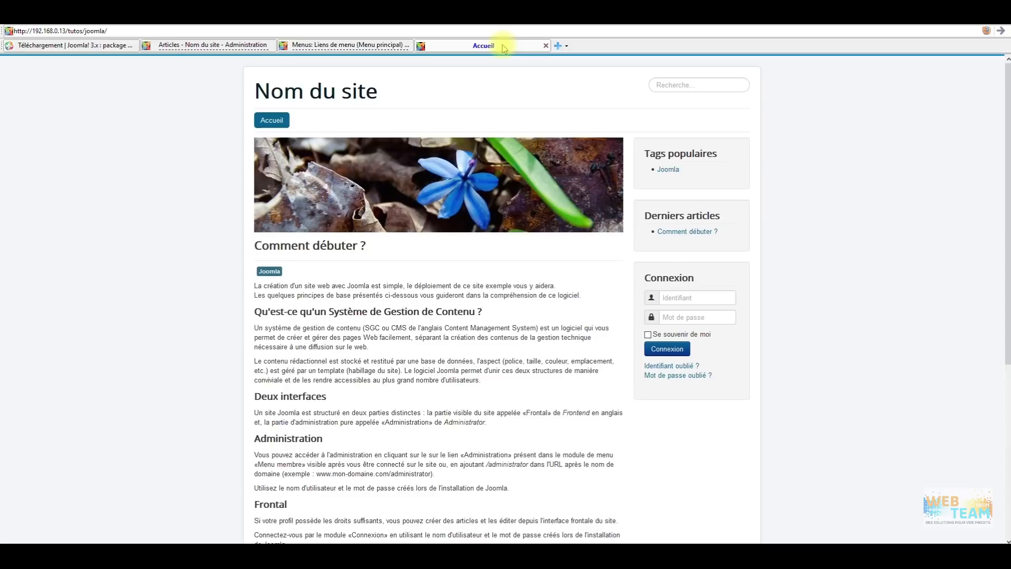
pyautogui.click(503, 45)
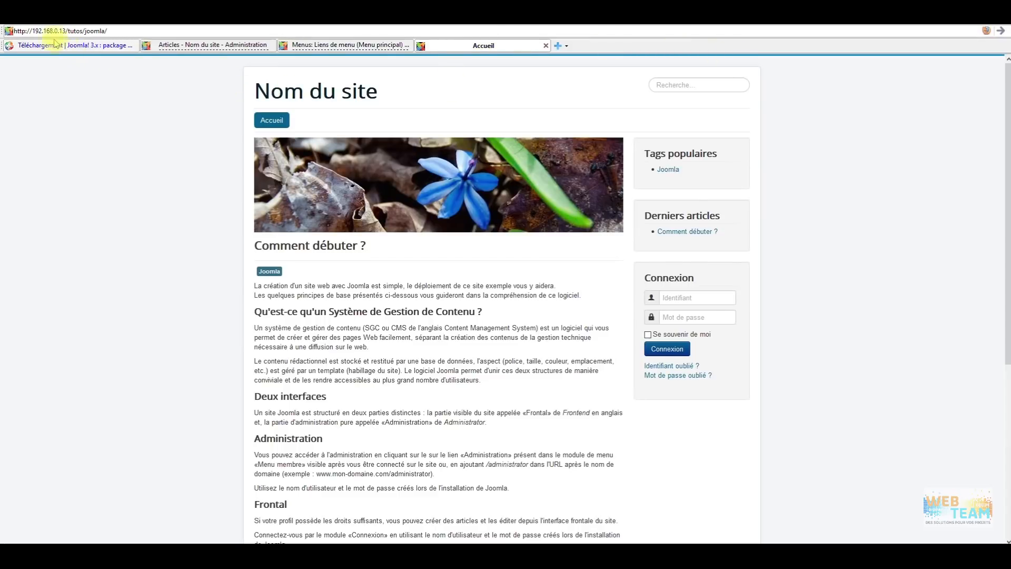
pyautogui.click(1000, 32)
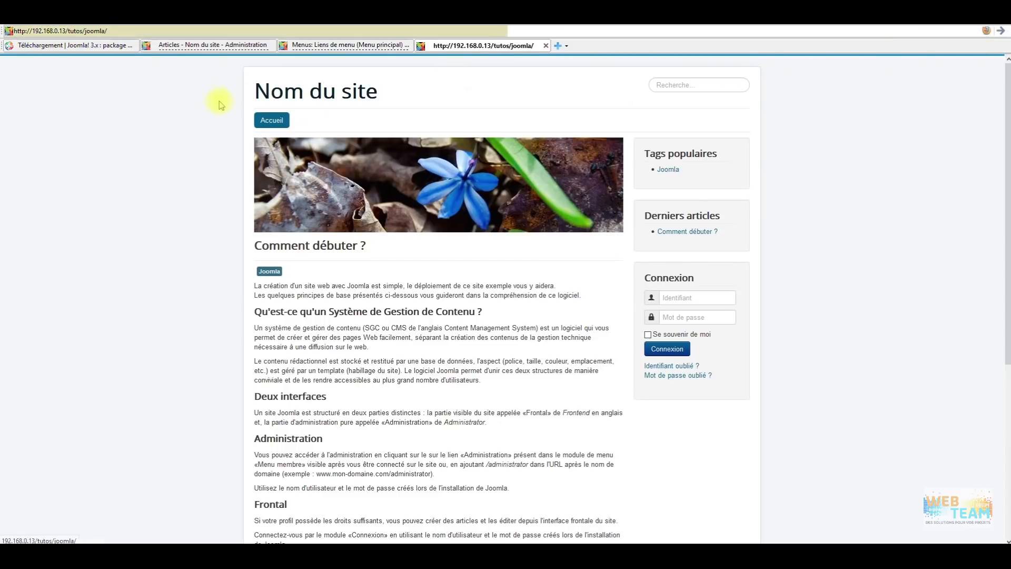
pyautogui.click(306, 123)
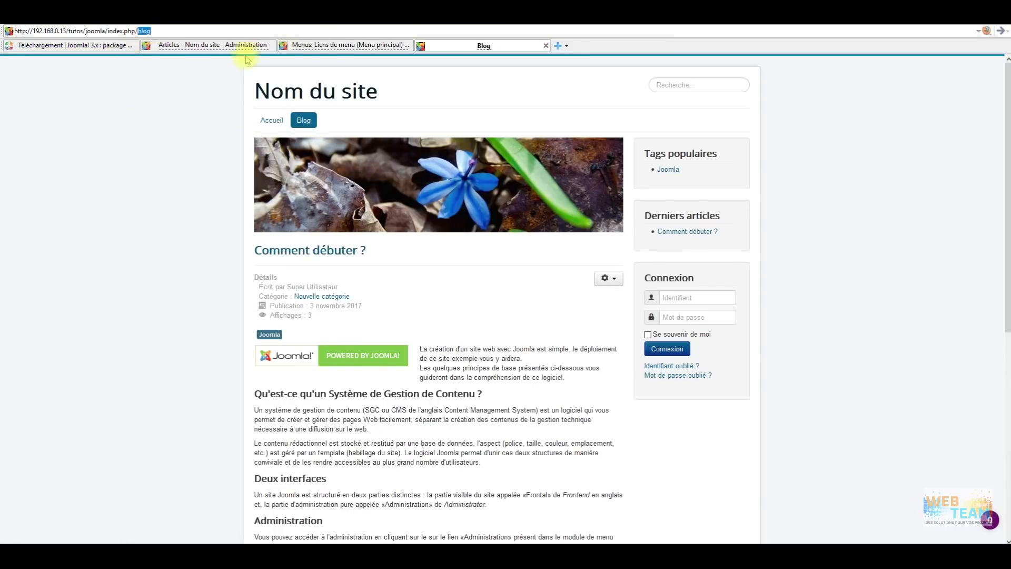
pyautogui.click(335, 45)
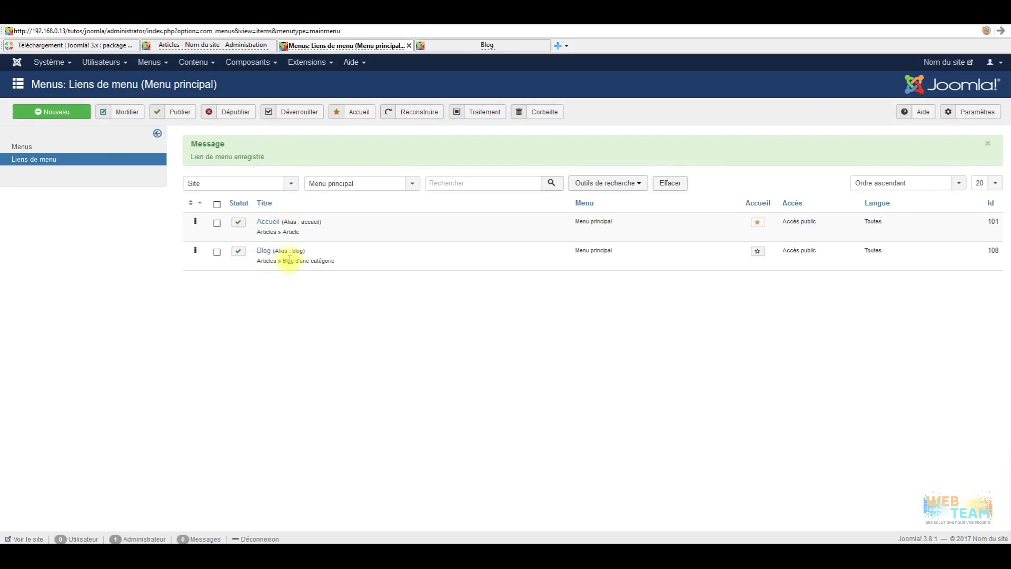
# Change the Blog link's alias from blog to blog-1 and save and close.
pyautogui.click(264, 252)
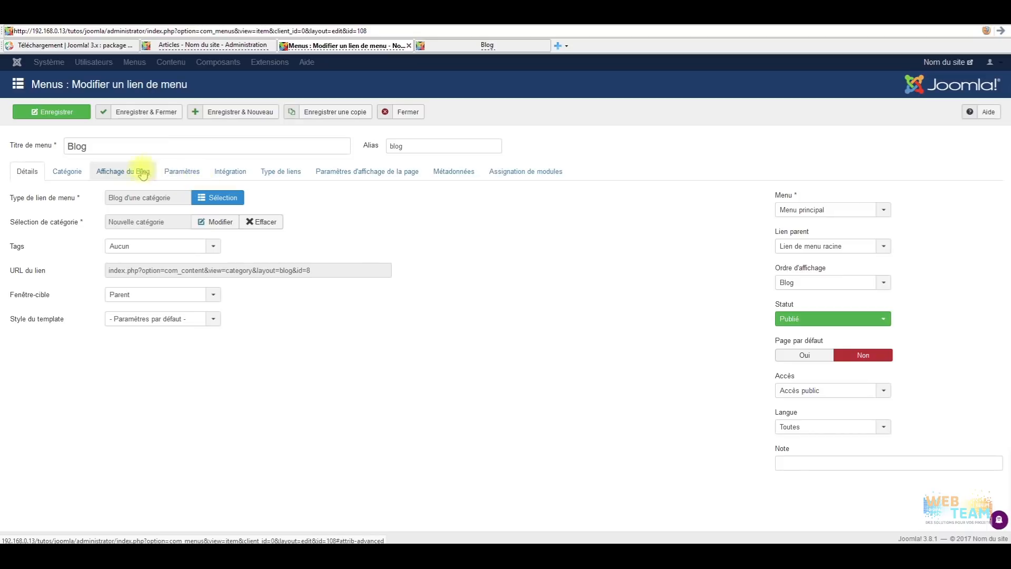
pyautogui.click(421, 146)
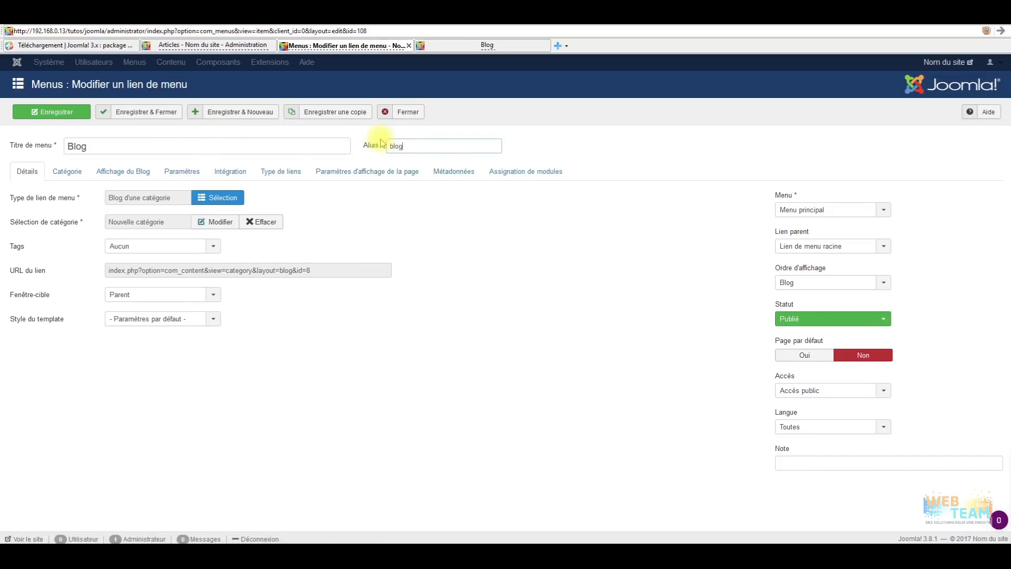
pyautogui.hotkey('ctrl', 'a')
pyautogui.press('BackSpace')
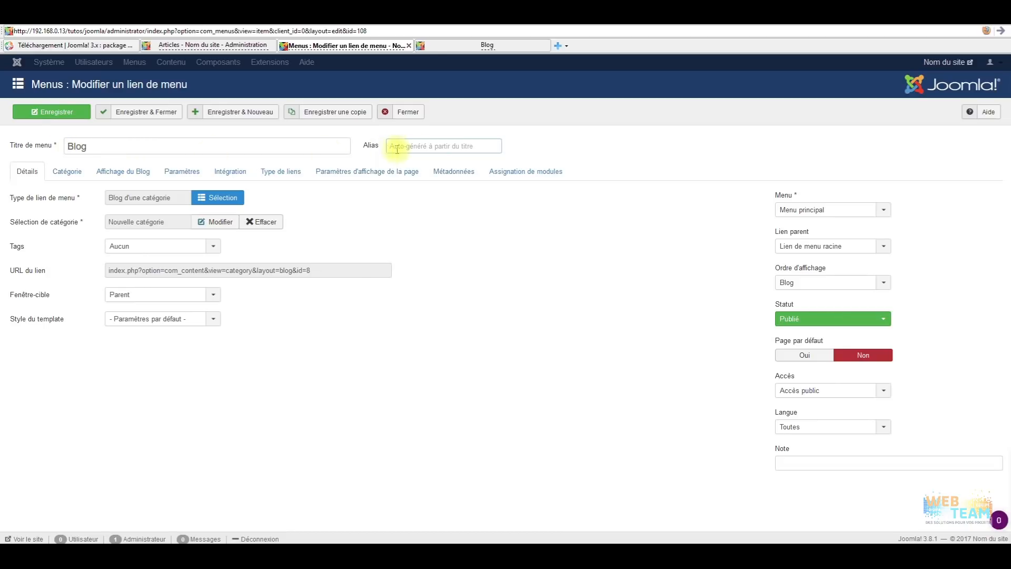
pyautogui.click(428, 144)
pyautogui.write('blog-1')
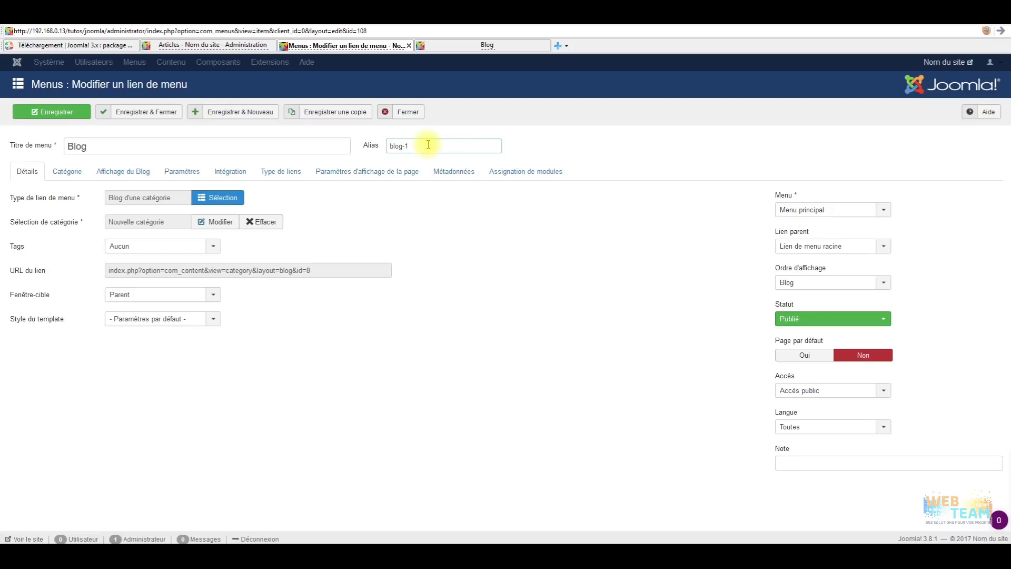
pyautogui.click(130, 112)
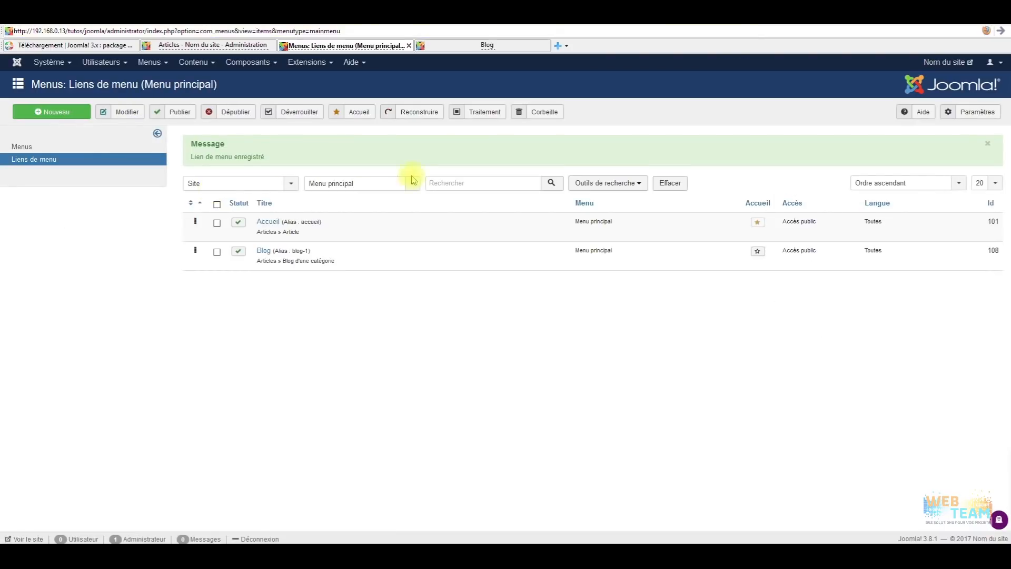
# Verify the old blog address returns 404 and Blog now opens at index.php/blog-1.
pyautogui.click(471, 45)
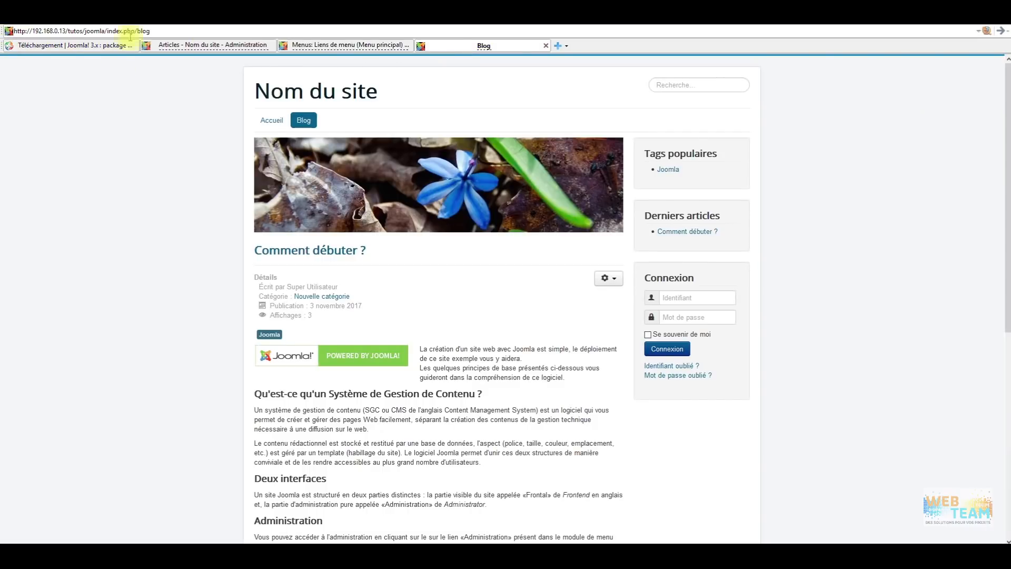
pyautogui.click(1002, 32)
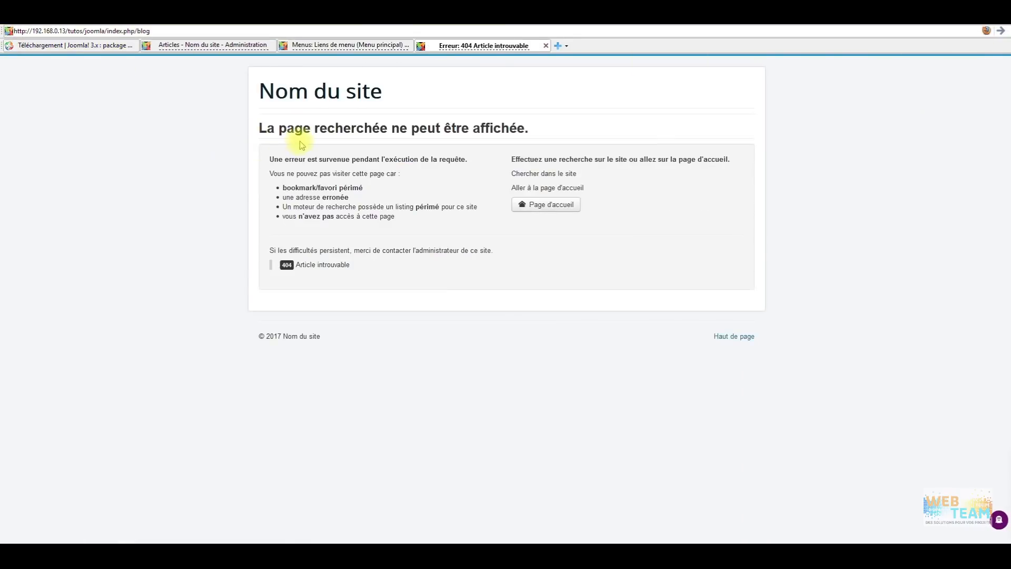
pyautogui.click(308, 91)
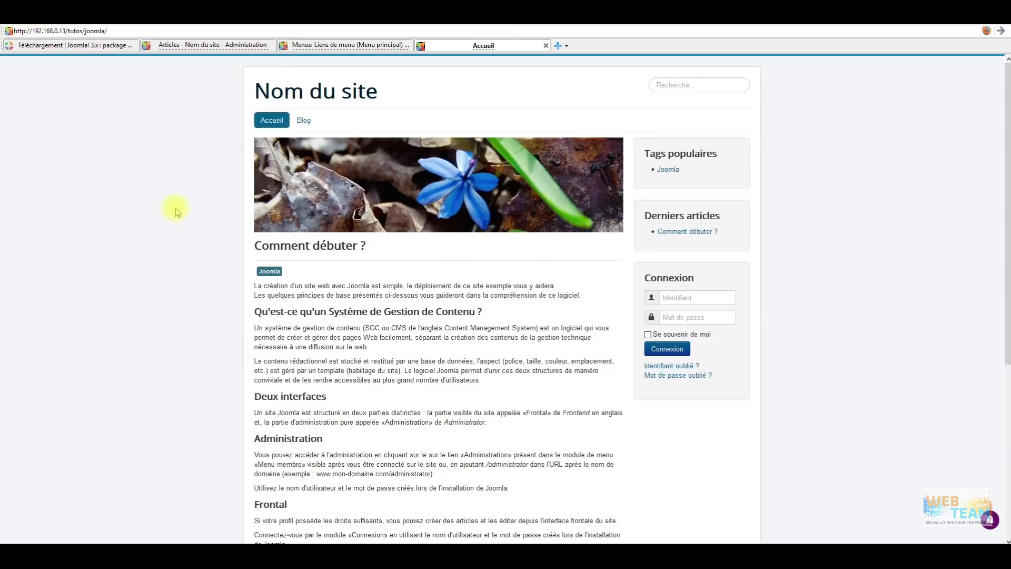
pyautogui.click(303, 120)
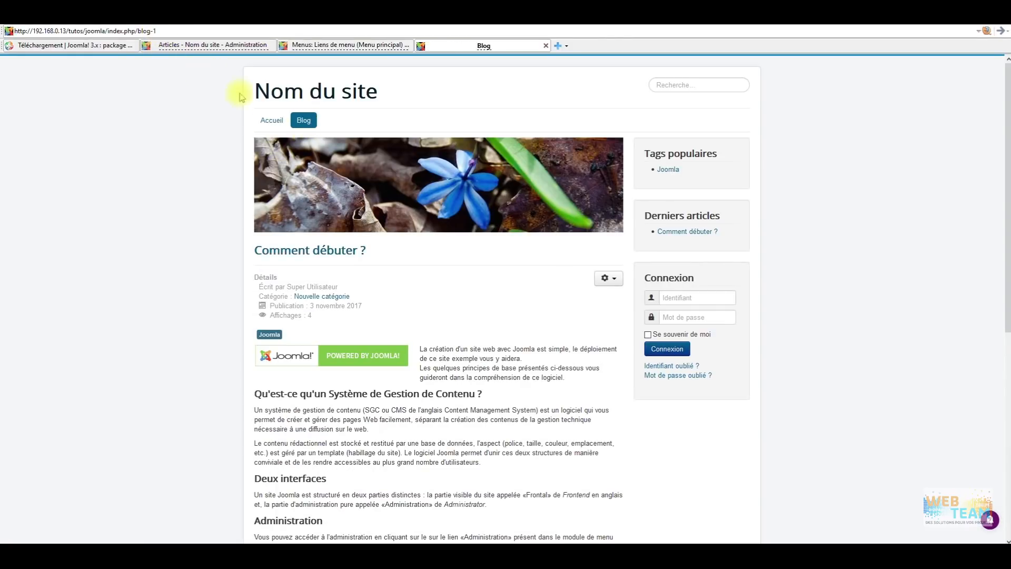
pyautogui.click(308, 128)
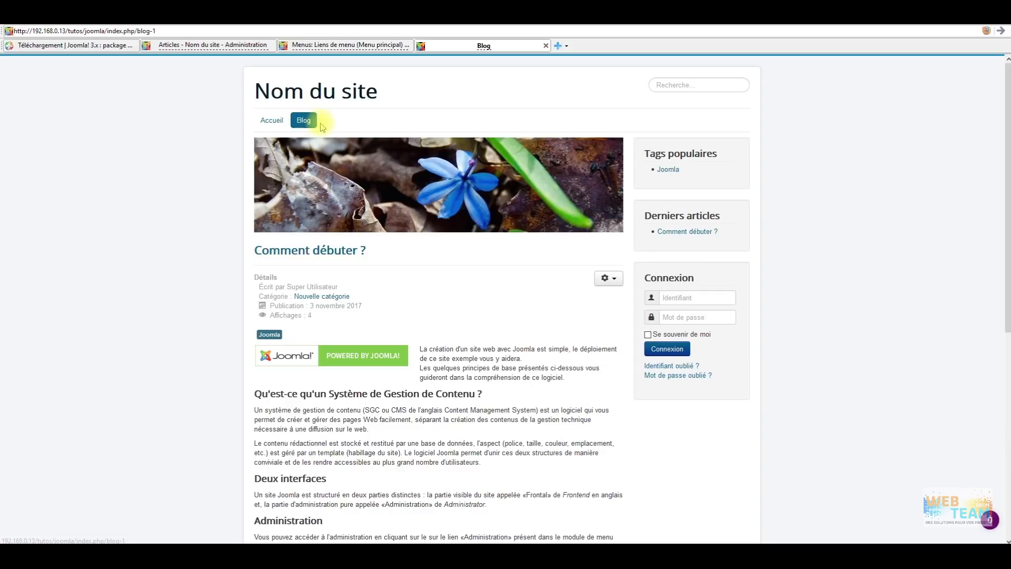
pyautogui.scroll(-6, 108, 232)
pyautogui.scroll(7, 219, 267)
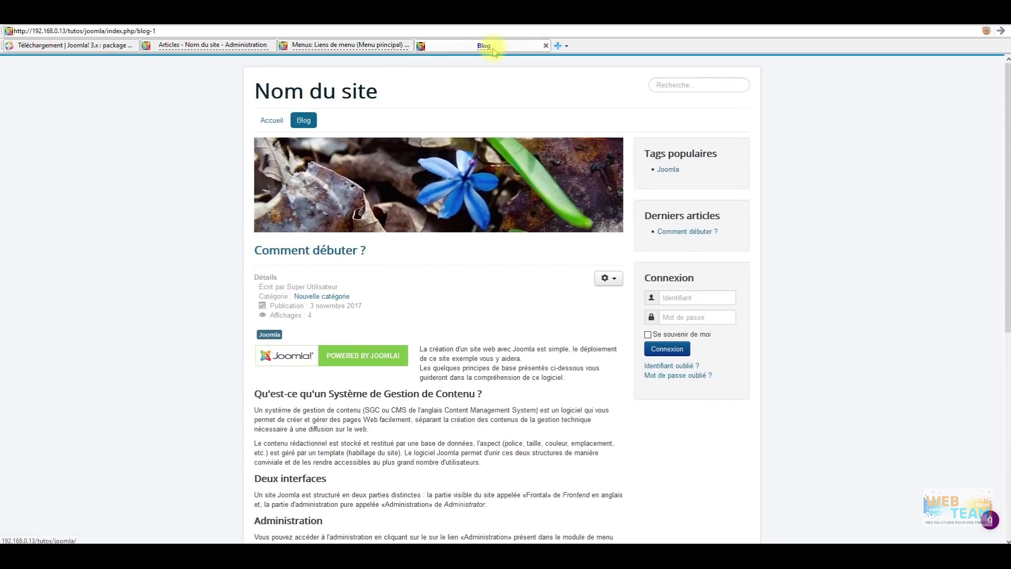
pyautogui.click(363, 46)
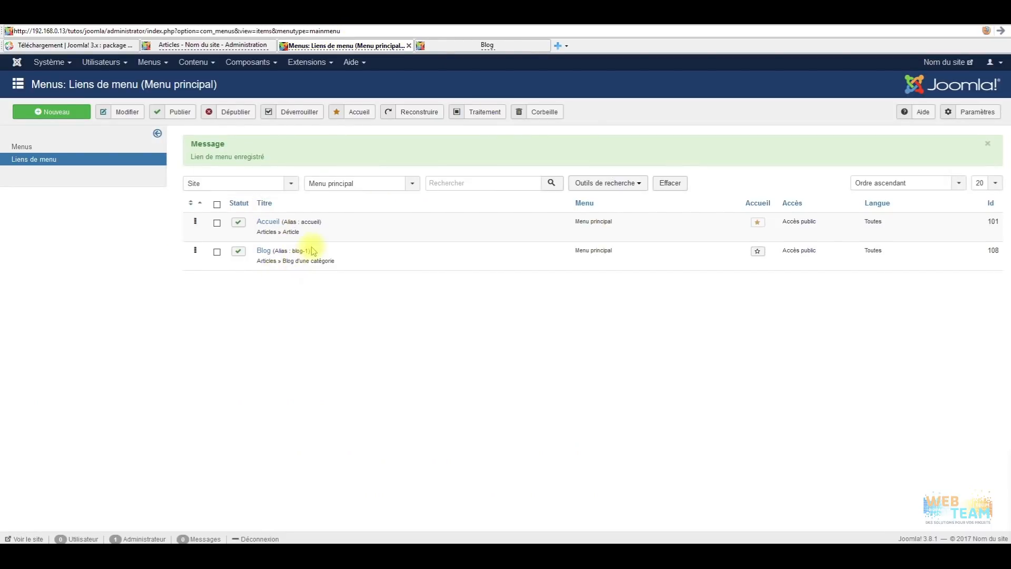
pyautogui.click(270, 223)
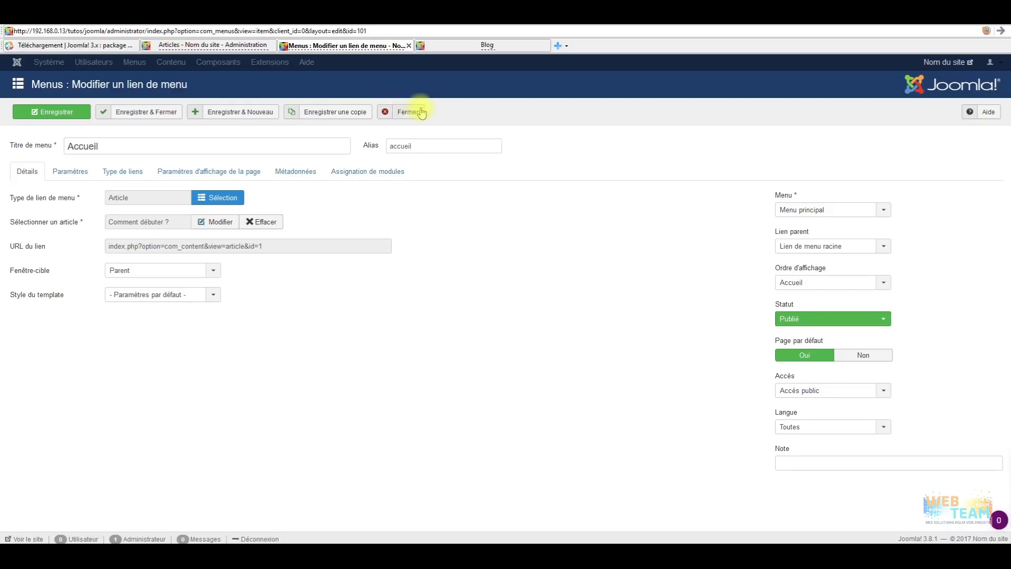
pyautogui.click(402, 111)
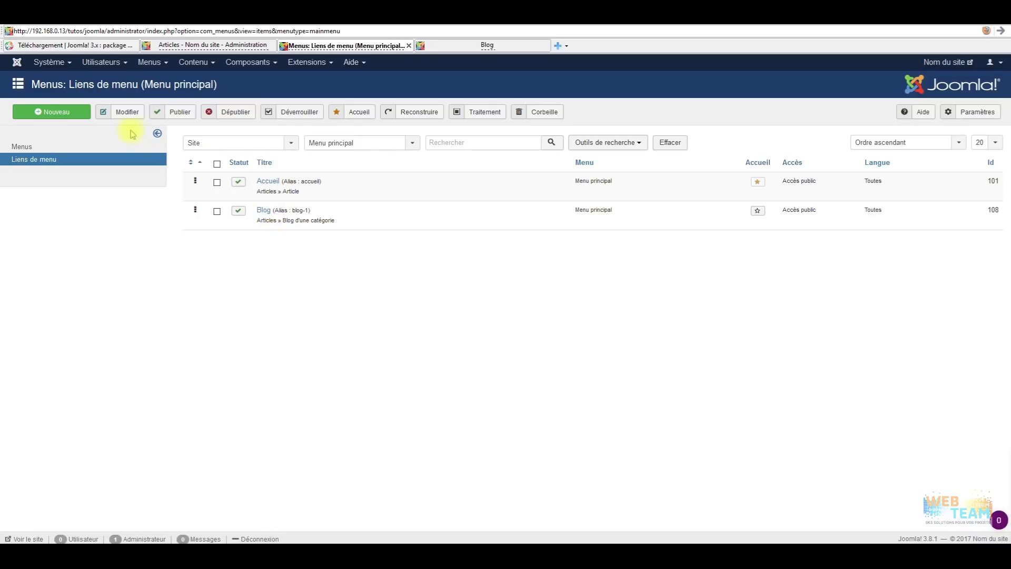
pyautogui.click(55, 112)
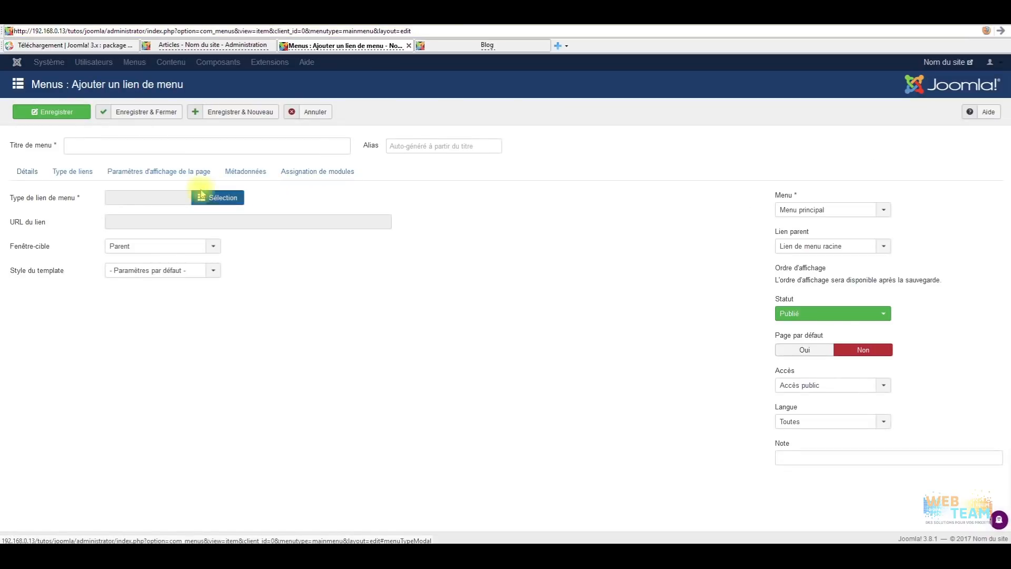
# Create a single-Article link titled 'article 1' pointing to Comment débuter ?, and open that article.
pyautogui.click(99, 146)
pyautogui.write('article 1')
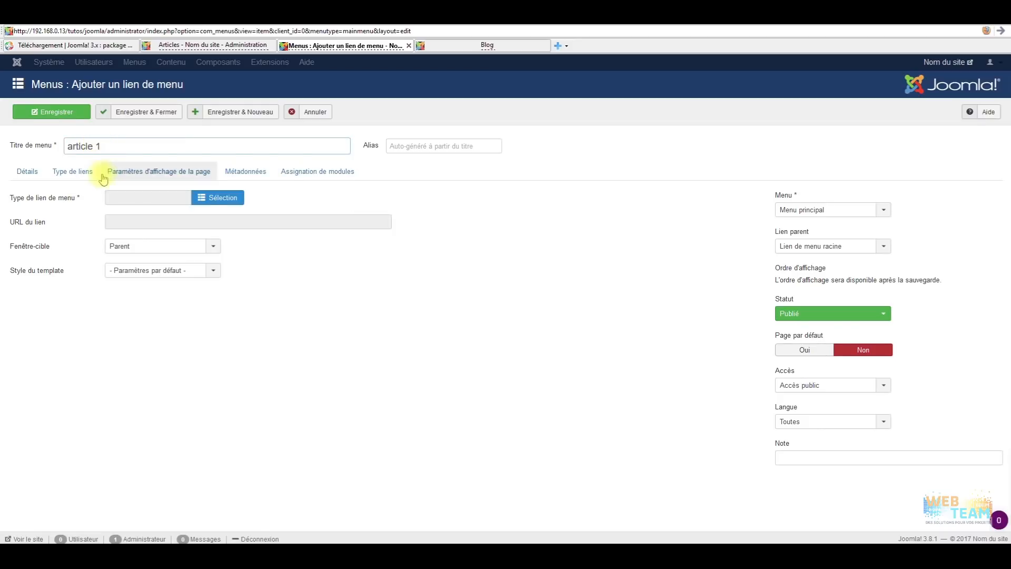
pyautogui.moveTo(217, 197); pyautogui.dragTo(267, 200)
pyautogui.click(235, 198)
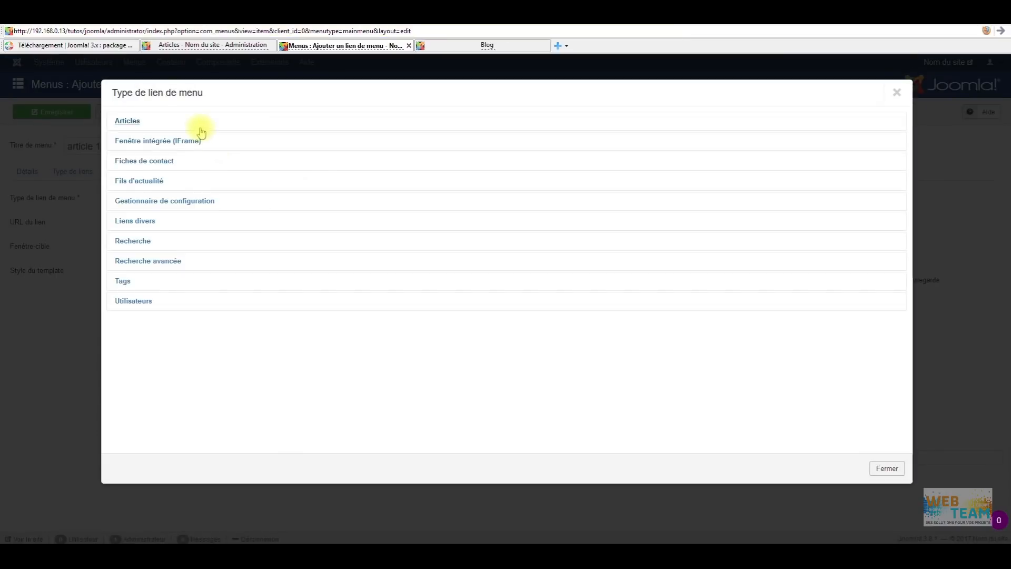
pyautogui.click(130, 122)
pyautogui.click(139, 146)
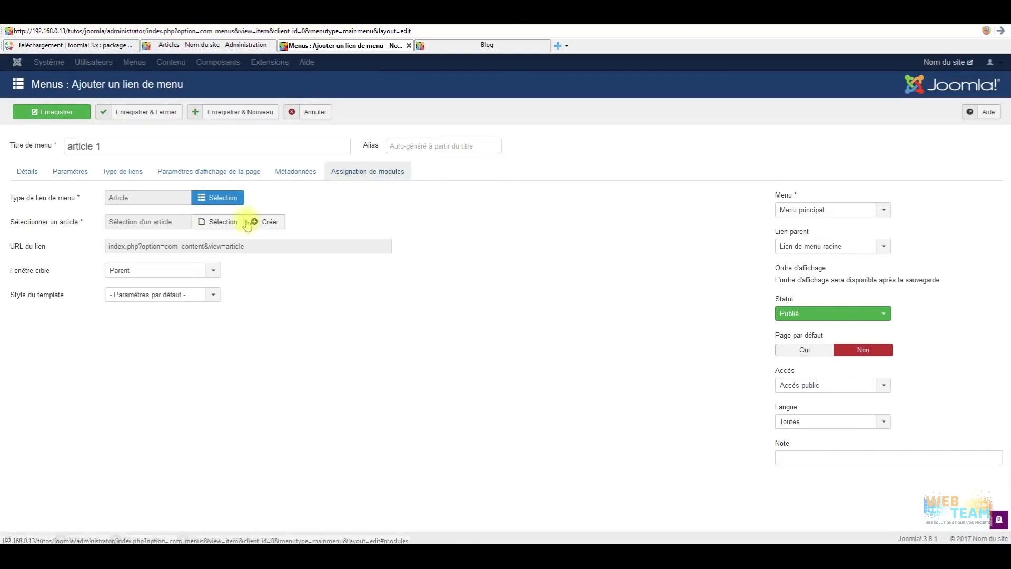
pyautogui.click(201, 224)
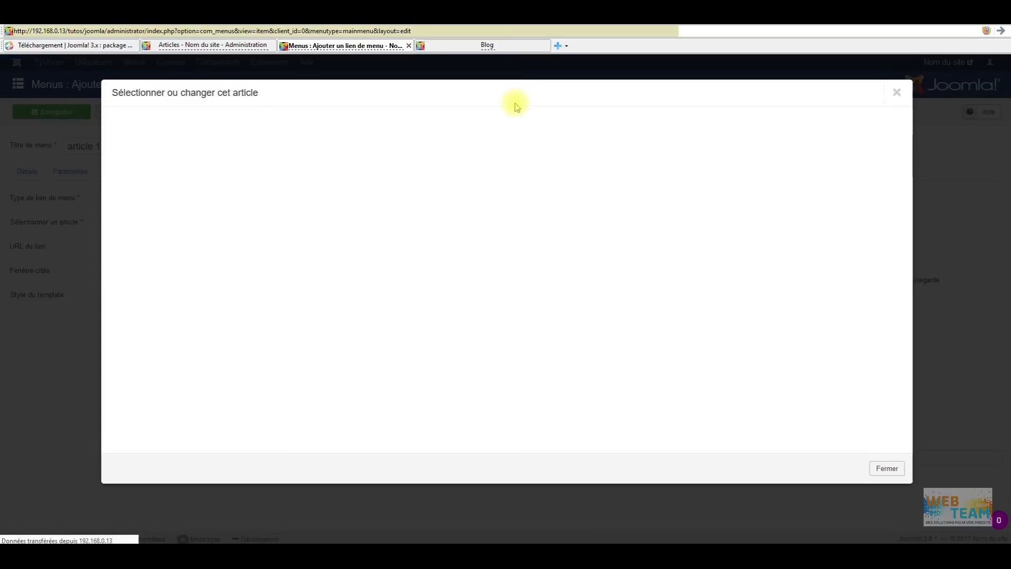
pyautogui.click(173, 168)
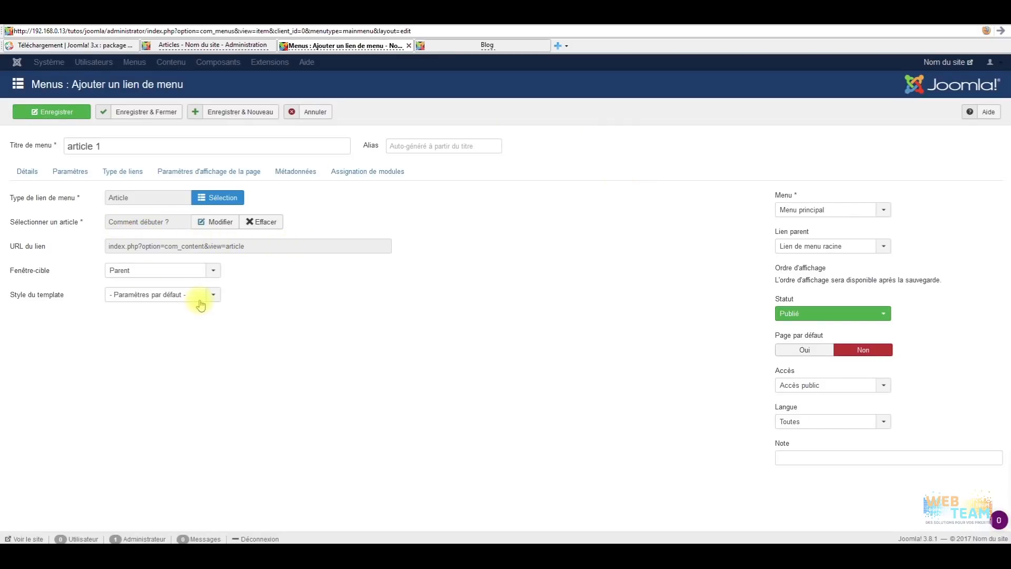
pyautogui.click(215, 222)
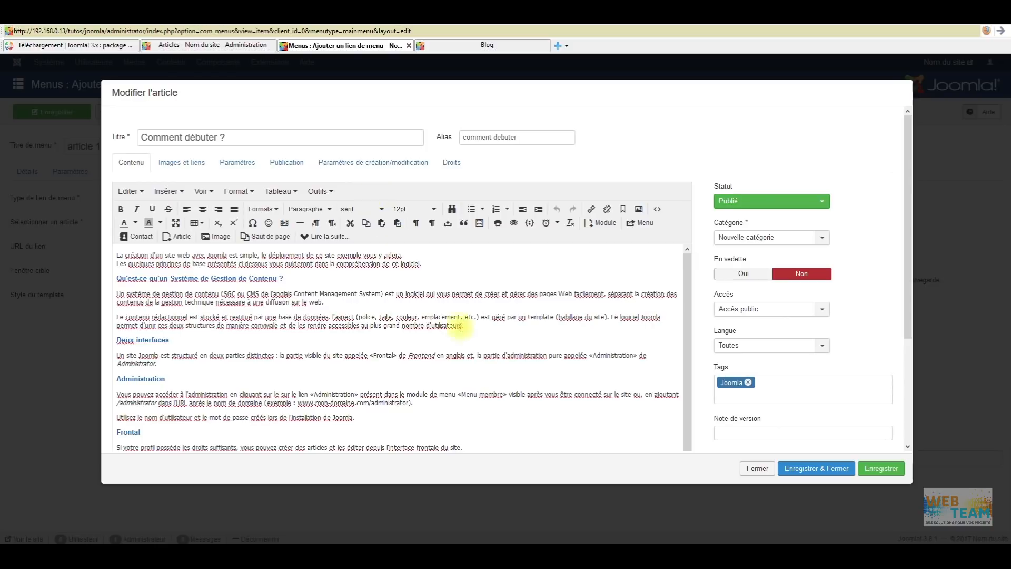
pyautogui.click(795, 471)
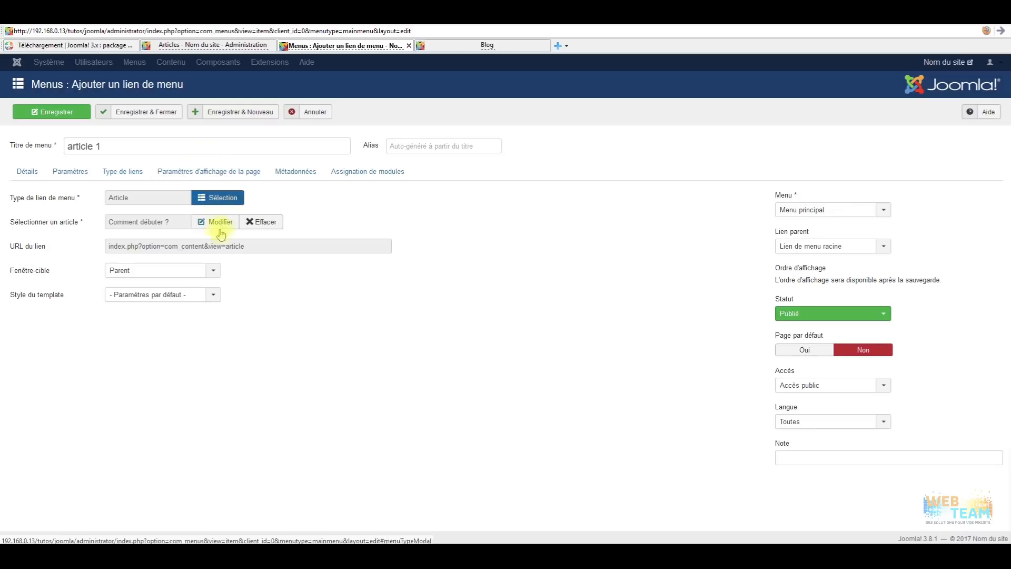
# Review the article 1 link's parameters, link type, metadata and module tabs, then save and close it.
pyautogui.moveTo(113, 147); pyautogui.dragTo(57, 155)
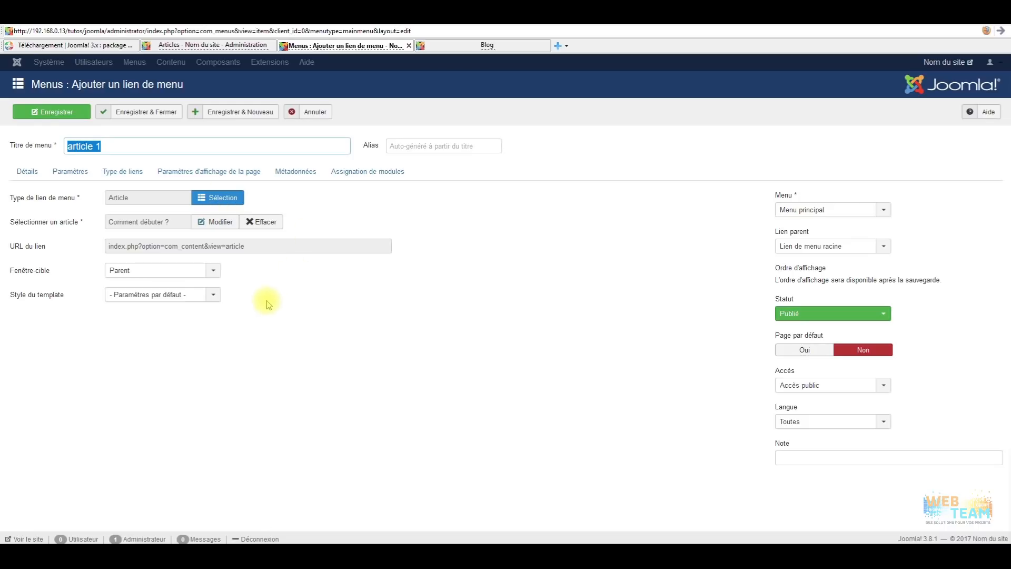
pyautogui.click(90, 171)
pyautogui.click(118, 178)
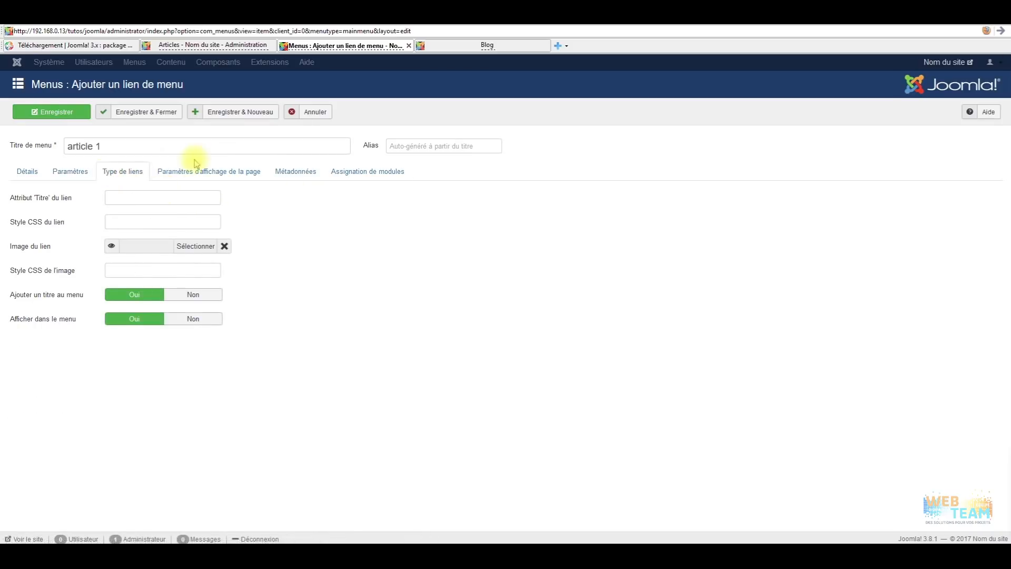
pyautogui.click(176, 169)
pyautogui.click(293, 172)
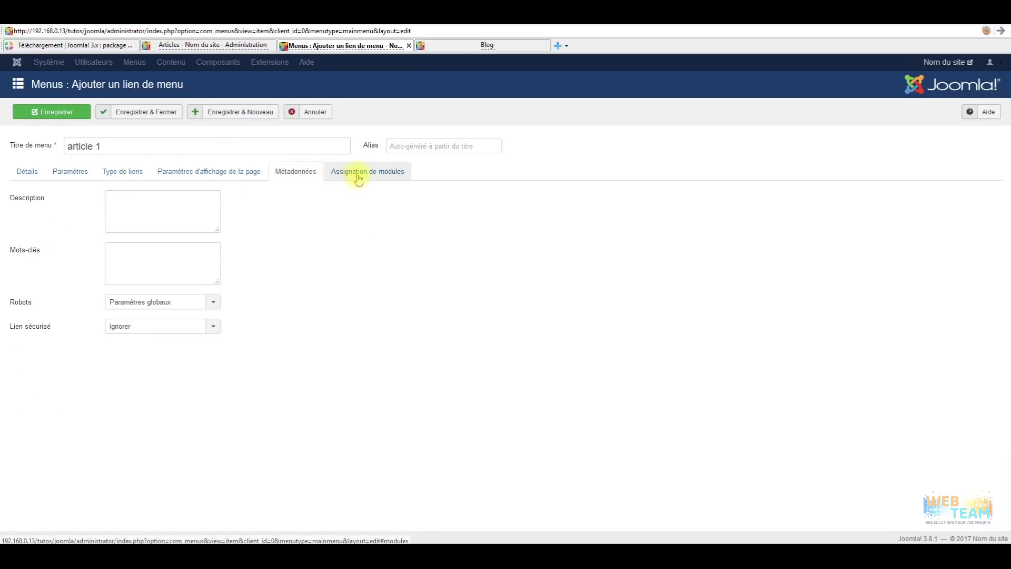
pyautogui.click(359, 178)
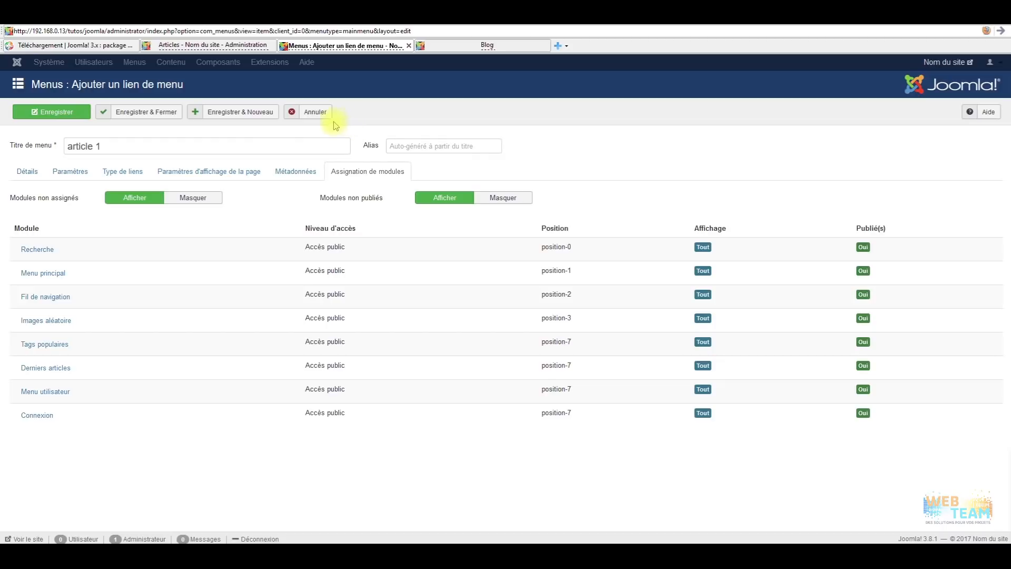
pyautogui.click(141, 113)
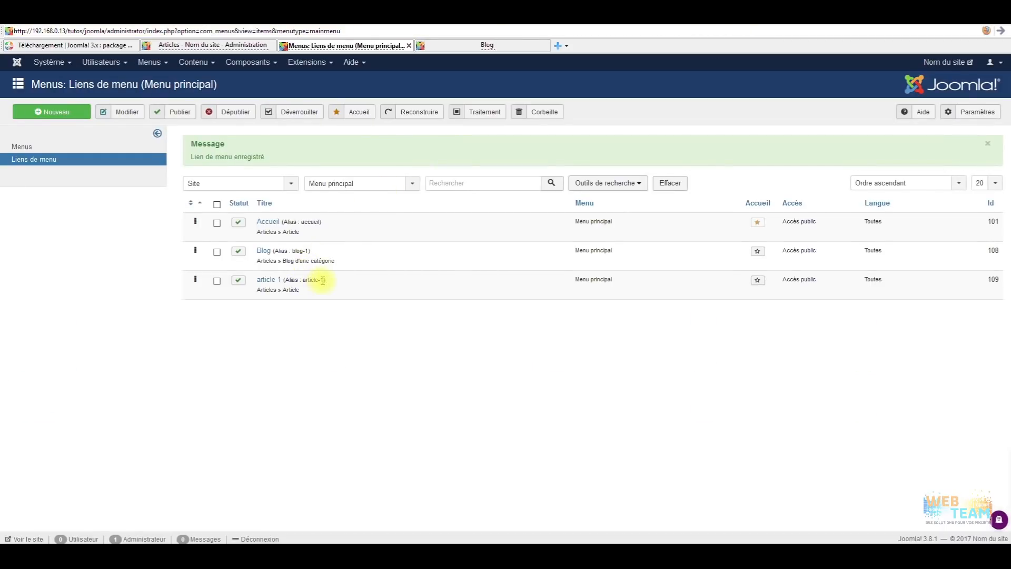
# Reopen the article 1 menu link and close its editor again without changes.
pyautogui.click(274, 281)
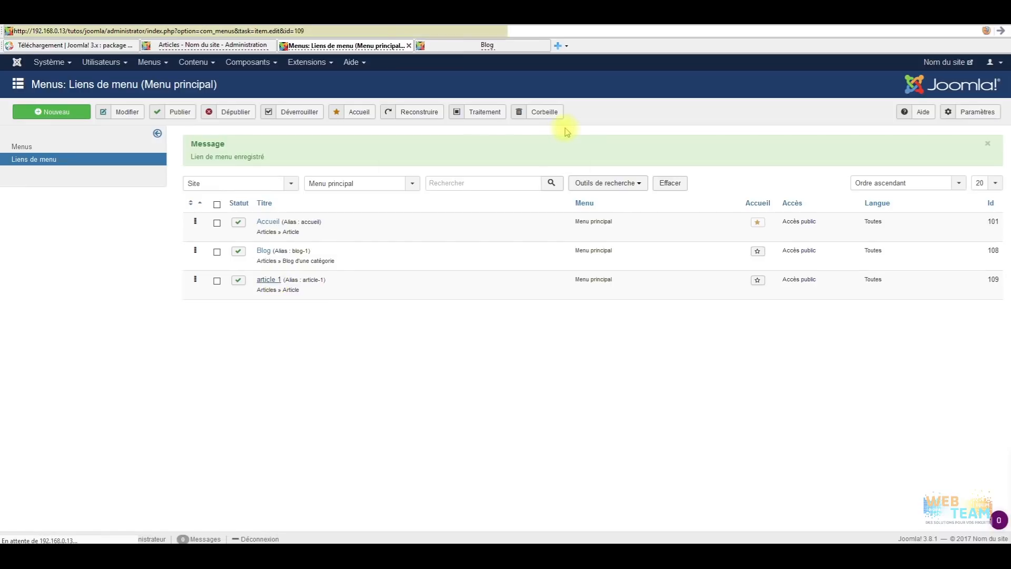
pyautogui.moveTo(405, 146); pyautogui.dragTo(416, 134)
pyautogui.click(410, 112)
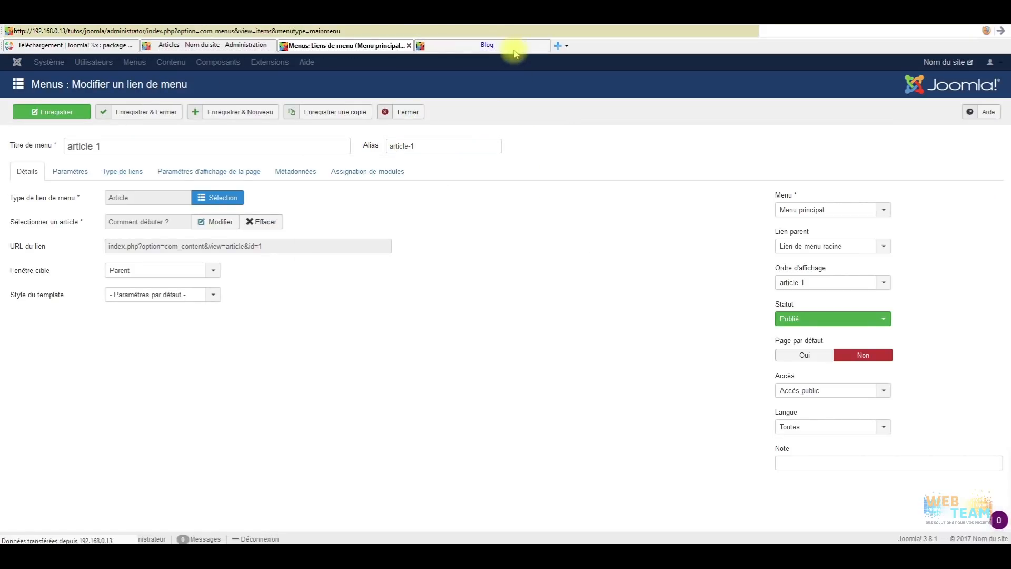
# On the public site, go from Blog to Accueil, view the article 1 page, then return to the admin menus.
pyautogui.click(514, 46)
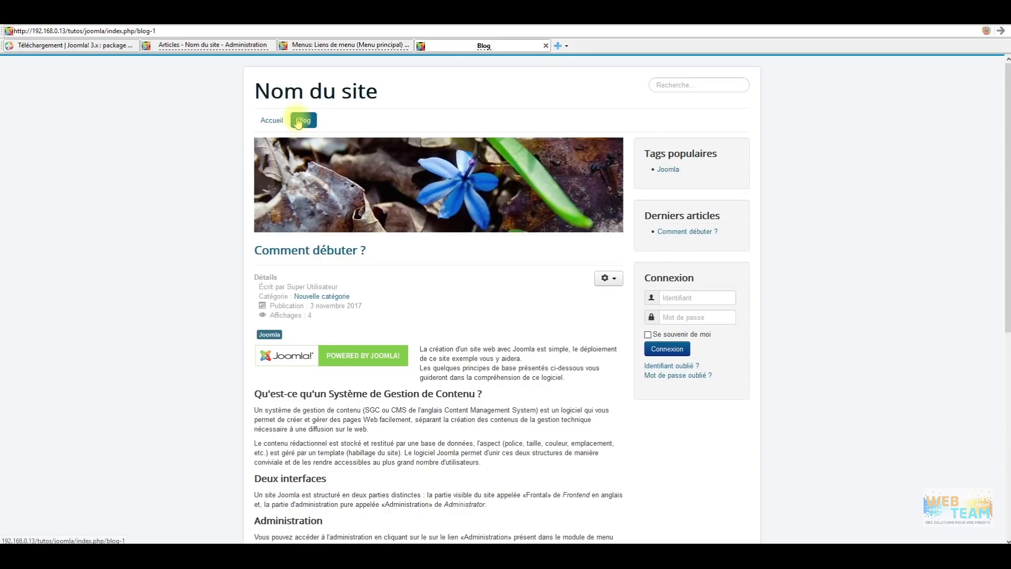
pyautogui.click(272, 121)
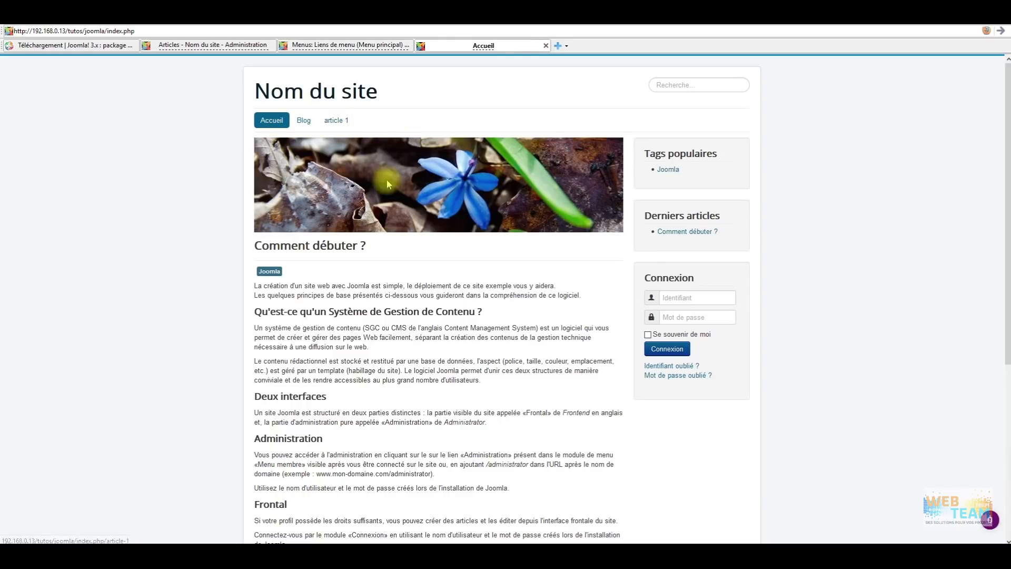
pyautogui.click(336, 120)
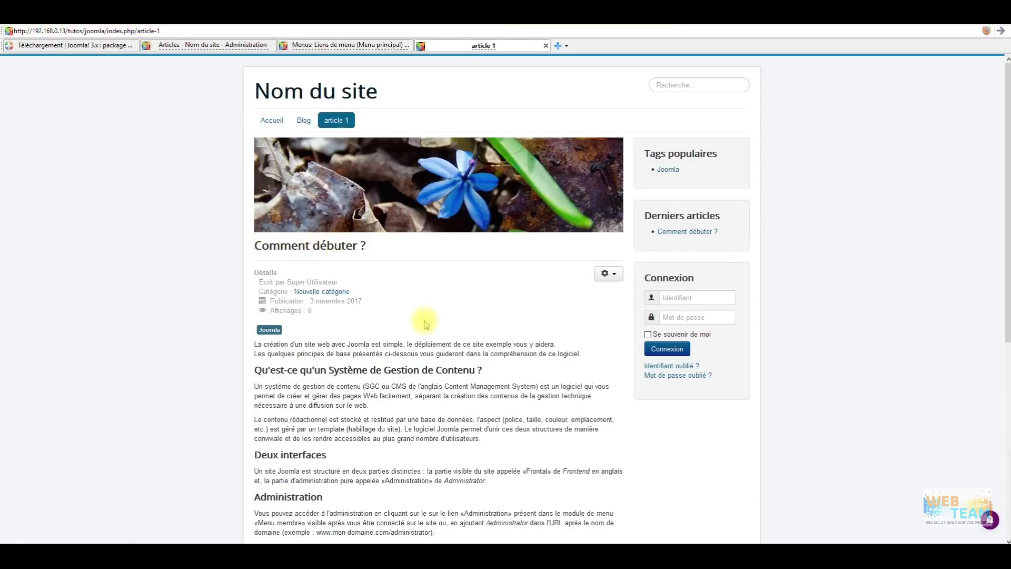
pyautogui.scroll(-5, 466, 369)
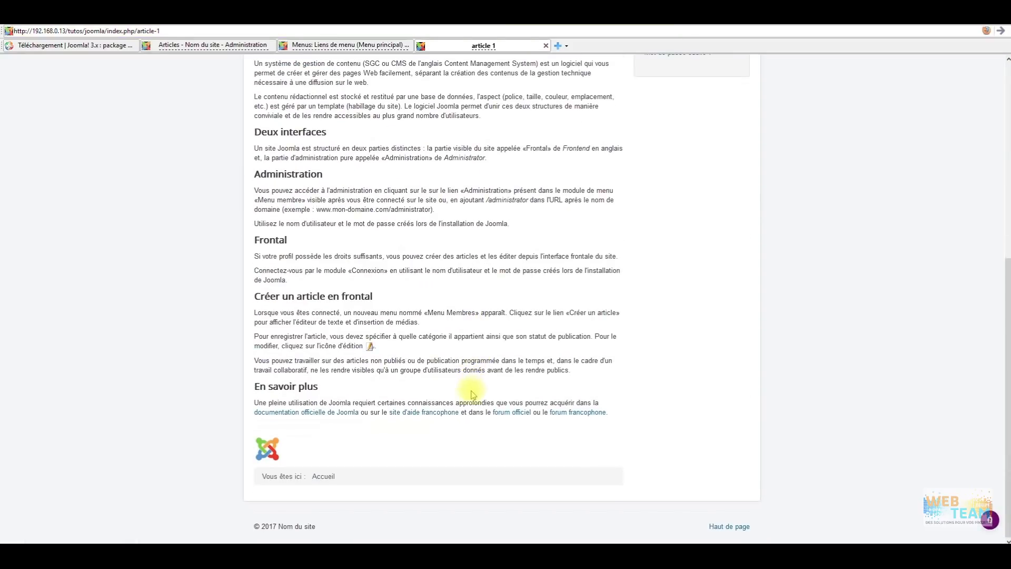
pyautogui.scroll(10, 466, 368)
pyautogui.click(340, 45)
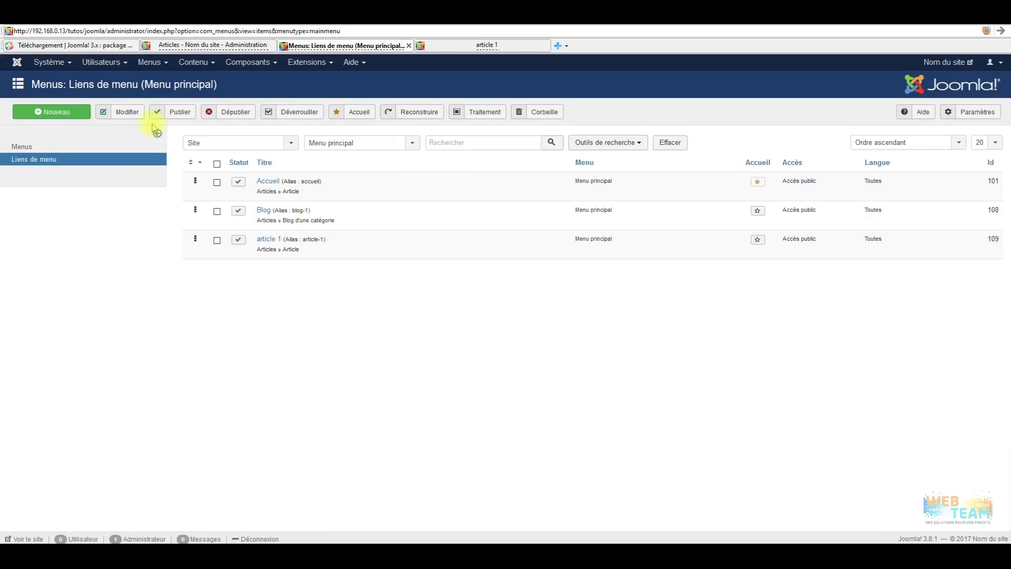
pyautogui.click(138, 68)
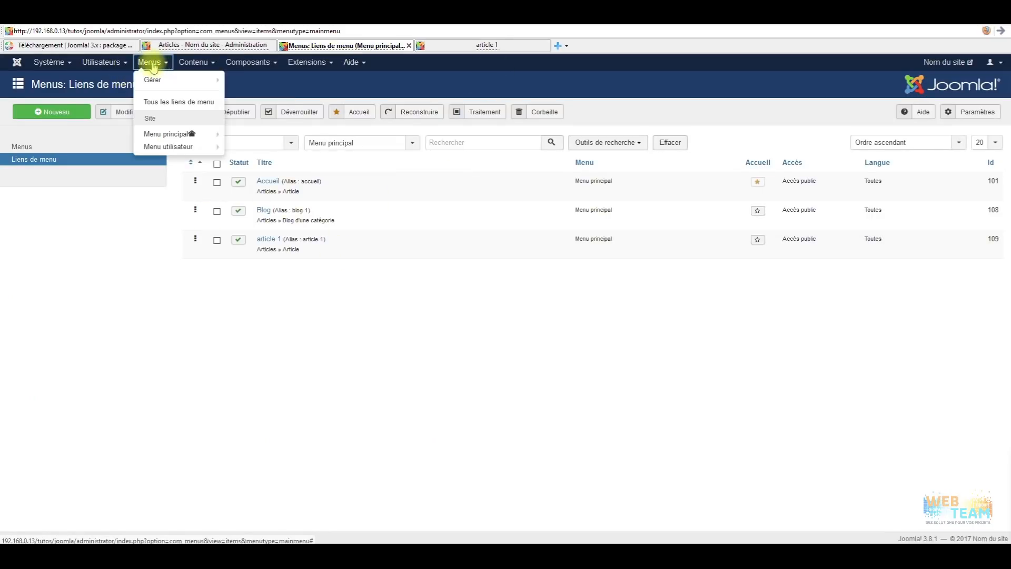
pyautogui.click(164, 132)
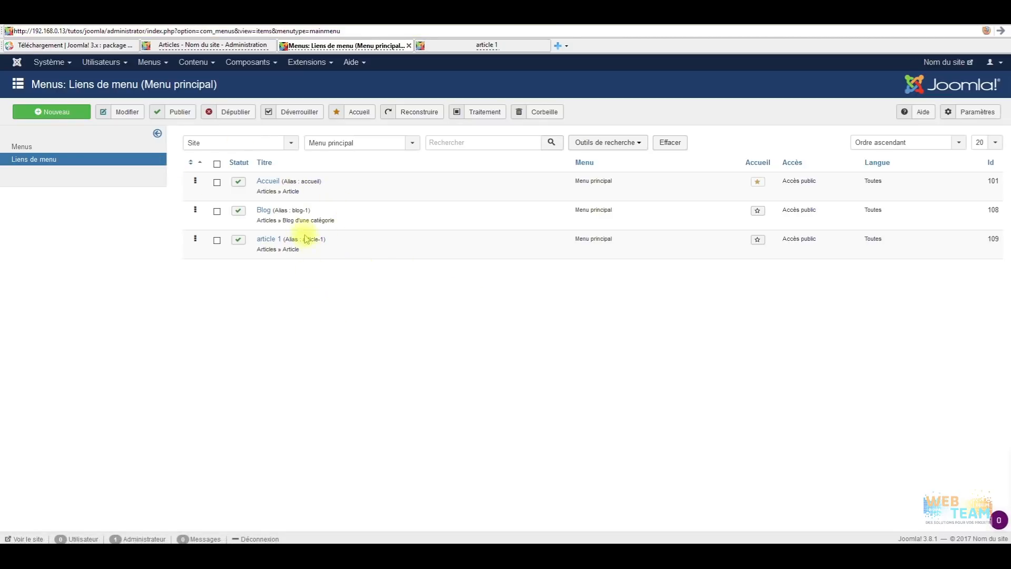
pyautogui.click(500, 46)
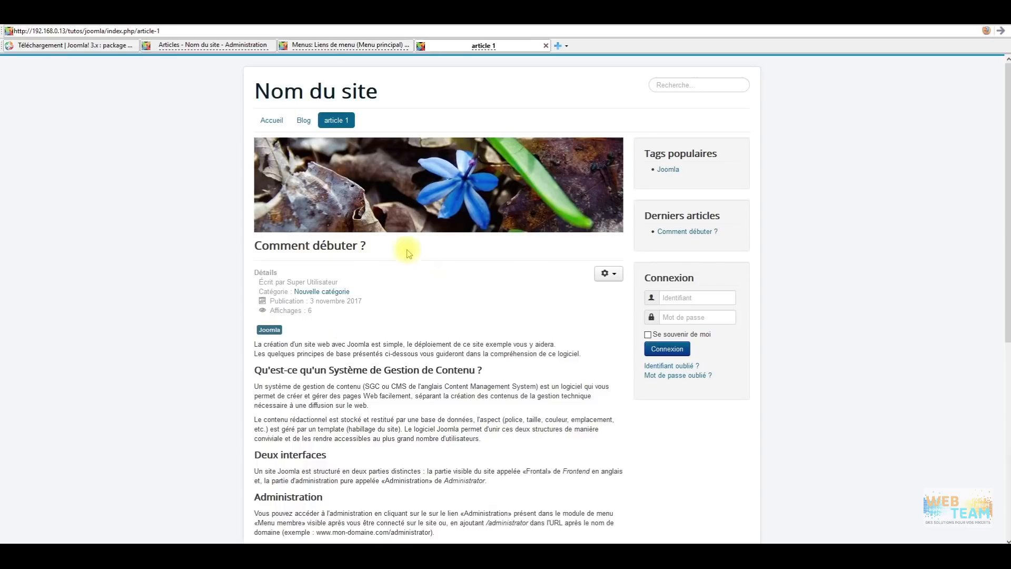
pyautogui.click(325, 44)
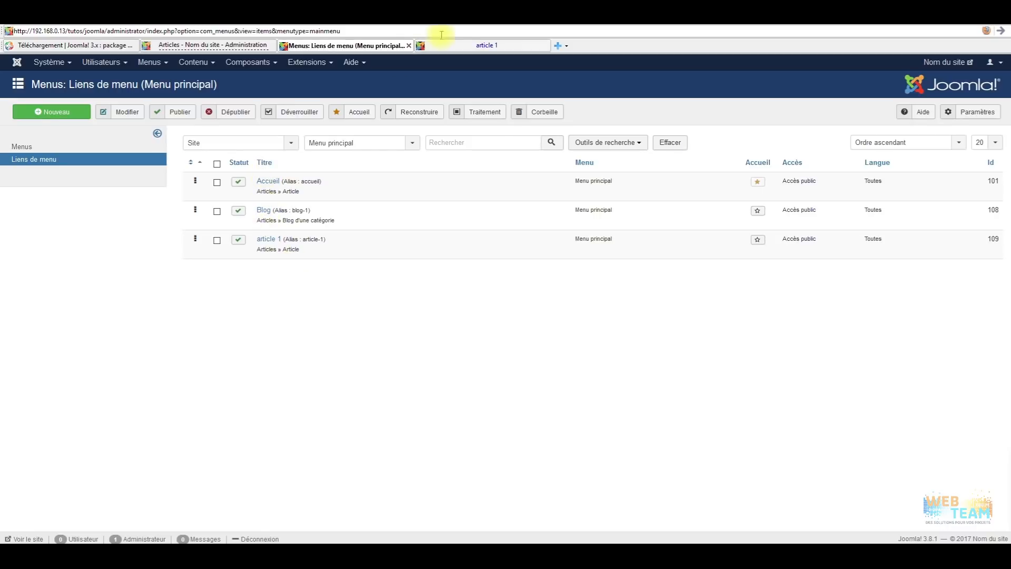
pyautogui.click(472, 46)
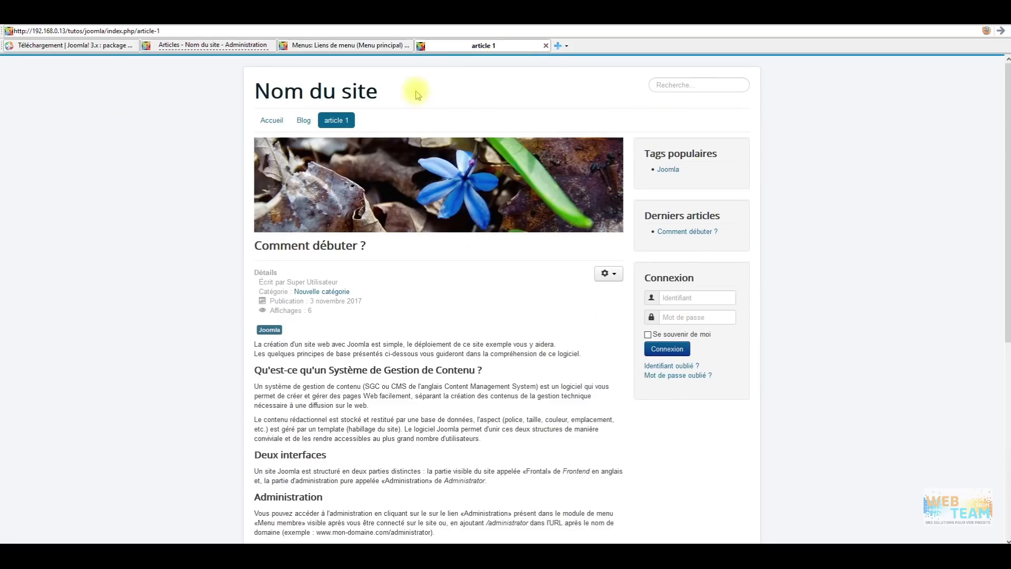
pyautogui.click(403, 45)
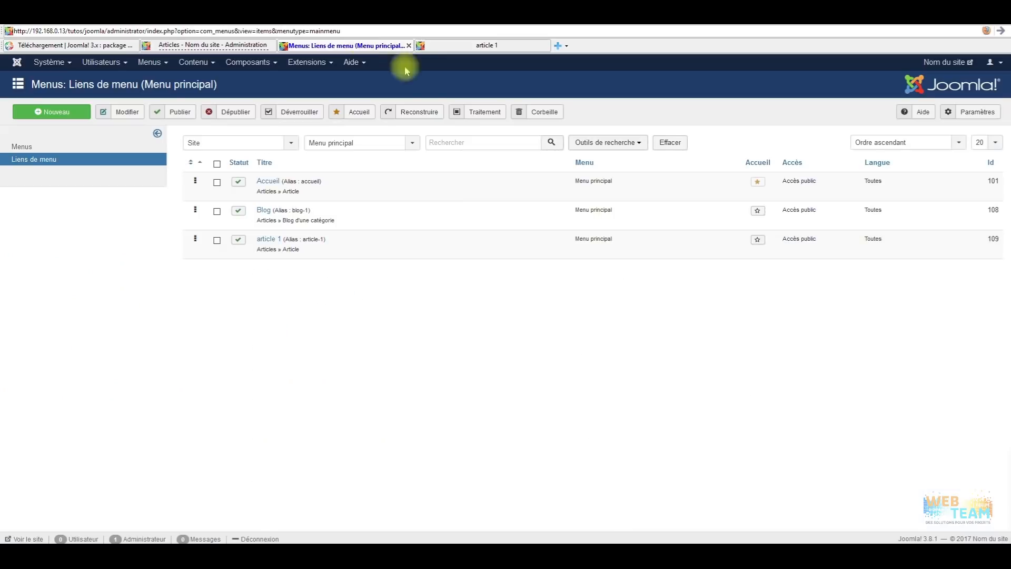
# Review the article 1 link's module assignments and compare them with its page on the site.
pyautogui.click(266, 238)
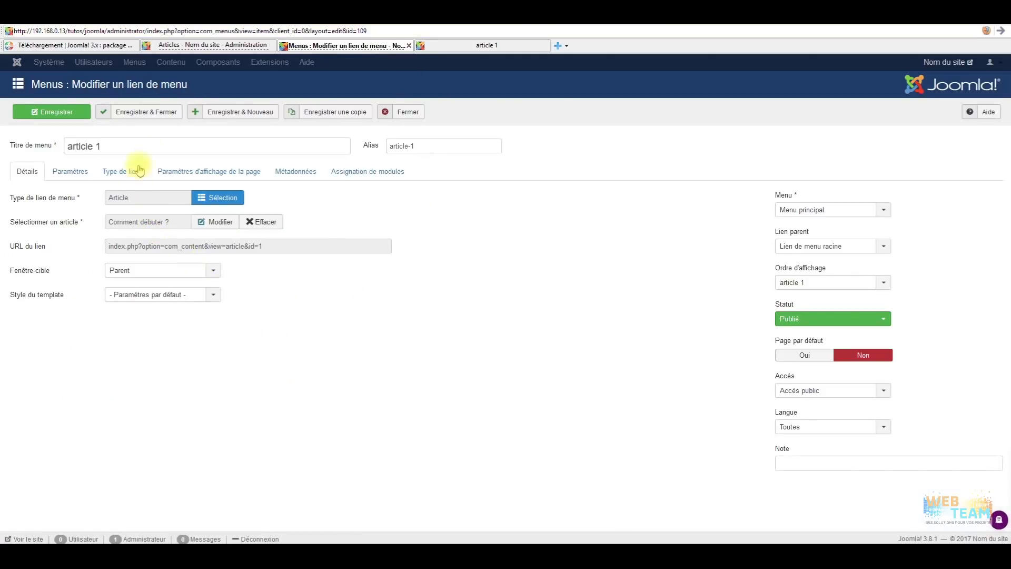
pyautogui.moveTo(439, 147); pyautogui.dragTo(377, 147)
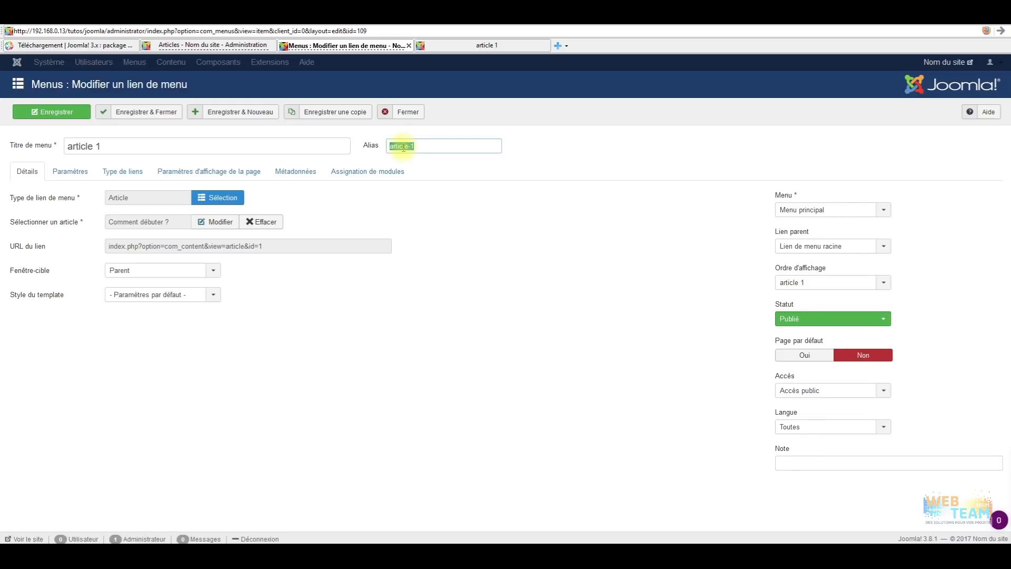
pyautogui.click(397, 174)
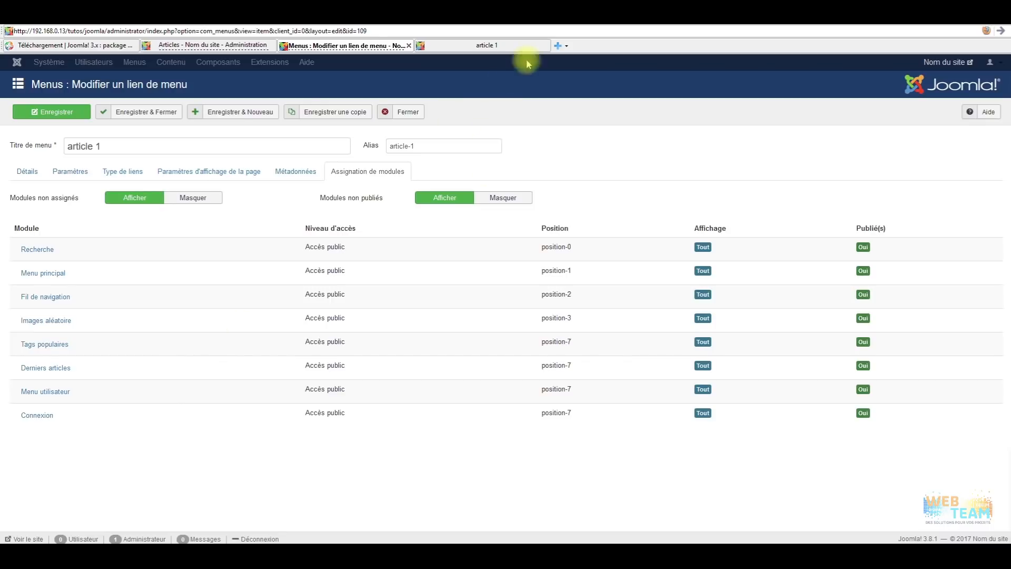
pyautogui.click(477, 46)
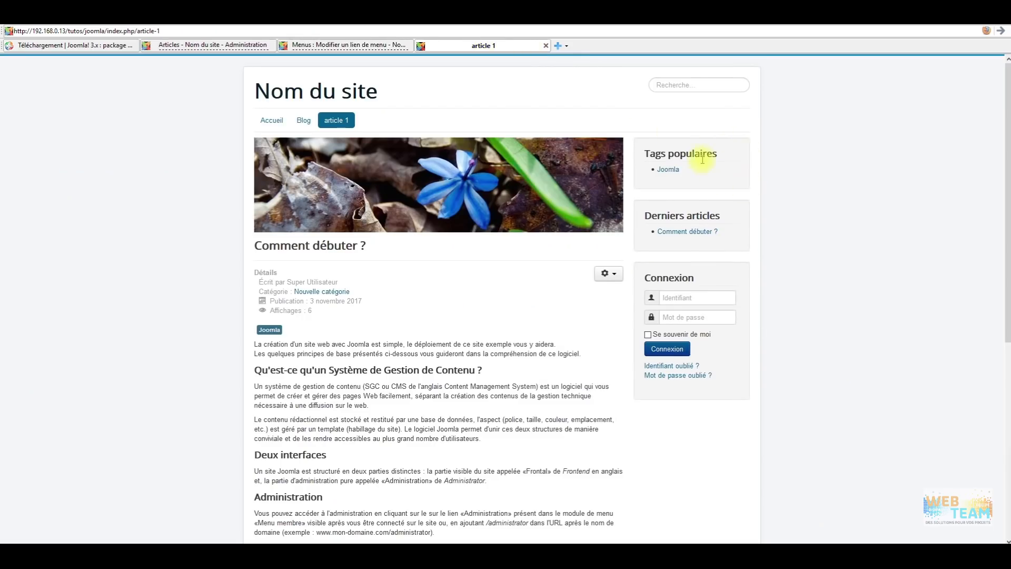
pyautogui.click(350, 45)
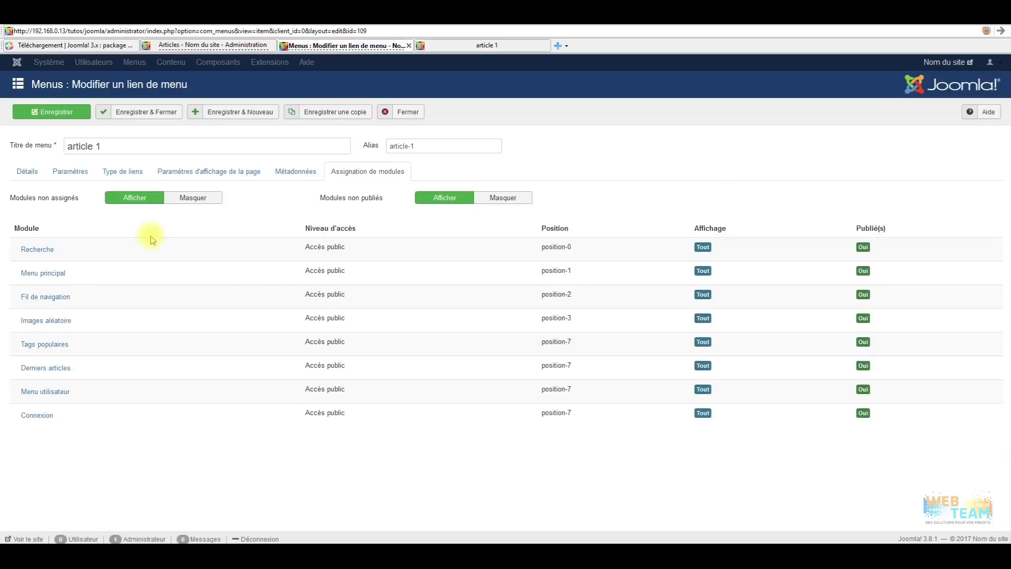
# Assign Tags populaires to 'Toutes les pages sauf les liens sélectionnés', excluding article 1, and save it.
pyautogui.click(46, 346)
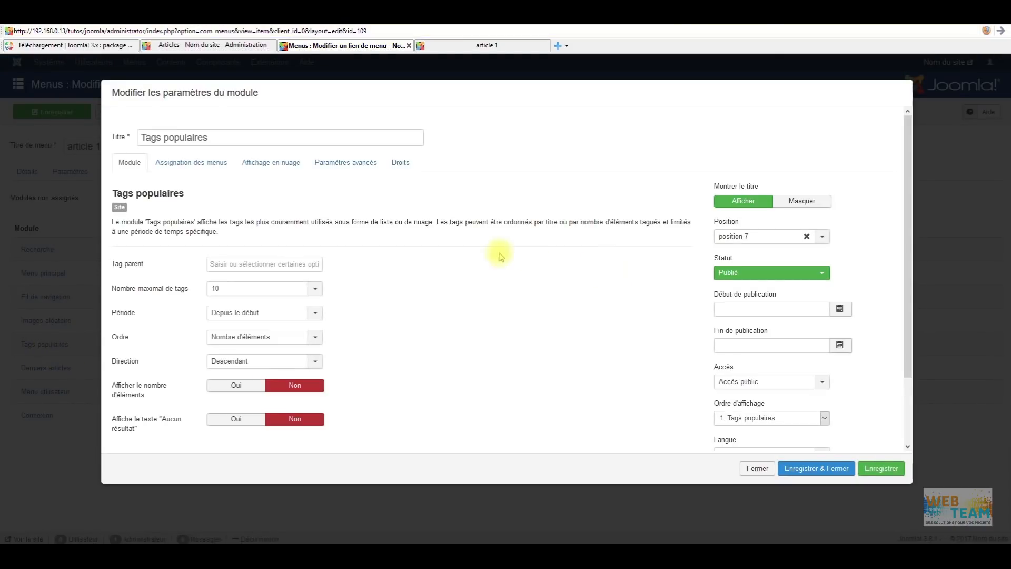
pyautogui.click(206, 163)
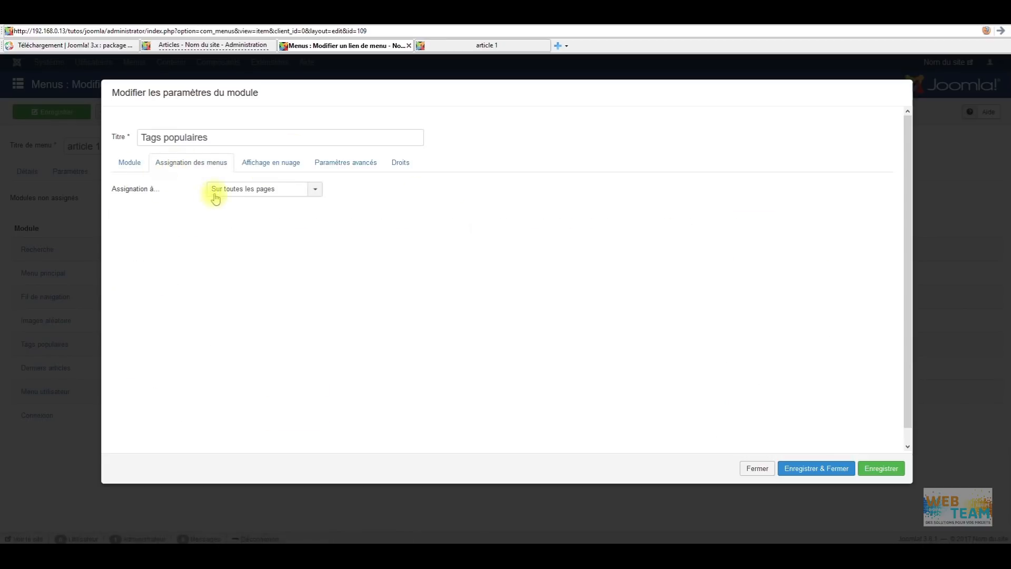
pyautogui.click(315, 189)
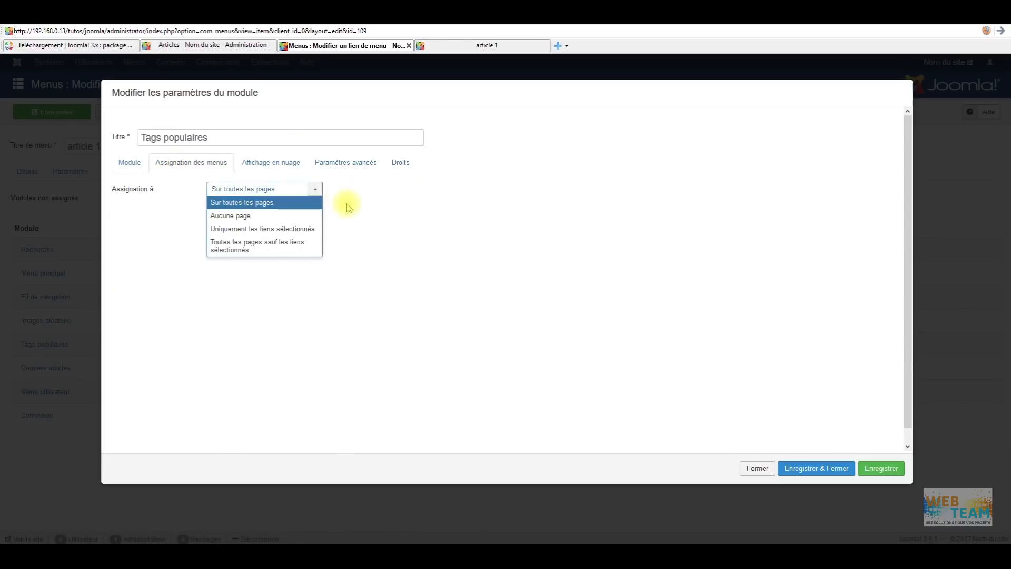
pyautogui.click(255, 245)
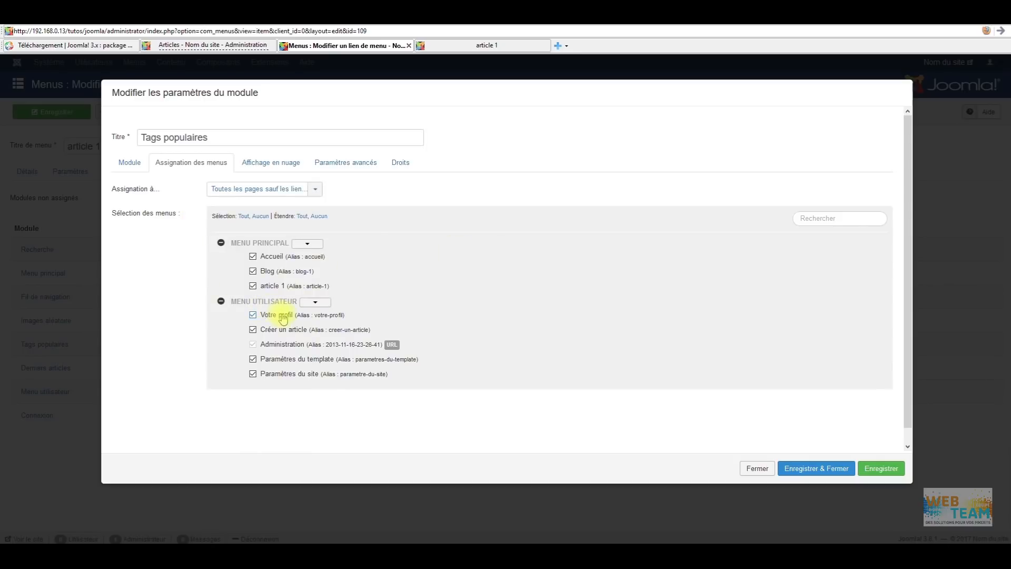
pyautogui.click(253, 286)
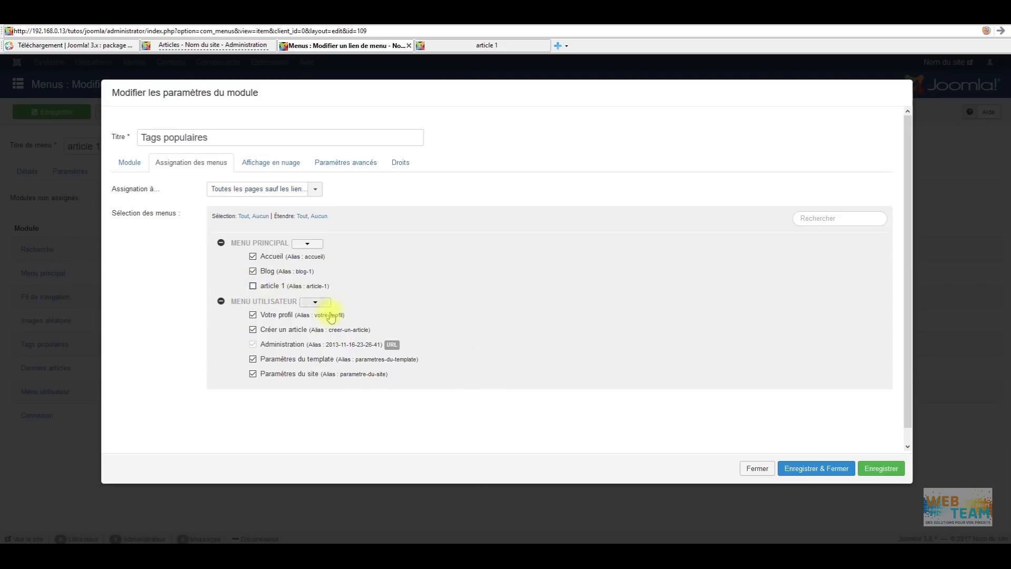
pyautogui.click(266, 218)
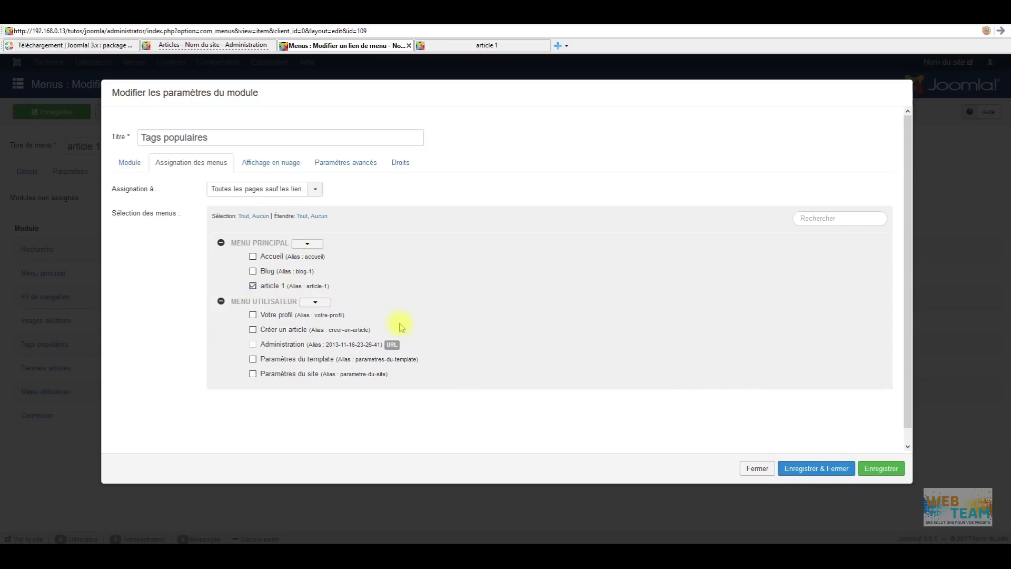
pyautogui.click(817, 469)
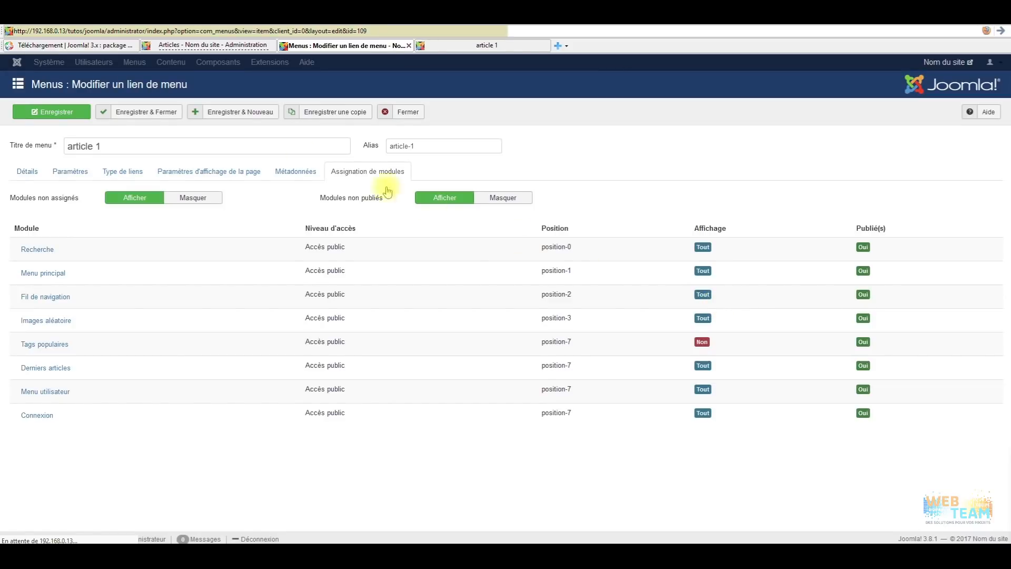
pyautogui.click(480, 46)
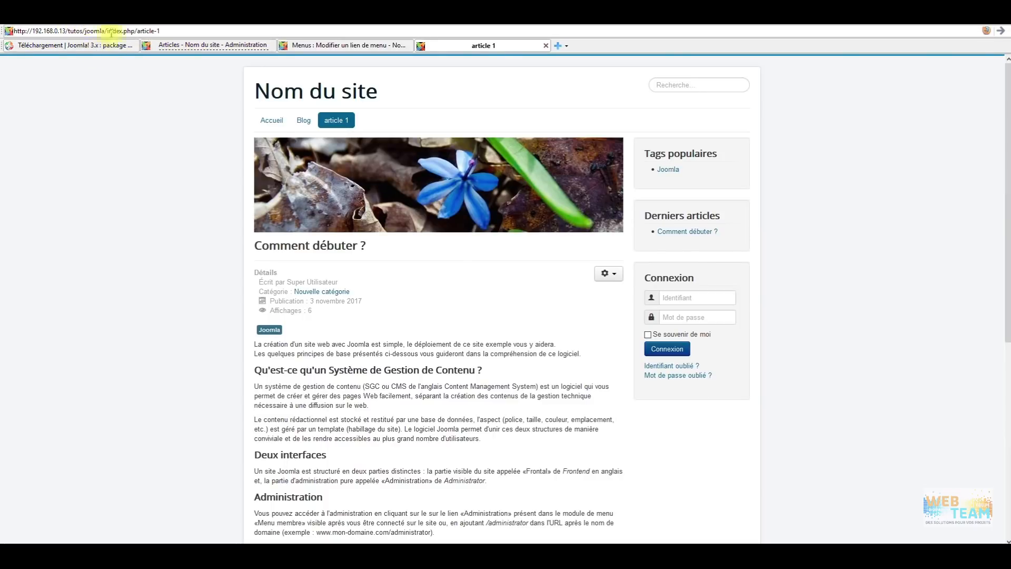
pyautogui.click(1000, 31)
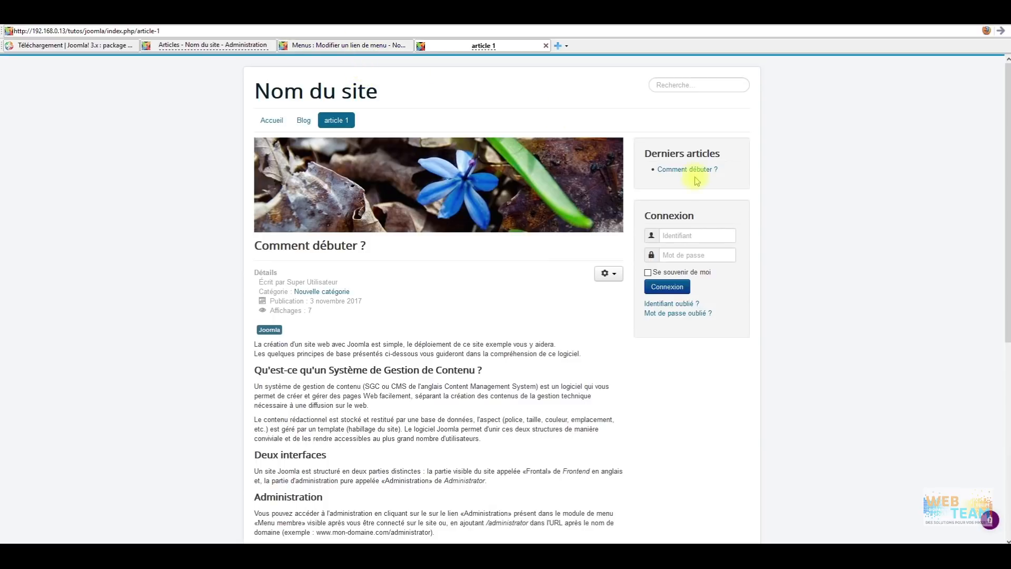
pyautogui.click(368, 47)
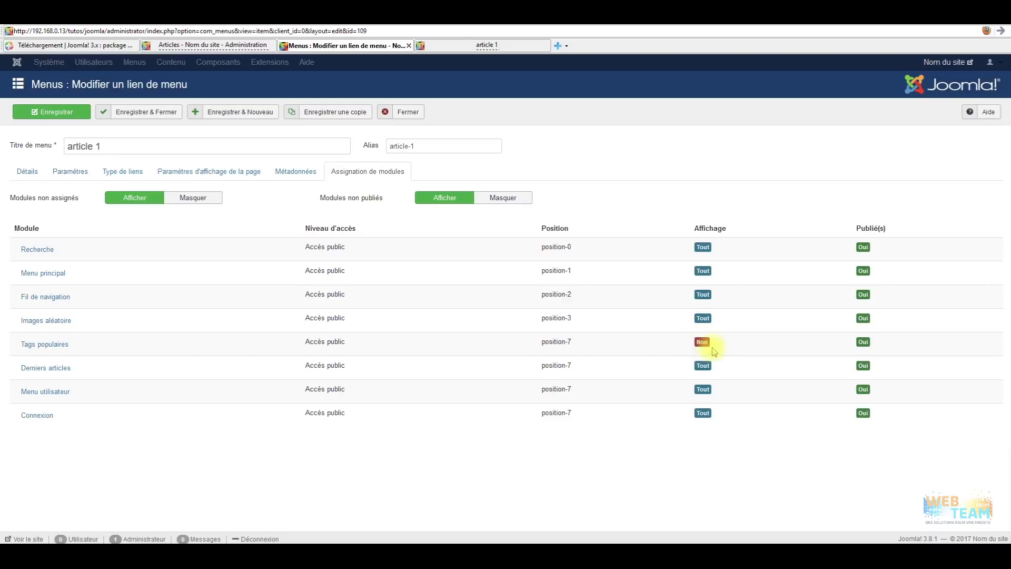
# Toggle the unassigned and unpublished module filters on the article 1 link, then close its editor.
pyautogui.click(196, 198)
pyautogui.click(495, 197)
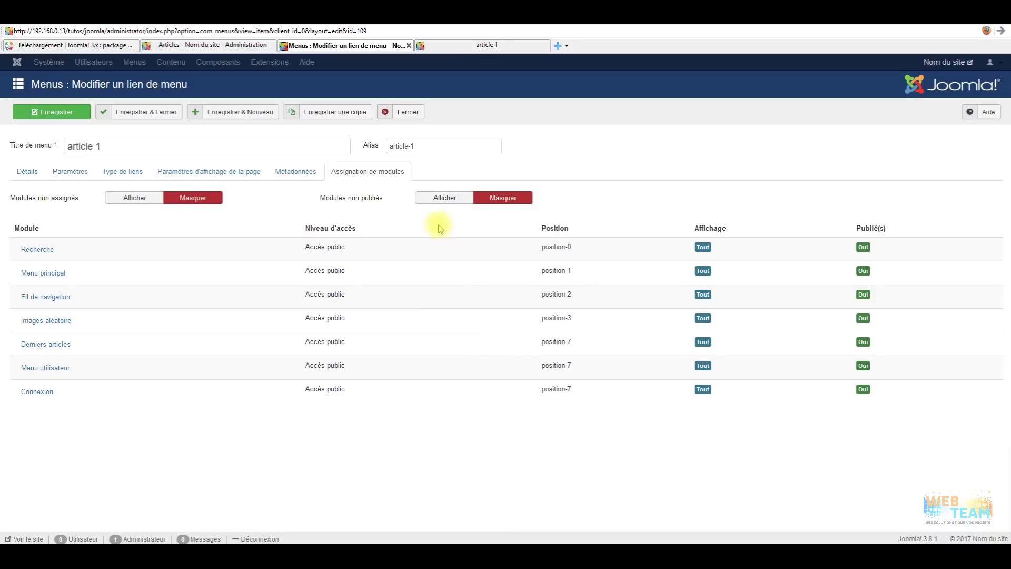
pyautogui.click(445, 199)
pyautogui.click(482, 208)
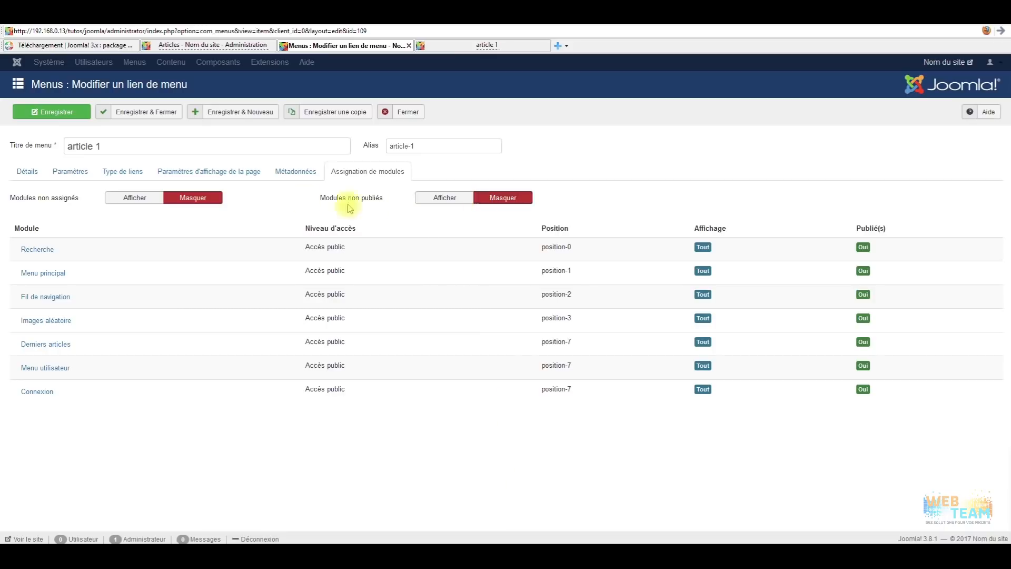
pyautogui.click(131, 197)
pyautogui.click(445, 199)
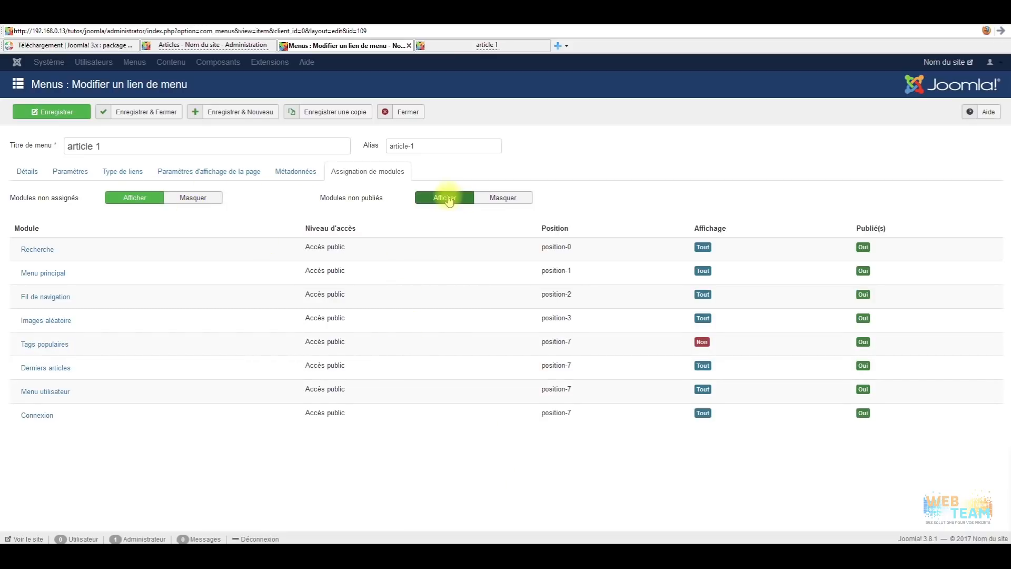
pyautogui.click(505, 199)
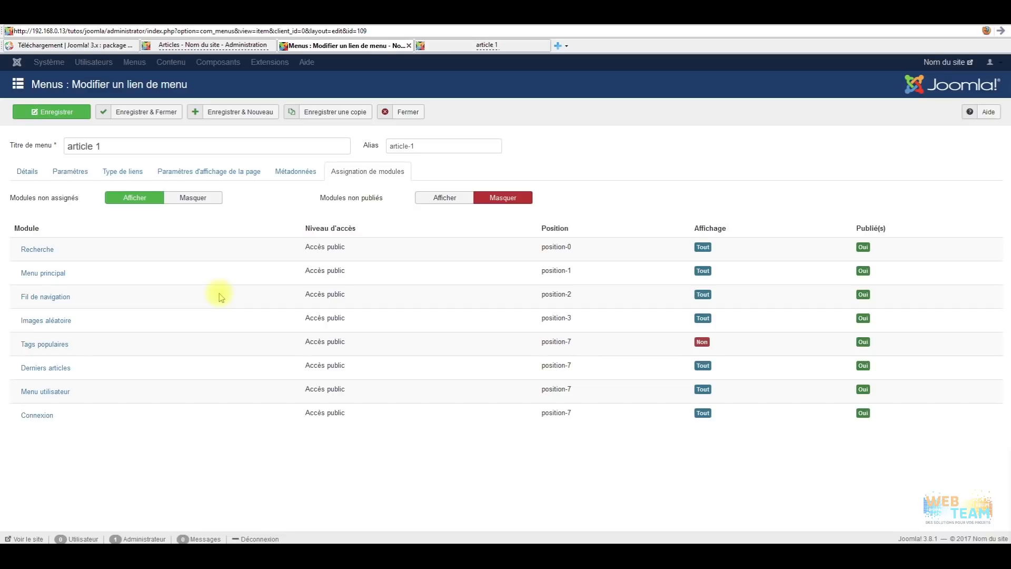
pyautogui.click(418, 114)
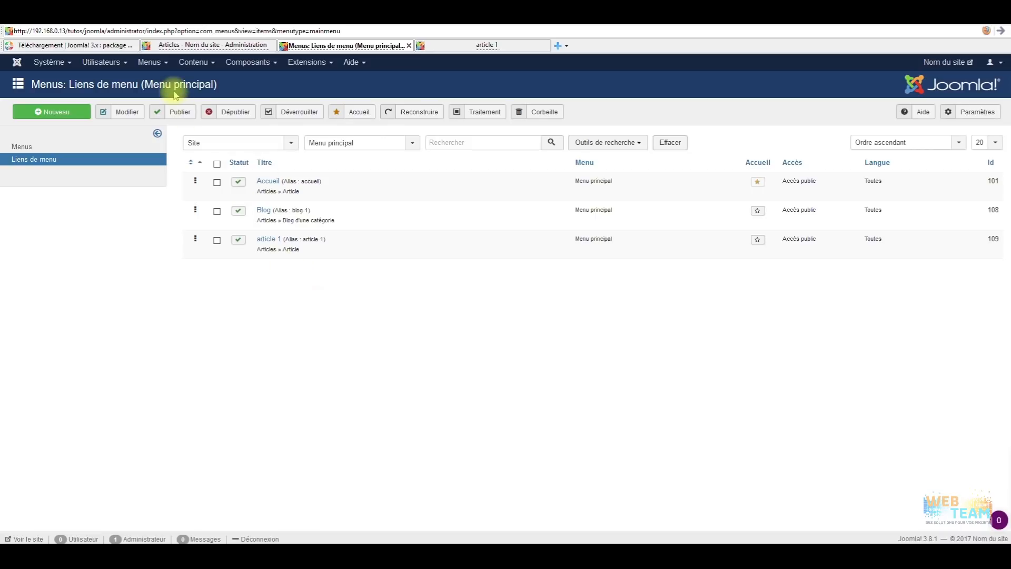
# Go to Contenu > Champs to open the article custom fields list.
pyautogui.click(149, 66)
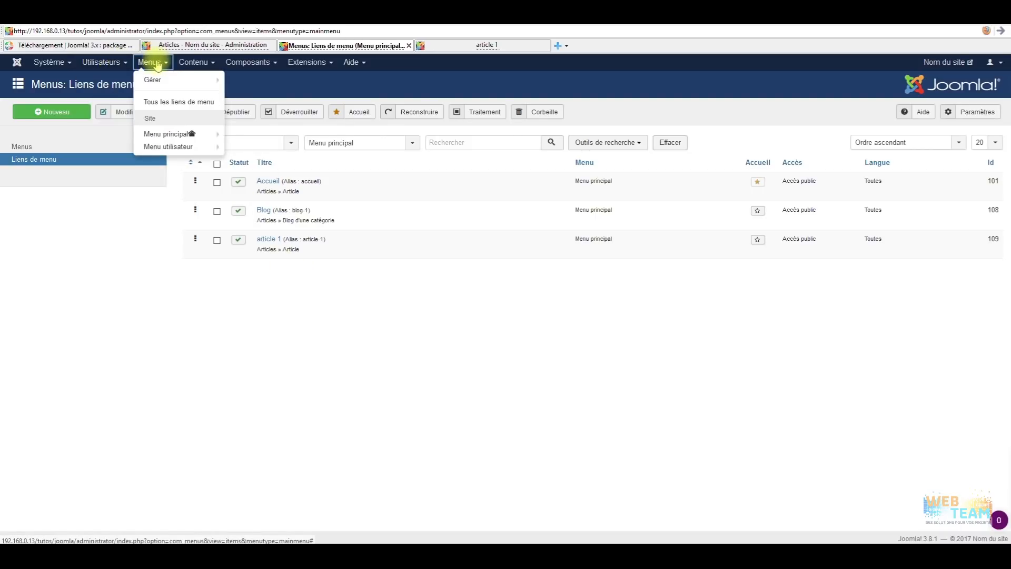
pyautogui.moveTo(194, 63)
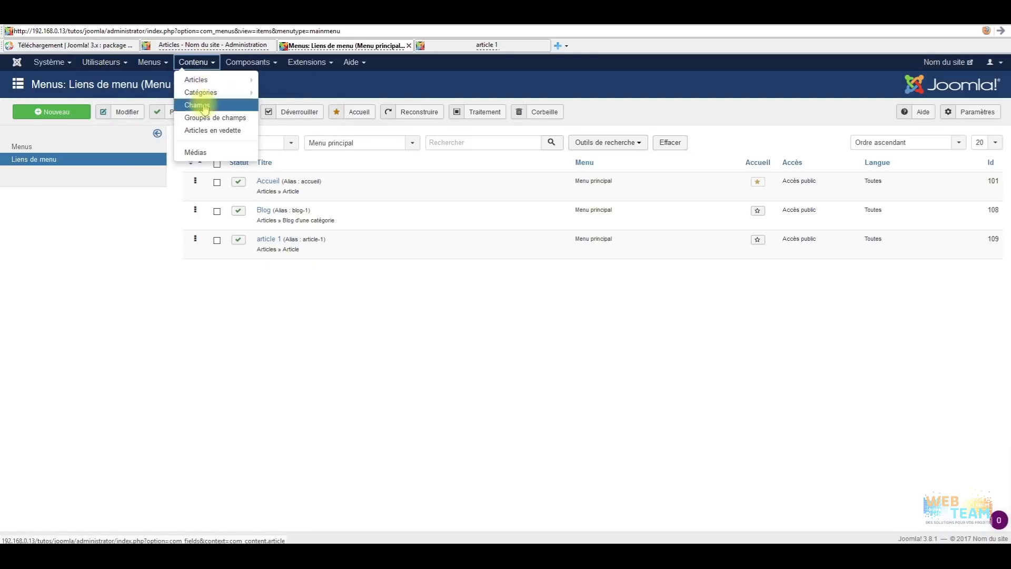
pyautogui.moveTo(225, 94)
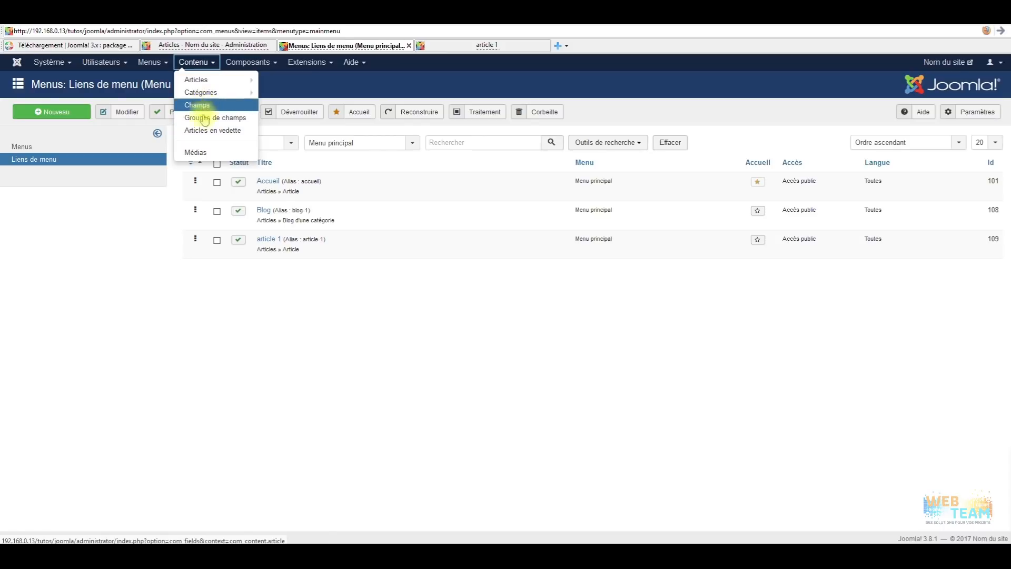
pyautogui.click(198, 105)
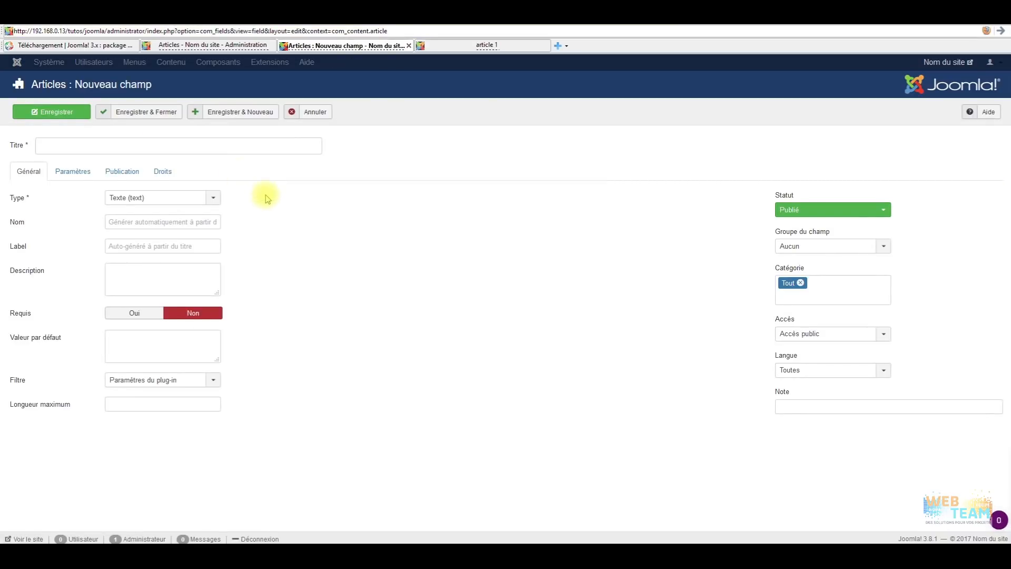
# Browse the field Type list, leave it on Texte, and cancel the new field.
pyautogui.click(208, 197)
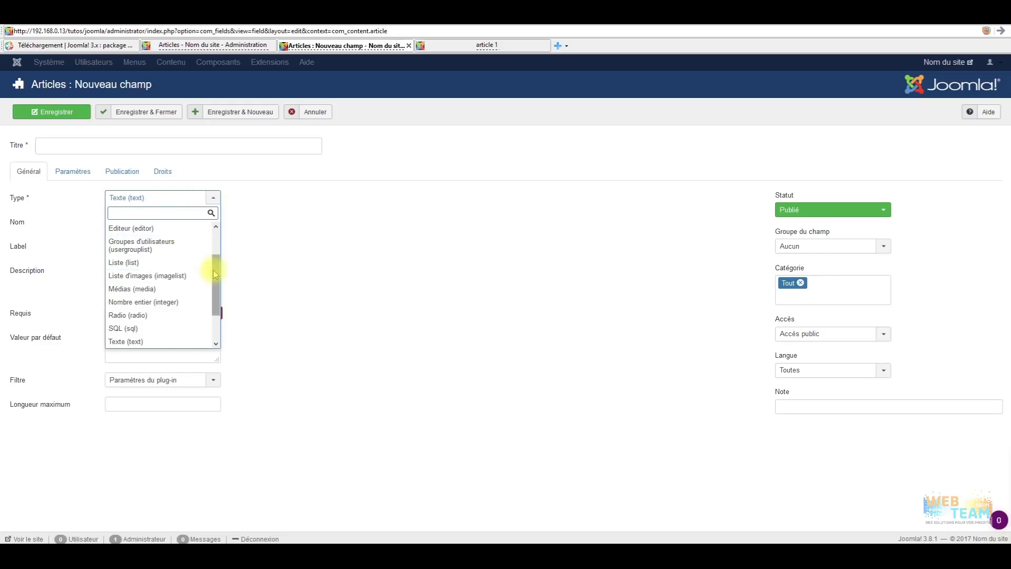
pyautogui.moveTo(220, 269); pyautogui.dragTo(225, 289)
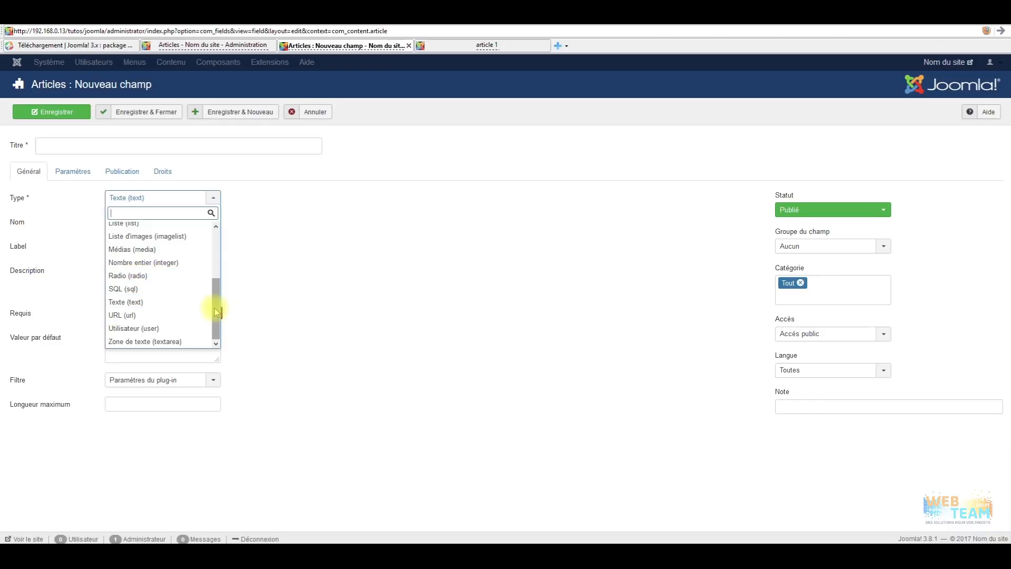
pyautogui.moveTo(217, 312); pyautogui.dragTo(209, 237)
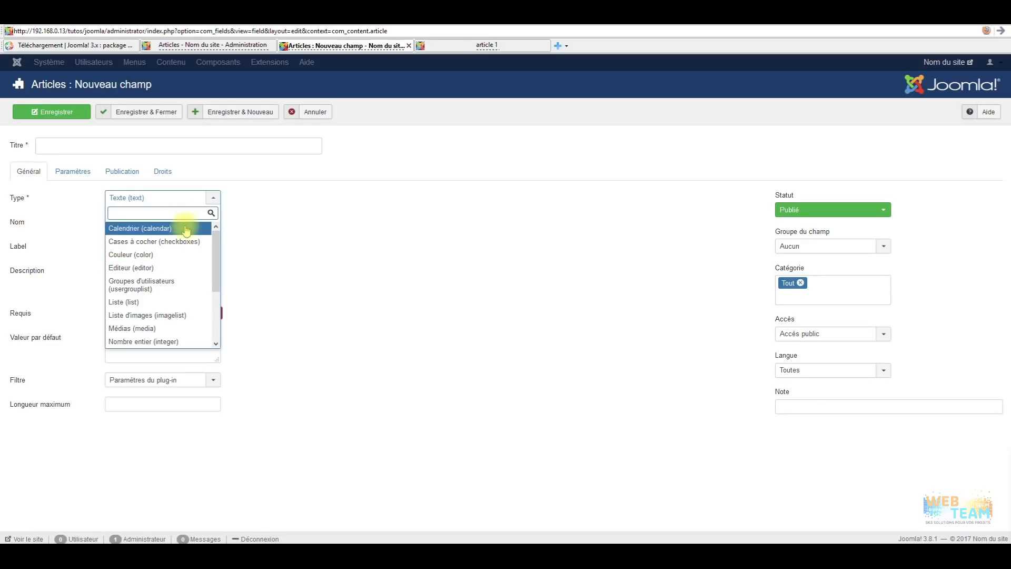
pyautogui.click(295, 238)
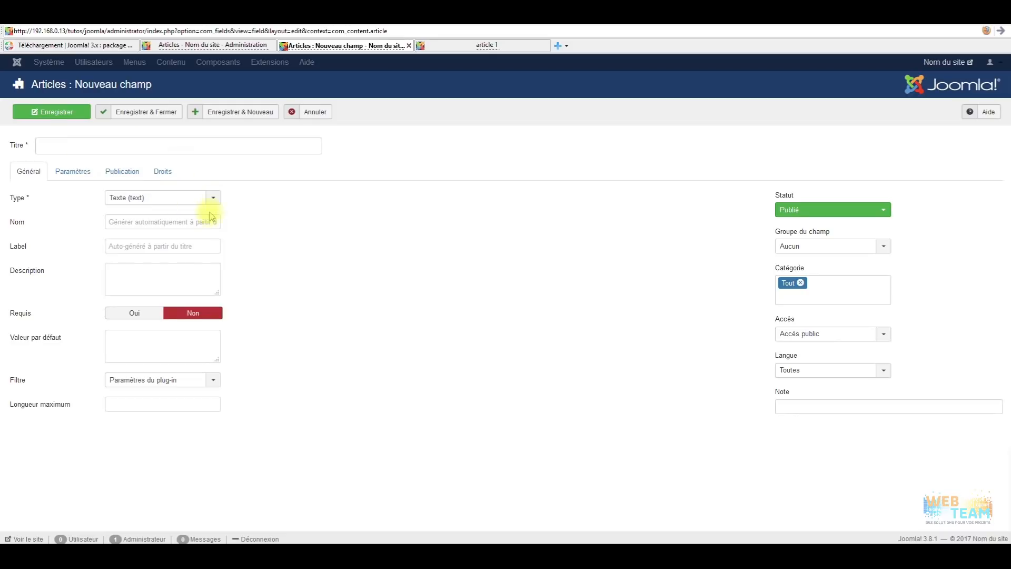
pyautogui.click(317, 119)
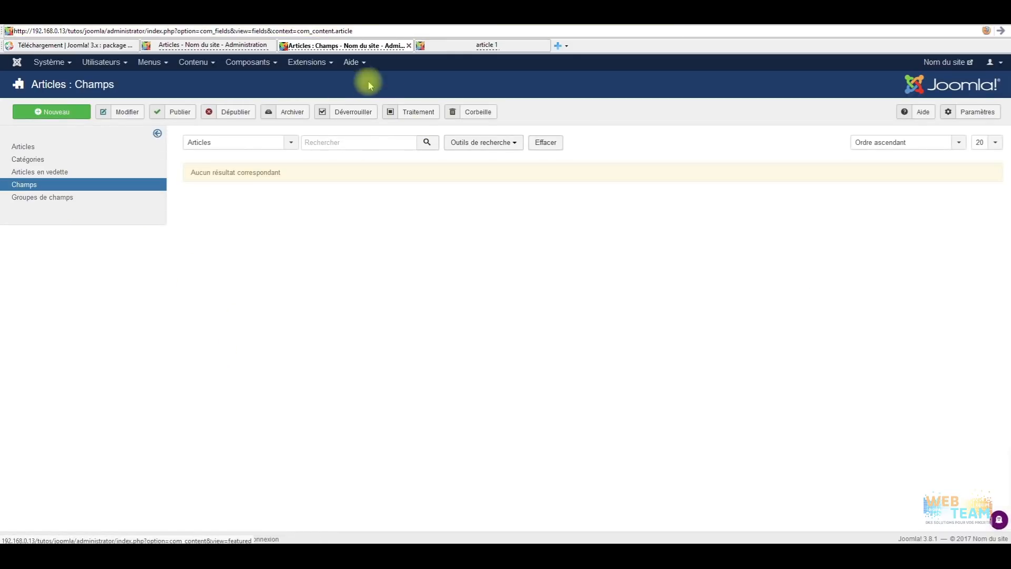
# Browse the Menus, Contenu and Utilisateurs menus, then open the Composants menu.
pyautogui.click(153, 63)
pyautogui.click(194, 62)
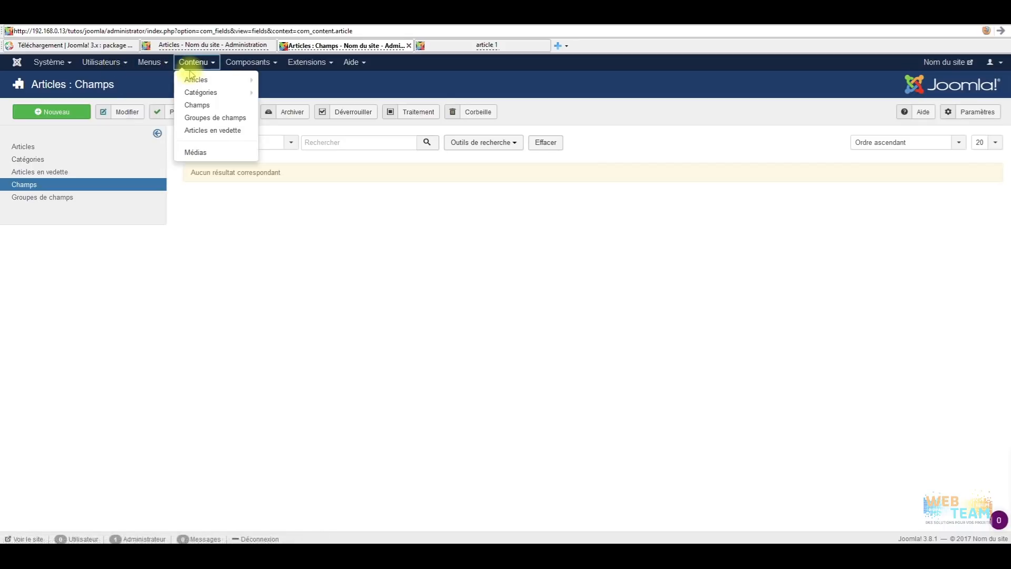
pyautogui.moveTo(217, 98)
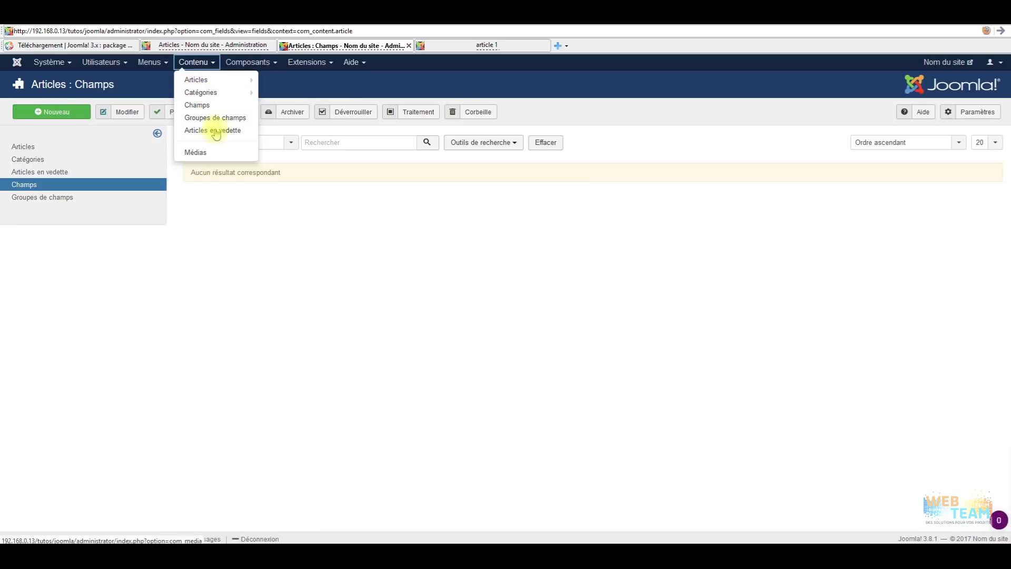
pyautogui.click(267, 226)
pyautogui.click(108, 62)
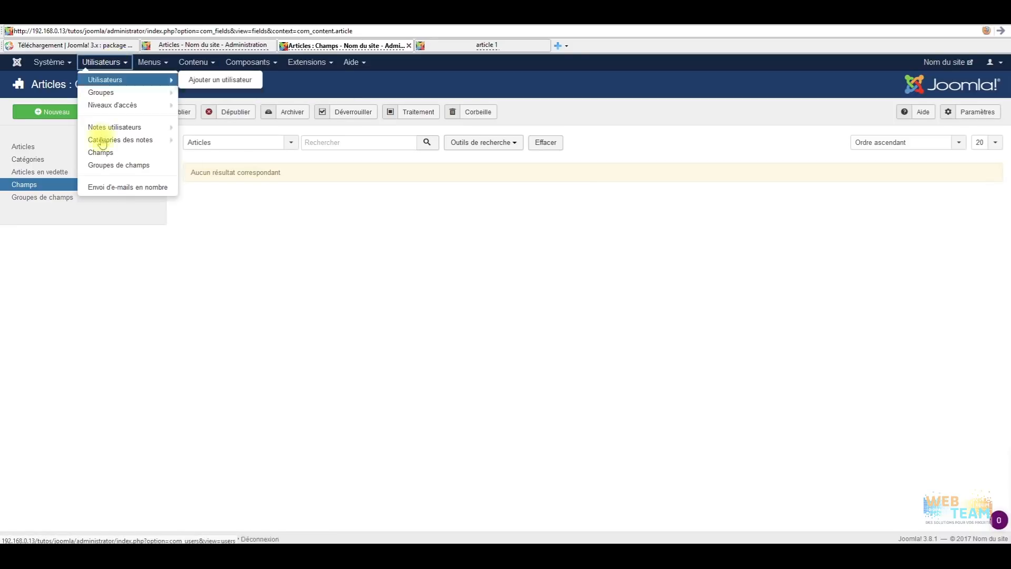
pyautogui.click(247, 63)
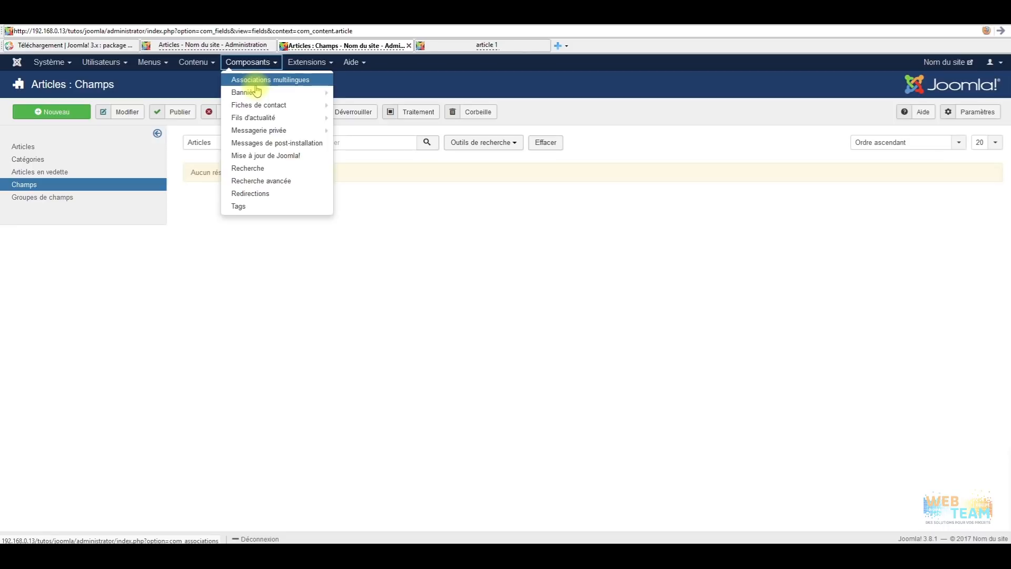
# Look through the Bannières and Fiches de contact submenus, then open Composants > Tags.
pyautogui.moveTo(256, 91)
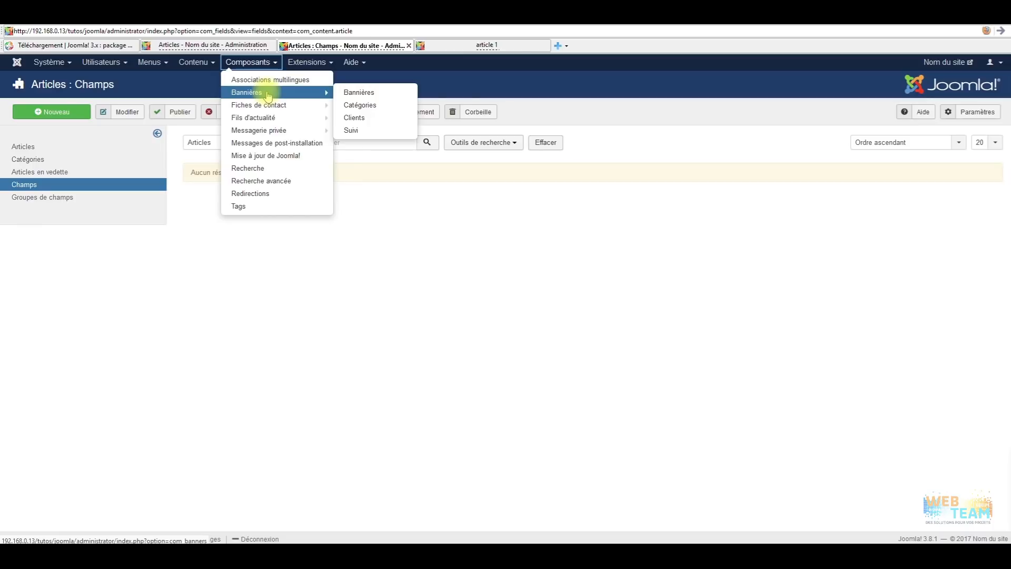
pyautogui.moveTo(284, 106)
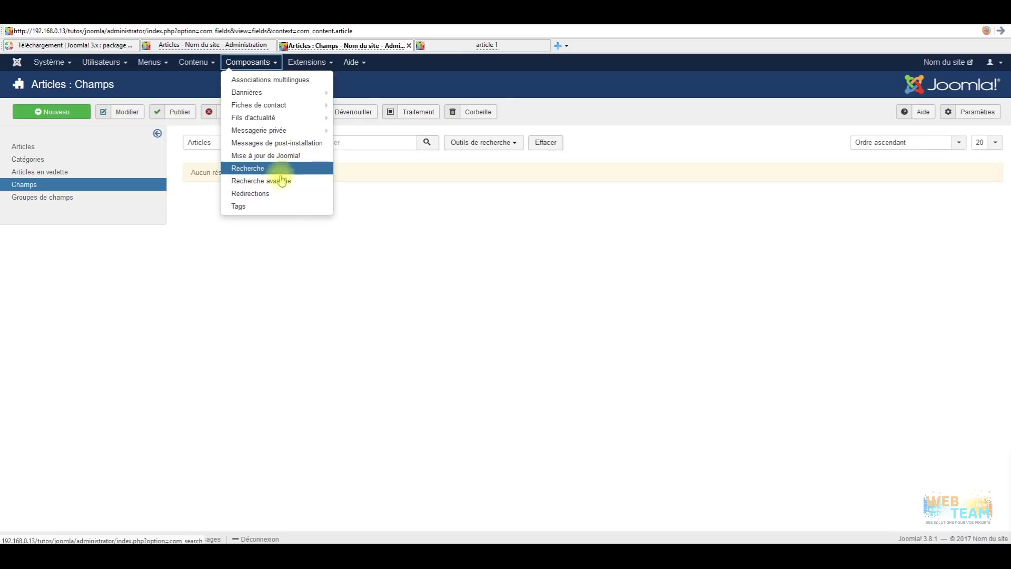
pyautogui.click(248, 207)
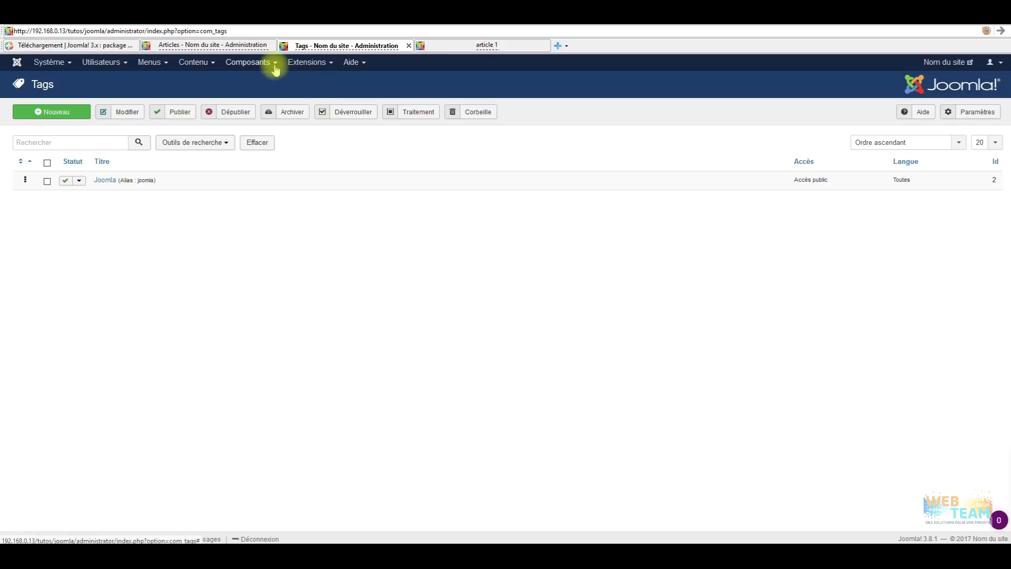
# Open Extensions > Gérer > Installation.
pyautogui.click(309, 62)
pyautogui.moveTo(316, 80)
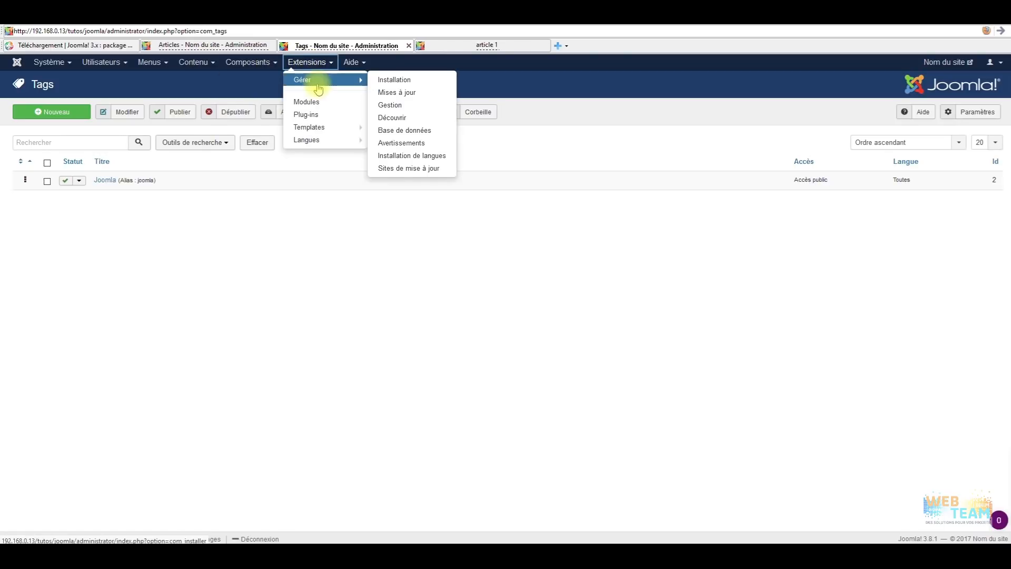
pyautogui.click(399, 80)
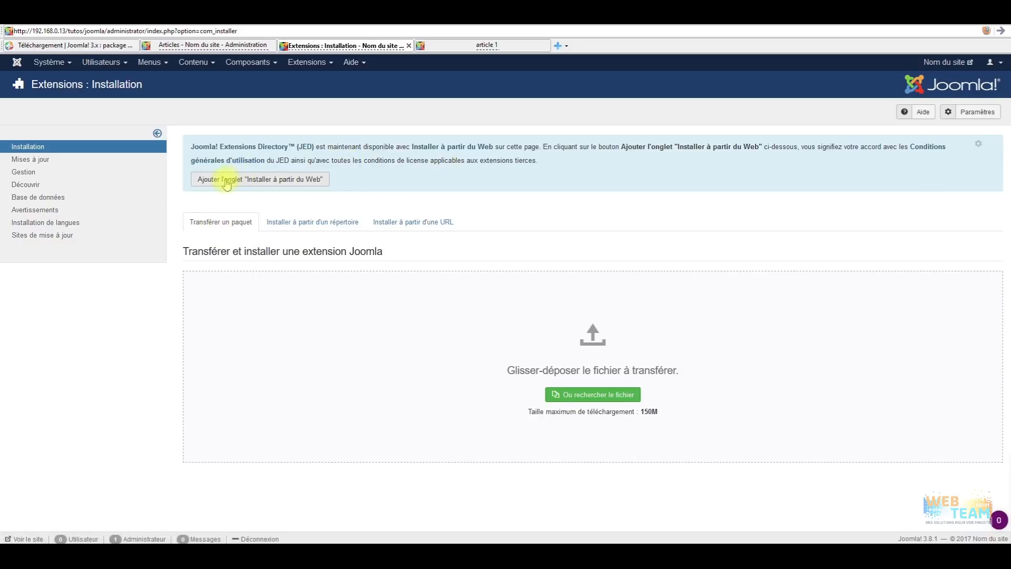
# Add the Installer à partir du Web tab and check the directory, URL and upload install tabs.
pyautogui.click(248, 179)
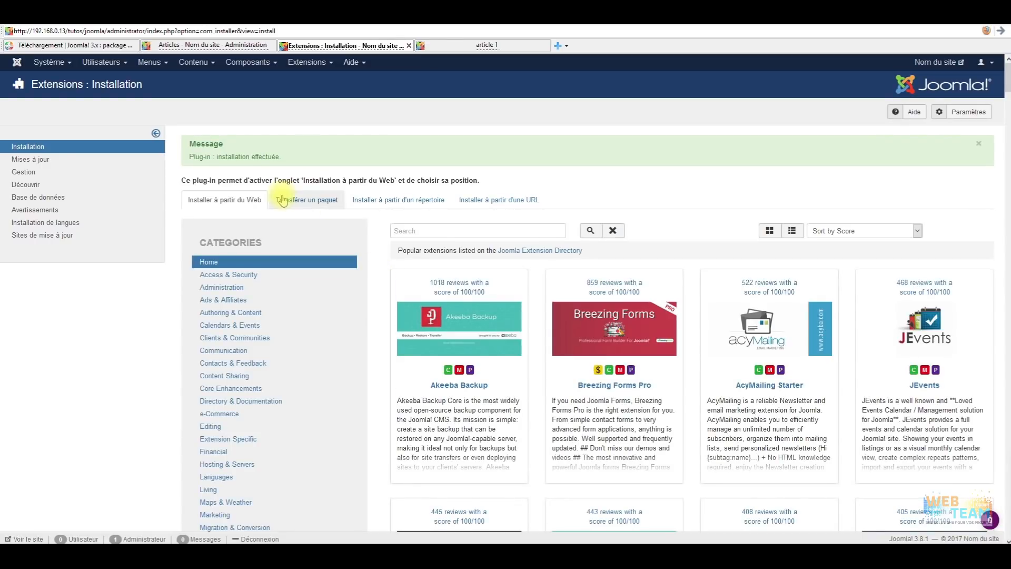
pyautogui.click(376, 201)
pyautogui.click(488, 201)
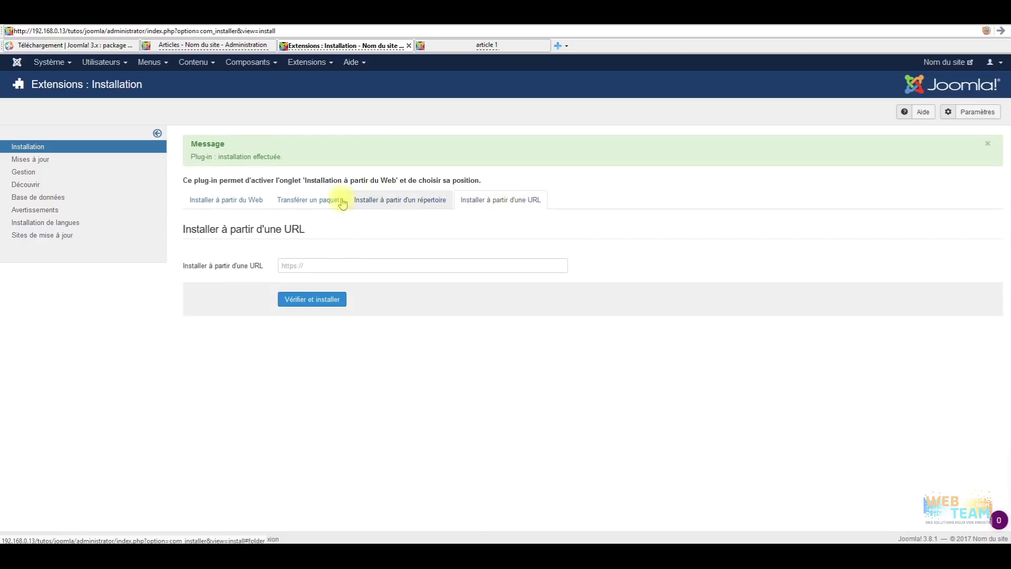
pyautogui.click(305, 200)
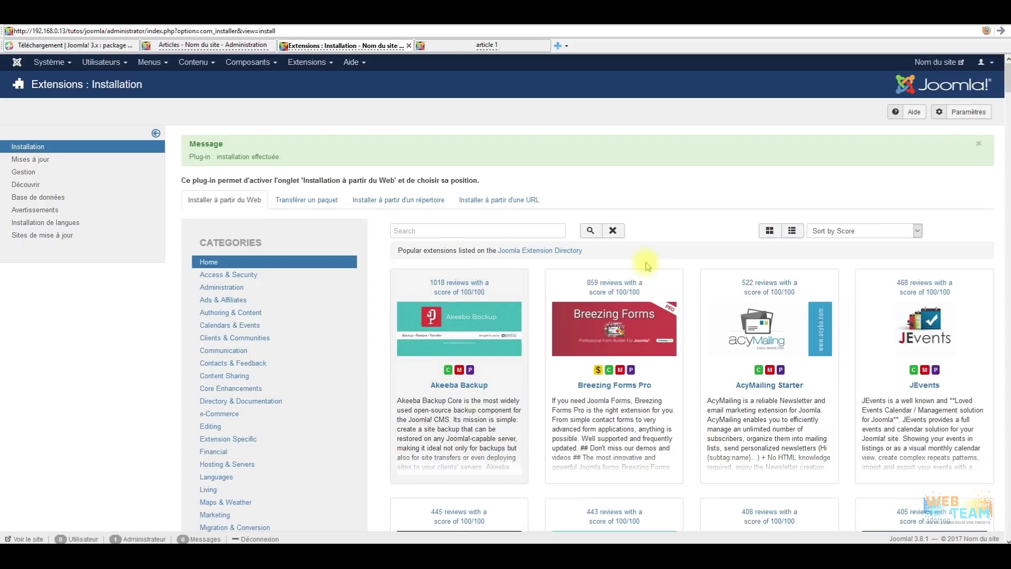
# Scroll through the Joomla Extension Directory listing of popular extensions.
pyautogui.scroll(-2, 580, 274)
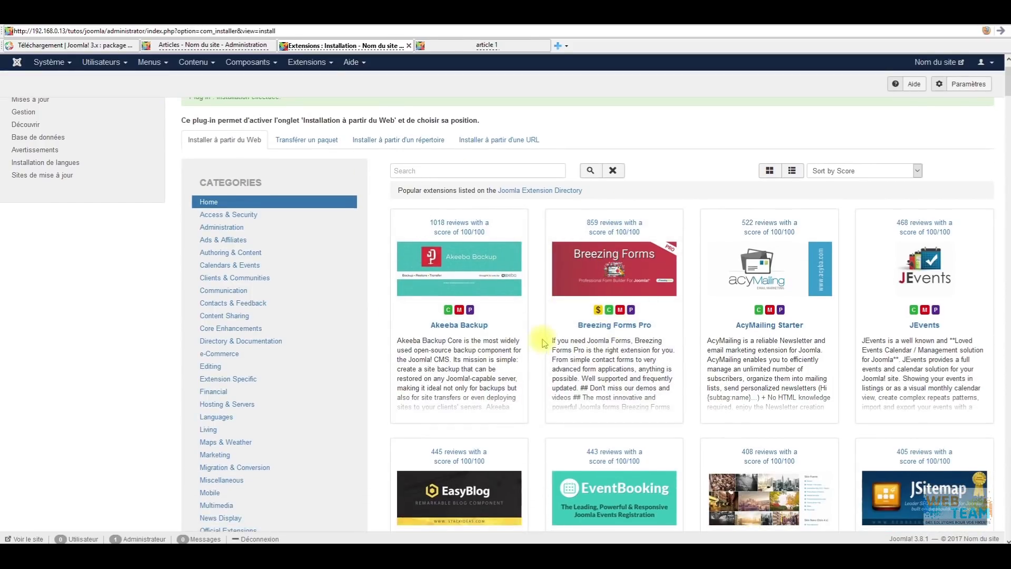
pyautogui.scroll(2, 544, 342)
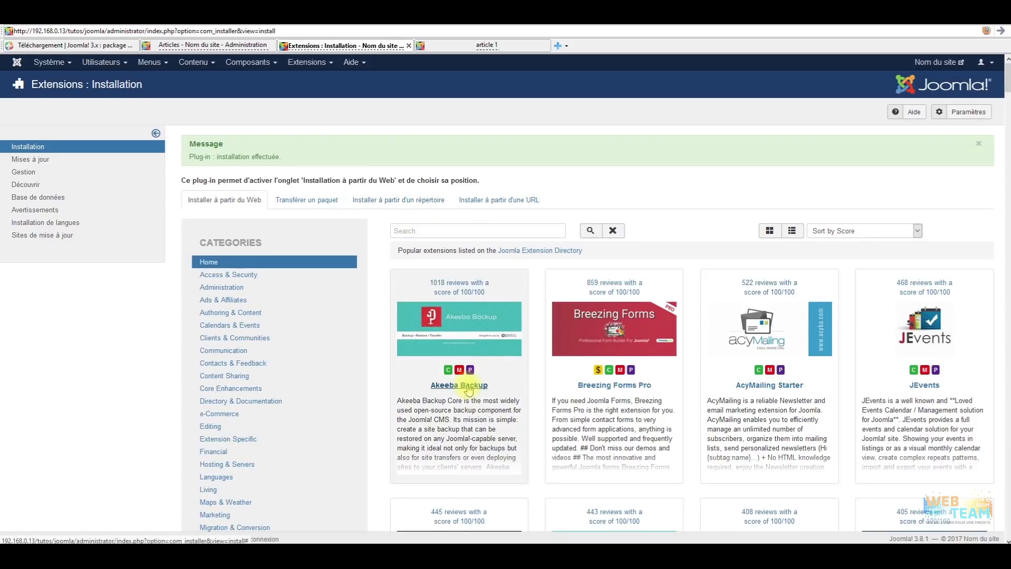
pyautogui.scroll(-5, 469, 389)
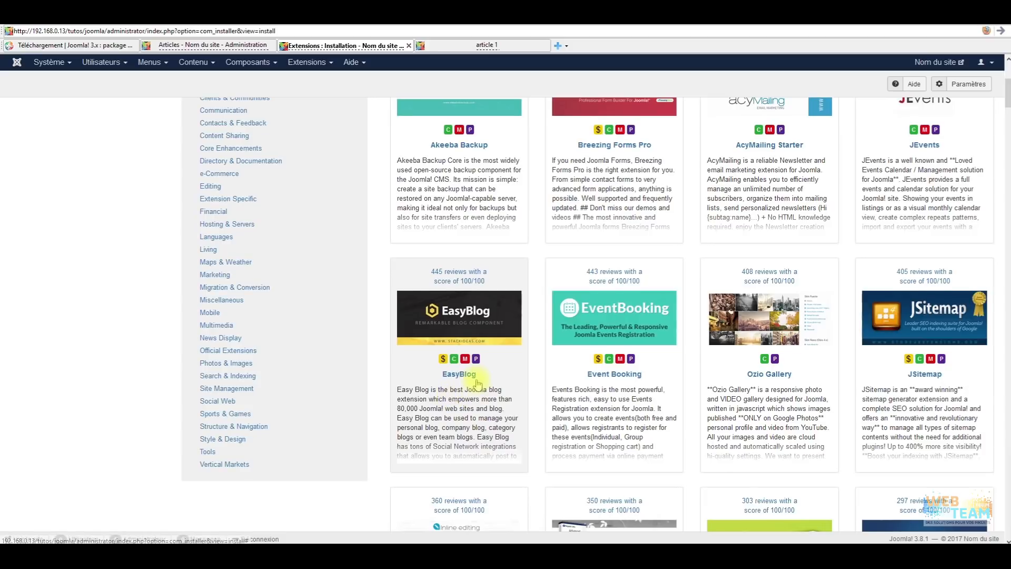
pyautogui.scroll(-1, 479, 385)
pyautogui.scroll(6, 526, 326)
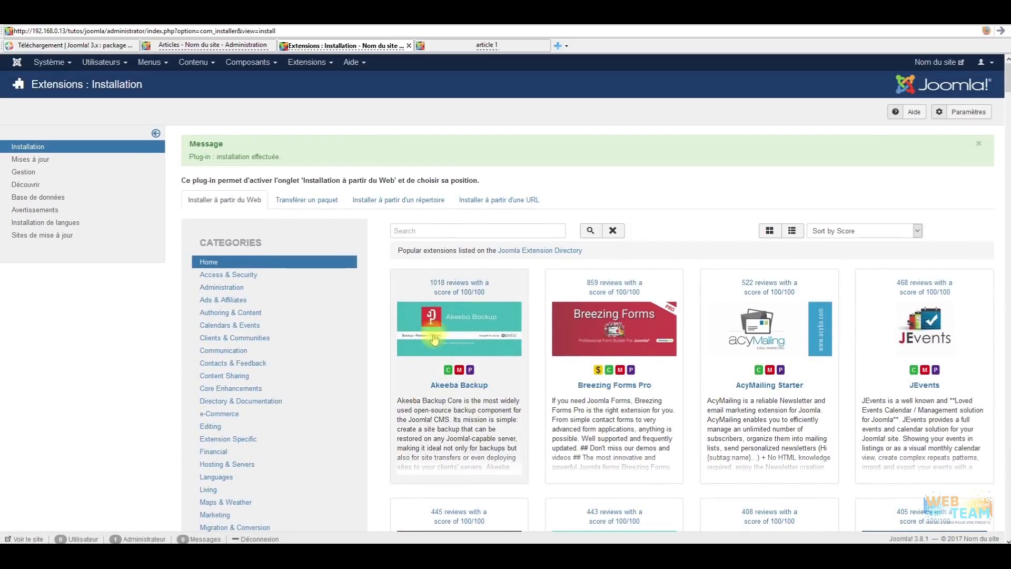
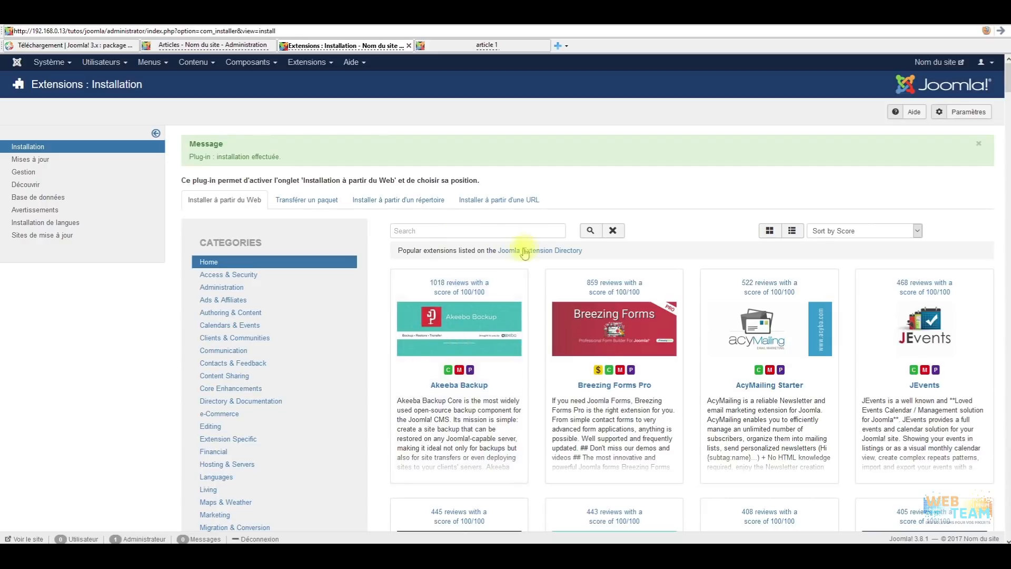
# Browse the extension directory and filter it to the Editing category.
pyautogui.scroll(-1, 540, 289)
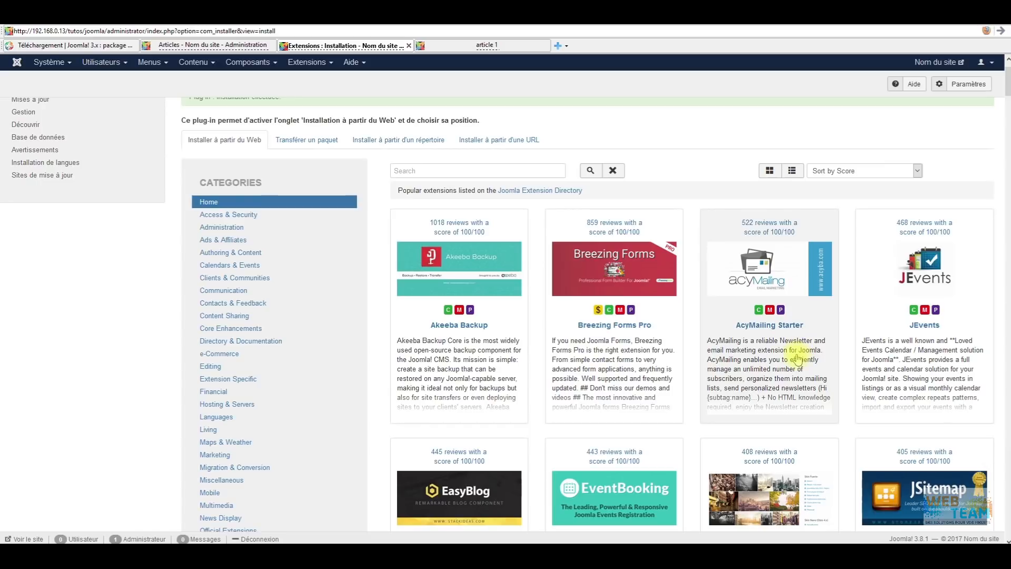
pyautogui.scroll(-2, 779, 332)
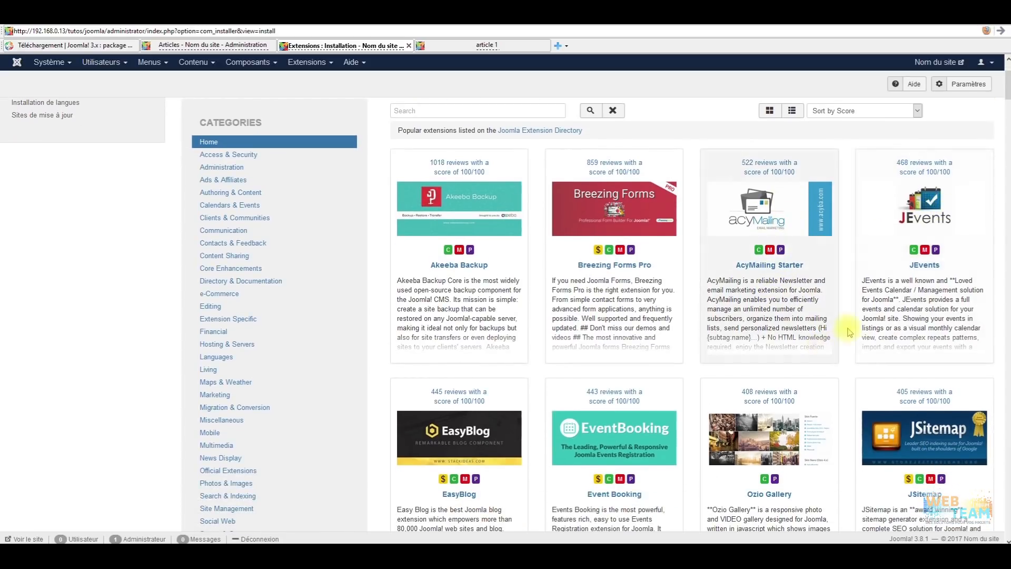
pyautogui.scroll(-8, 537, 253)
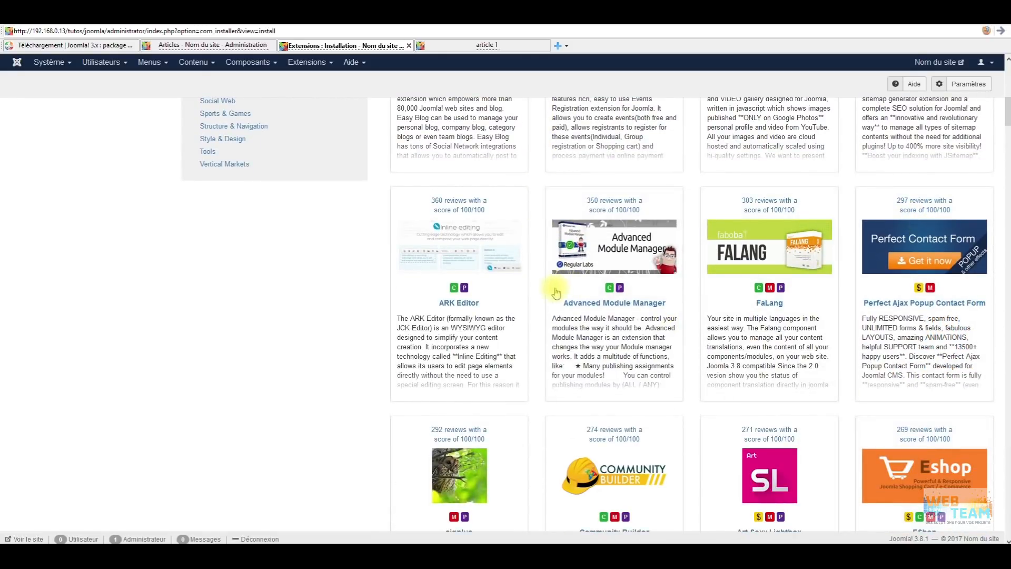
pyautogui.scroll(-8, 556, 293)
pyautogui.scroll(-6, 709, 240)
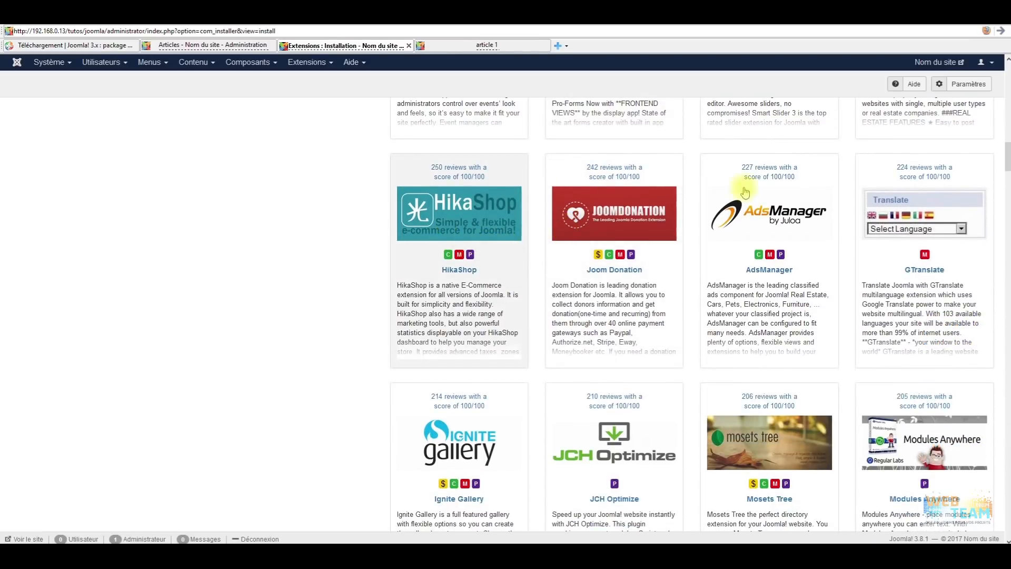
pyautogui.scroll(-6, 519, 249)
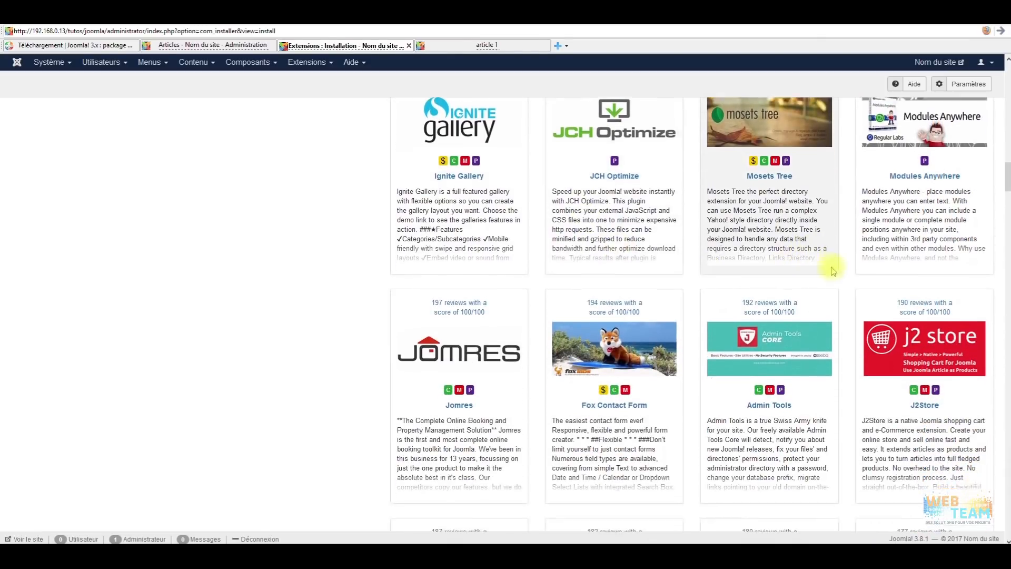
pyautogui.scroll(-3, 579, 338)
pyautogui.scroll(-6, 530, 317)
pyautogui.scroll(-5, 567, 341)
pyautogui.scroll(20, 599, 344)
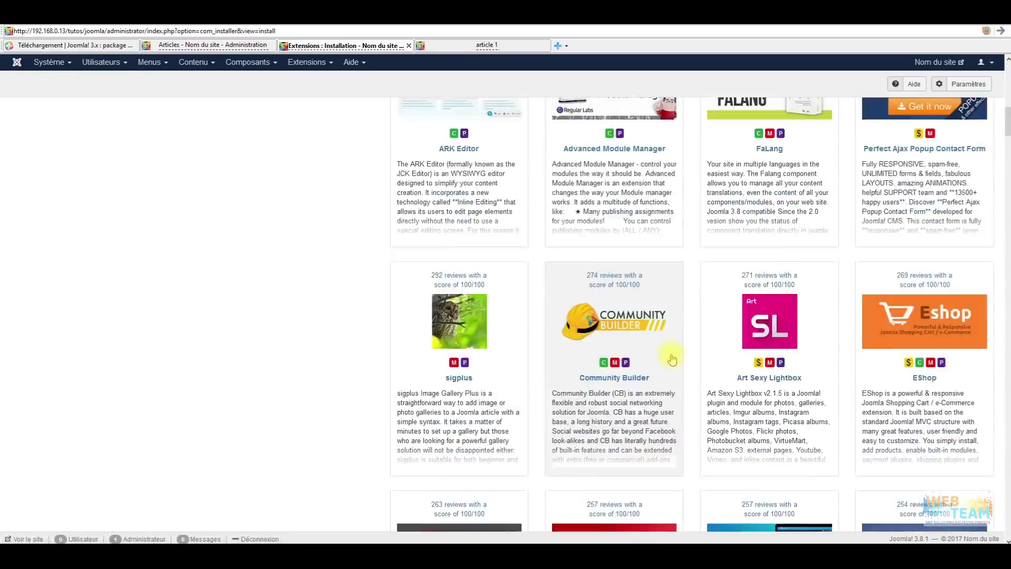
pyautogui.scroll(20, 672, 360)
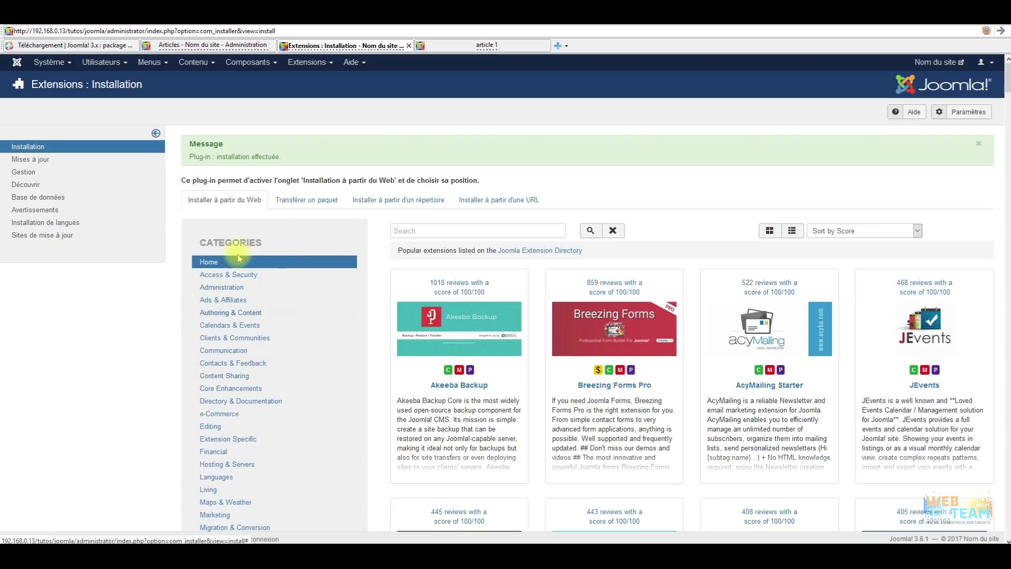
pyautogui.scroll(-3, 318, 377)
pyautogui.scroll(3, 309, 360)
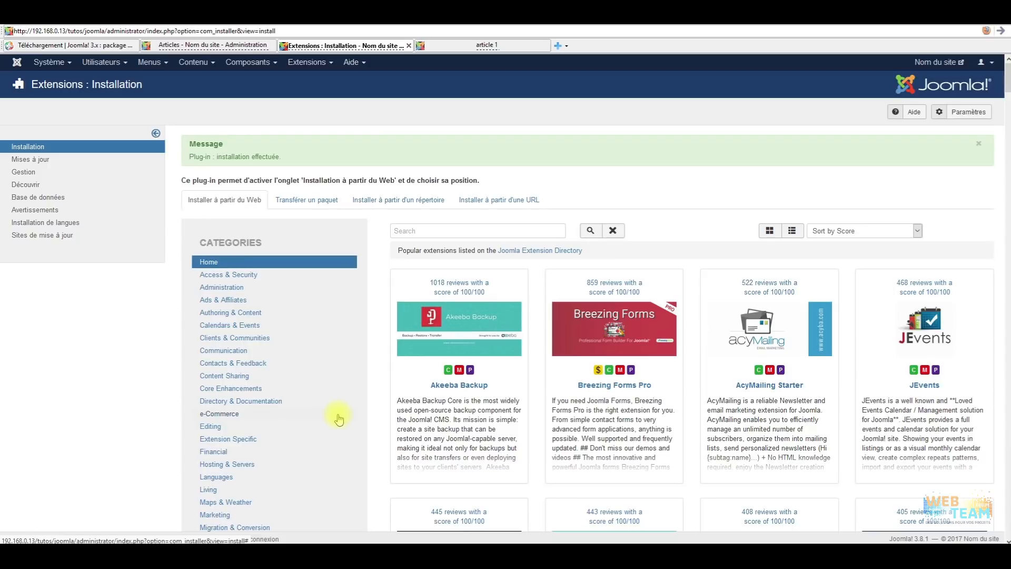
pyautogui.scroll(-2, 338, 419)
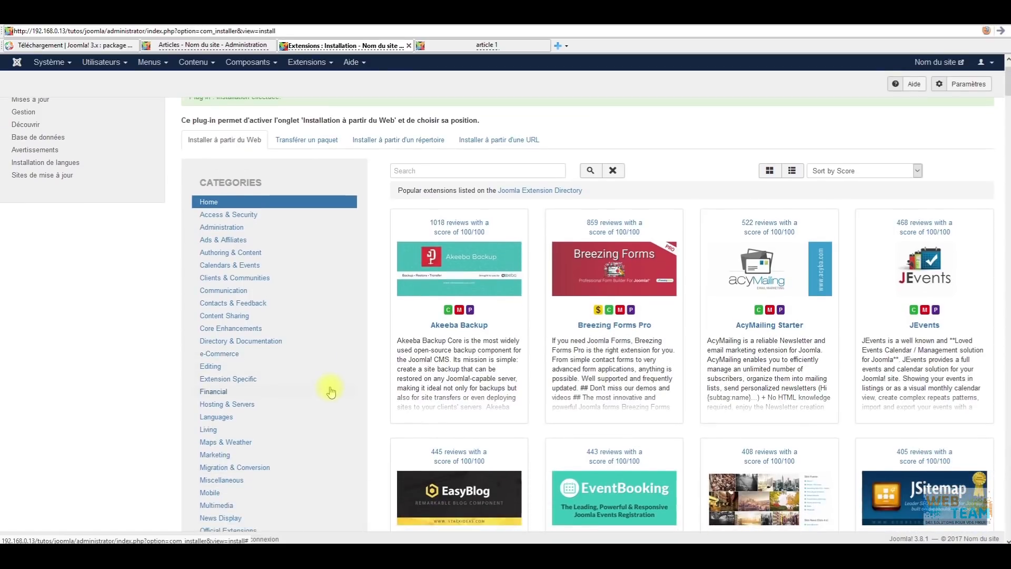
pyautogui.scroll(2, 332, 391)
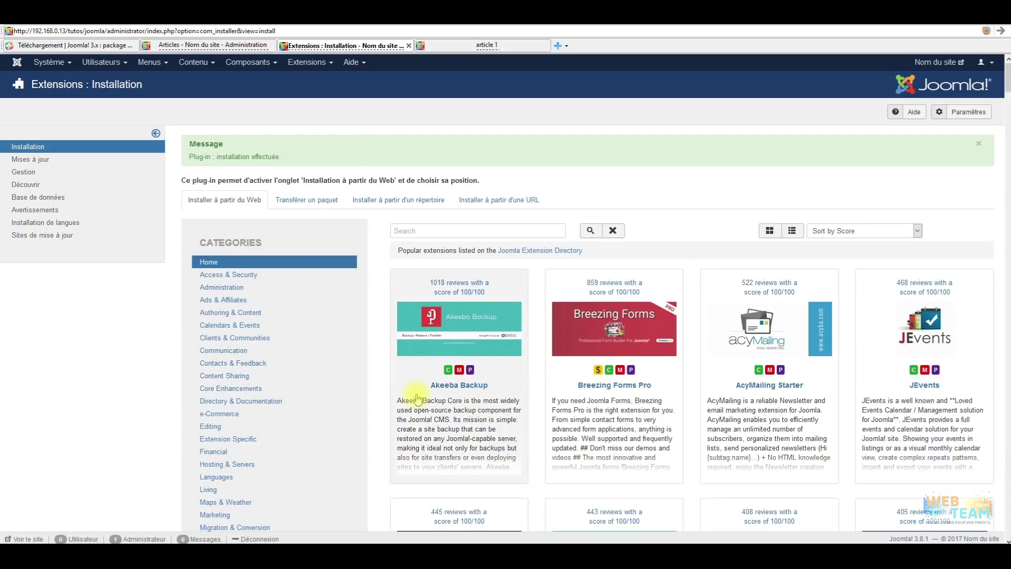
pyautogui.click(220, 428)
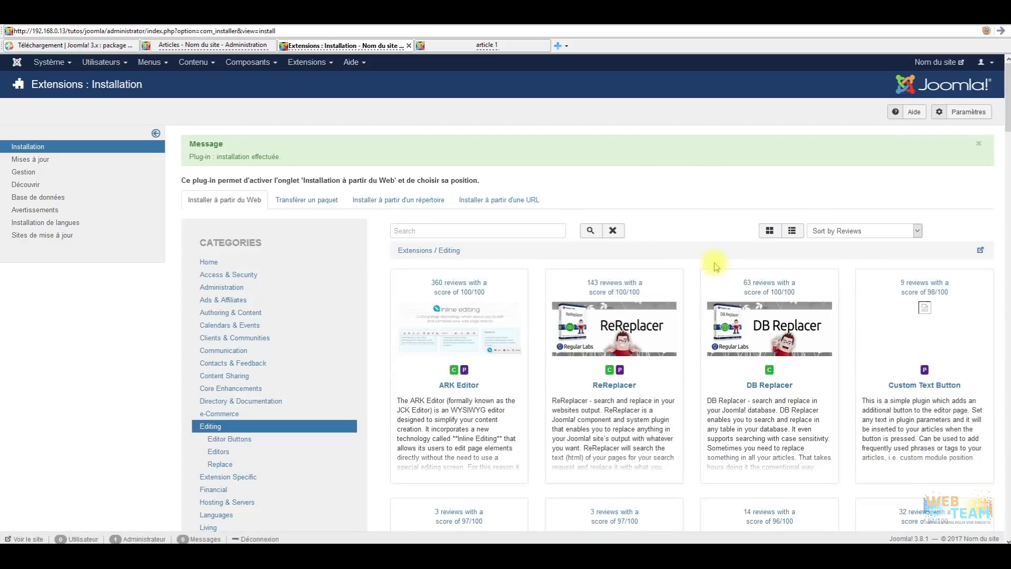
pyautogui.scroll(-3, 500, 337)
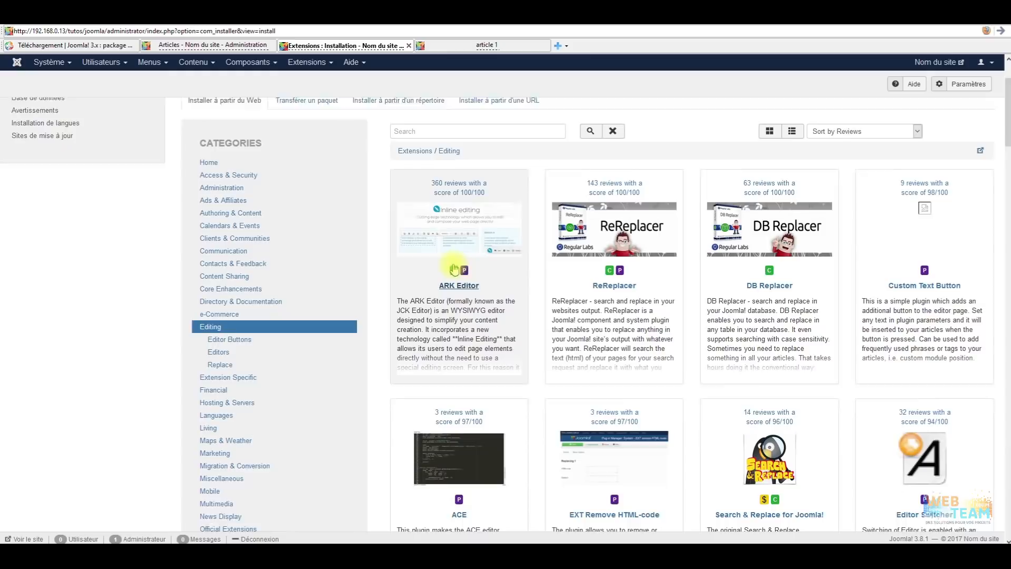
pyautogui.scroll(-2, 587, 243)
pyautogui.scroll(-7, 577, 242)
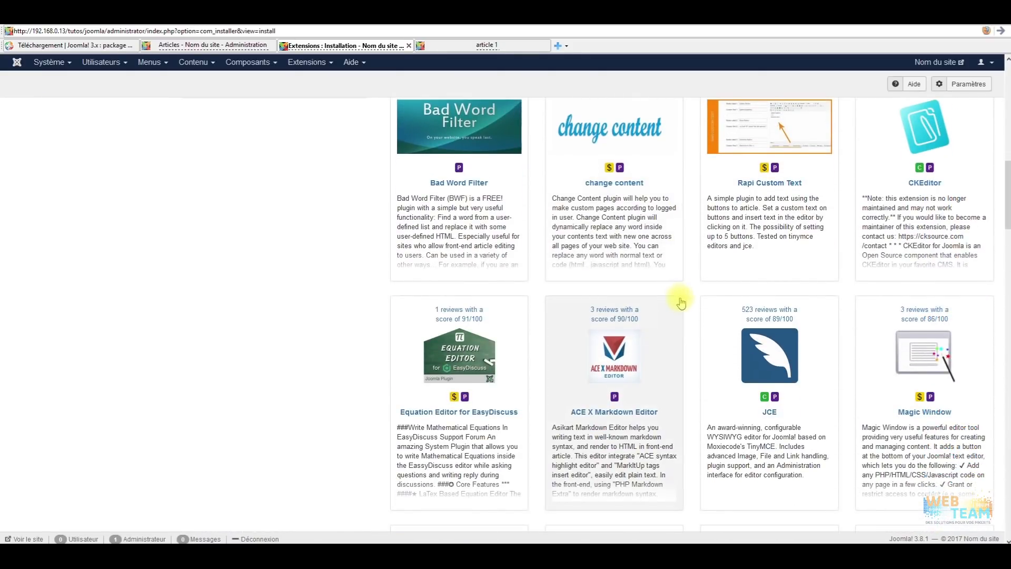
# Attempt the JCE web install, which fails with a 403 error, then open Global Configuration.
pyautogui.click(755, 363)
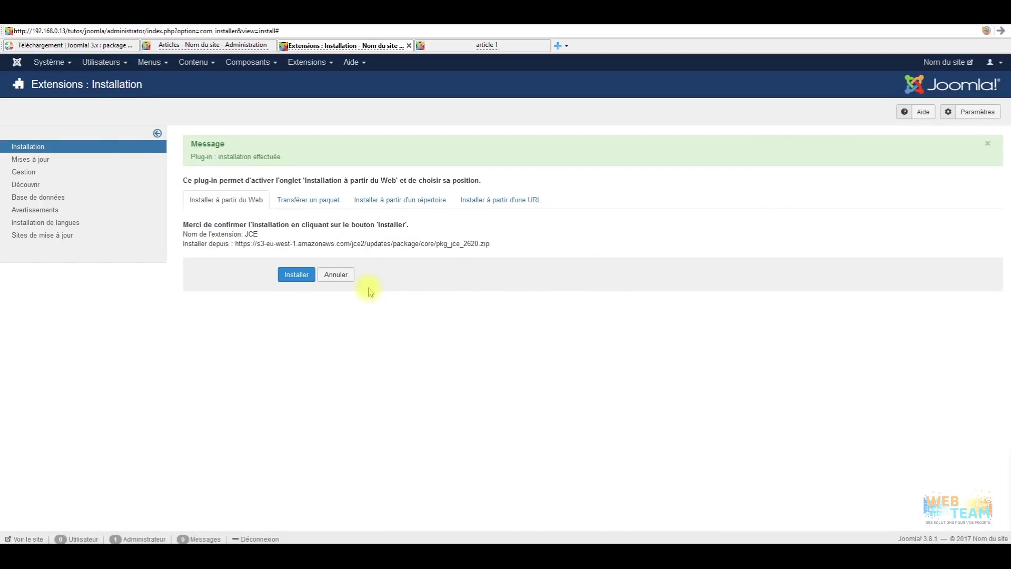
pyautogui.click(294, 274)
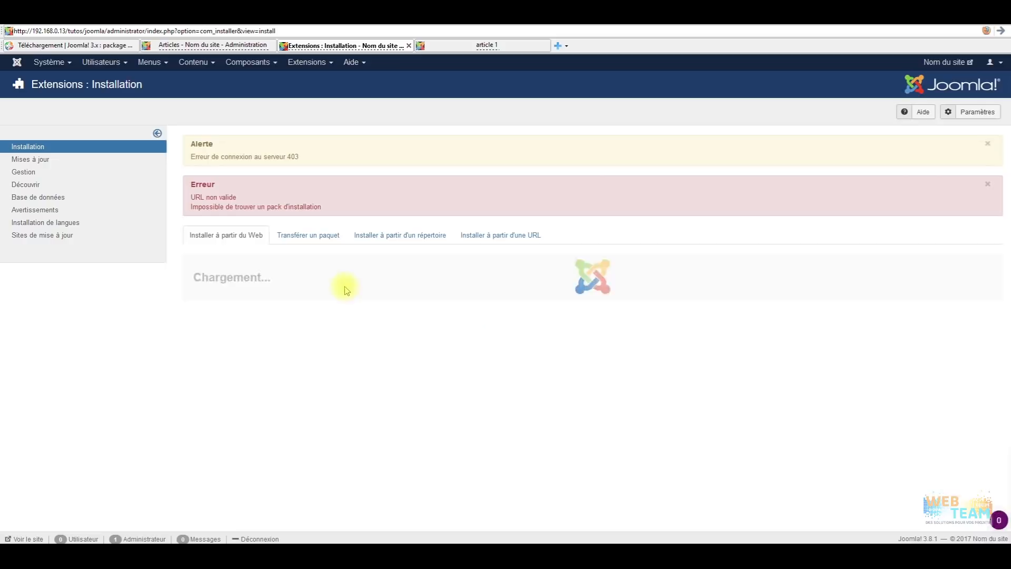
pyautogui.click(51, 62)
pyautogui.click(68, 101)
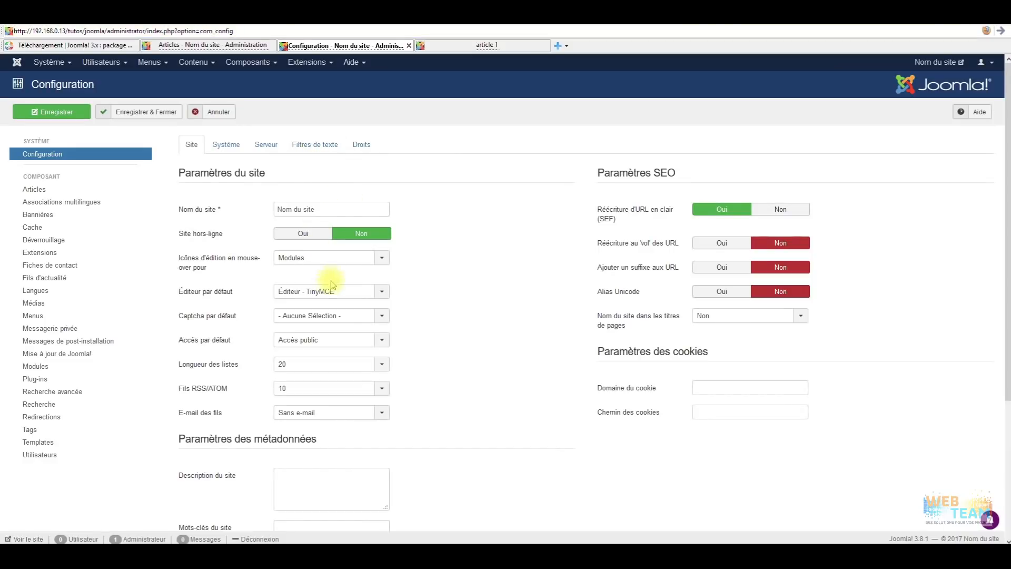
# Keep TinyMCE as the default editor and cancel Global Configuration without saving.
pyautogui.click(384, 292)
pyautogui.click(450, 288)
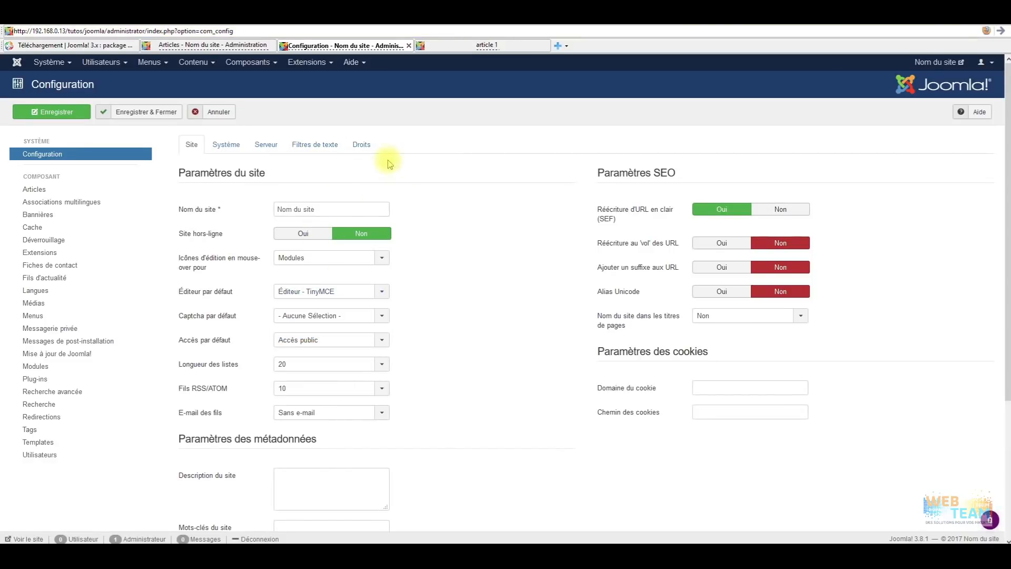
pyautogui.click(216, 112)
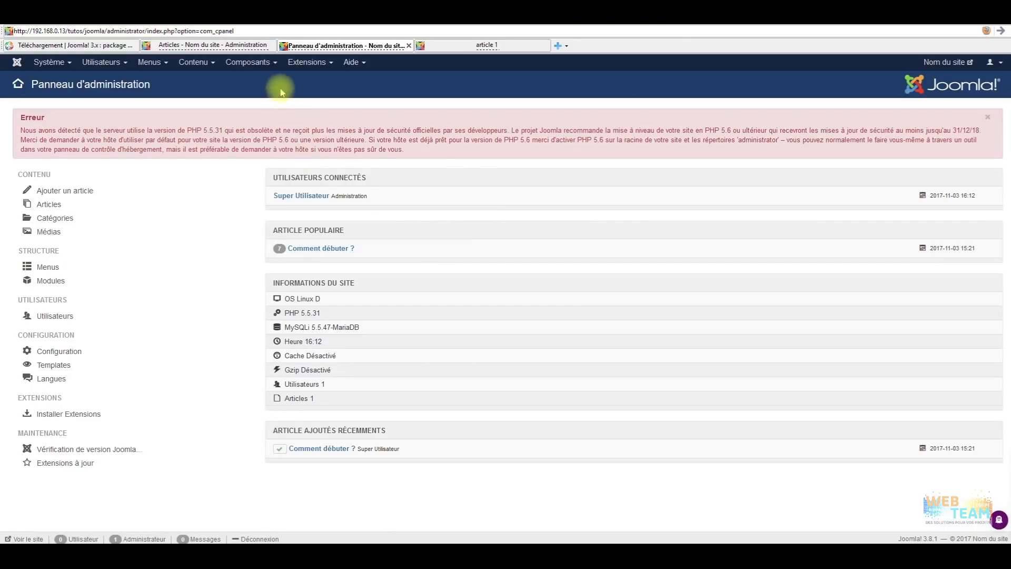
# Return to the Install from Web extension directory under Extensions > Manage > Install.
pyautogui.click(316, 63)
pyautogui.moveTo(343, 86)
pyautogui.click(409, 80)
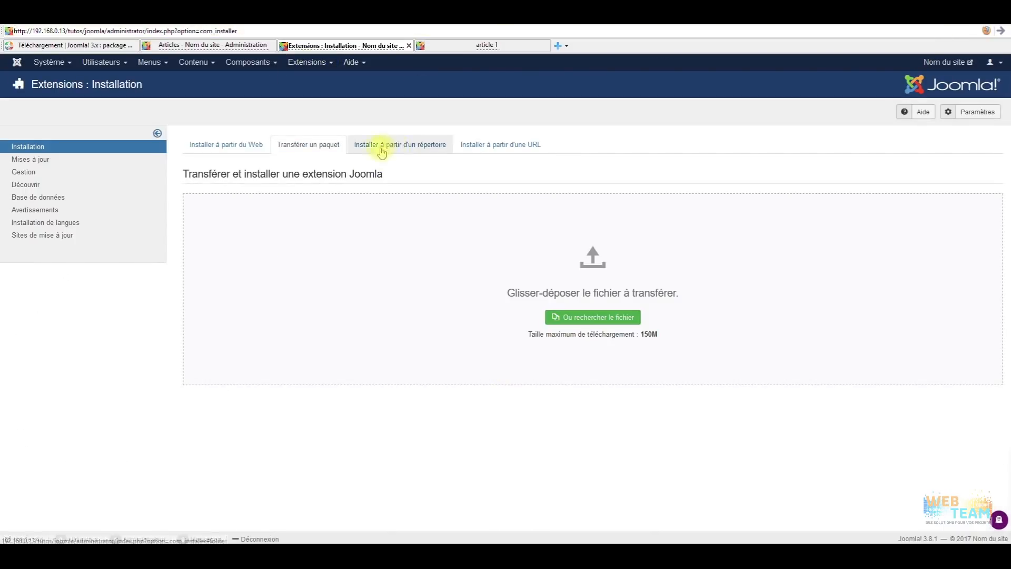
pyautogui.click(257, 147)
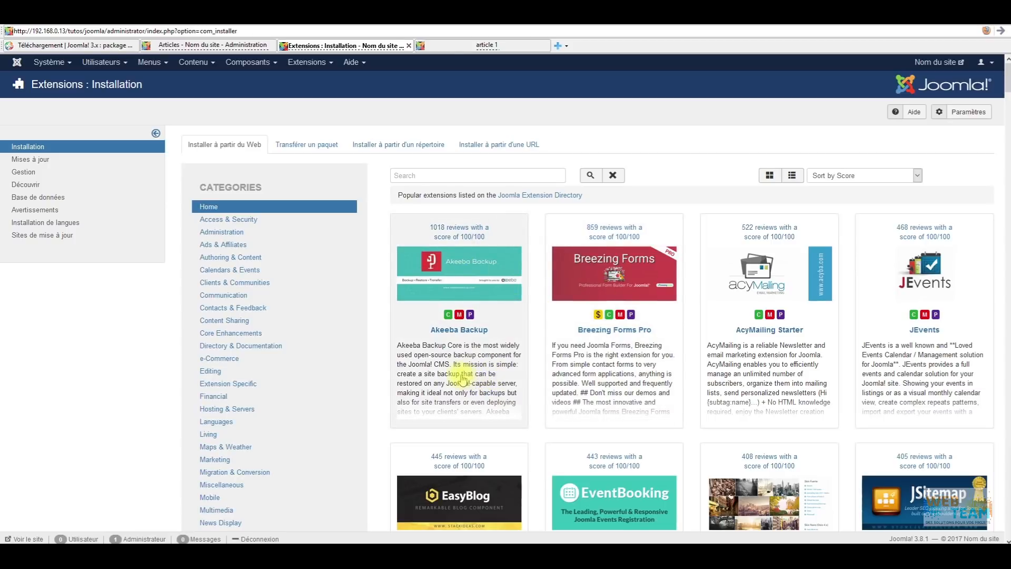
# Install ARK Editor from the Editing category, then open Système > Configuration.
pyautogui.click(211, 371)
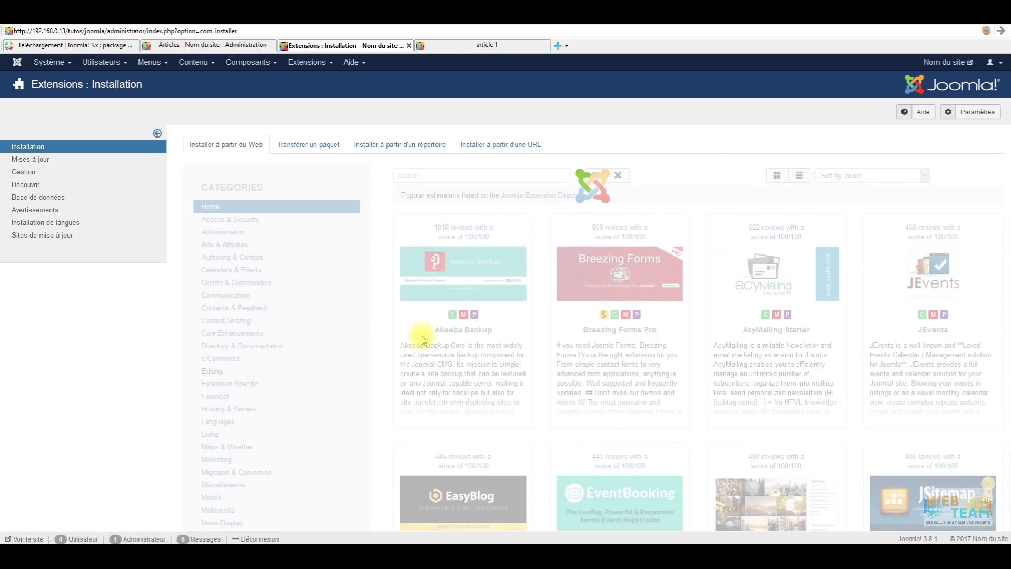
pyautogui.scroll(-5, 517, 267)
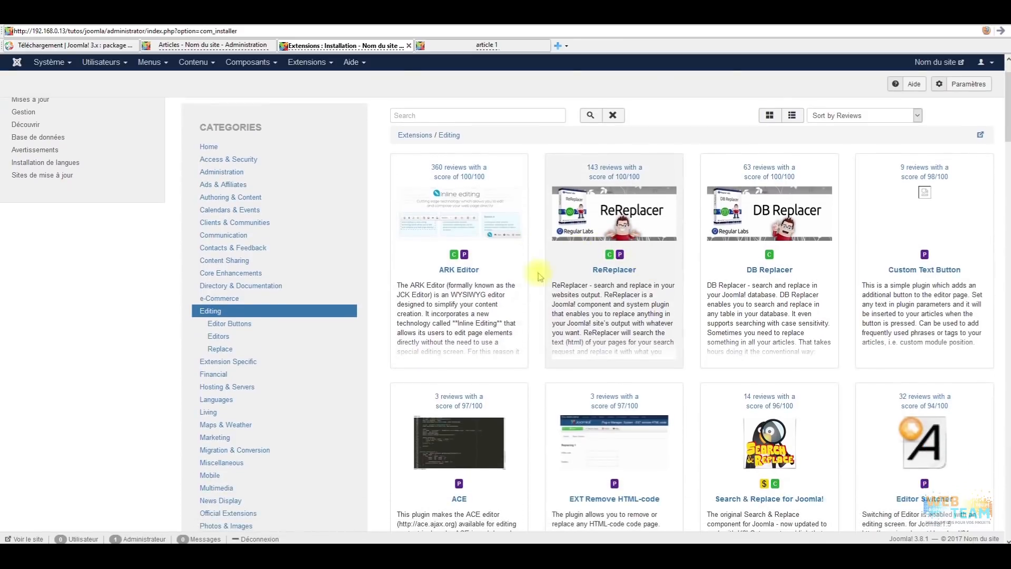
pyautogui.scroll(5, 633, 340)
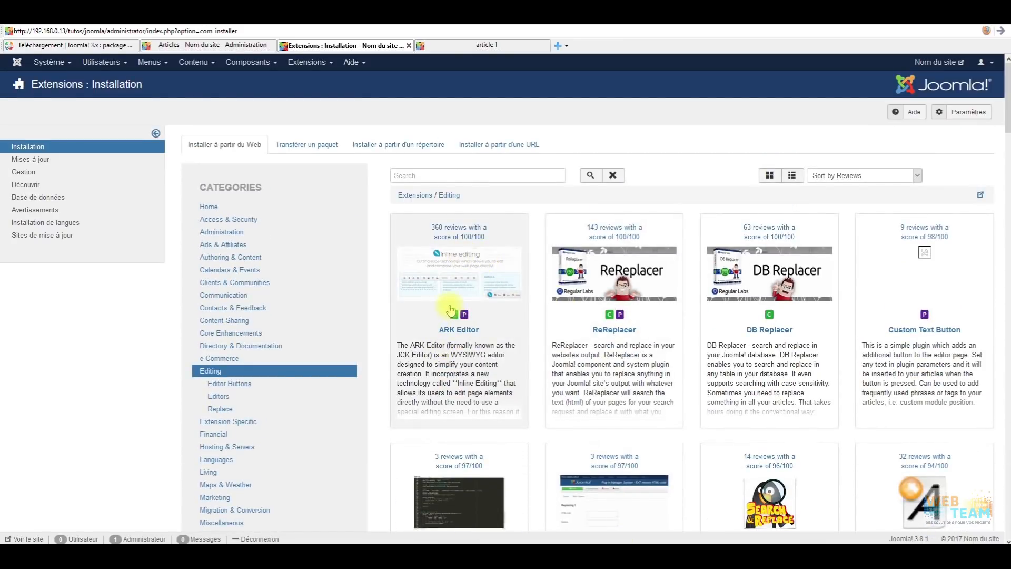
pyautogui.click(466, 284)
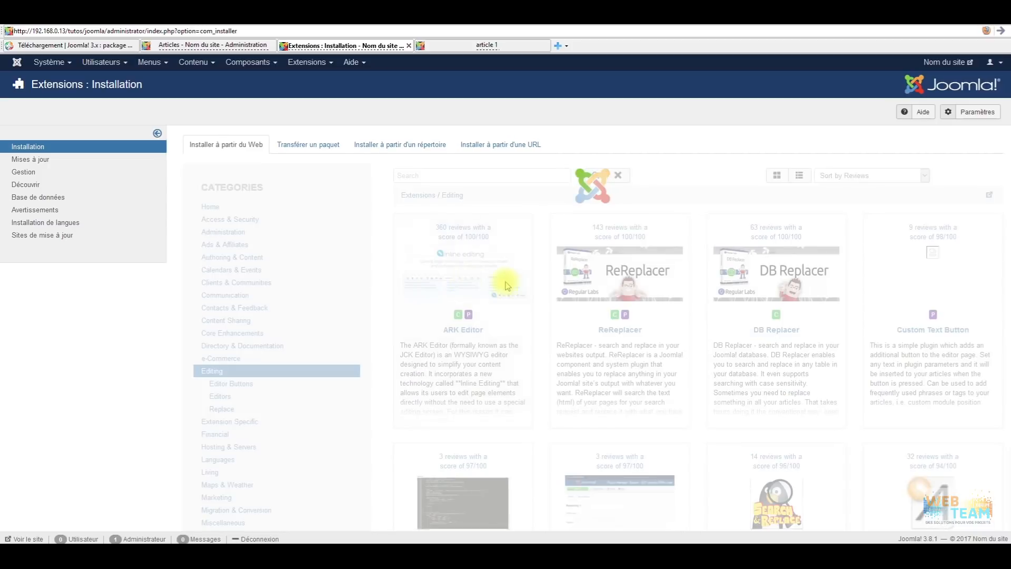
pyautogui.click(435, 338)
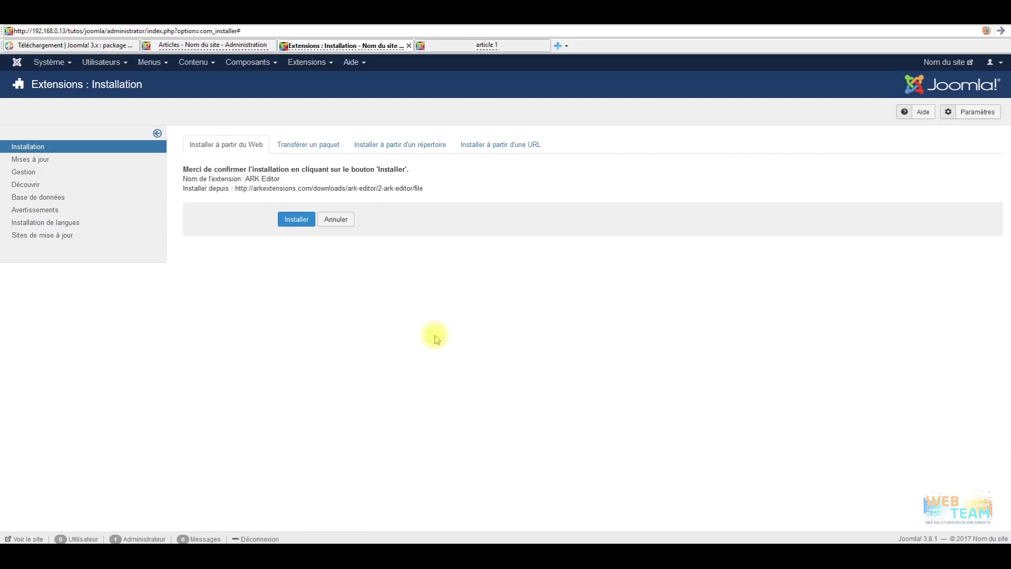
pyautogui.click(291, 220)
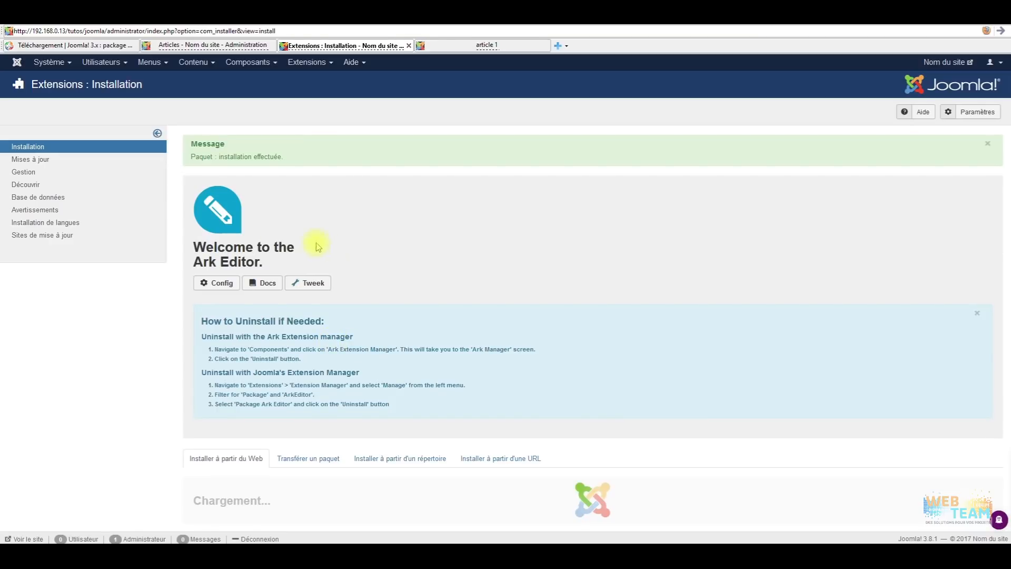
pyautogui.click(49, 63)
pyautogui.click(76, 102)
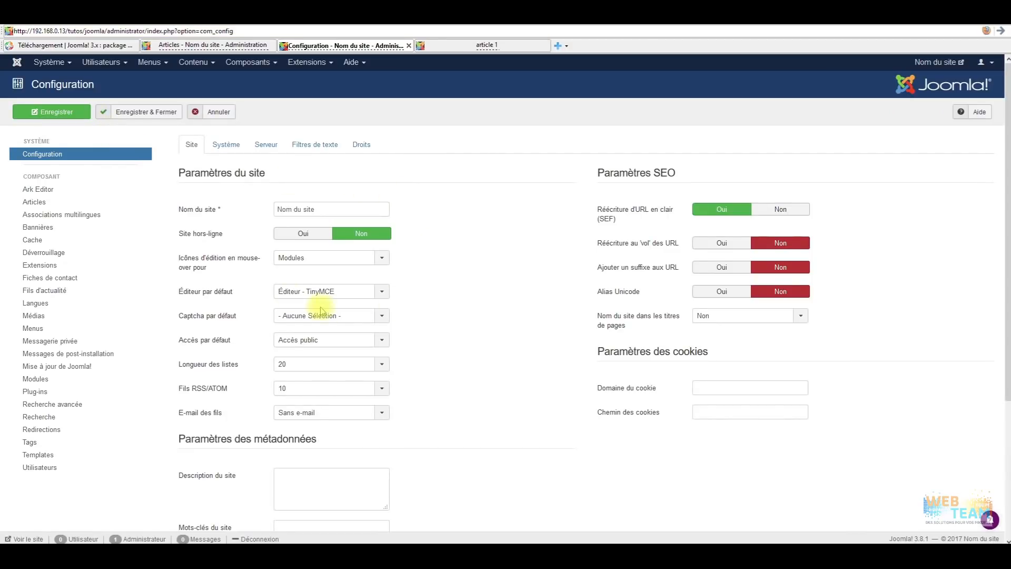
# Set Éditeur par défaut to 'Editor - ARKEditor' and save with Enregistrer & Fermer.
pyautogui.click(389, 294)
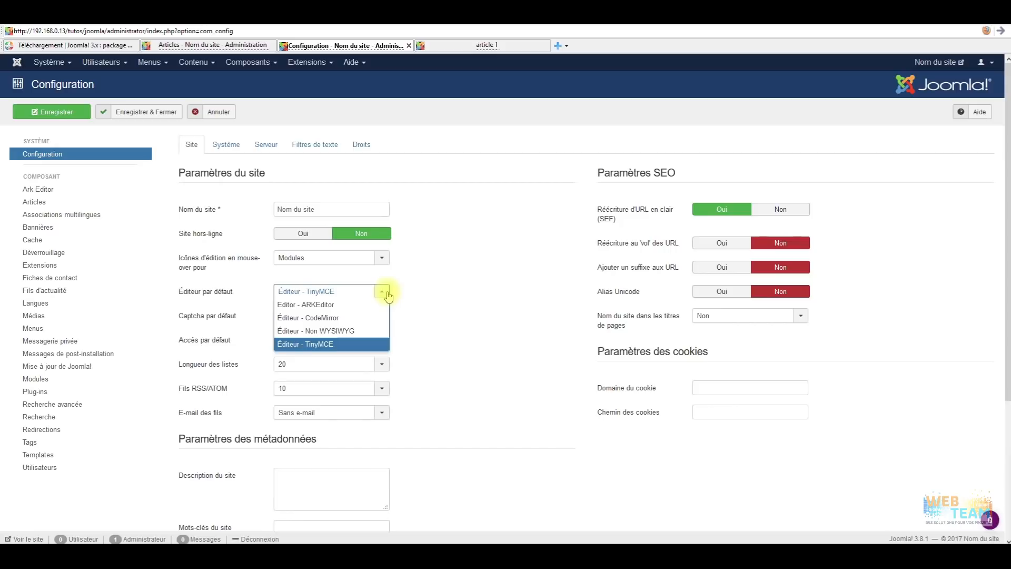
pyautogui.click(335, 304)
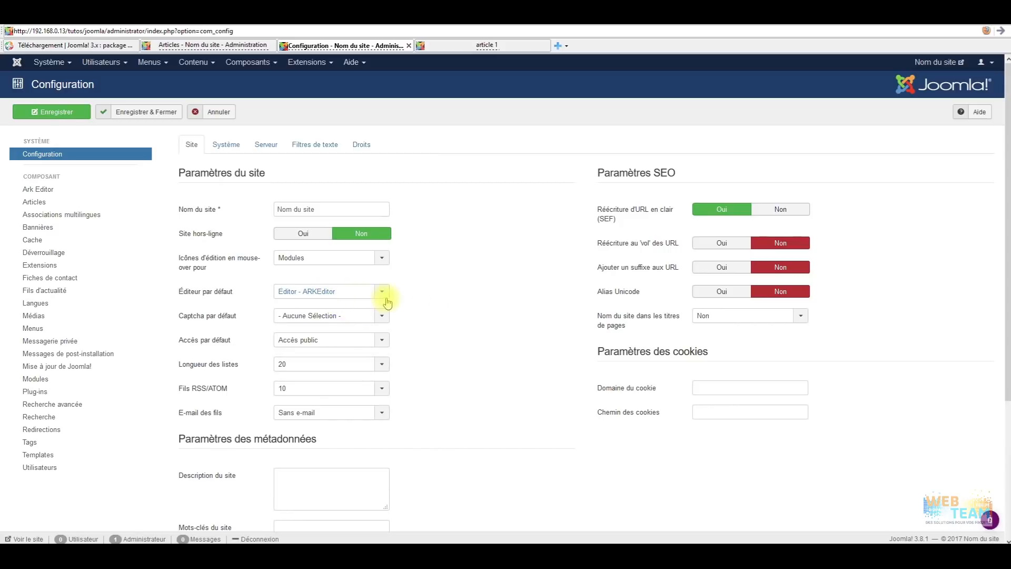
pyautogui.click(120, 113)
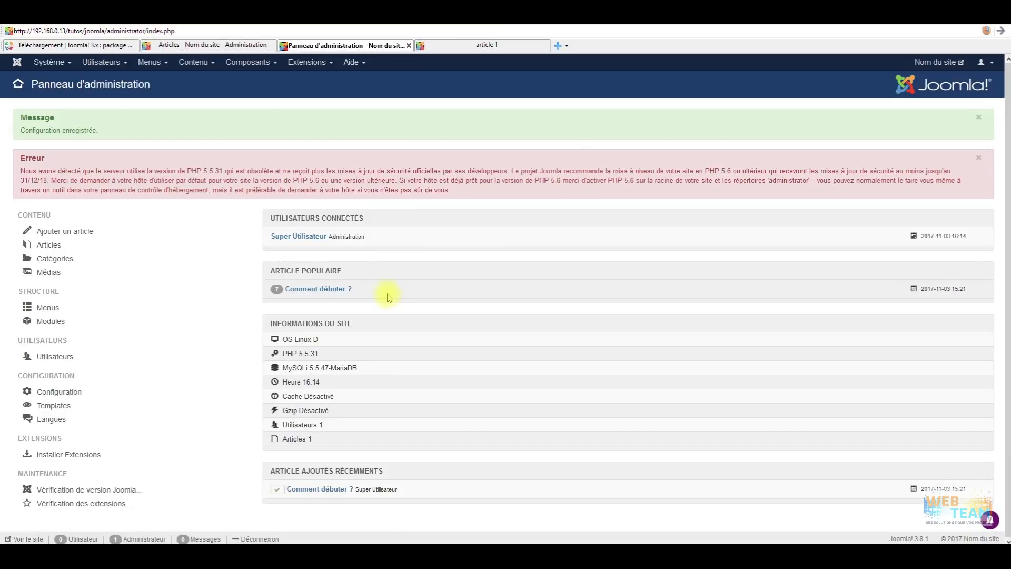
pyautogui.click(208, 63)
# Open the article 'Comment débuter ?' from Contenu > Articles.
pyautogui.moveTo(210, 97)
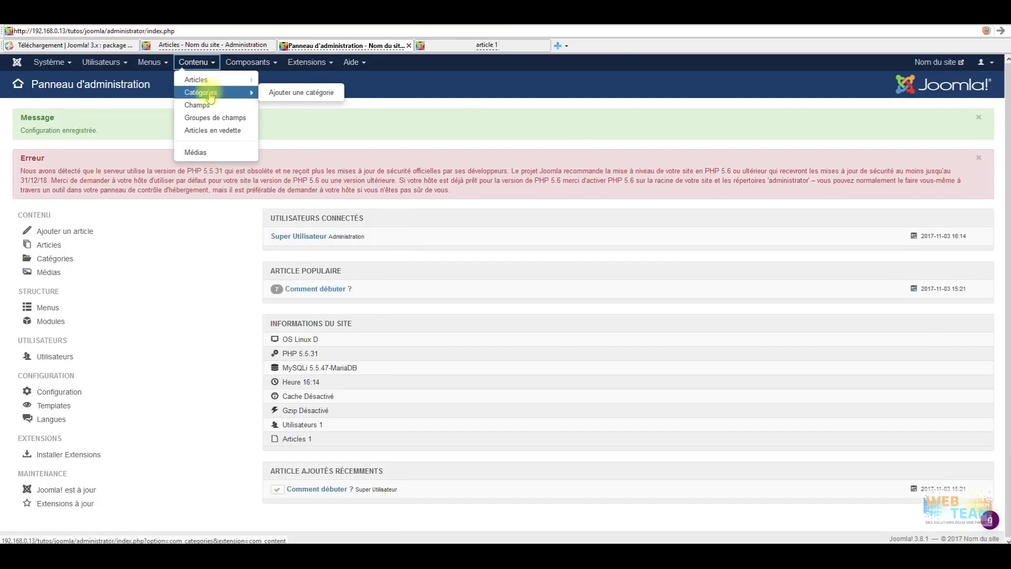
pyautogui.click(230, 80)
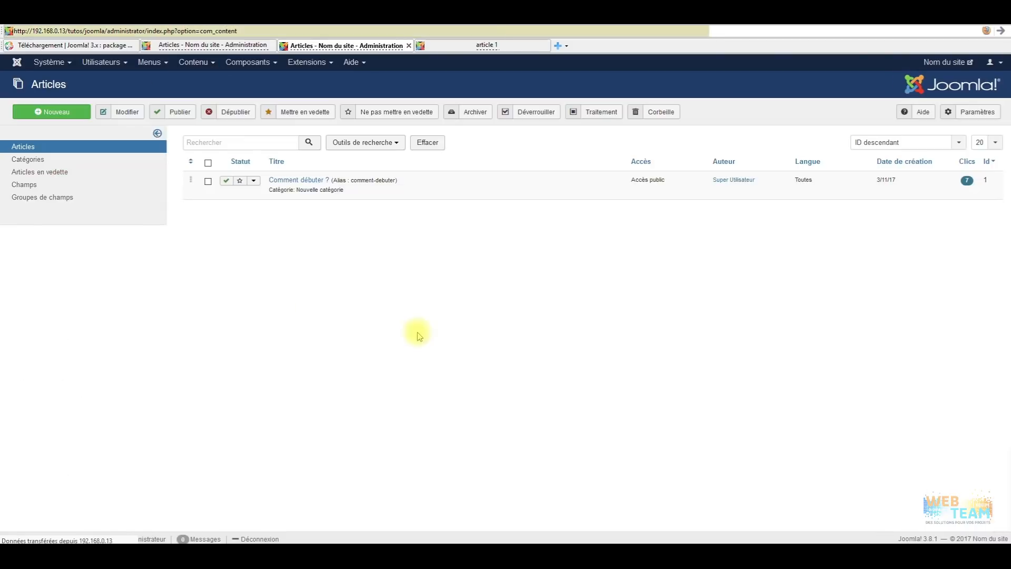
pyautogui.click(294, 181)
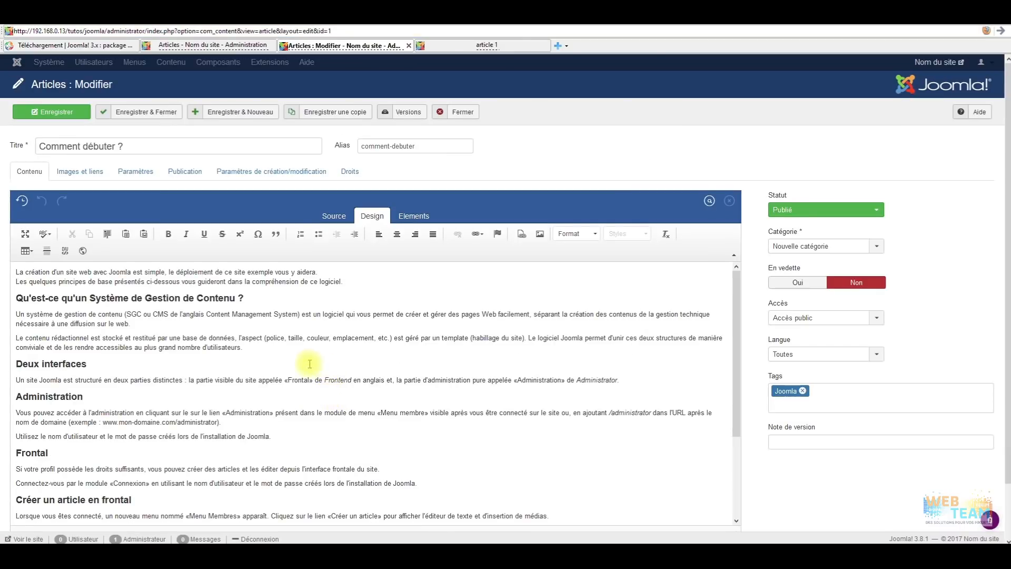
# Inspect the article in ARKEditor's Source, Design and Elements views.
pyautogui.click(335, 216)
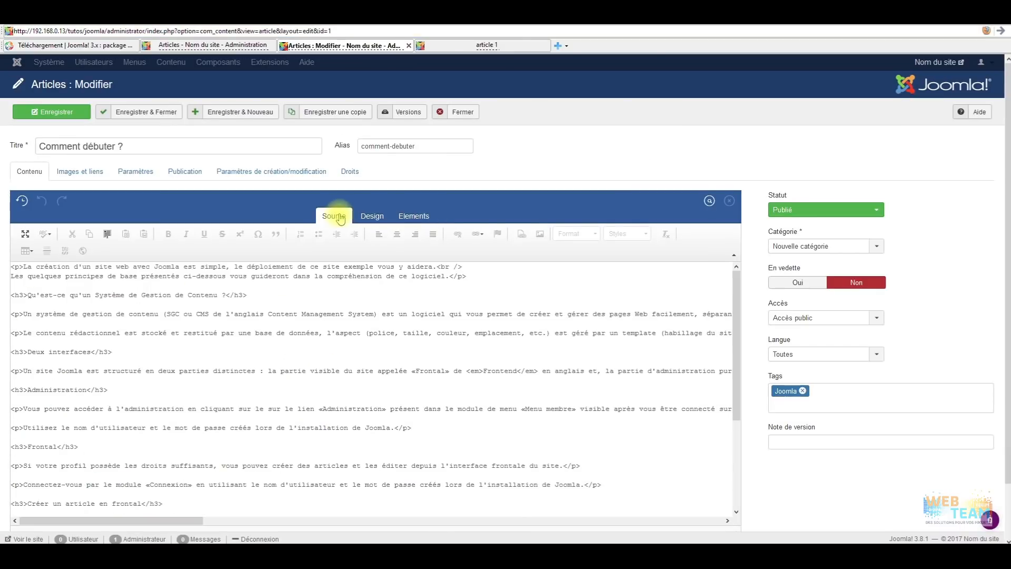
pyautogui.scroll(-4, 462, 267)
pyautogui.scroll(-2, 749, 225)
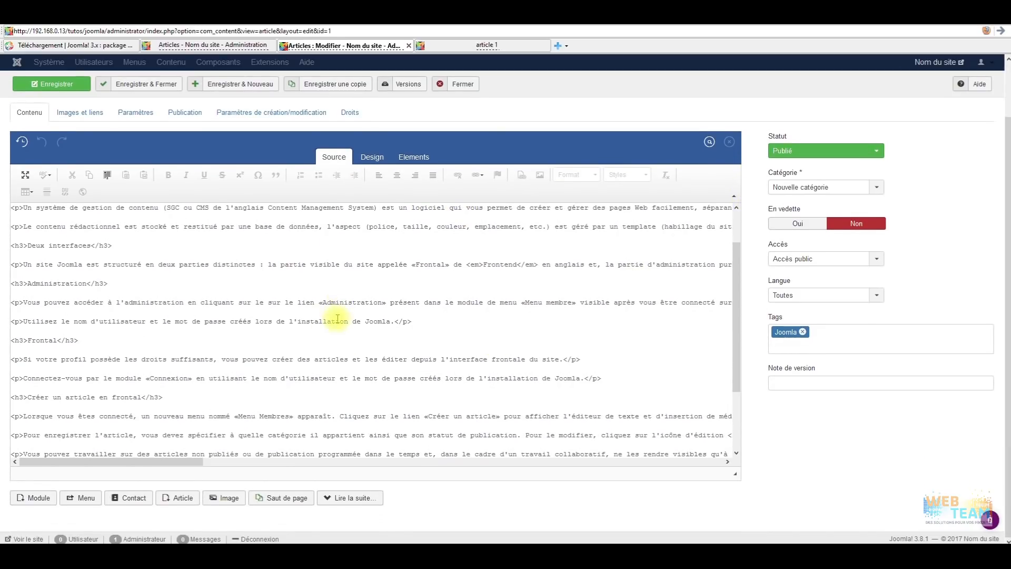
pyautogui.scroll(3, 338, 318)
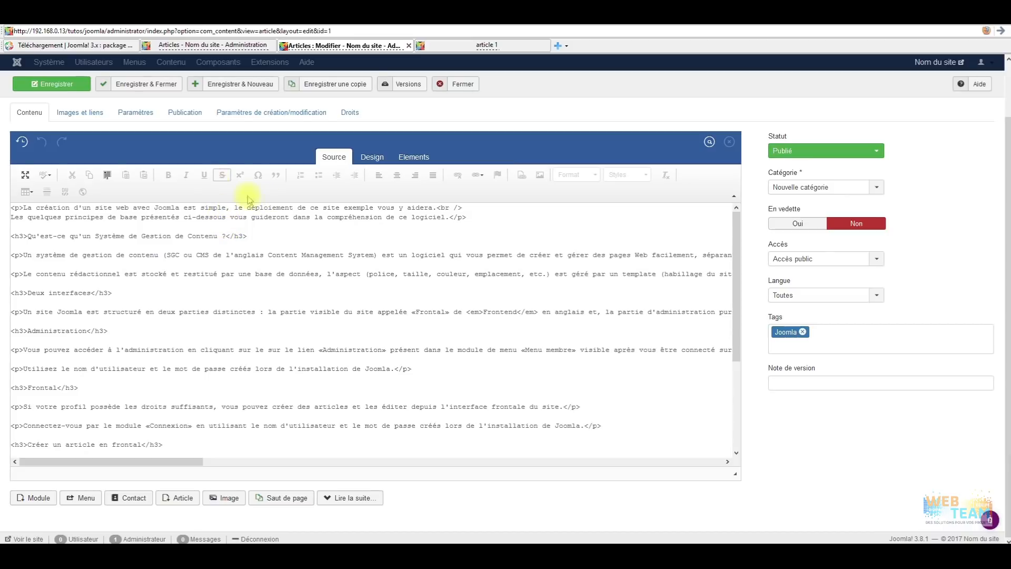
pyautogui.click(372, 157)
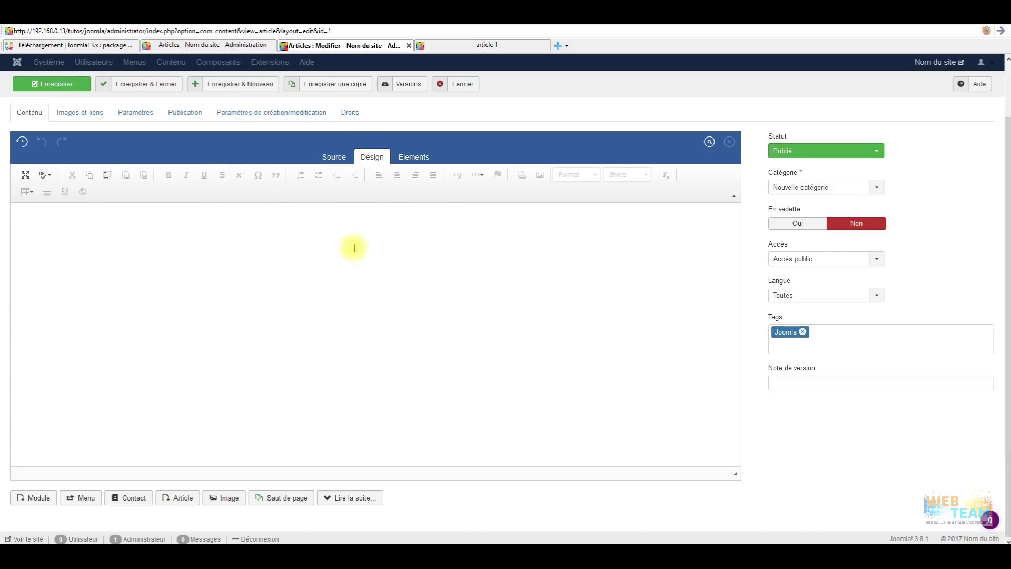
pyautogui.scroll(2, 206, 304)
pyautogui.scroll(-3, 263, 269)
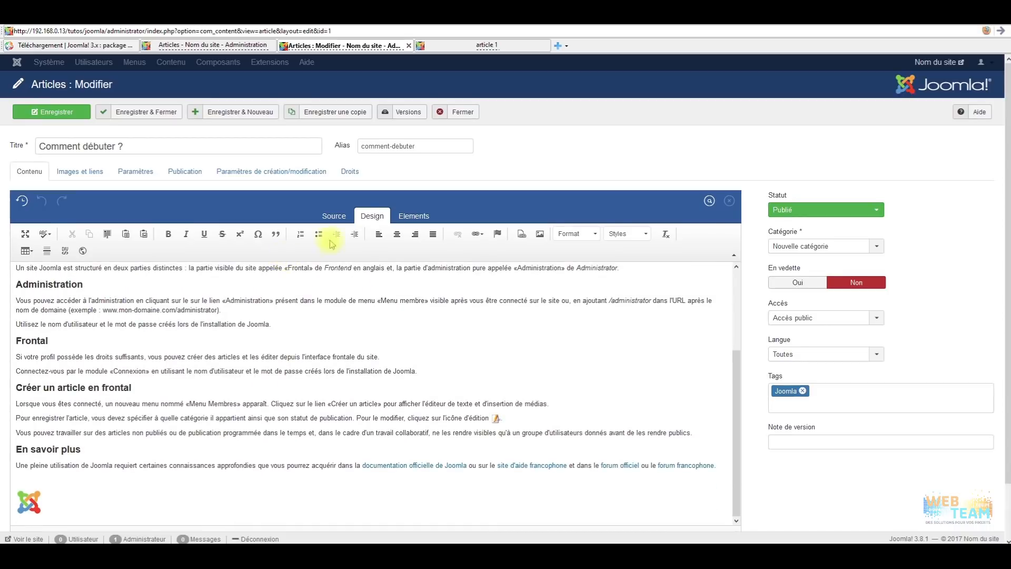
pyautogui.click(416, 217)
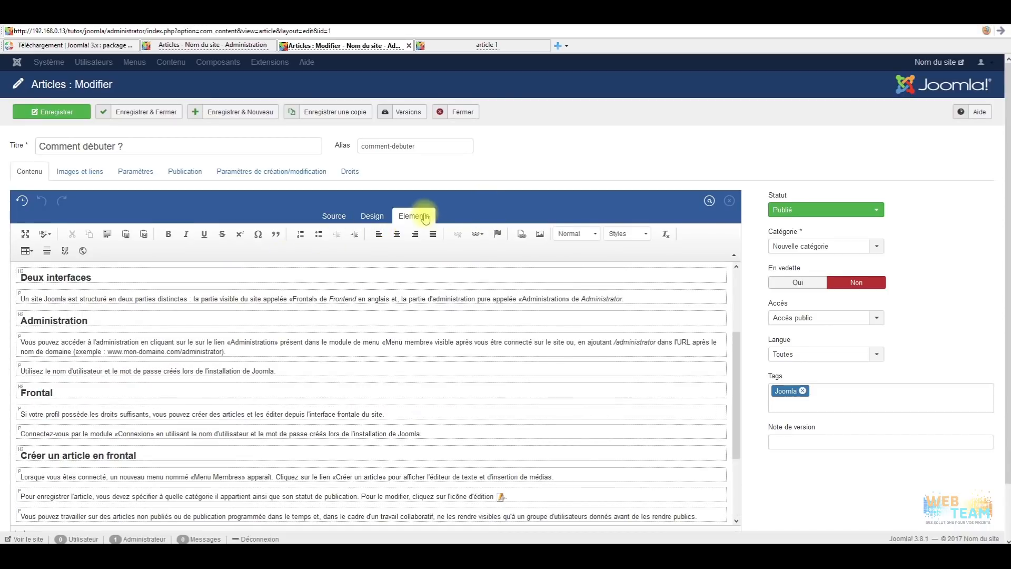
pyautogui.scroll(-5, 361, 293)
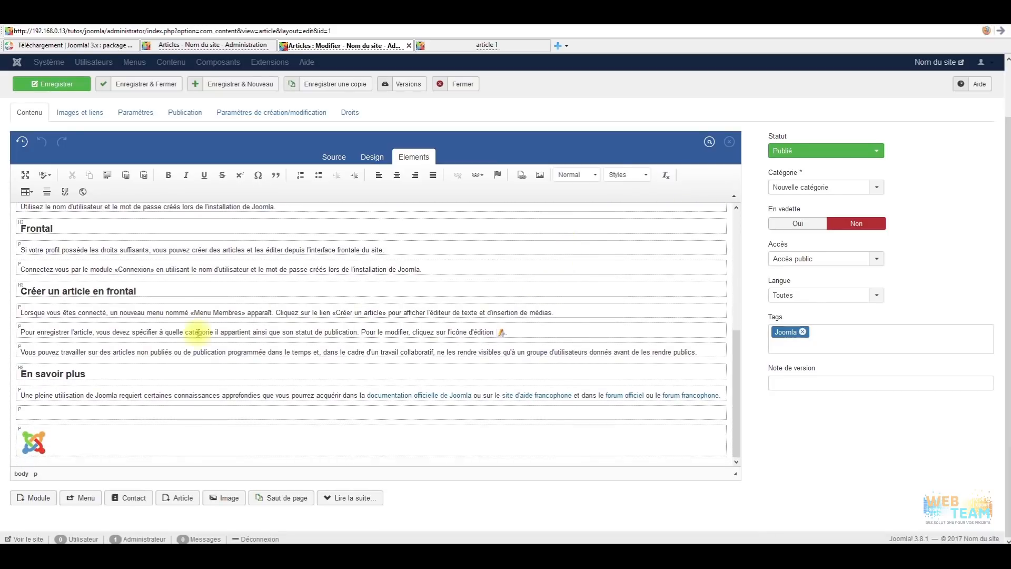
pyautogui.scroll(3, 74, 368)
pyautogui.scroll(5, 75, 353)
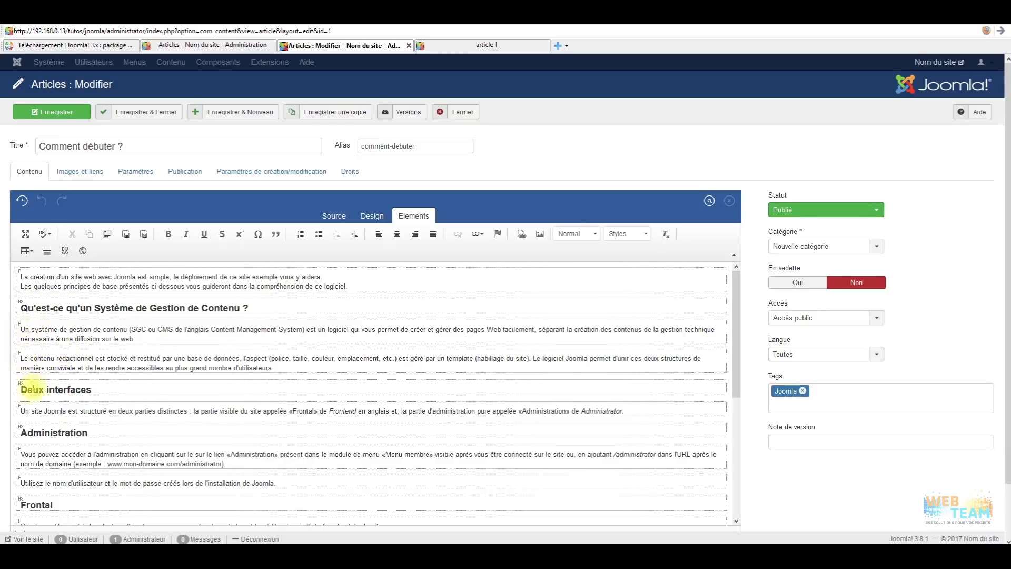
pyautogui.scroll(-5, 45, 369)
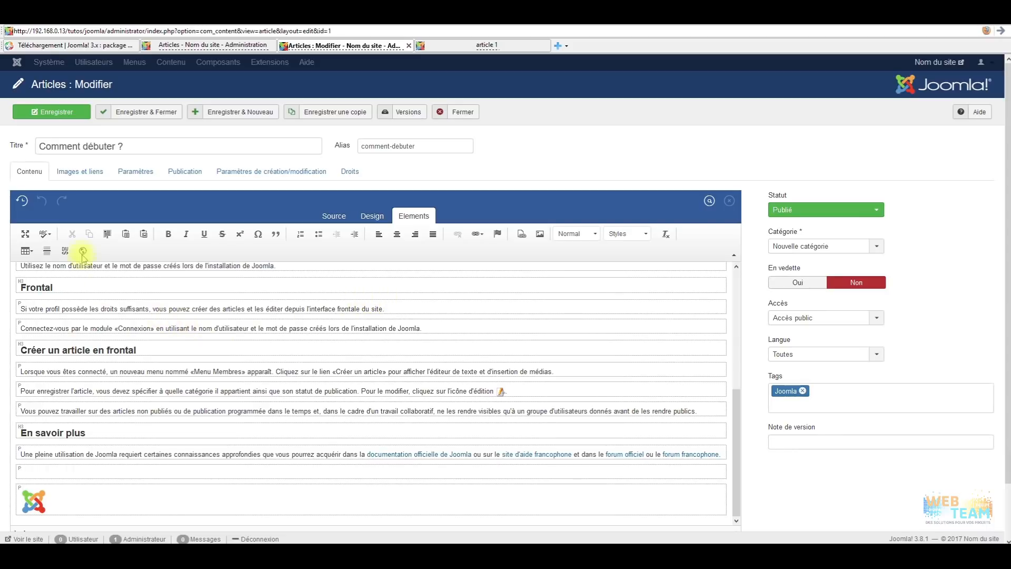
pyautogui.click(24, 234)
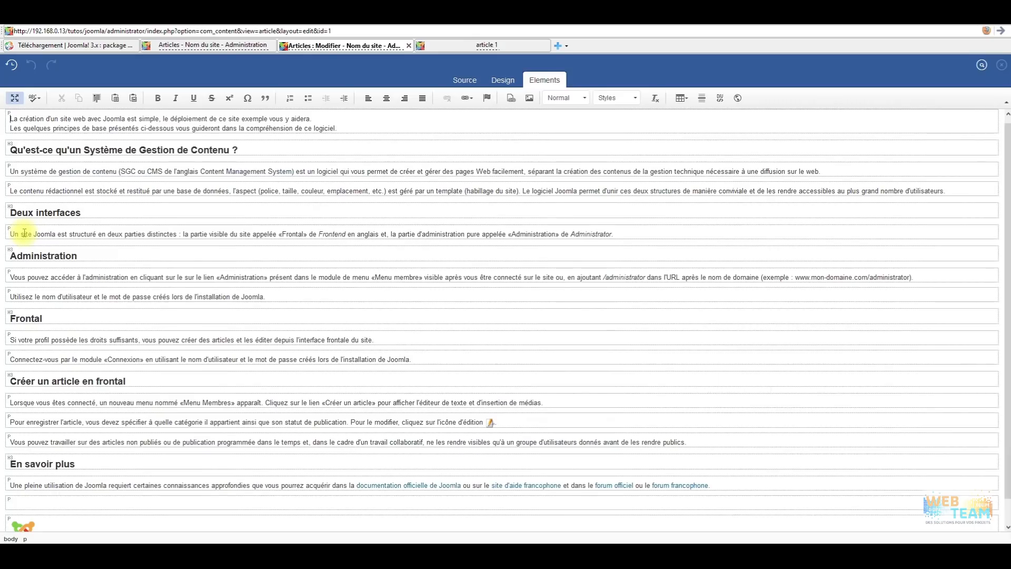
pyautogui.click(982, 69)
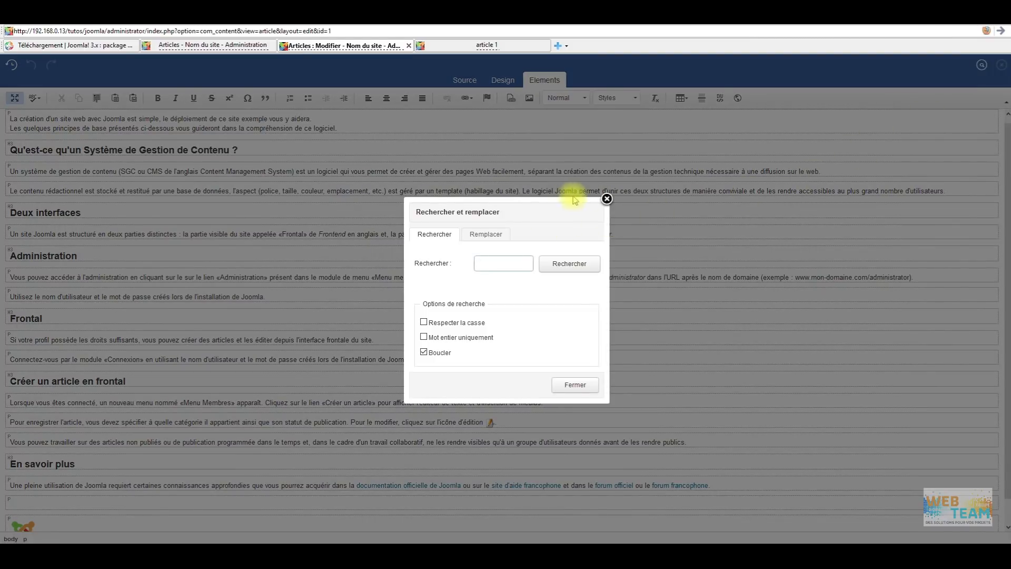
pyautogui.click(606, 199)
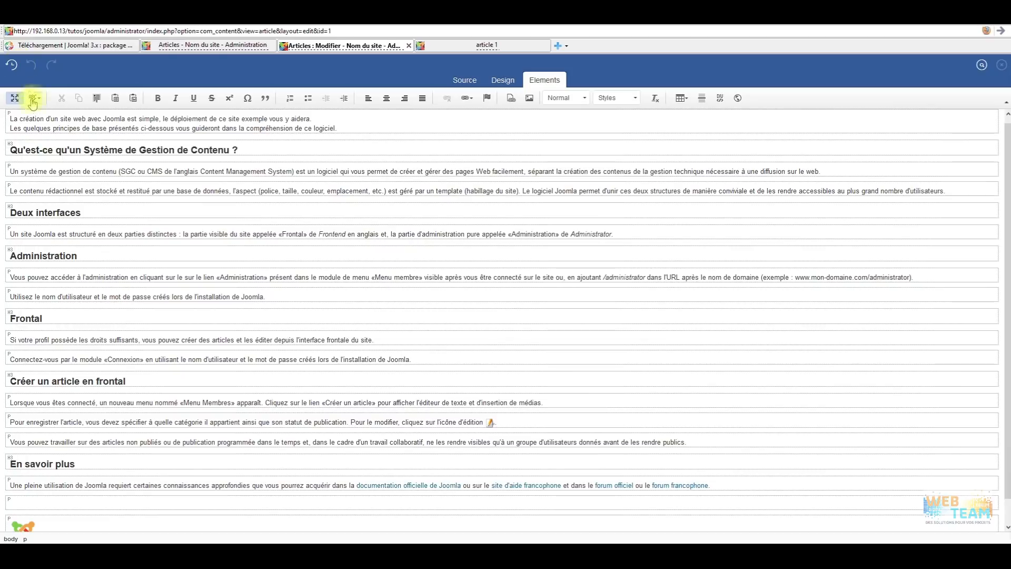
pyautogui.click(15, 98)
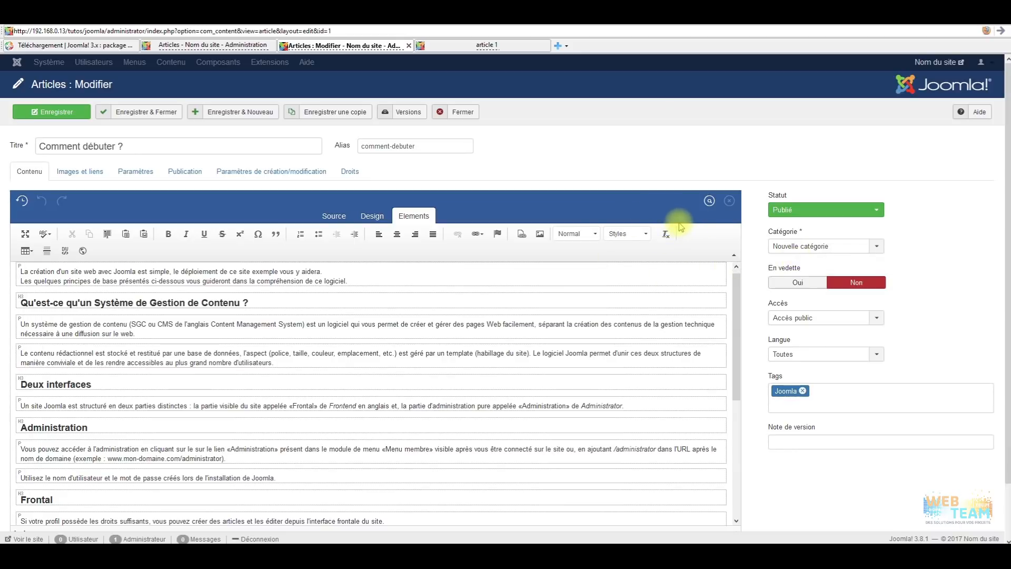
pyautogui.scroll(-5, 474, 330)
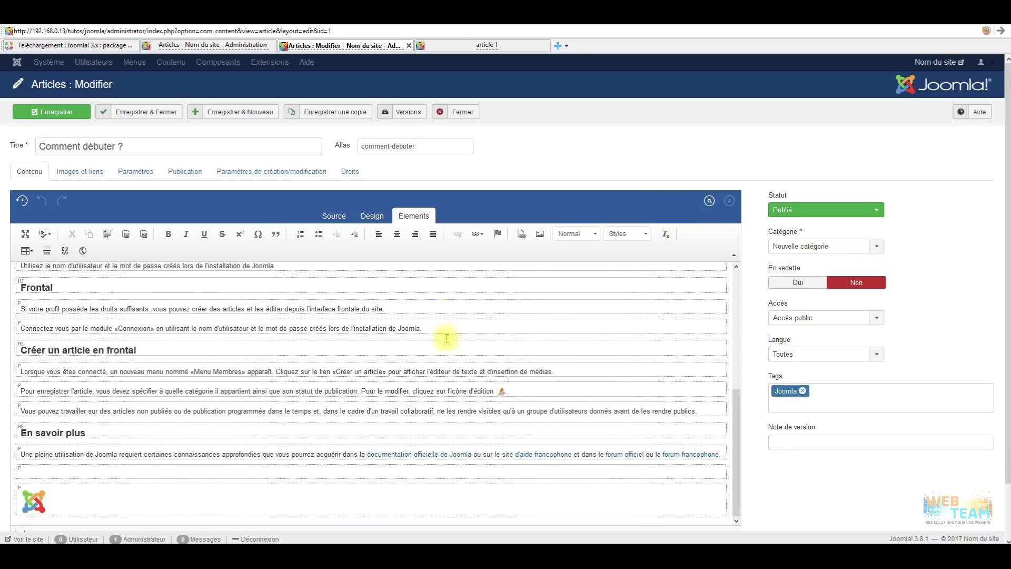
pyautogui.scroll(1, 445, 327)
pyautogui.scroll(1, 446, 324)
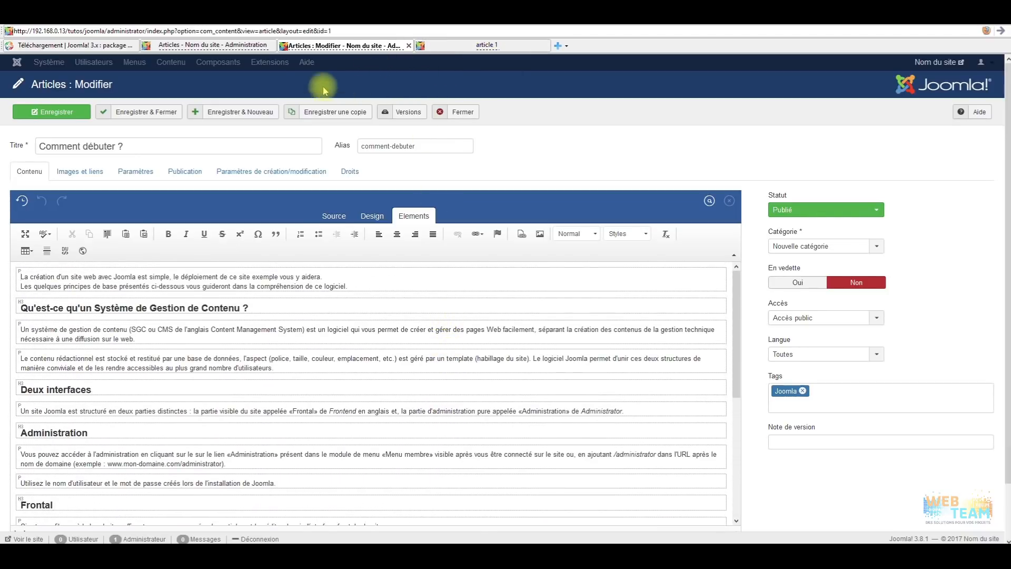
# Close the article and open the site Modules list.
pyautogui.click(462, 111)
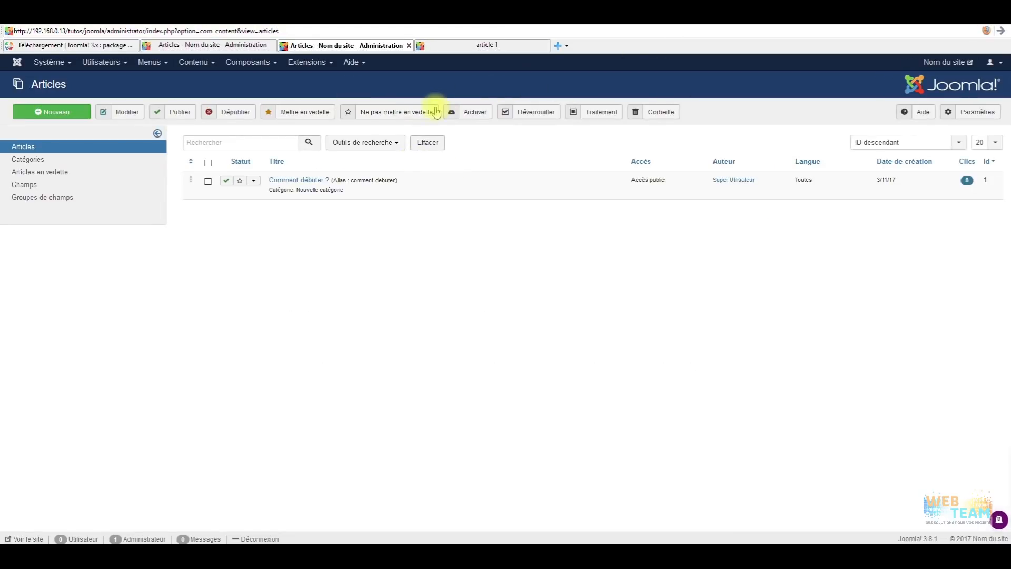
pyautogui.click(306, 63)
pyautogui.moveTo(319, 89)
pyautogui.click(307, 101)
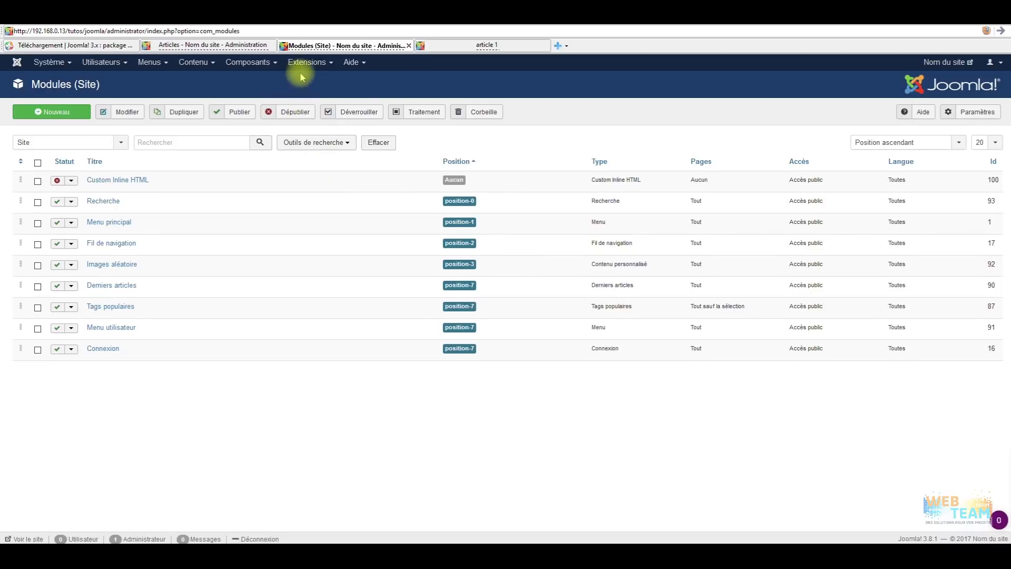
# In Templates > Styles, star Beez3 - Default as the default site style.
pyautogui.click(318, 62)
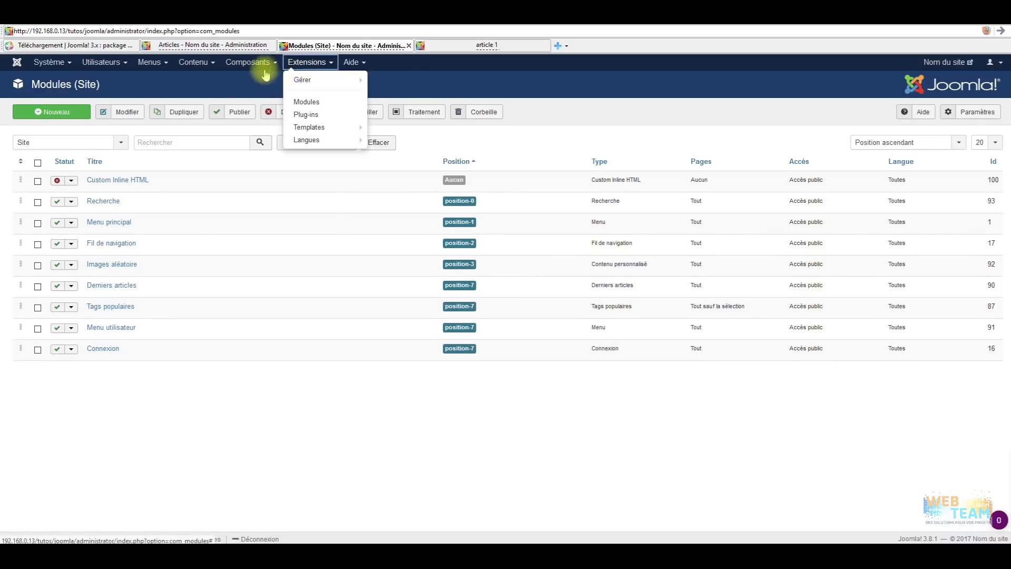
pyautogui.click(323, 128)
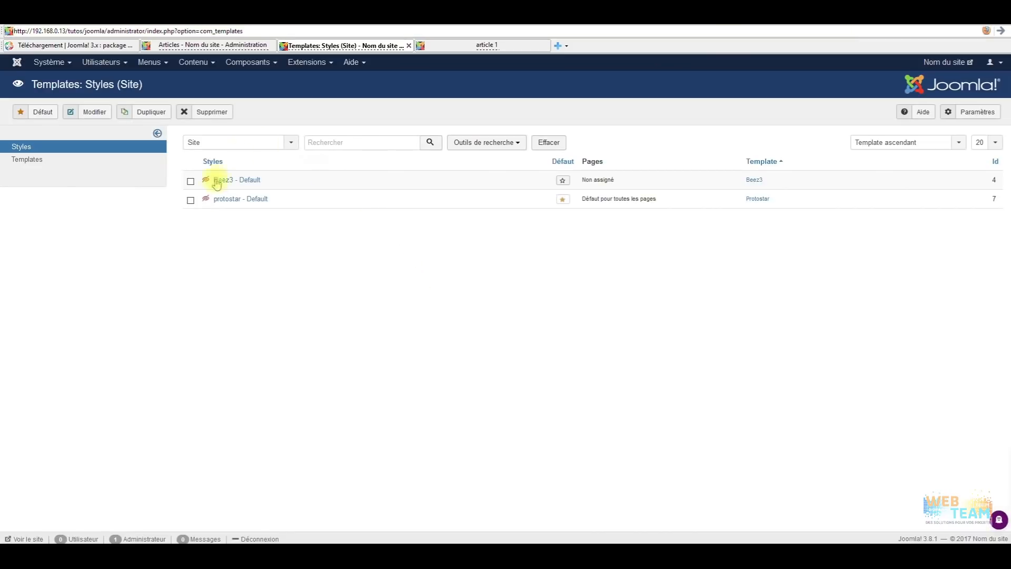
pyautogui.click(563, 182)
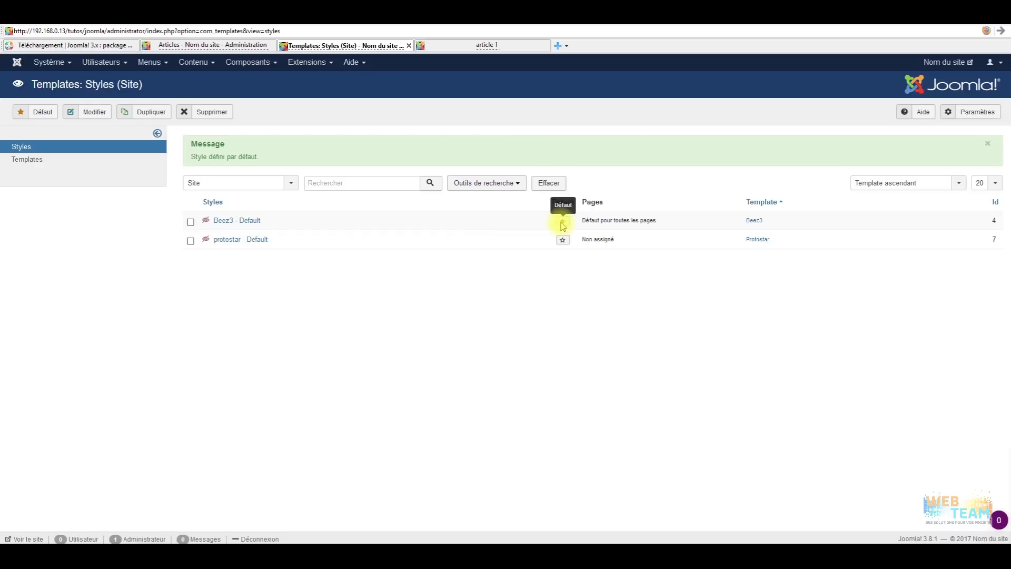
pyautogui.click(497, 45)
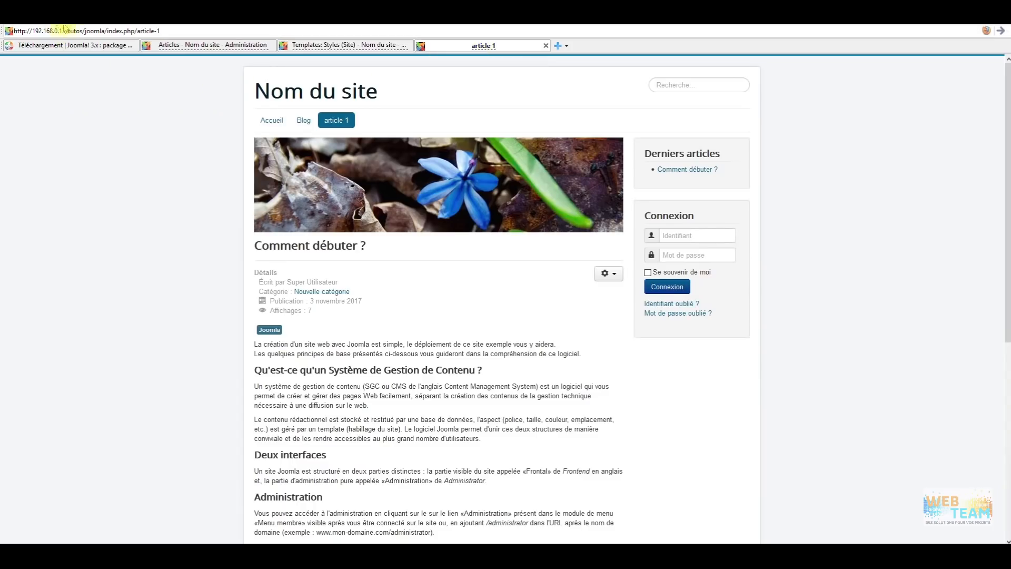
pyautogui.click(1001, 31)
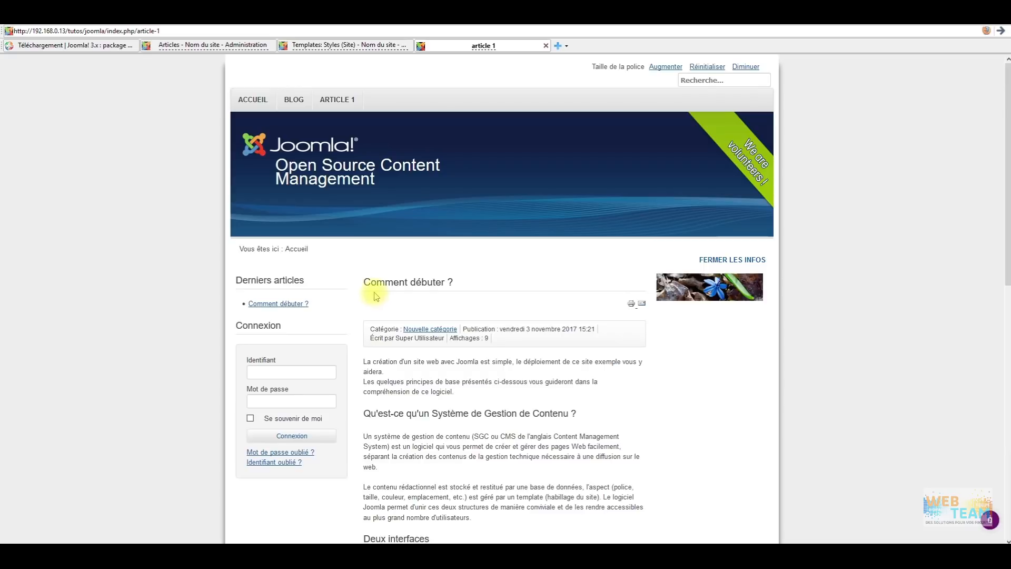
pyautogui.click(338, 45)
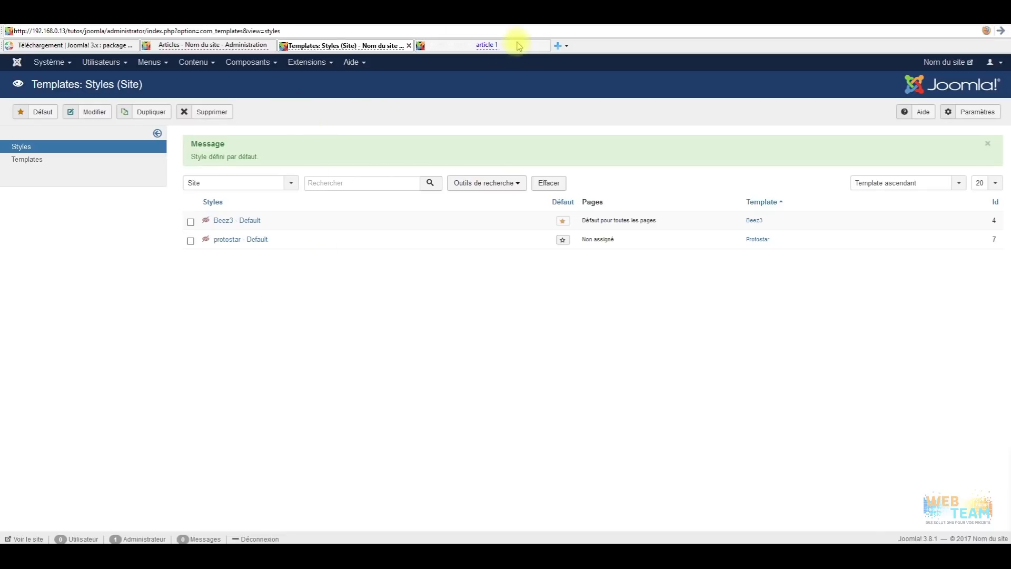
# Open Extensions > Modules to list the site modules, then close the Extensions menu unchosen.
pyautogui.click(308, 67)
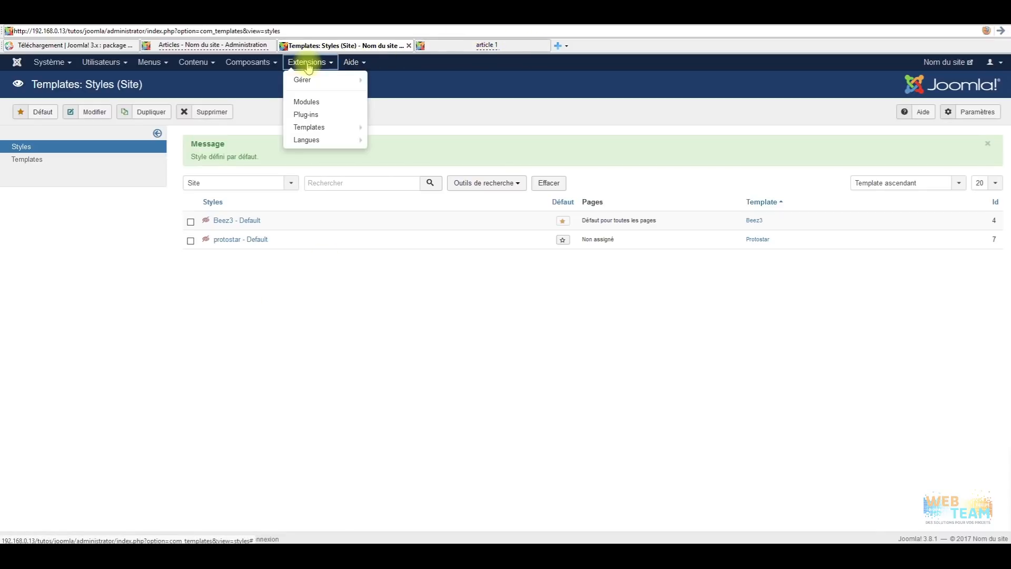
pyautogui.click(322, 101)
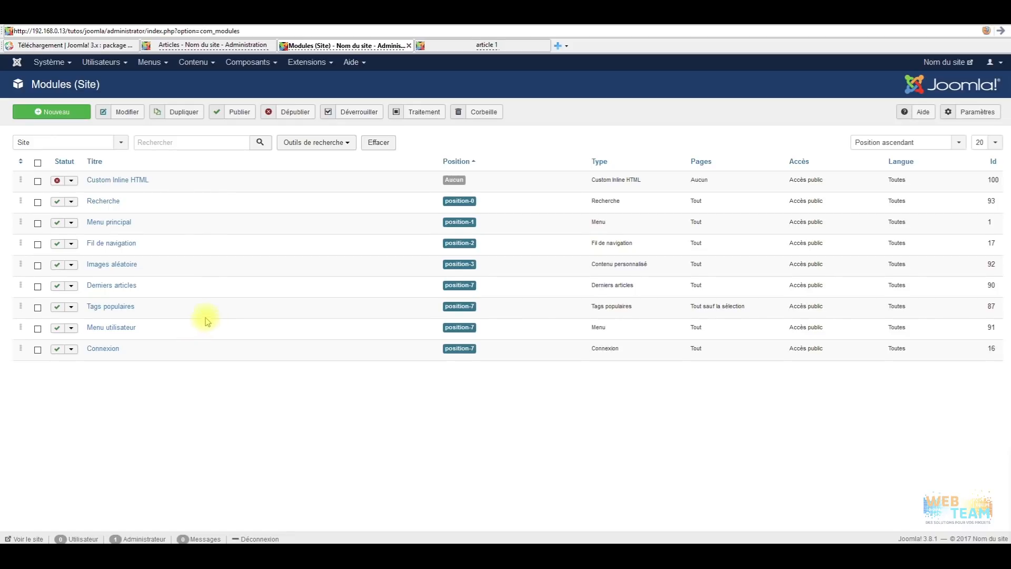
pyautogui.click(307, 63)
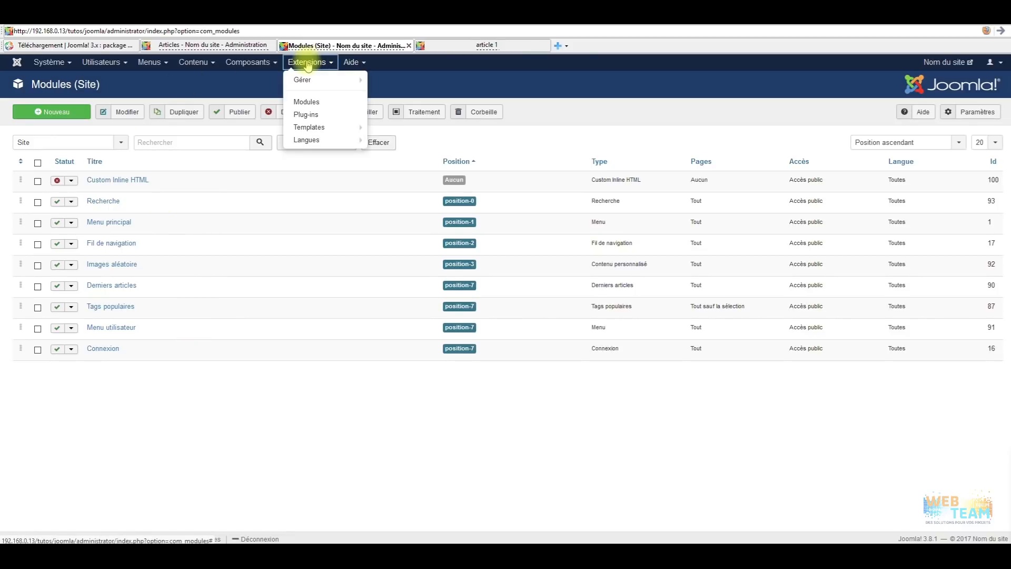
pyautogui.moveTo(308, 84)
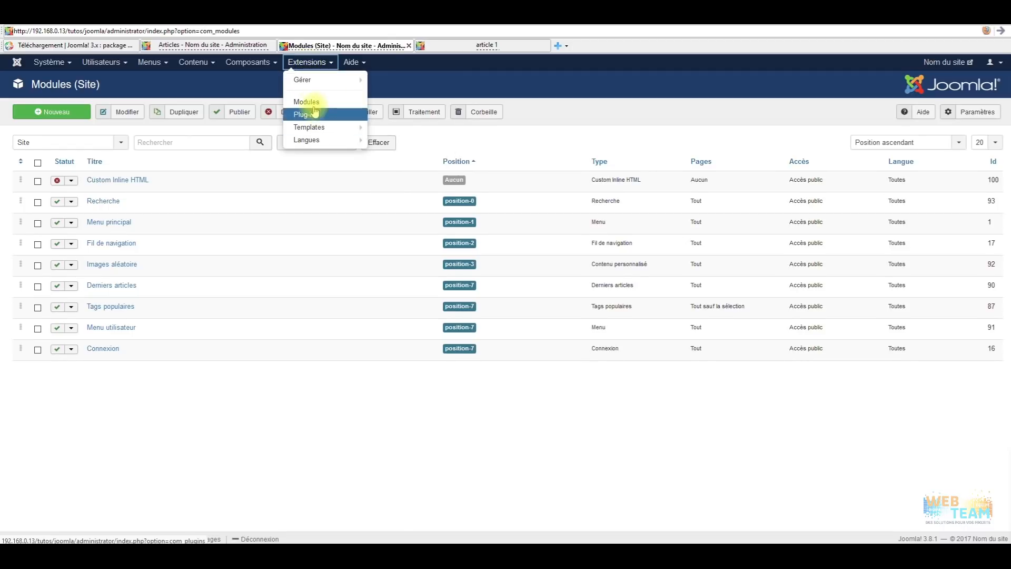
pyautogui.moveTo(315, 148)
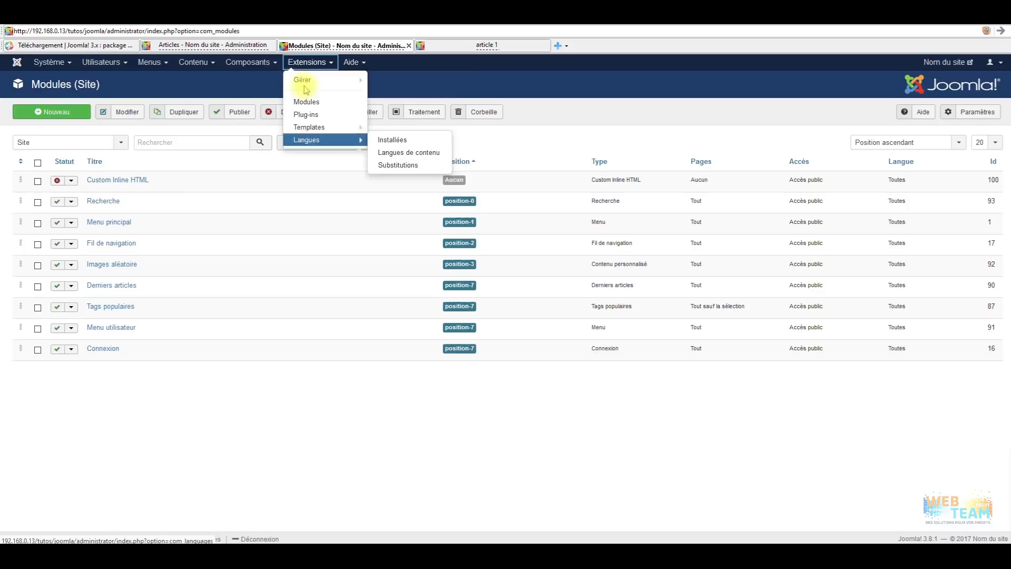
pyautogui.click(331, 430)
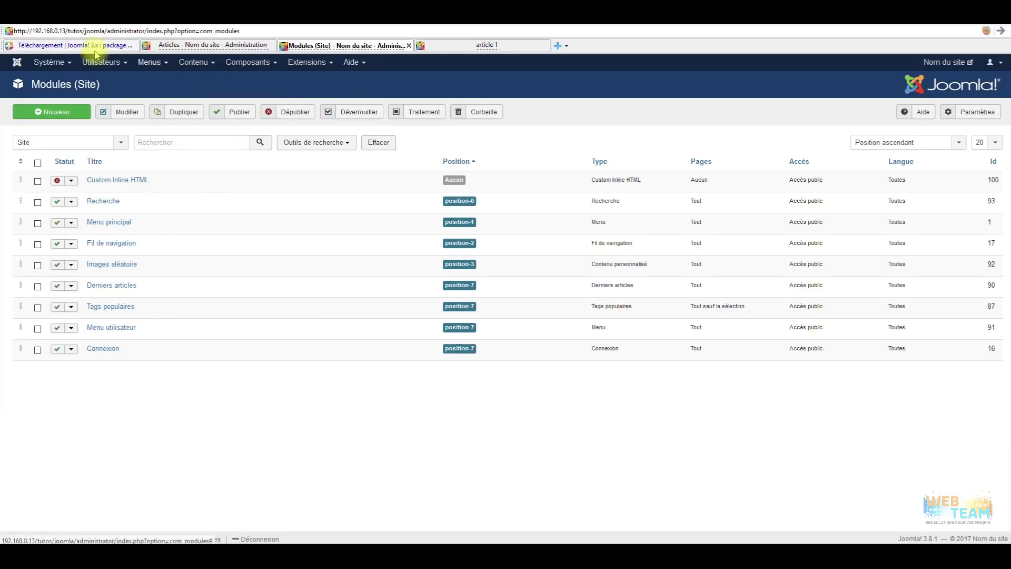
# From the dashboard, open Composants > Ark Editor to see version 2.6.1 and its statistics.
pyautogui.click(17, 62)
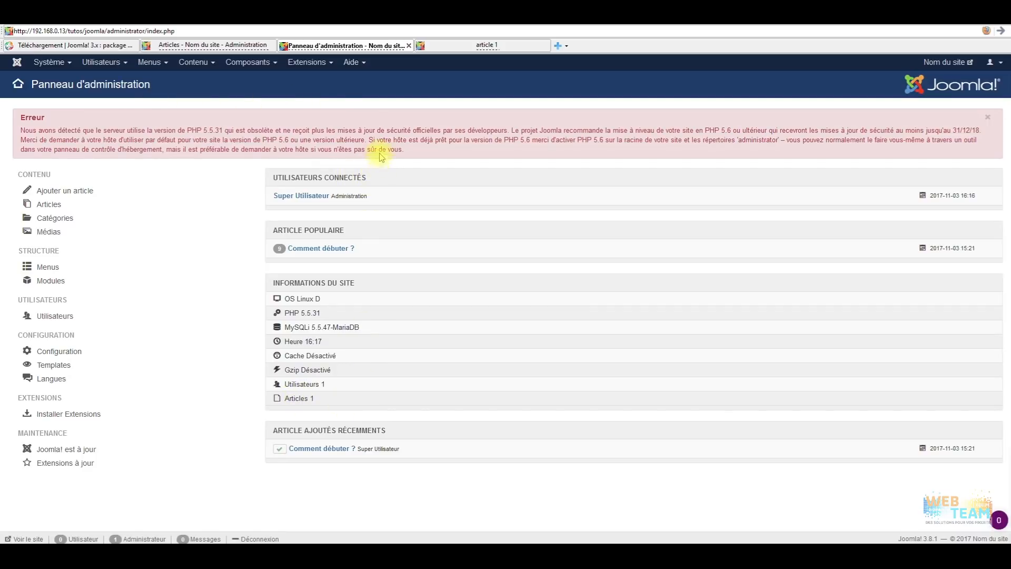
pyautogui.click(246, 64)
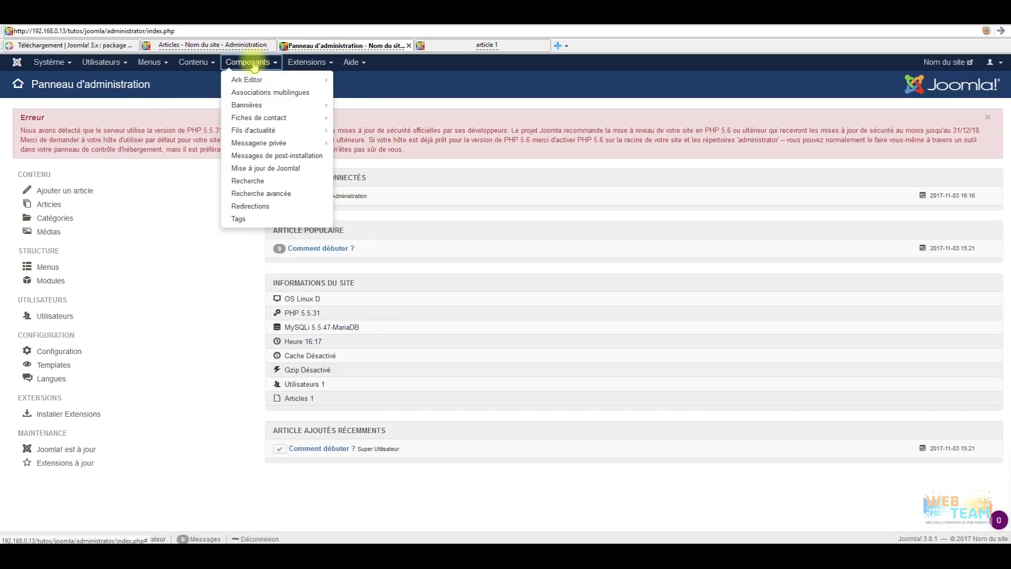
pyautogui.moveTo(259, 79)
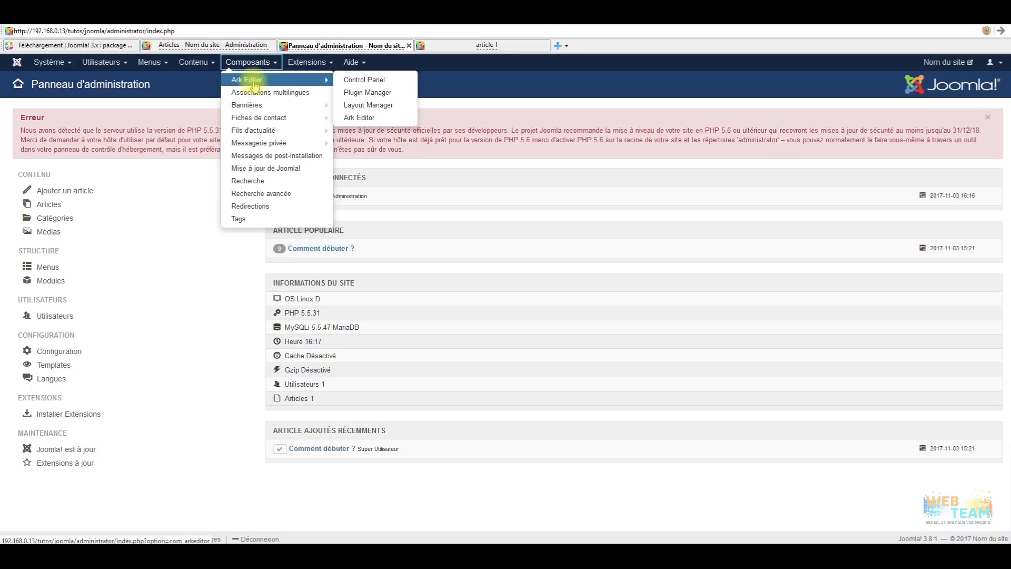
pyautogui.click(255, 84)
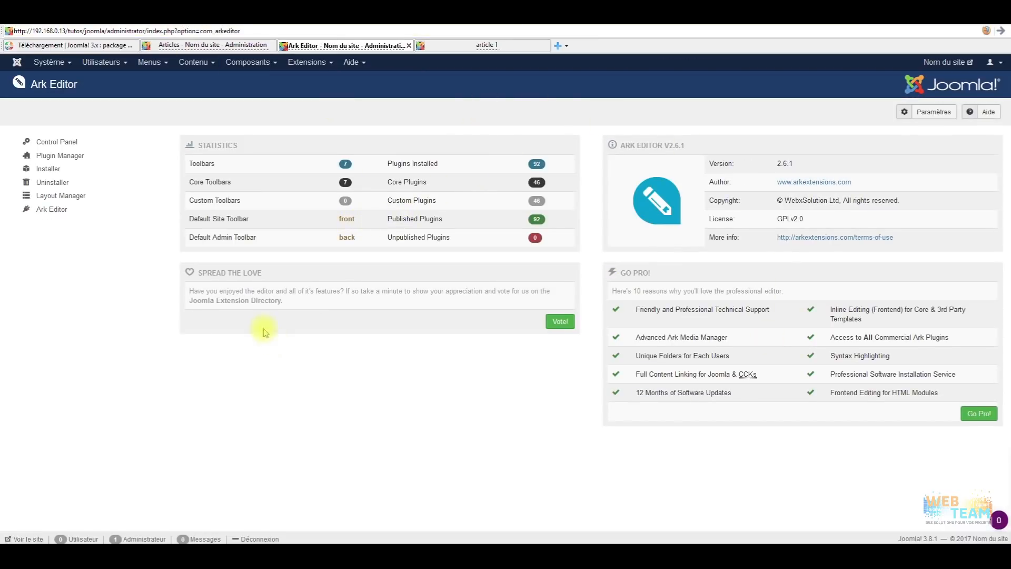
# Open Plugin Manager from the ARK Editor sidebar to list its plugins.
pyautogui.click(139, 155)
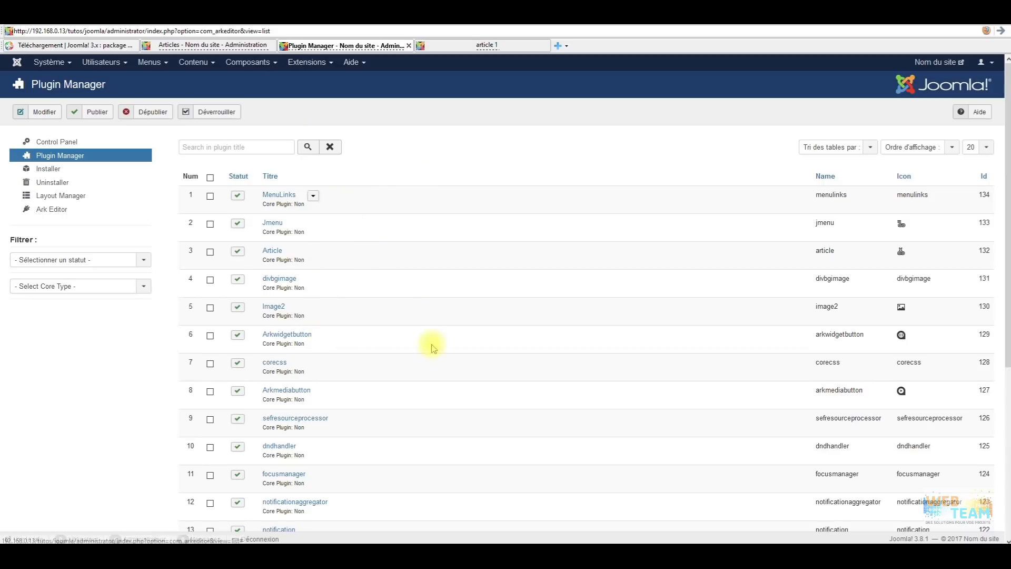
# Go back to the Control Panel via the Joomla logo.
pyautogui.click(15, 63)
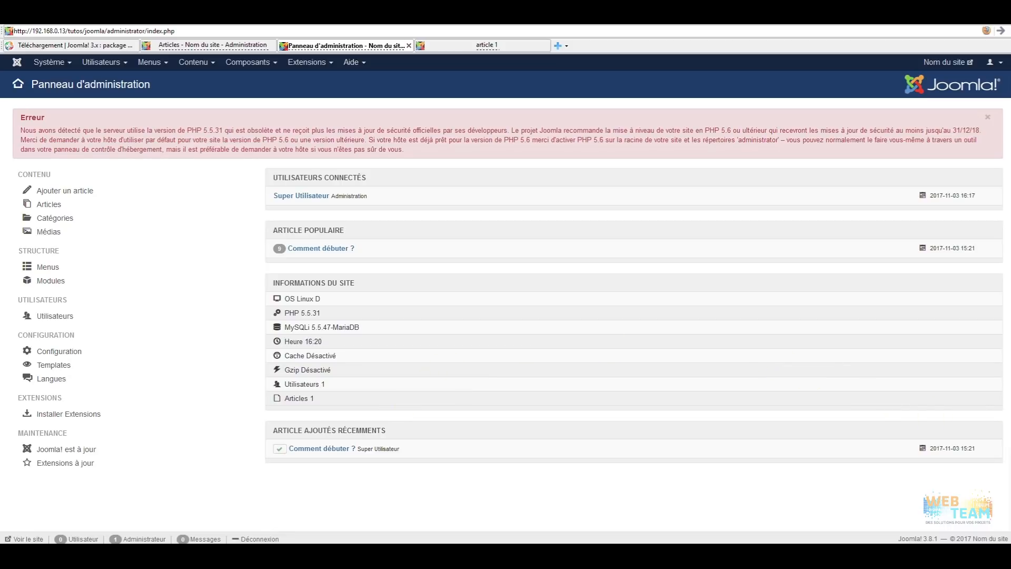
pyautogui.click(479, 45)
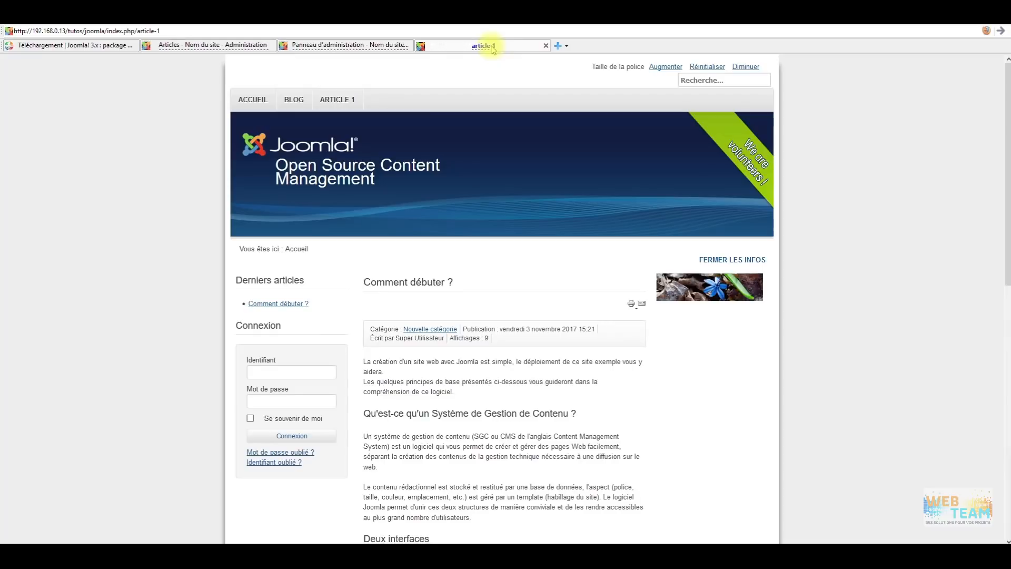
pyautogui.scroll(-8, 287, 272)
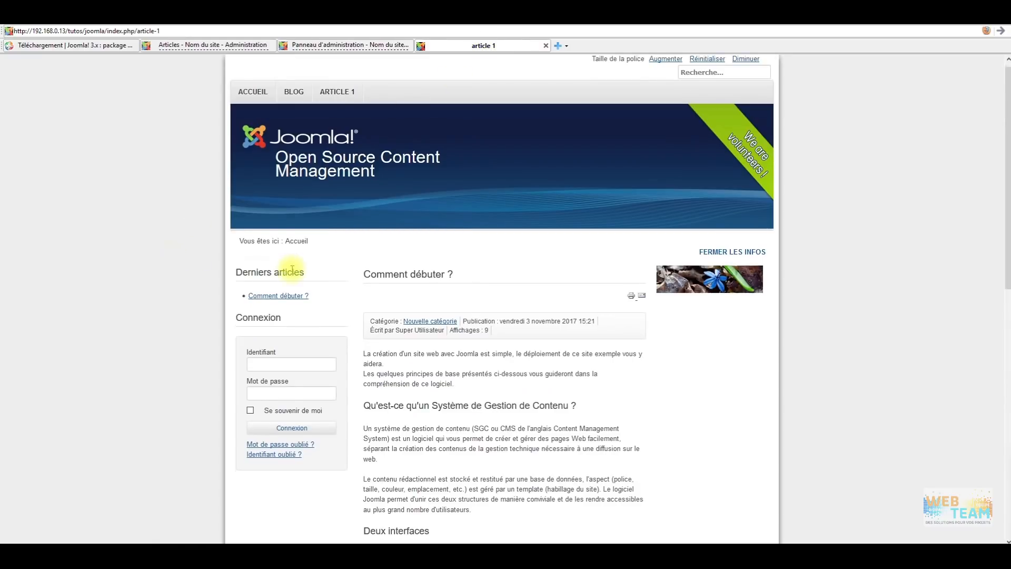
pyautogui.scroll(-4, 300, 237)
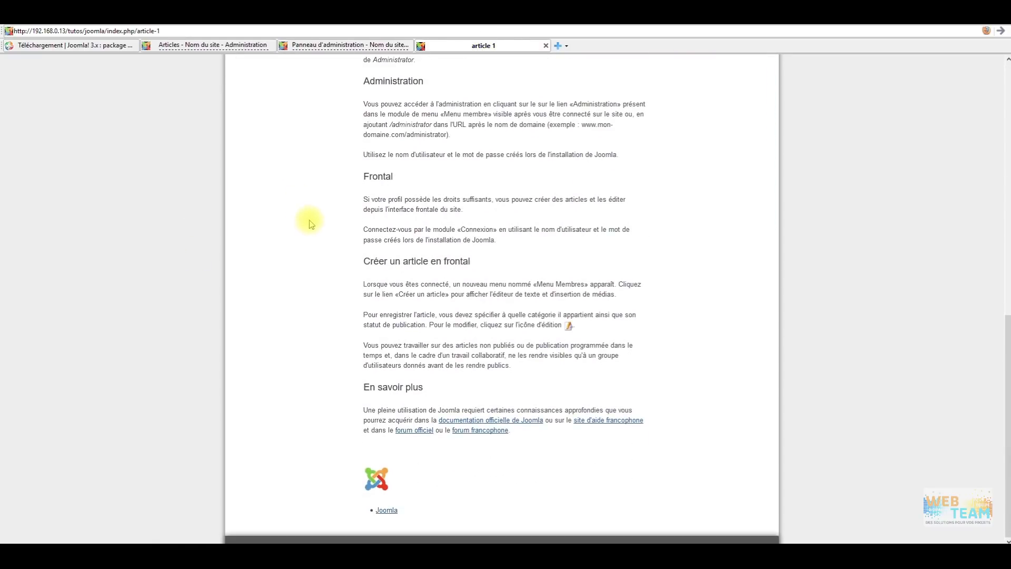
pyautogui.scroll(12, 295, 331)
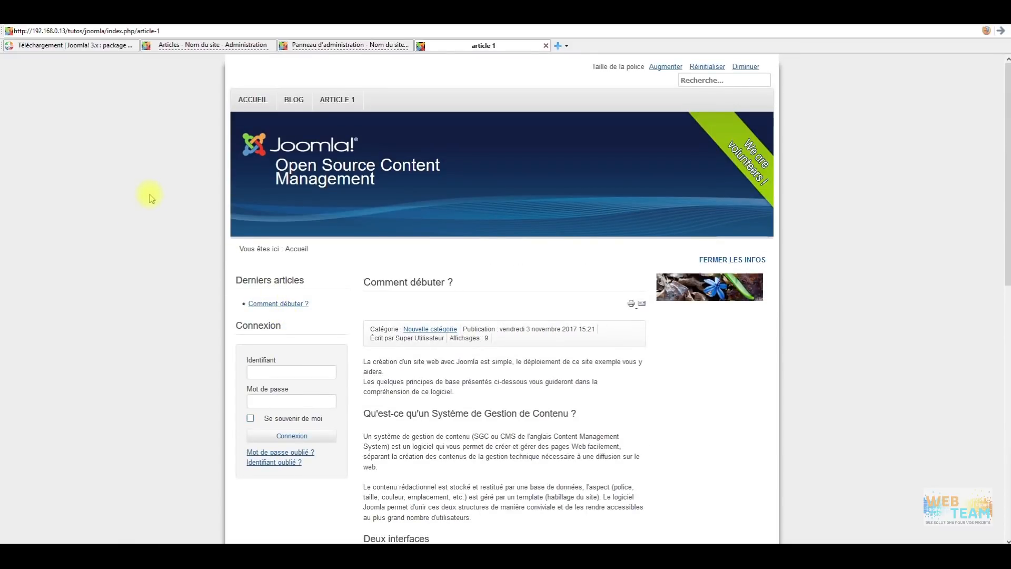
pyautogui.click(351, 46)
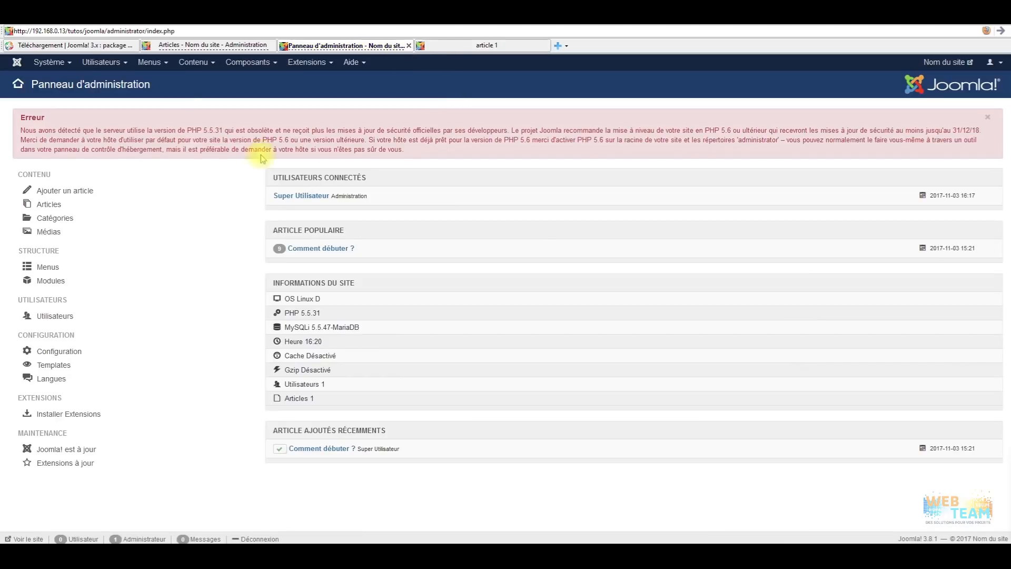